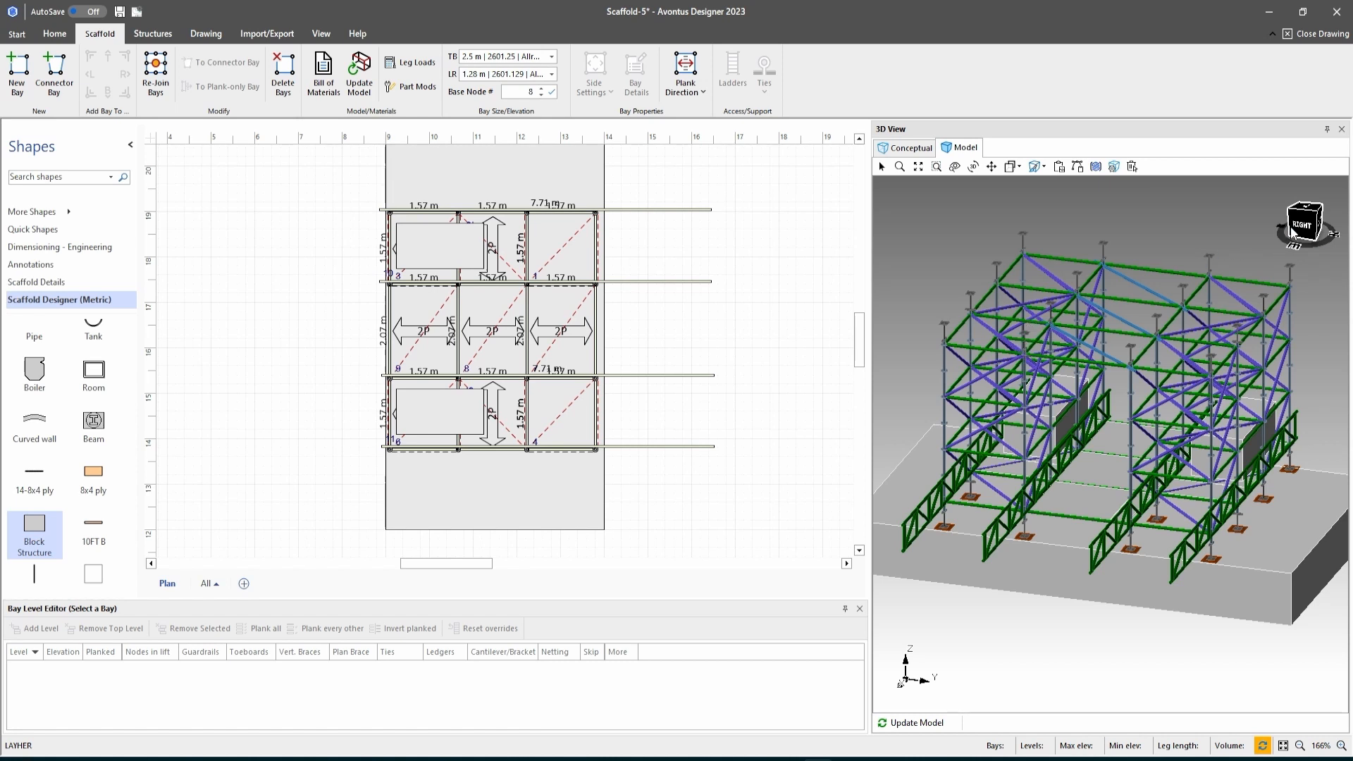
Examine the existing scaffold and its cantilevered lattice beams from several angles in the 3D model, including the right side.
mouse_move(1291, 225)
left_mouse_down()
mouse_move(1316, 227)
mouse_move(1278, 231)
left_mouse_up()
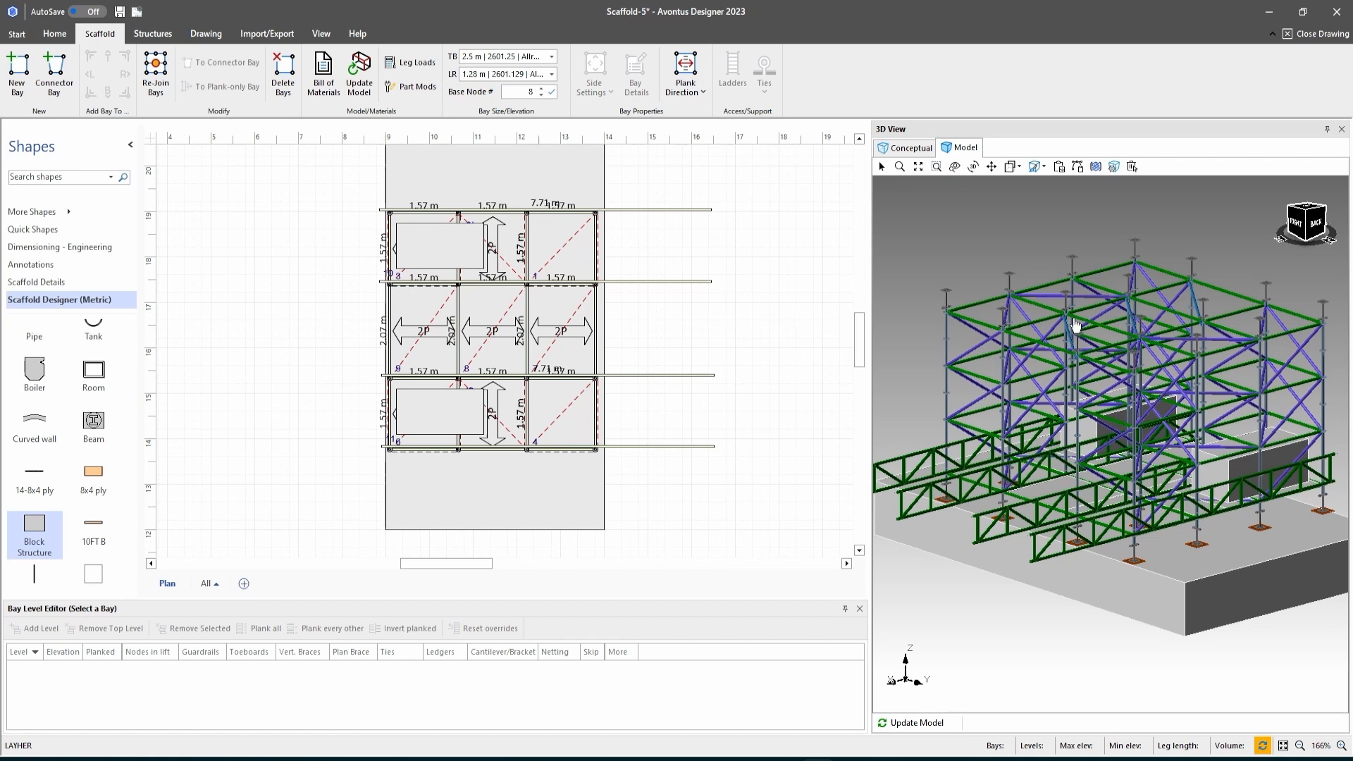
left_click(1306, 231)
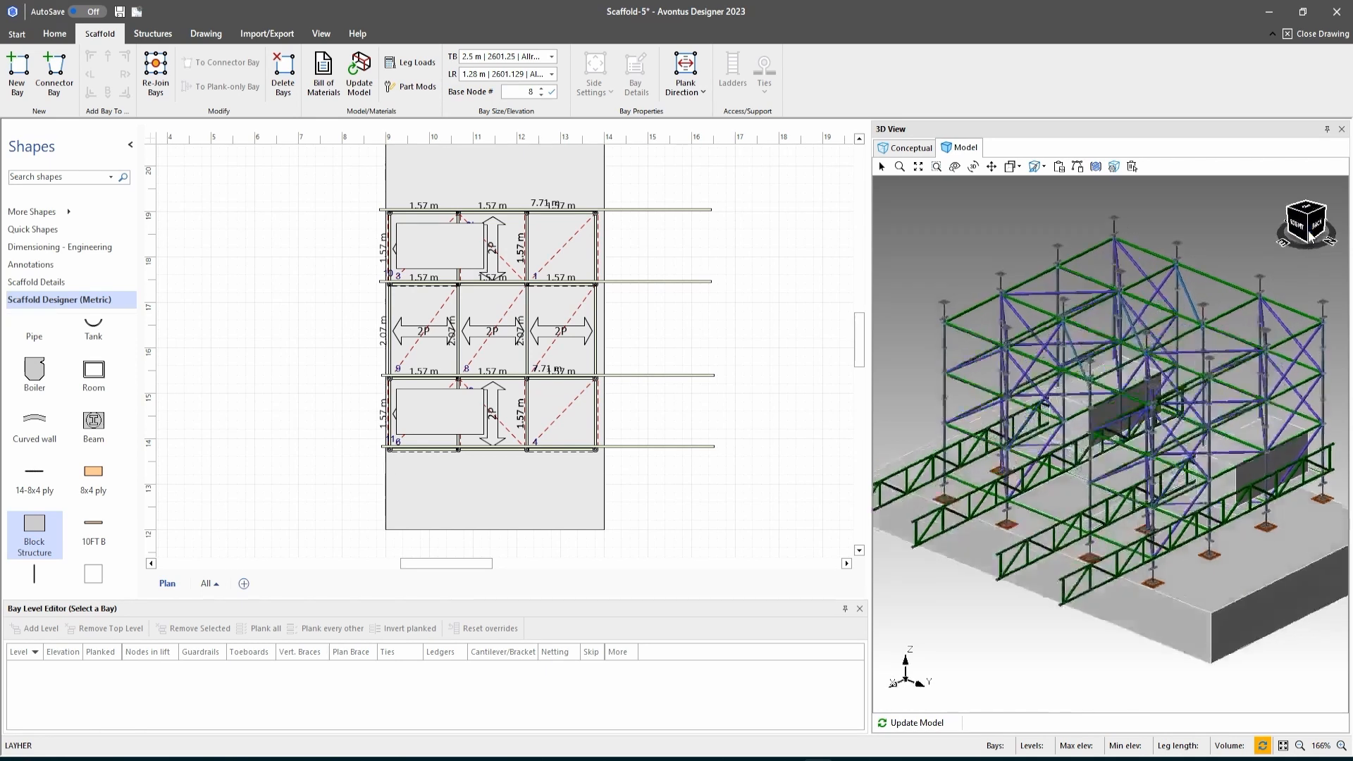
left_click_drag(1332, 226, 1323, 229)
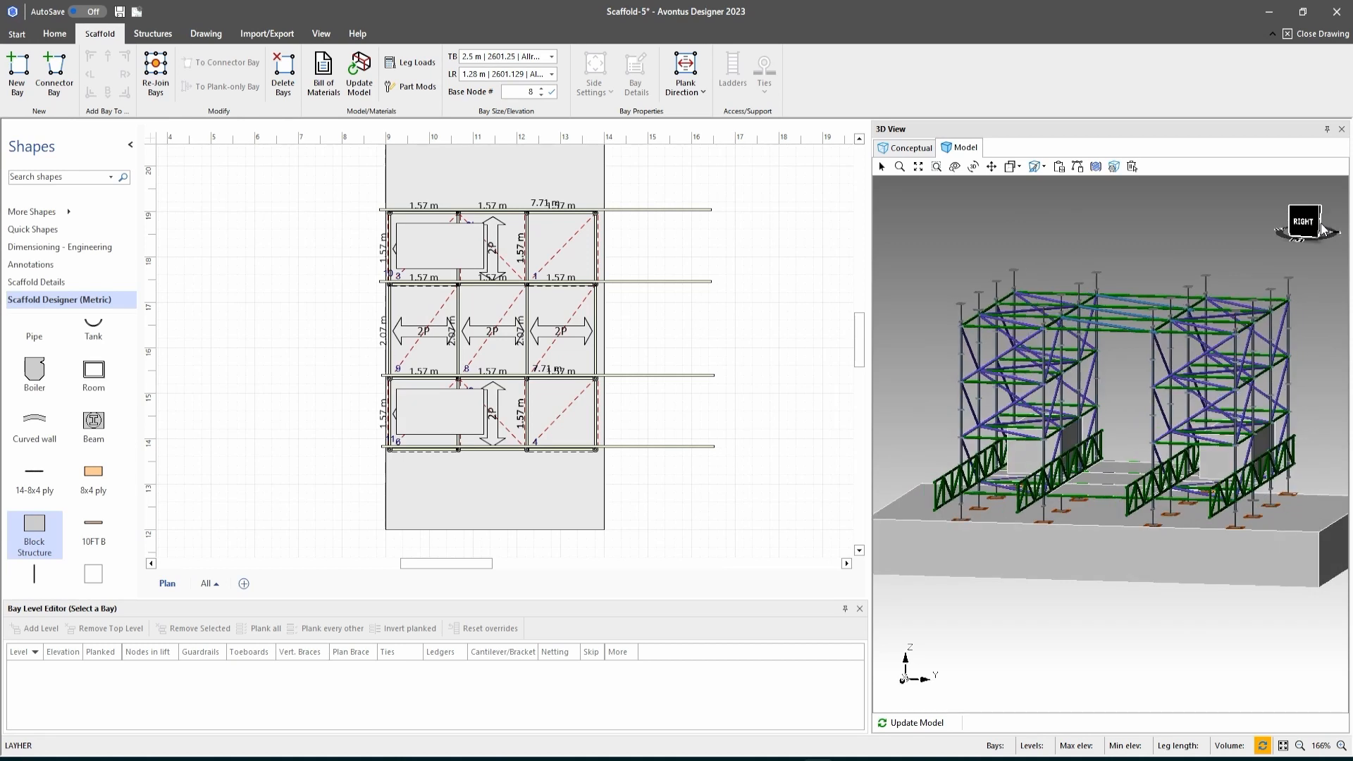
left_click(1323, 229)
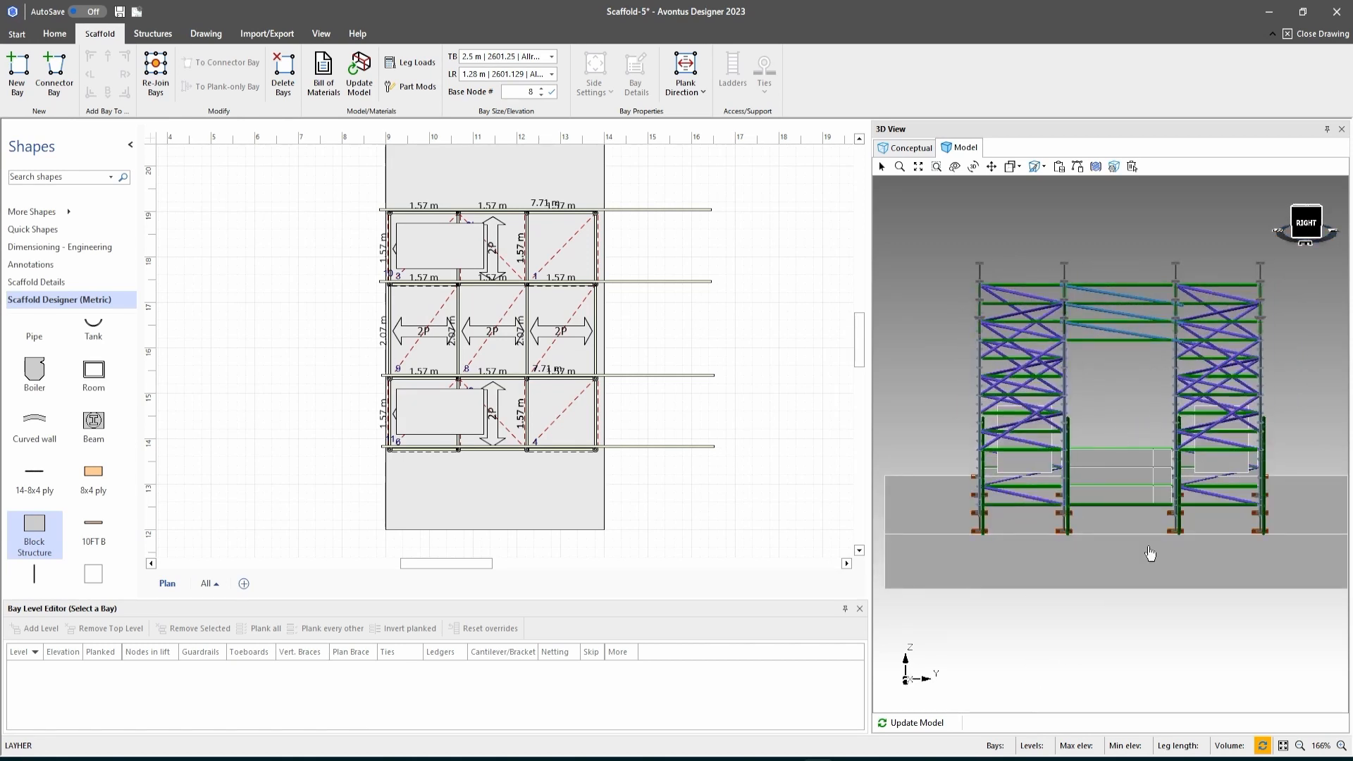
left_click_drag(1316, 233, 1310, 236)
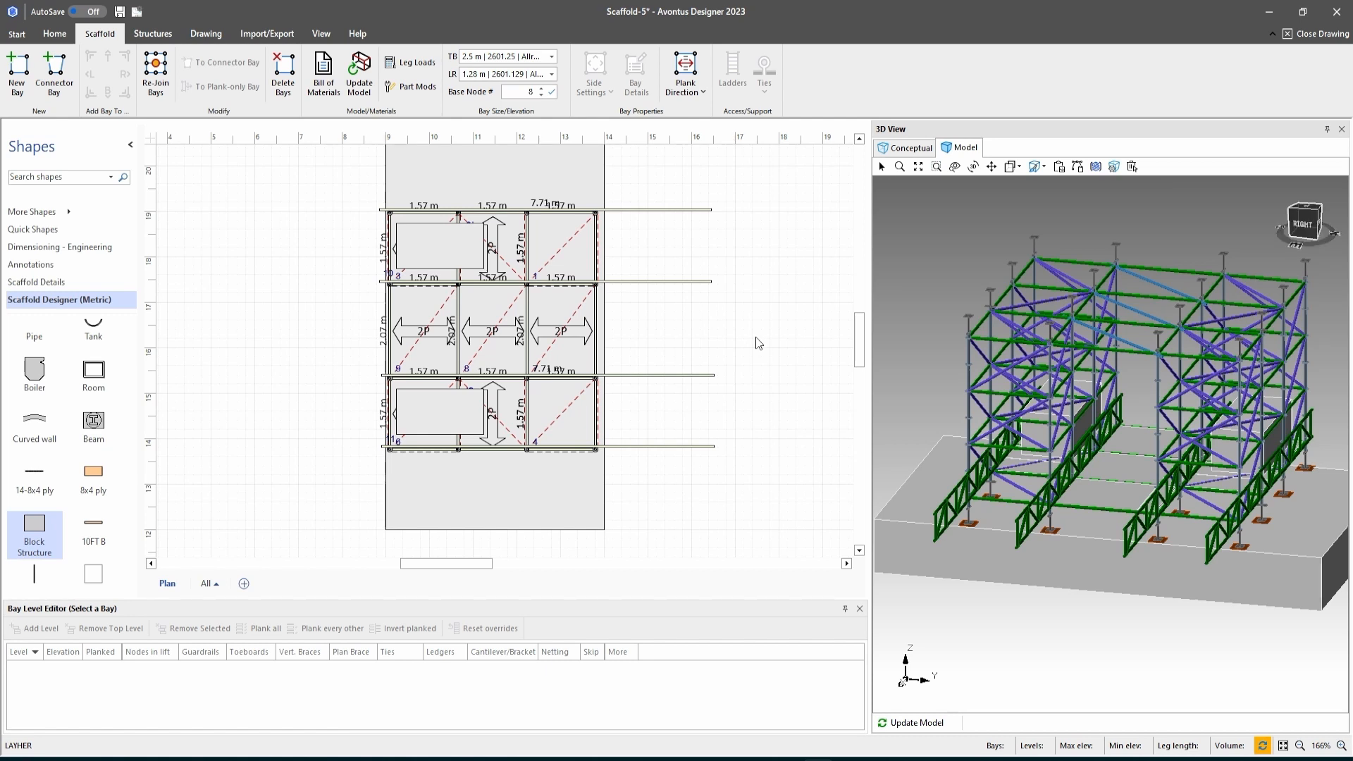
Set the new bay size to Allround O-Ledger LW Steel 1.57m for TB and O-Ledger Aluminum 2.07m for LR.
left_click_drag(485, 564, 511, 569)
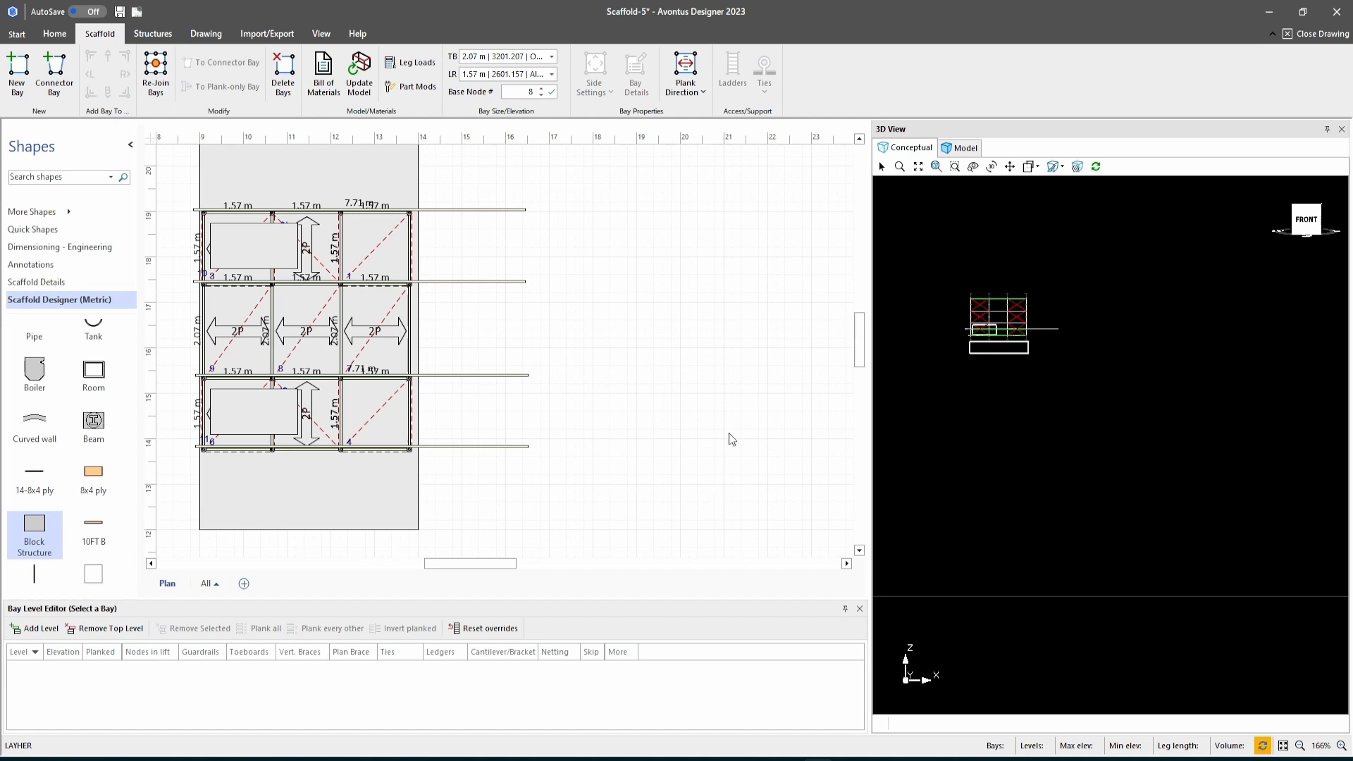
left_click(551, 74)
scroll(560, 211, "down", 2)
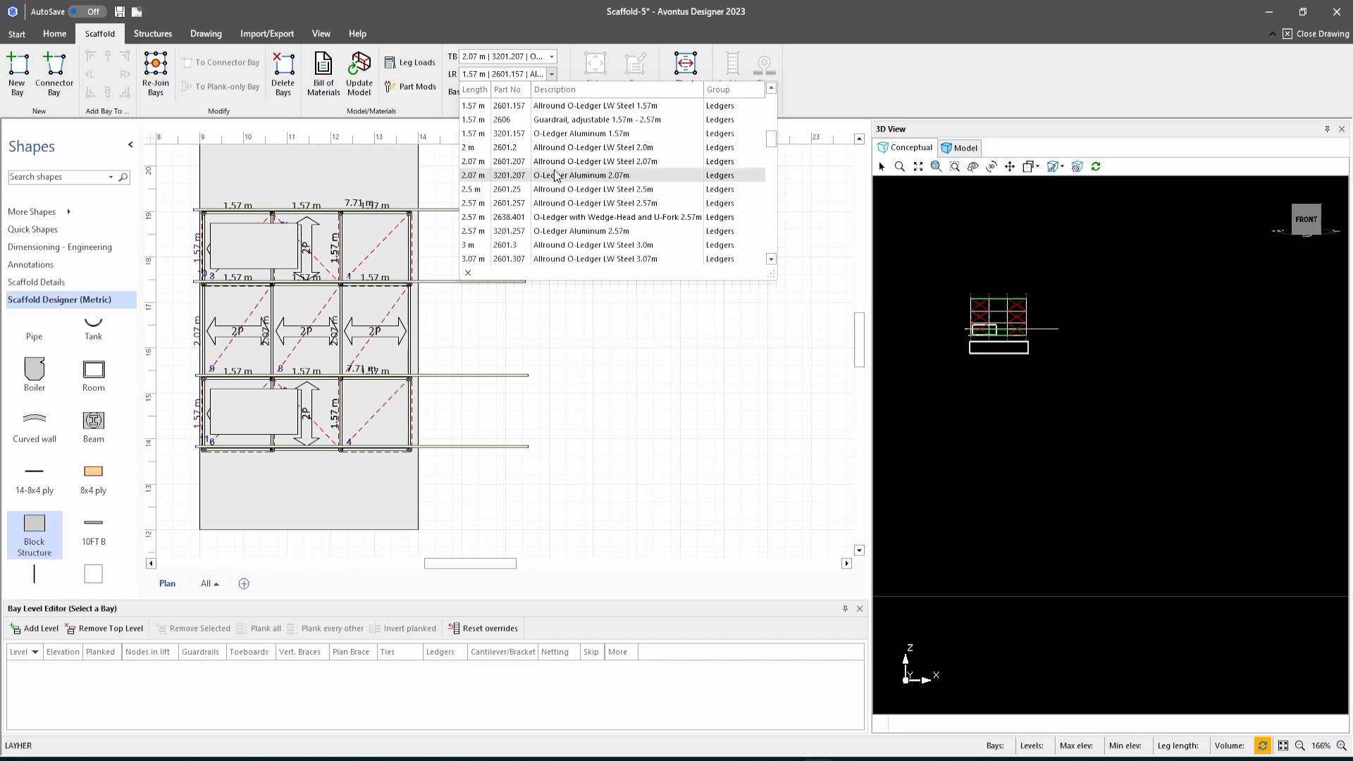
left_click(556, 176)
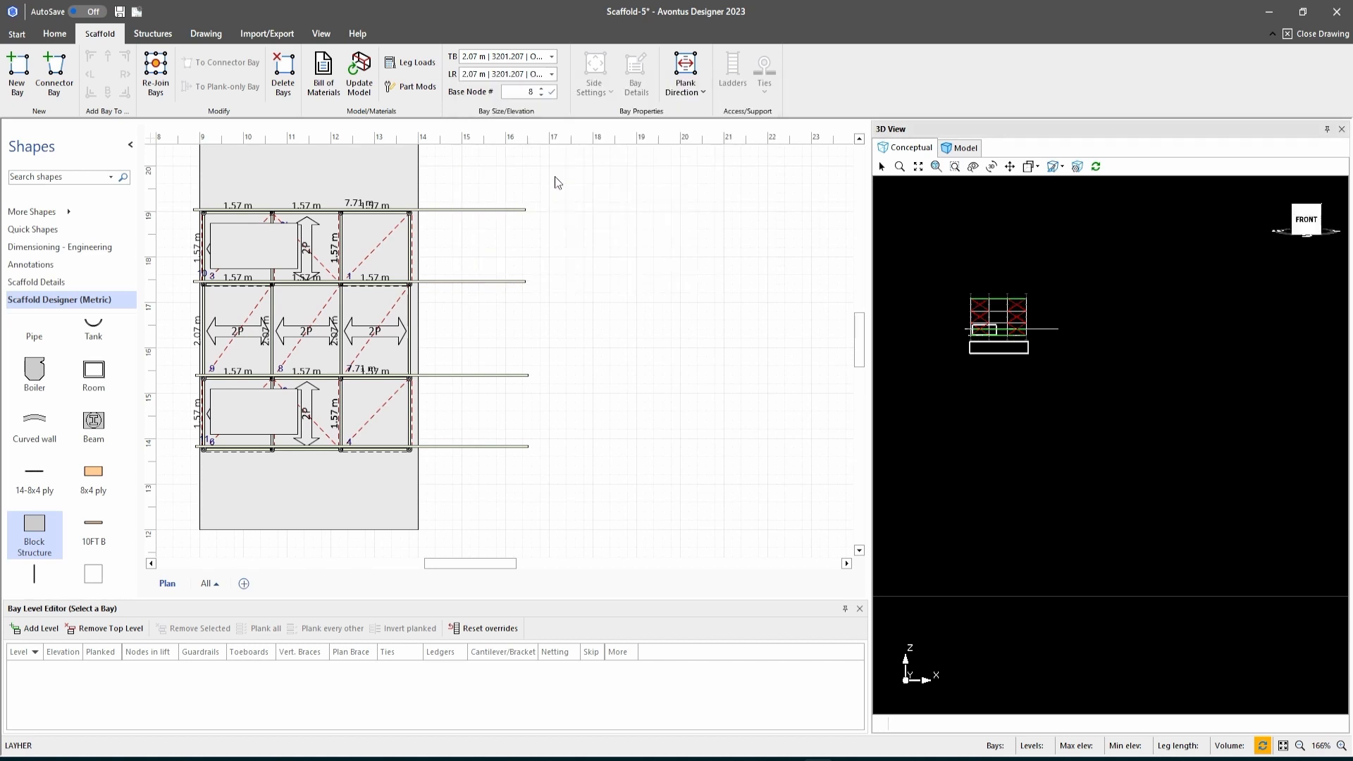
left_click(552, 58)
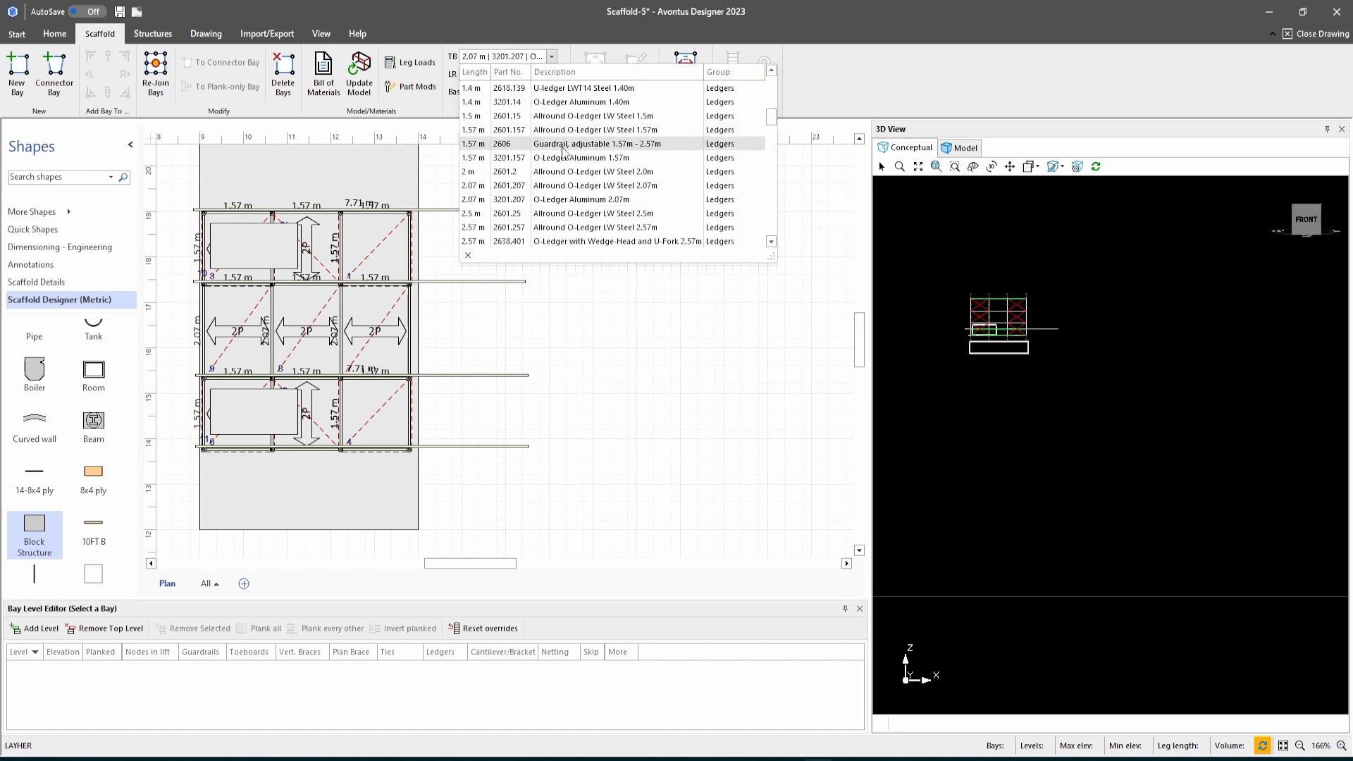
left_click(582, 131)
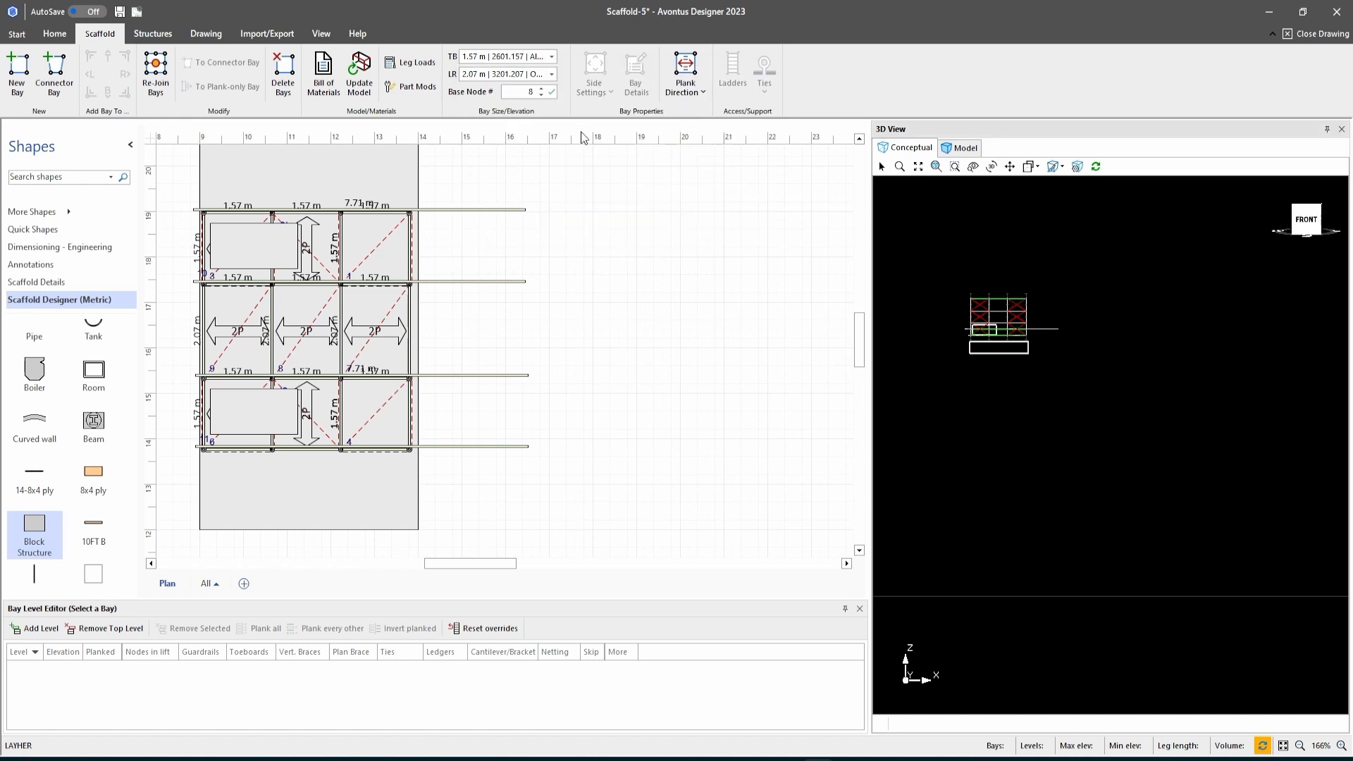
Place a new bay beyond the projecting beam ends, rotate its plank direction to vertical, and align it with the scaffold's middle row.
left_click(18, 70)
left_click(581, 357)
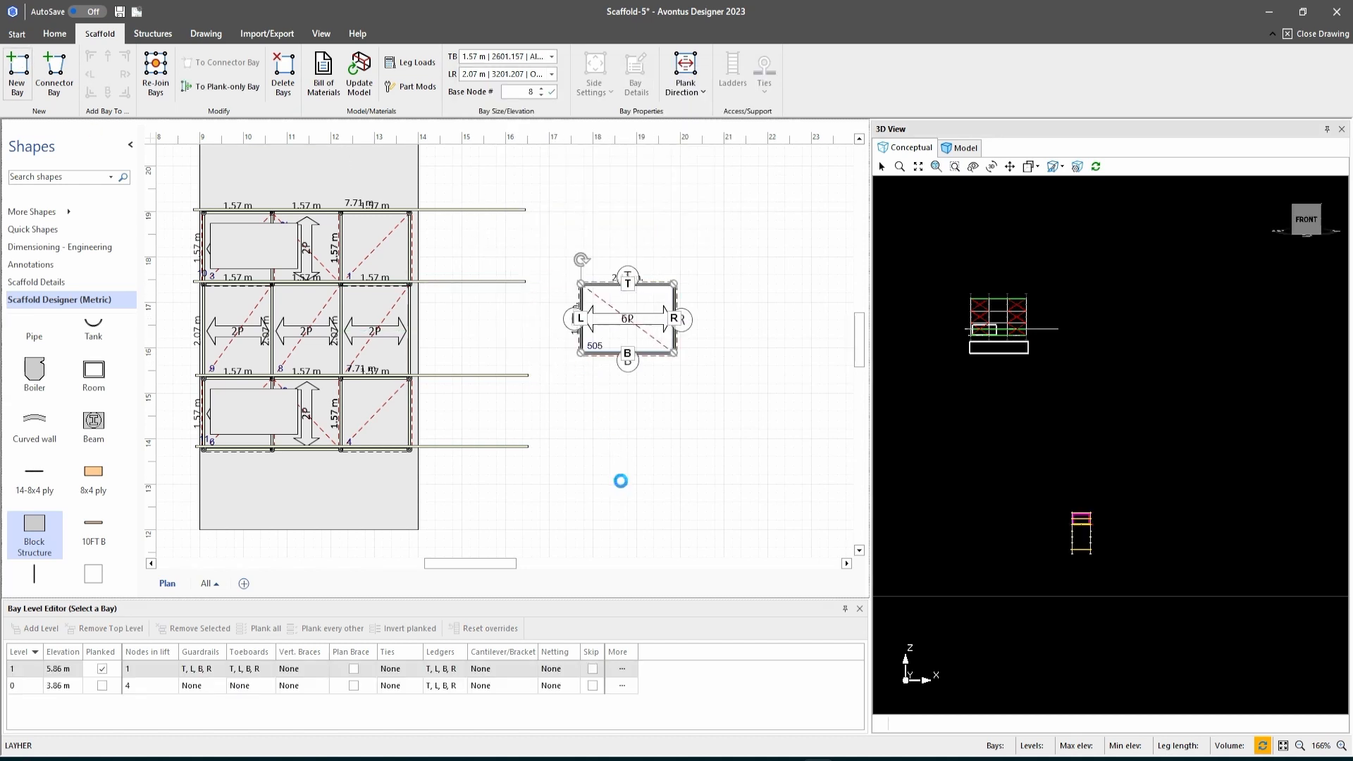
key("Escape")
left_click(623, 309)
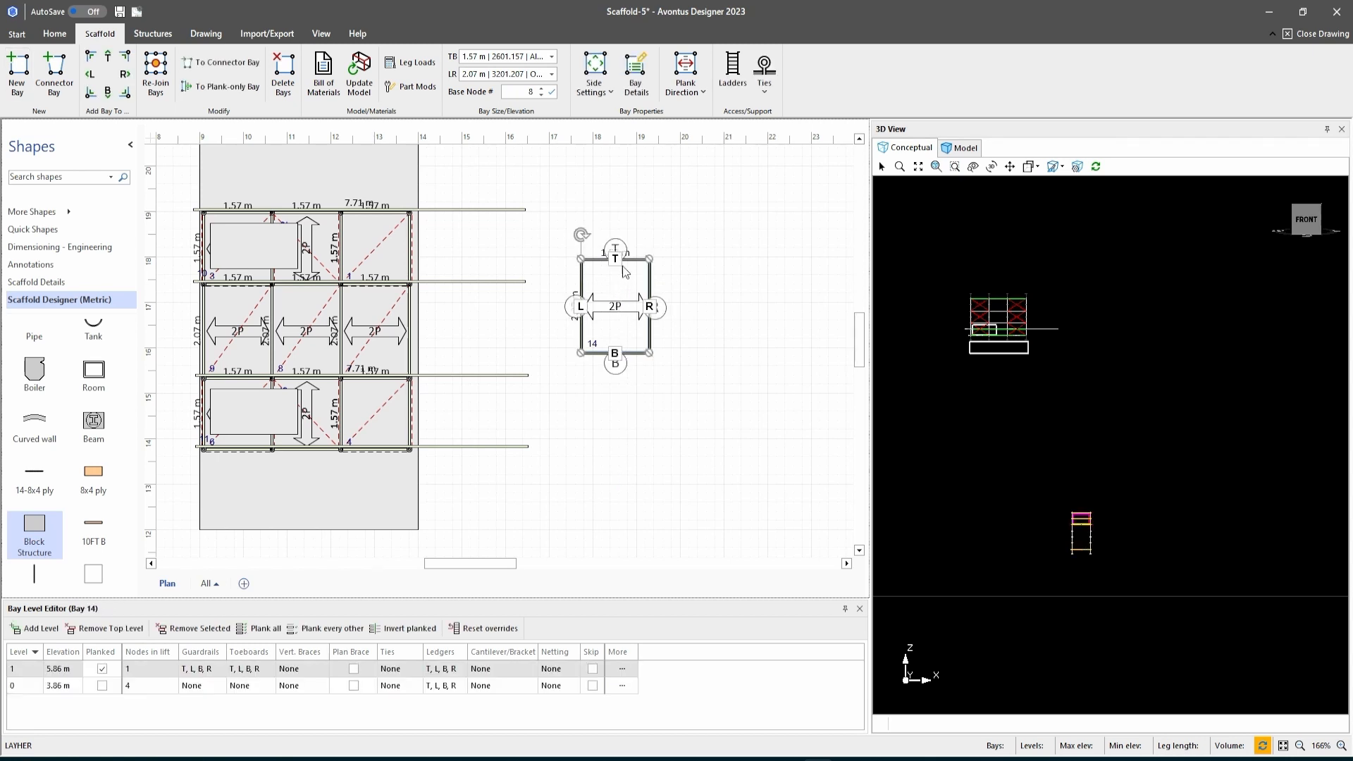
left_click(685, 65)
left_click_drag(614, 320, 574, 341)
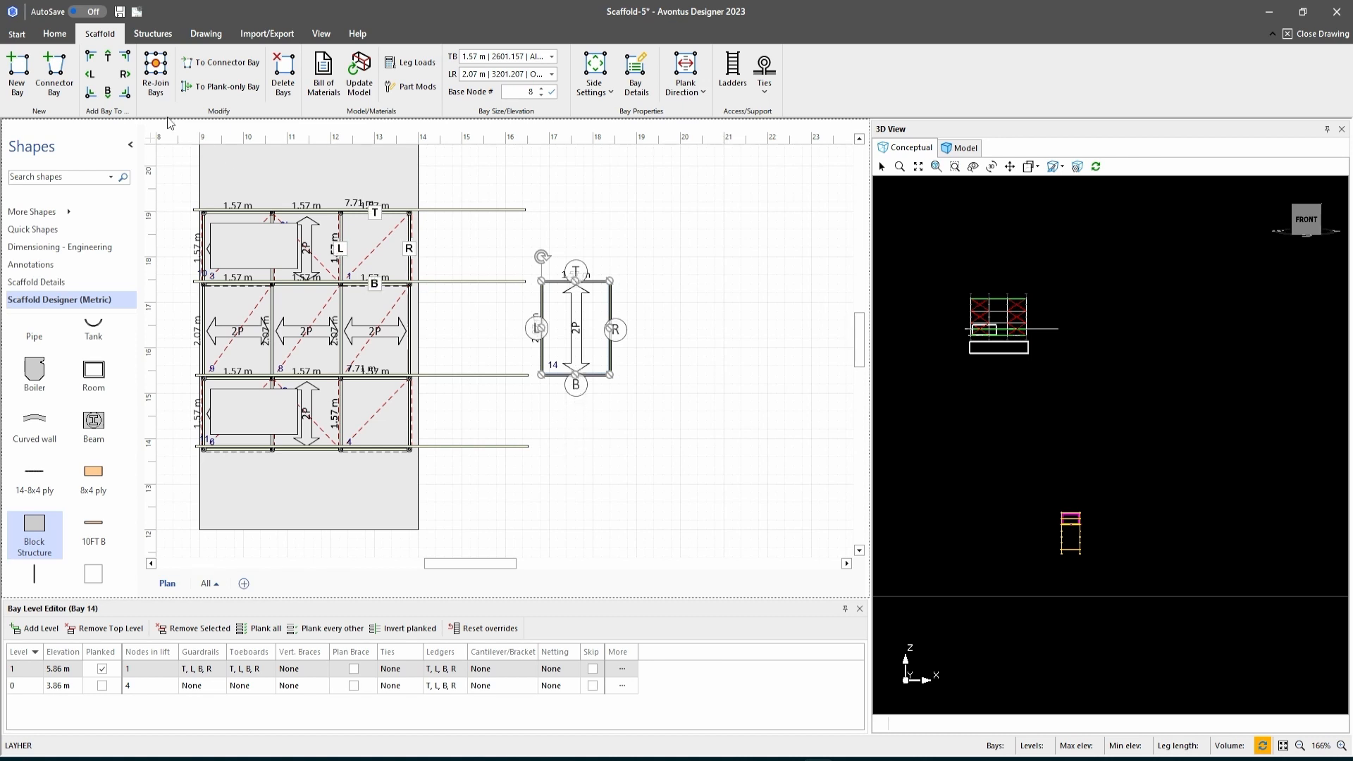
Add a bay to the bottom side of the new bay and set its LR ledger to Allround O-Ledger LW Steel 1.57m.
left_click(108, 94)
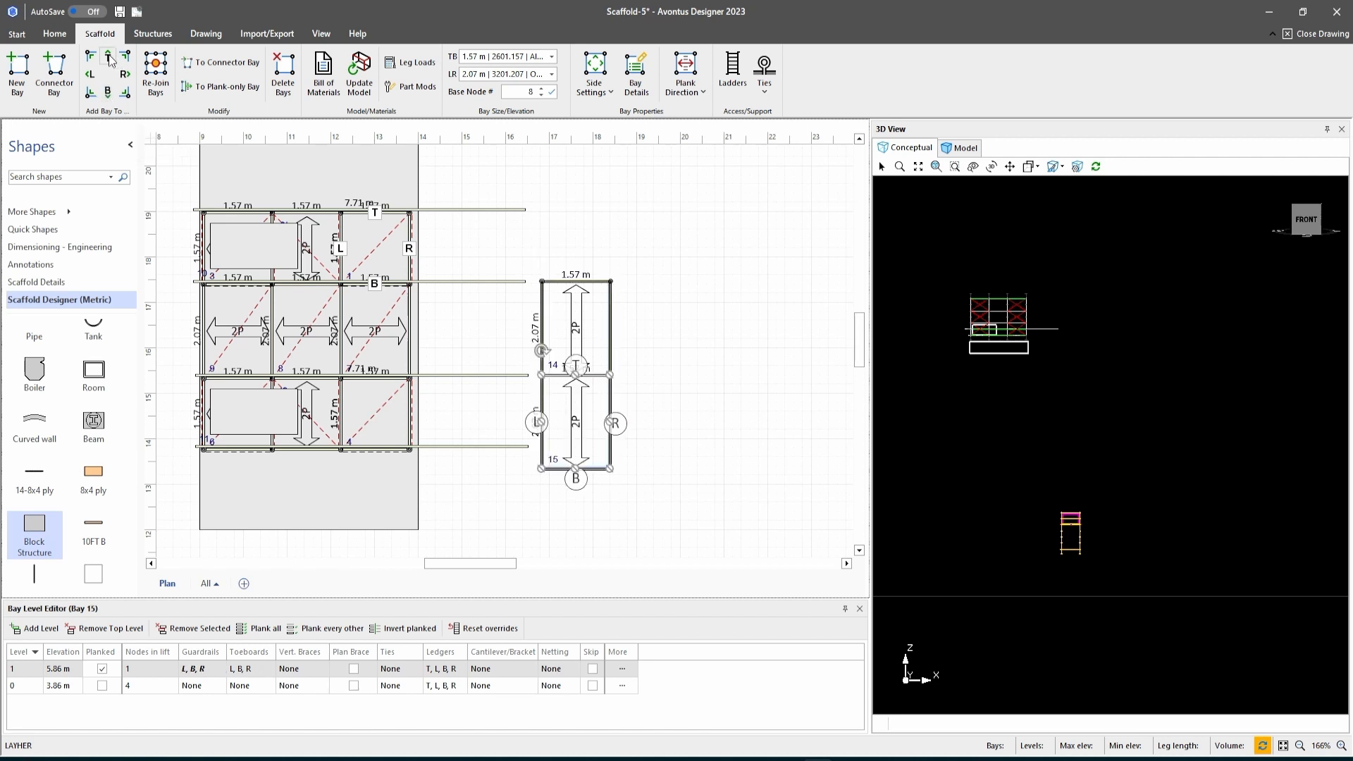
left_click(552, 74)
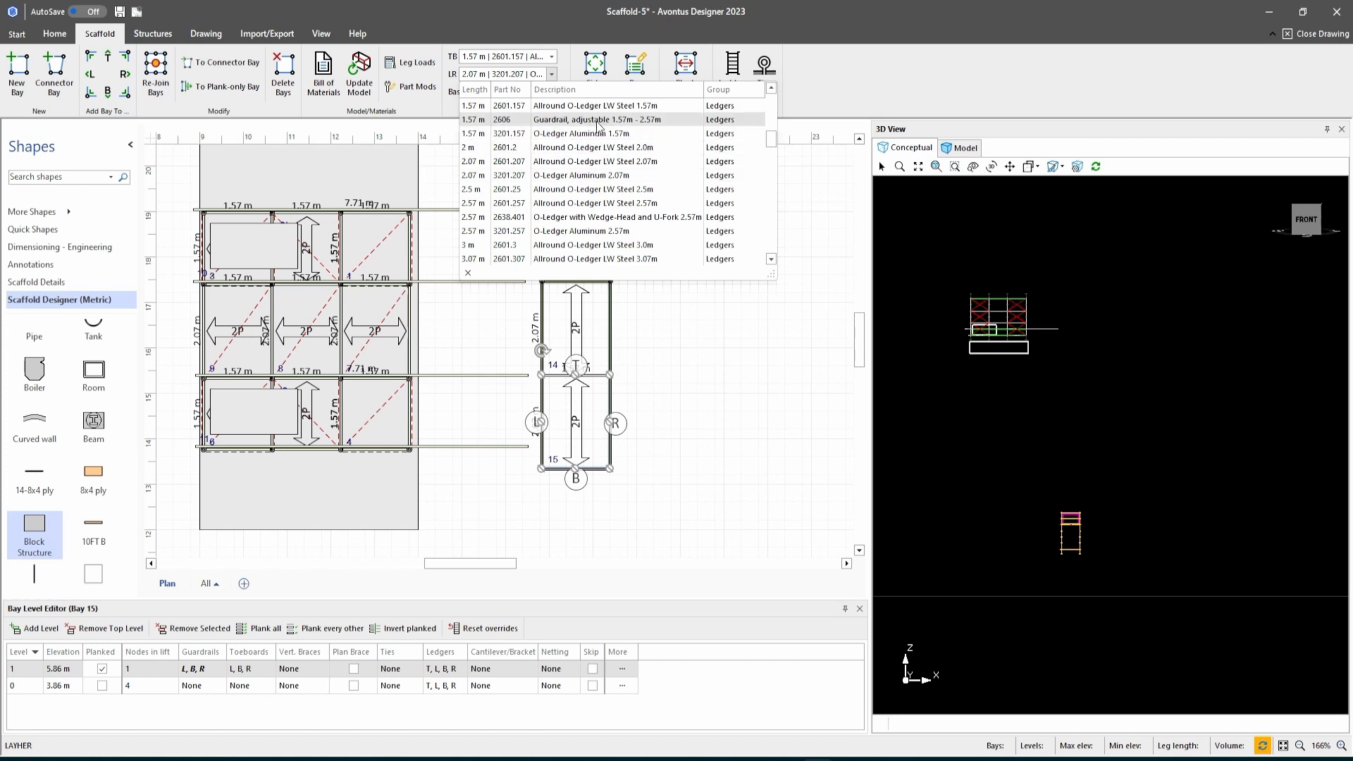
scroll(590, 149, "up", 2)
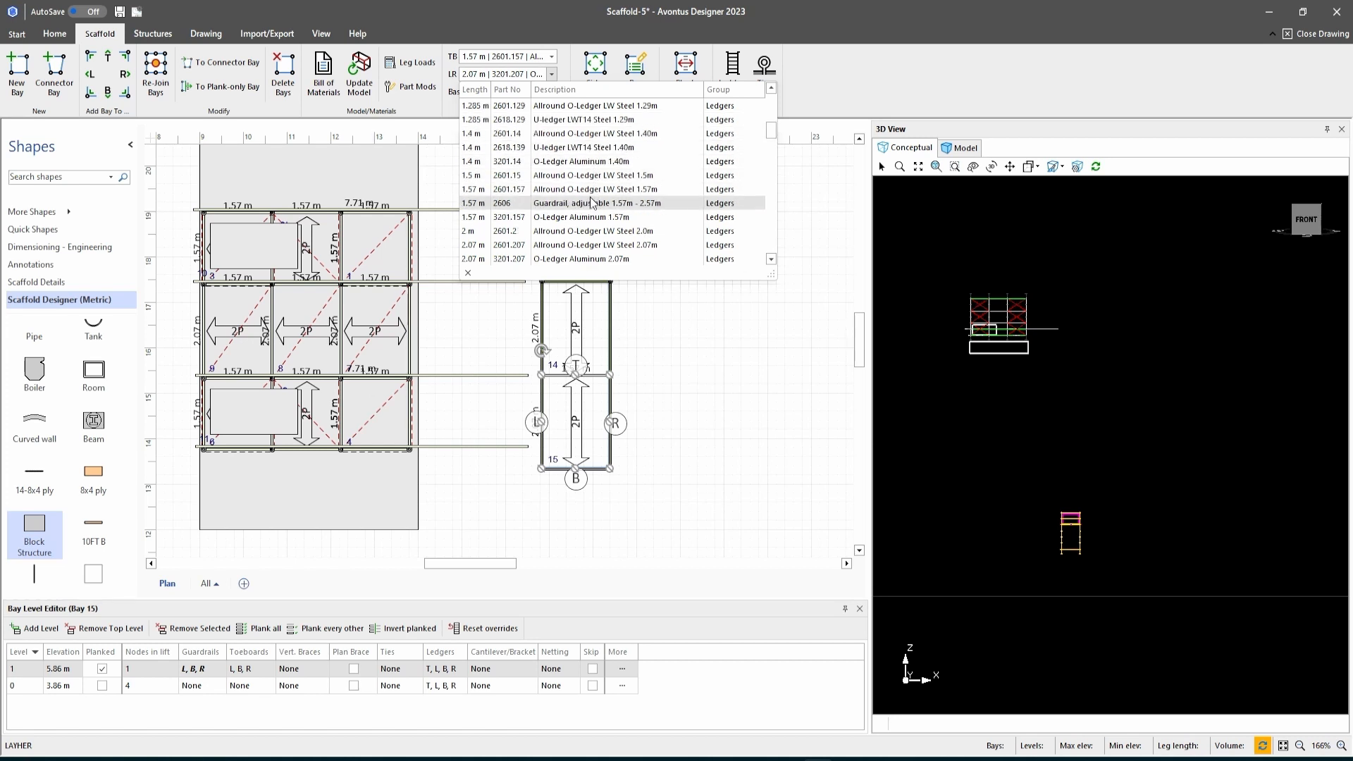
left_click(594, 190)
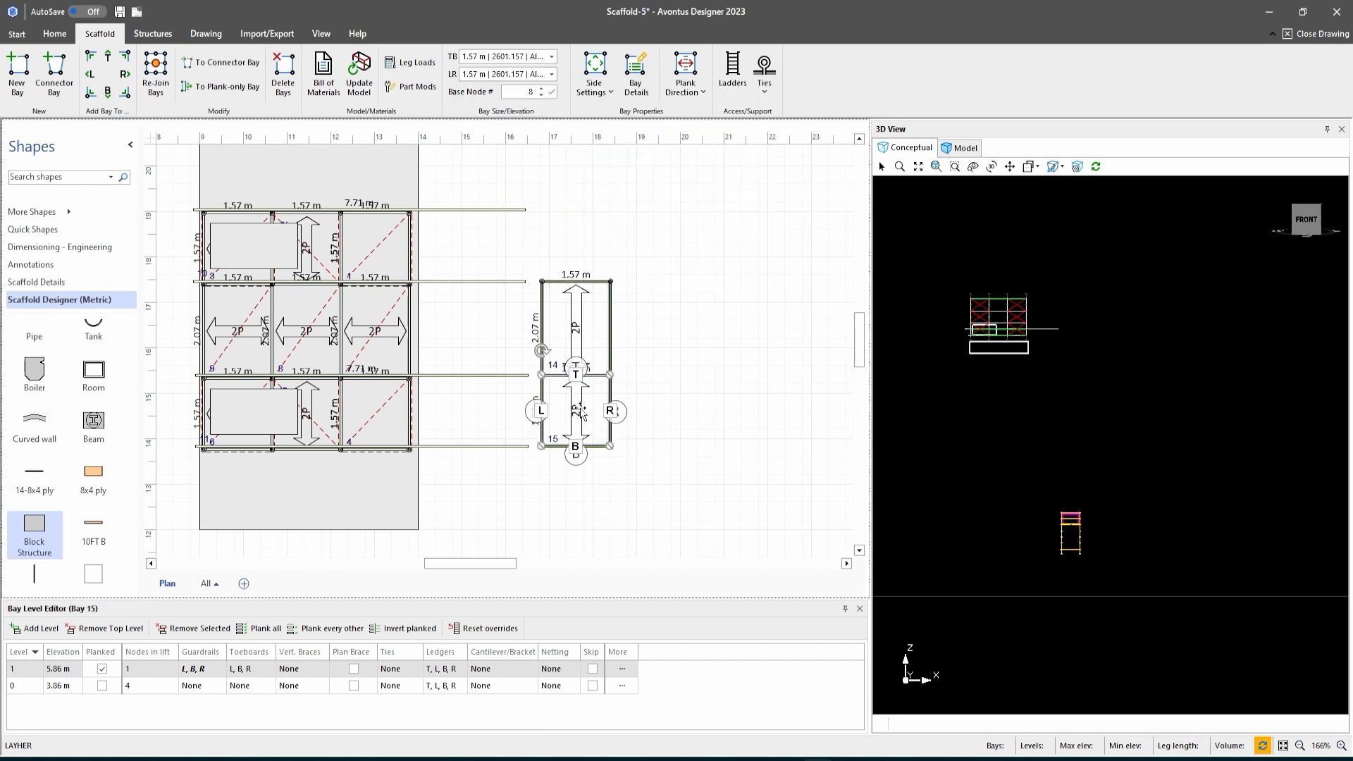
Add a bay to the top side of the 2.07 m middle bay and set its LR size to a 1.57 m ledger.
left_click(575, 308)
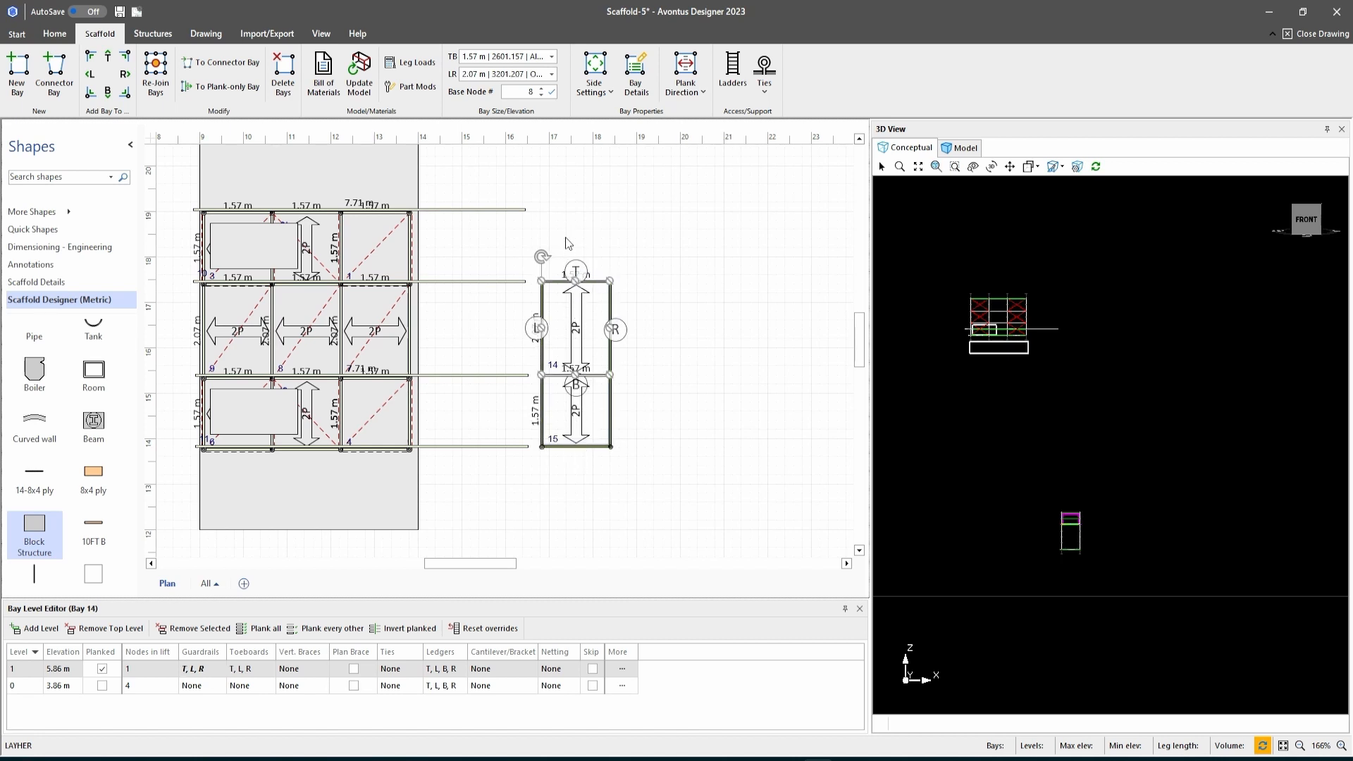
left_click(107, 60)
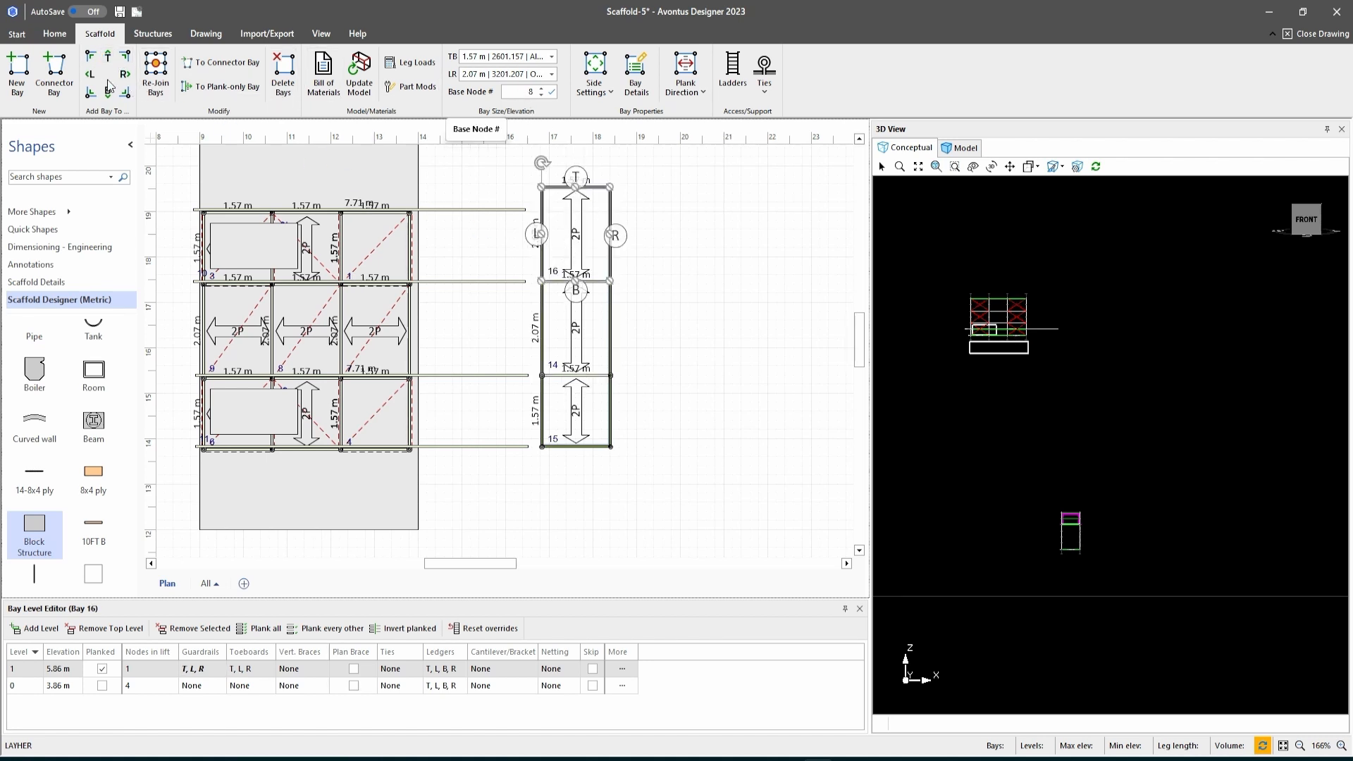
left_click(551, 75)
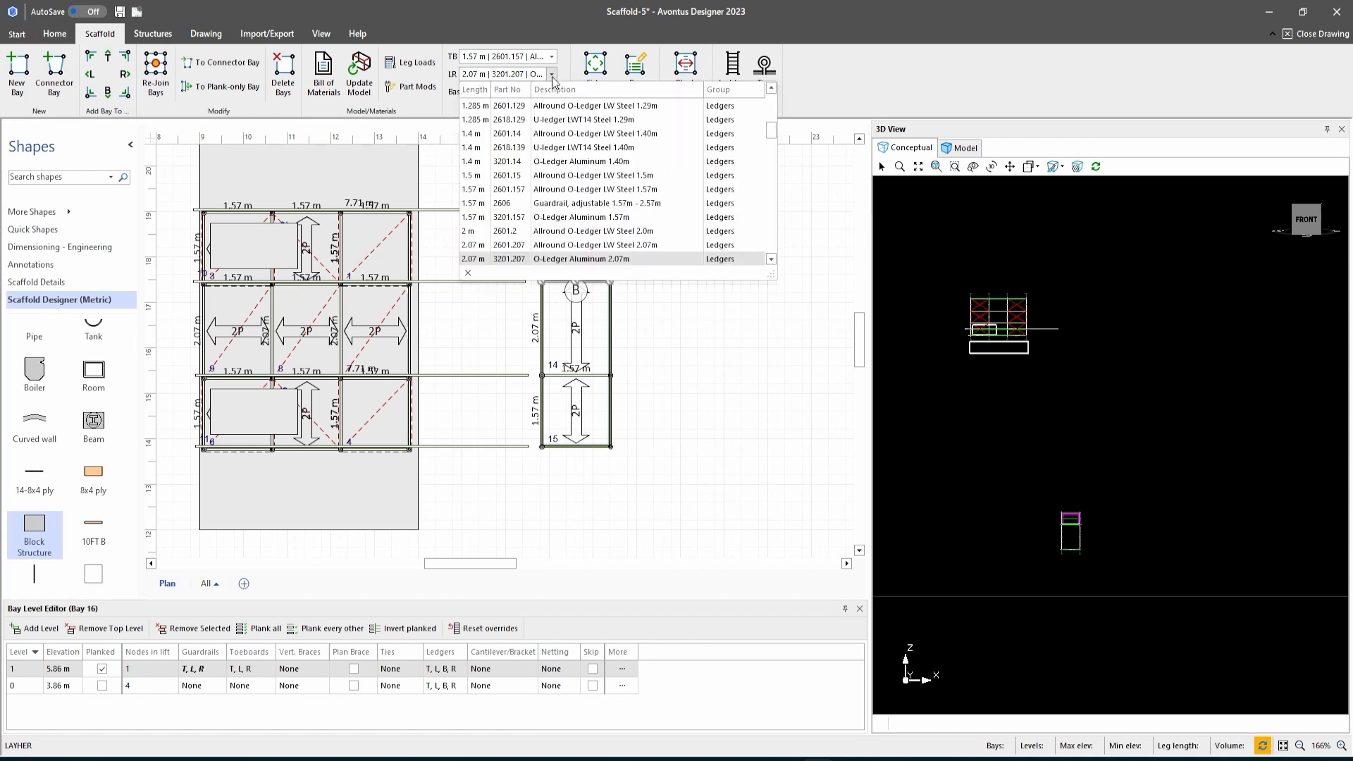
scroll(571, 198, "up", 3)
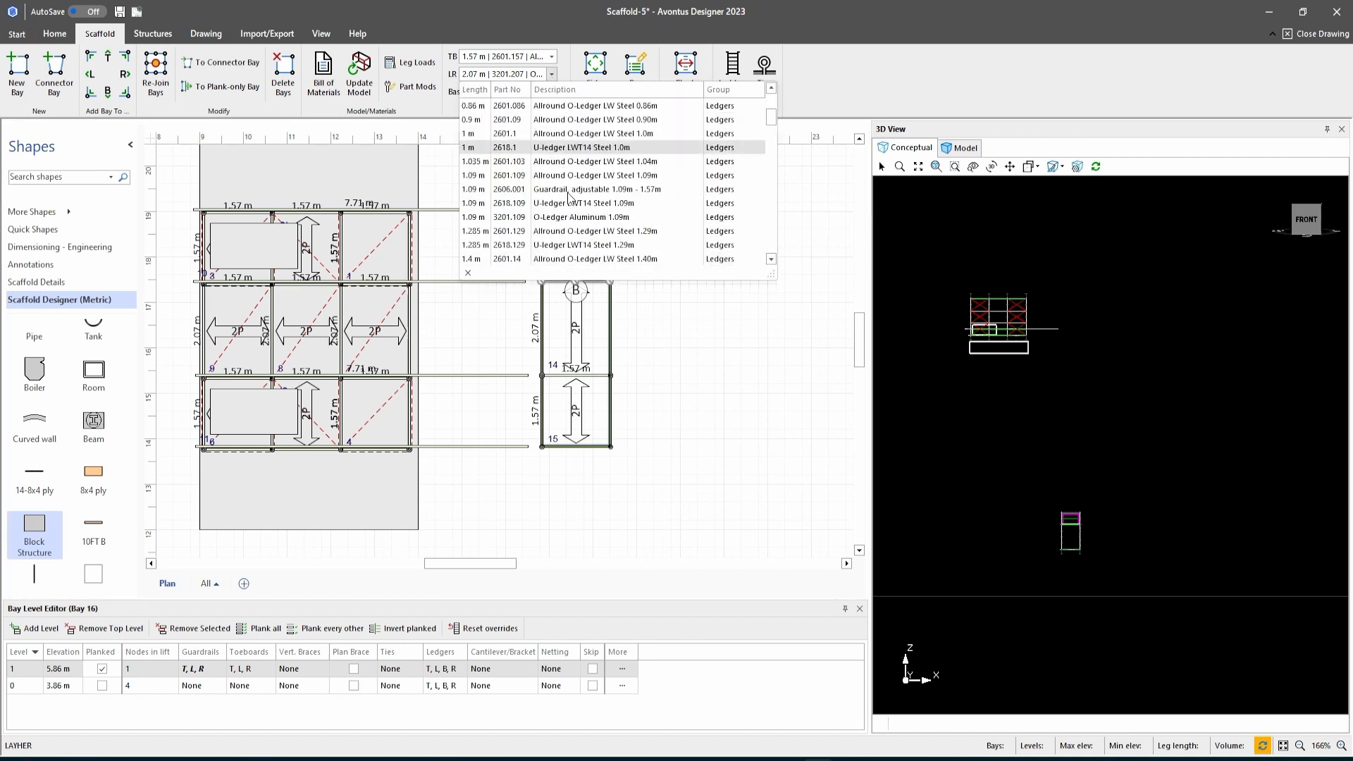
scroll(574, 212, "down", 3)
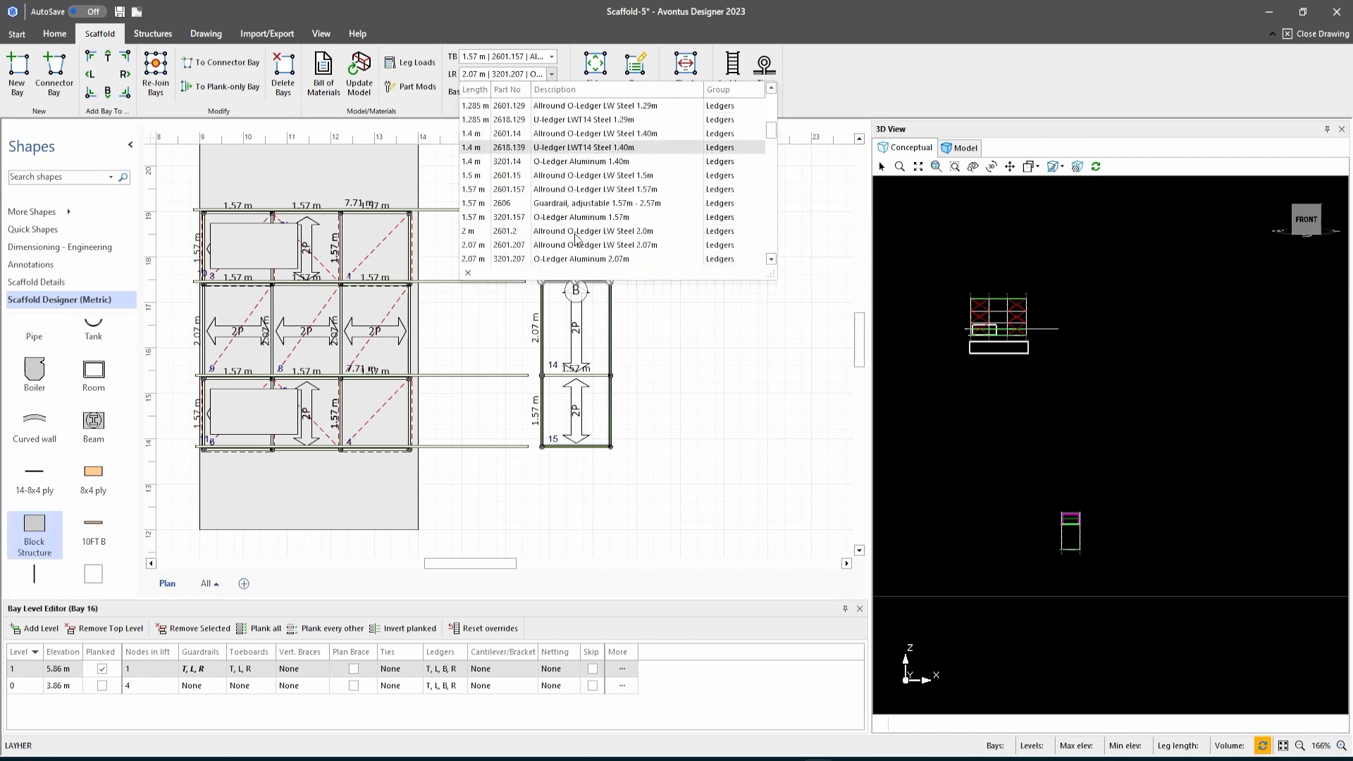
left_click(571, 198)
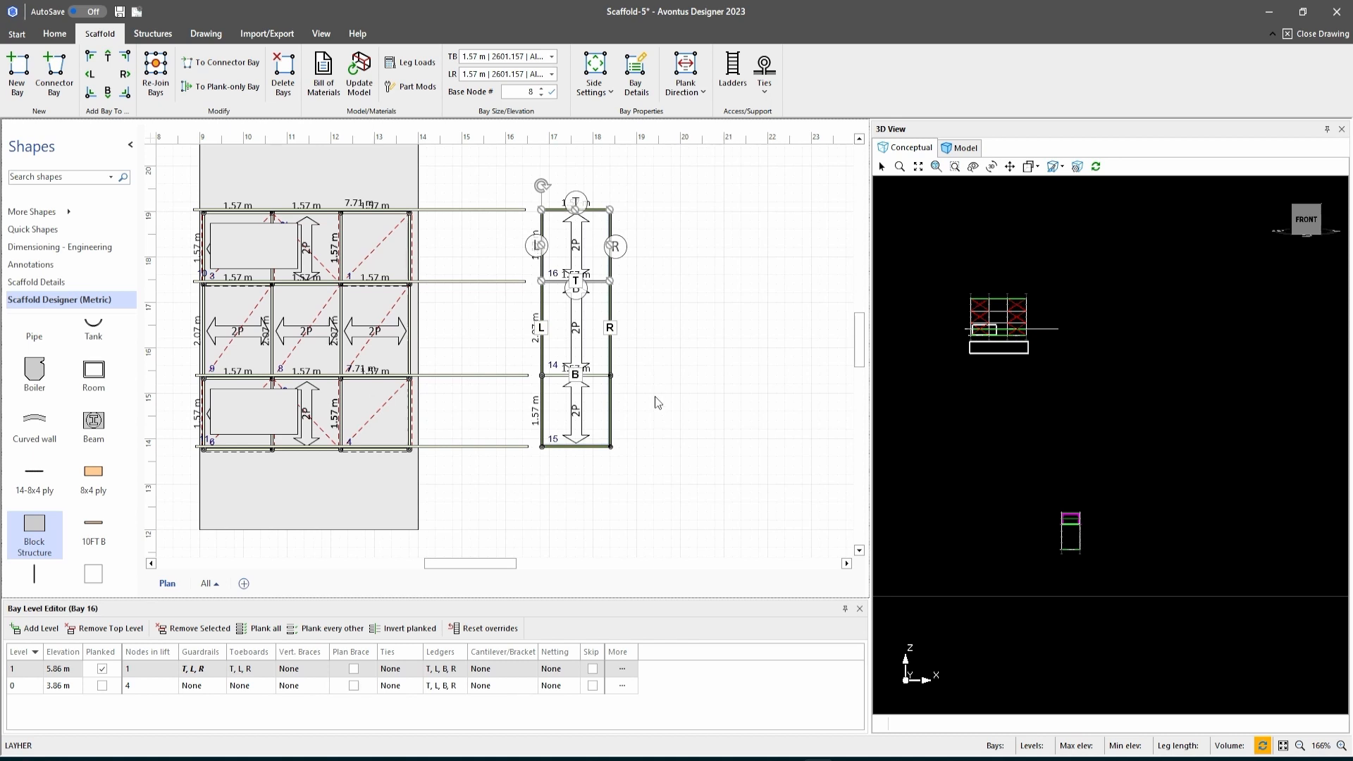
Plank level 0 of the new middle bay and add two more levels to it.
left_click(607, 349)
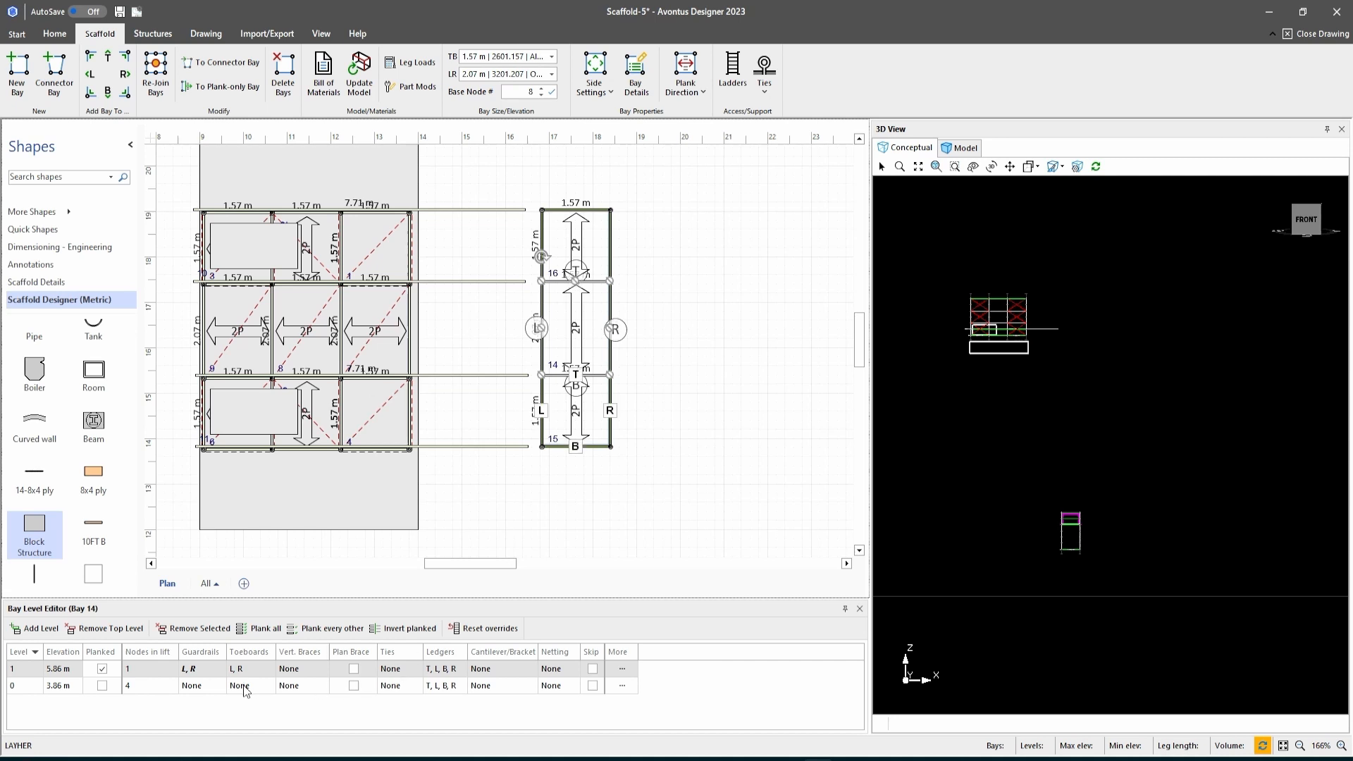
left_click(103, 684)
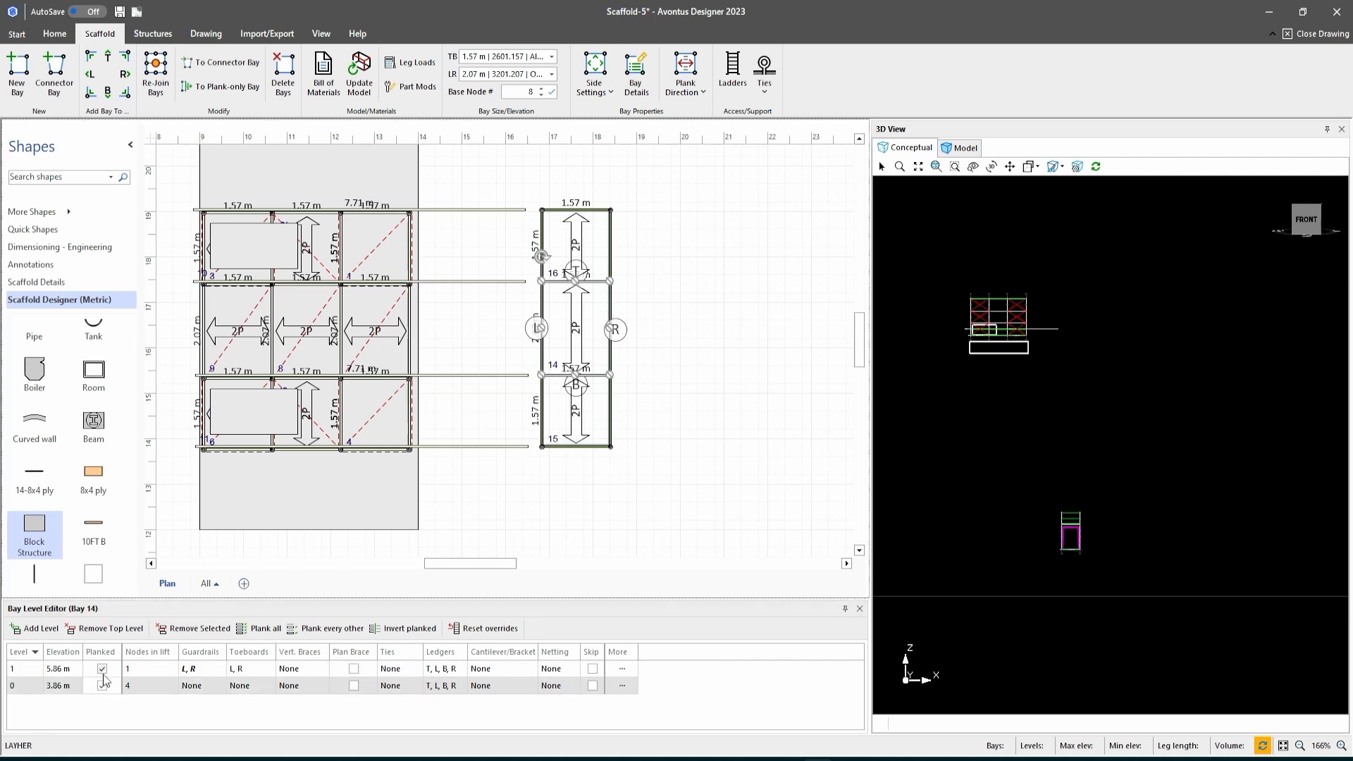
left_click(40, 629)
left_click(40, 628)
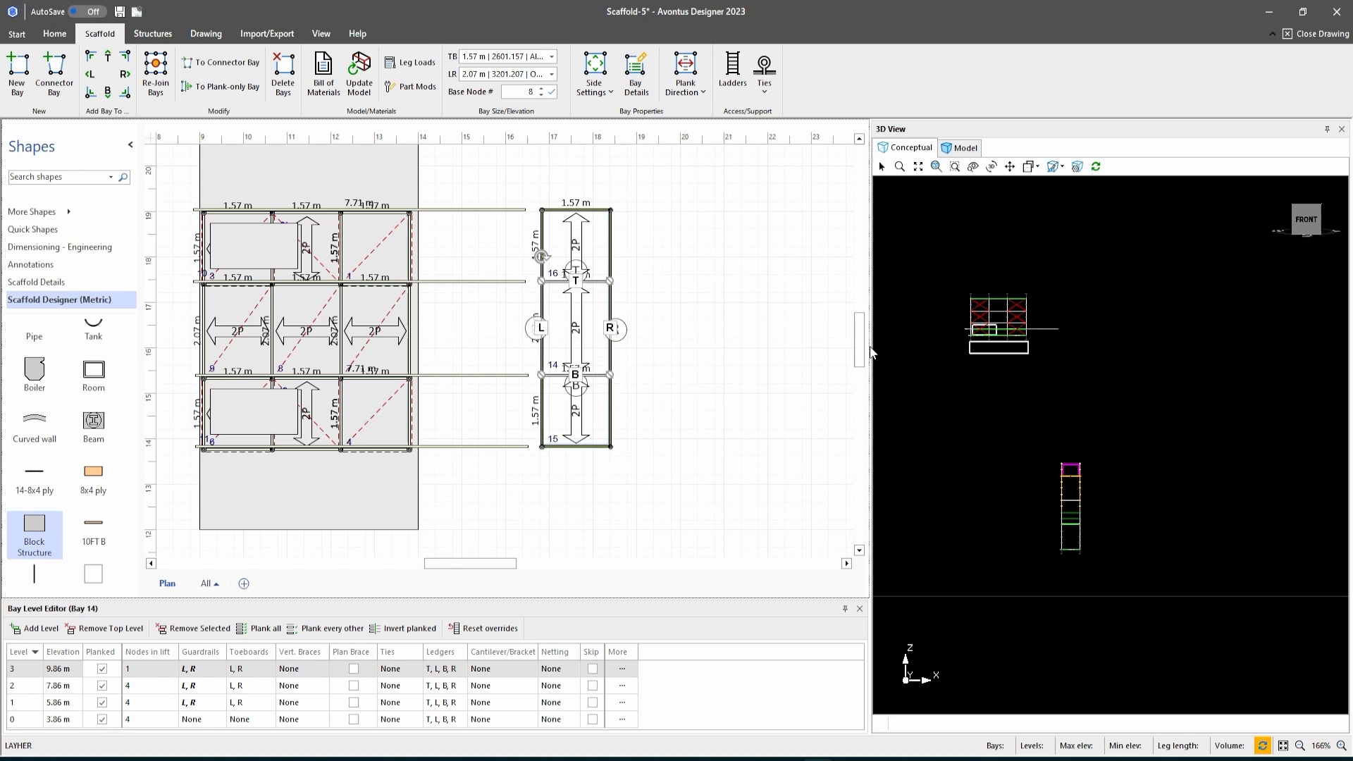
Set the base jack type to None for all verticals of the new middle bay.
left_click(1319, 223)
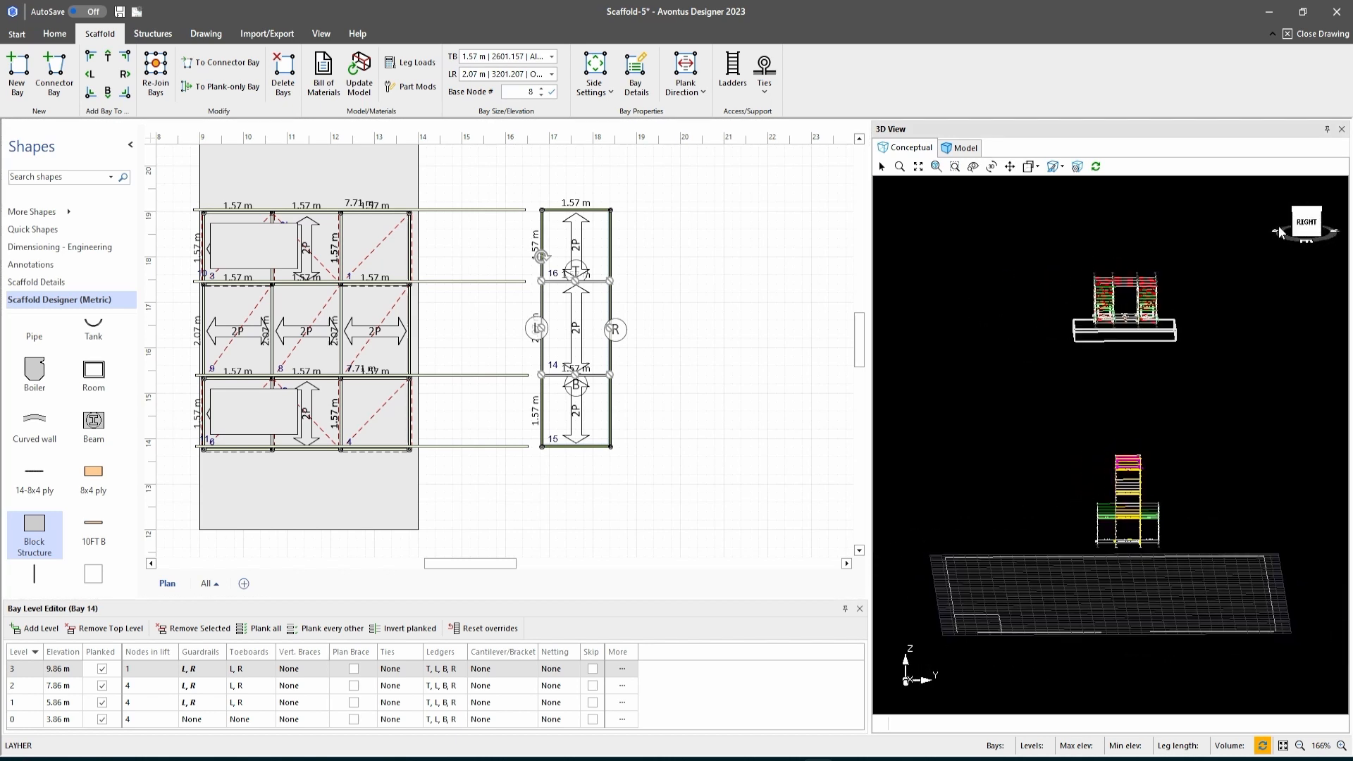
scroll(1135, 519, "up", 5)
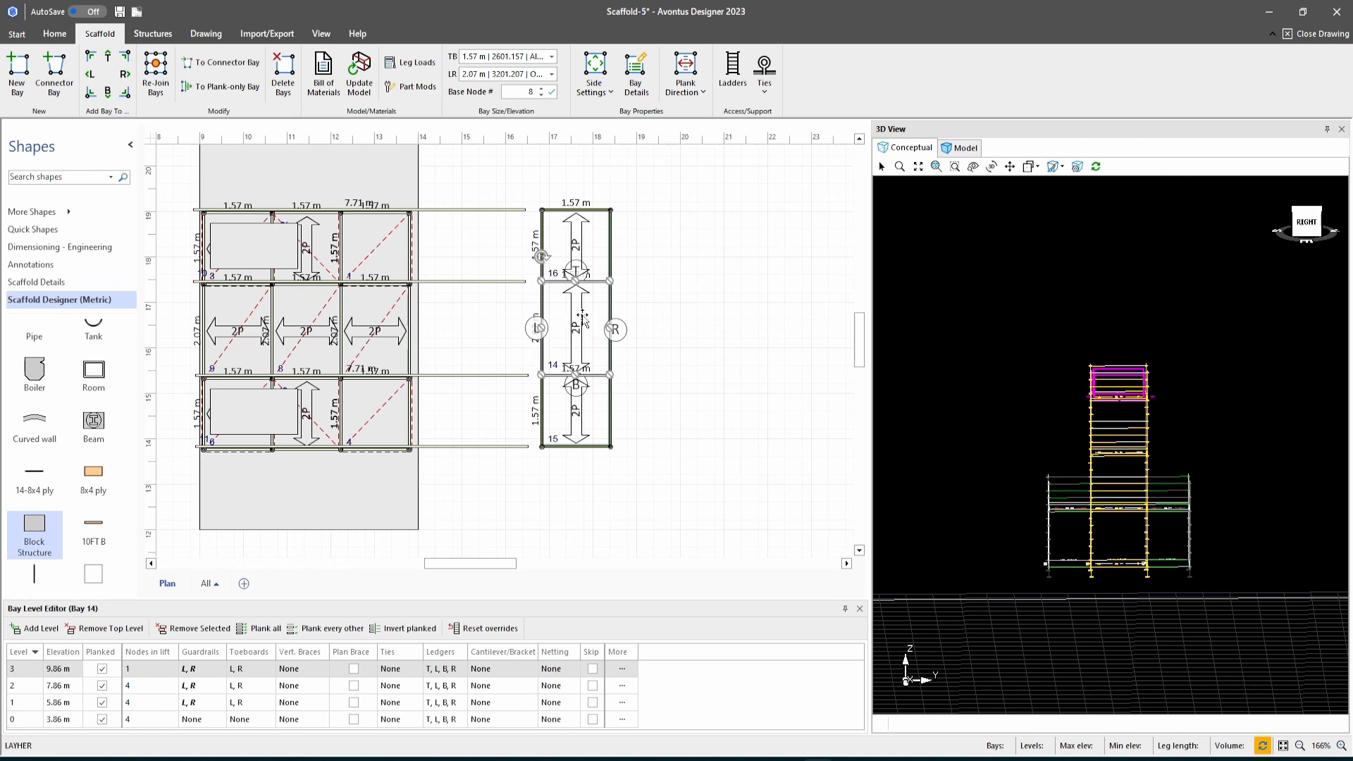
left_click(636, 73)
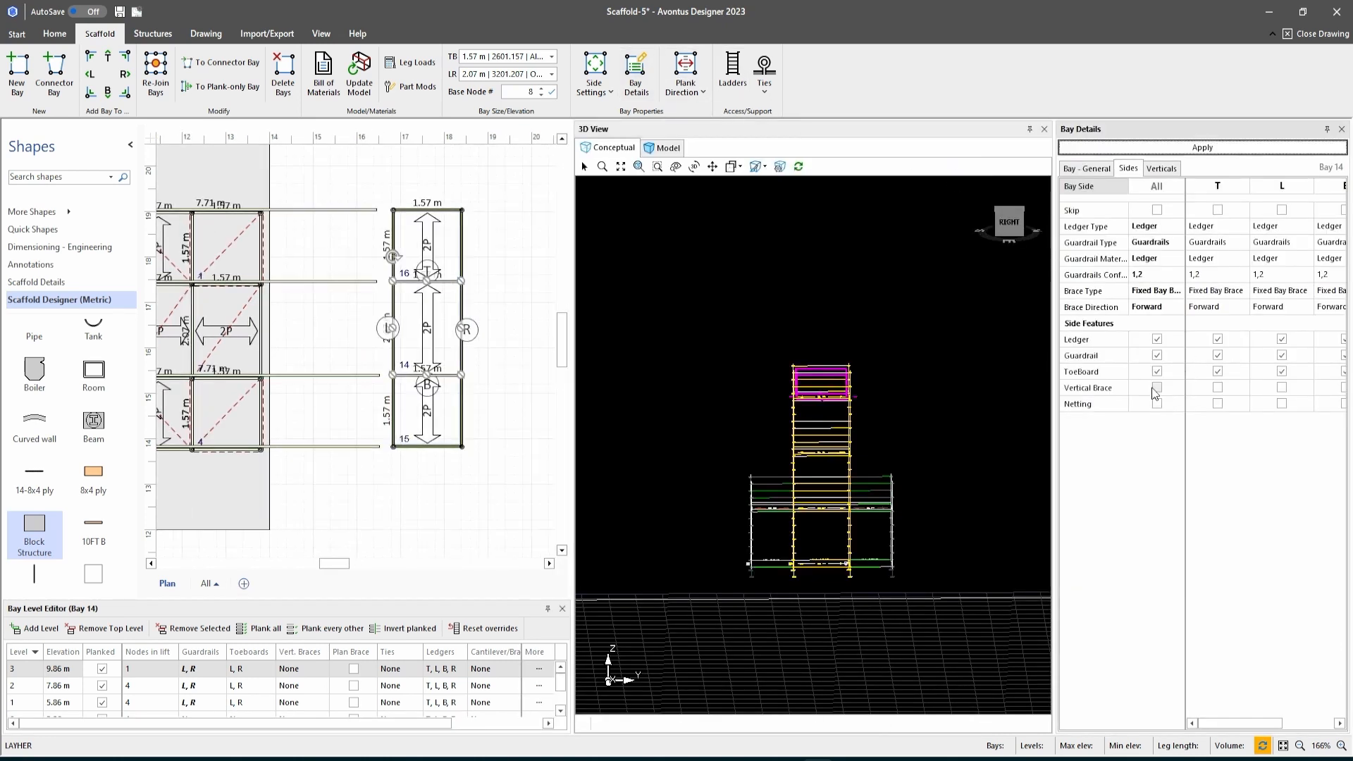
left_click(1160, 169)
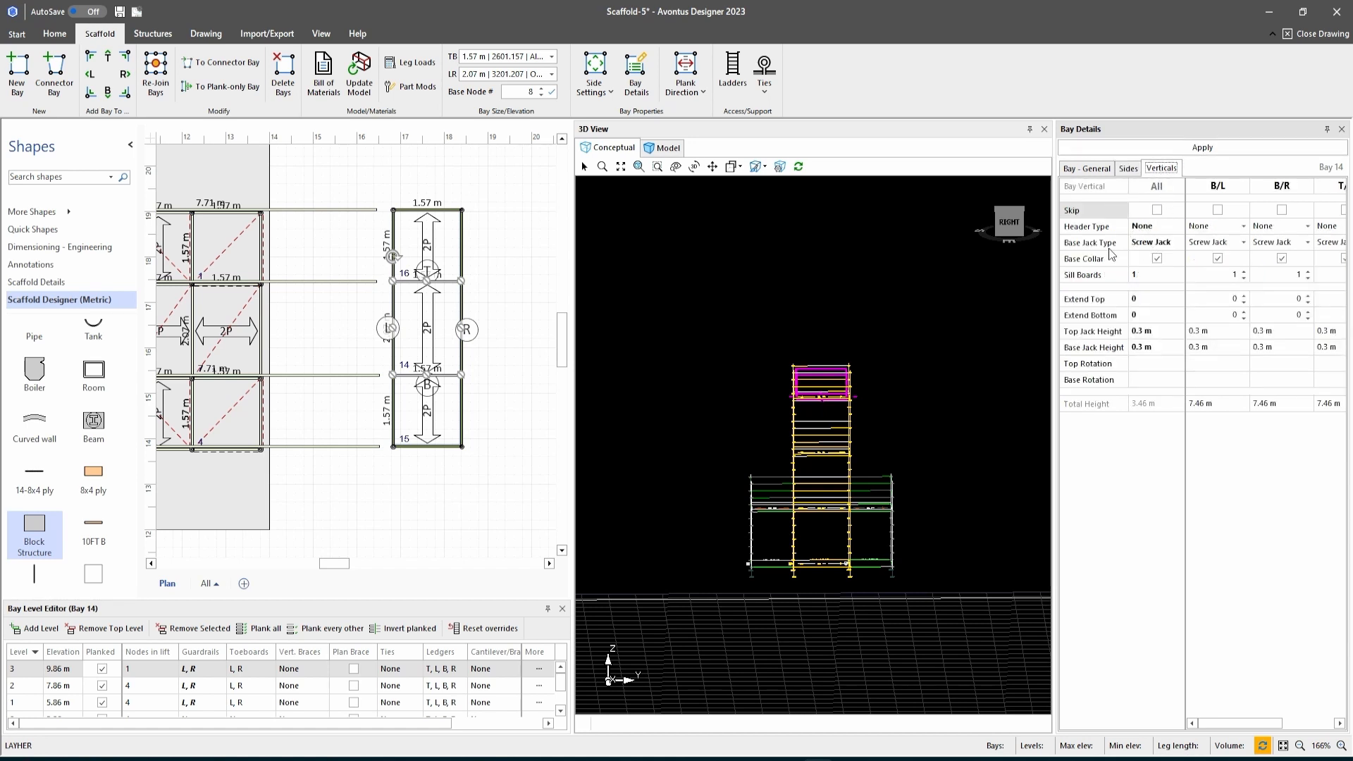
left_click(1175, 243)
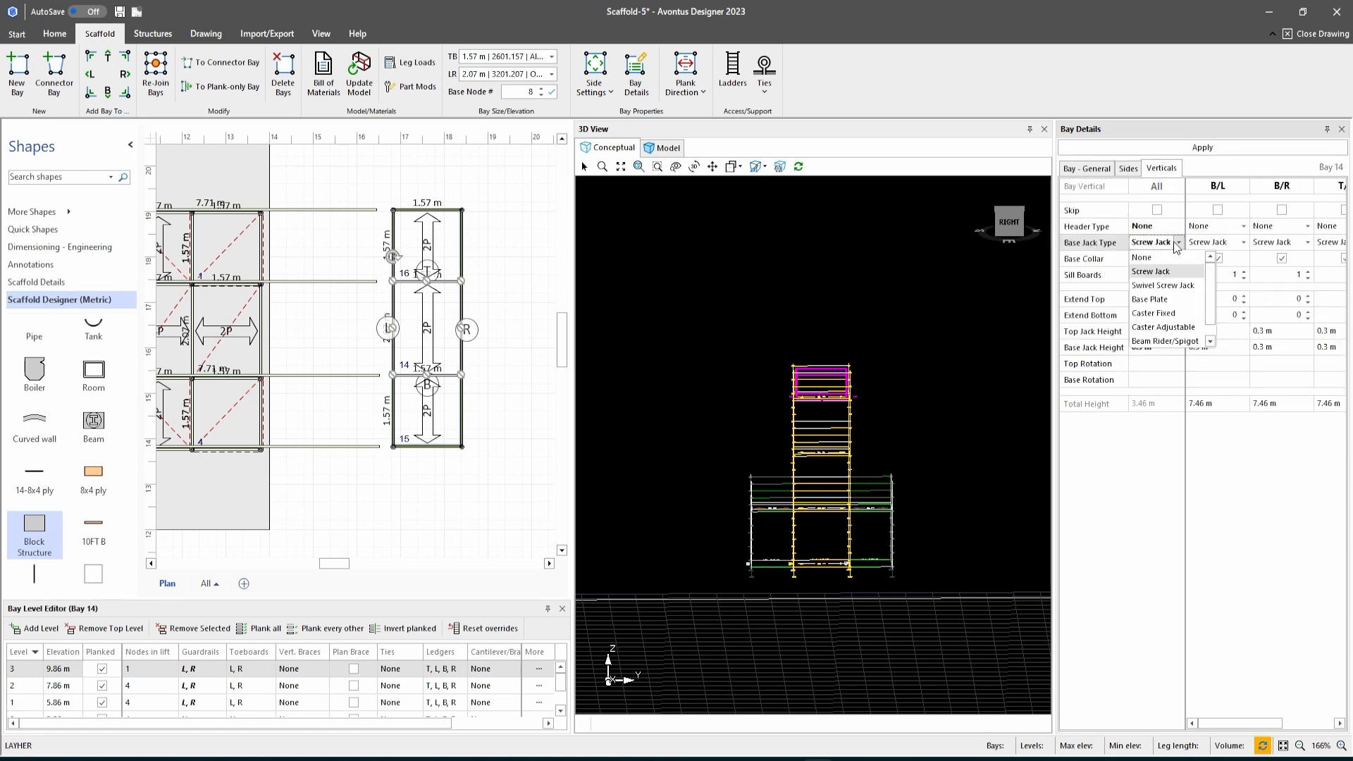
left_click(1167, 258)
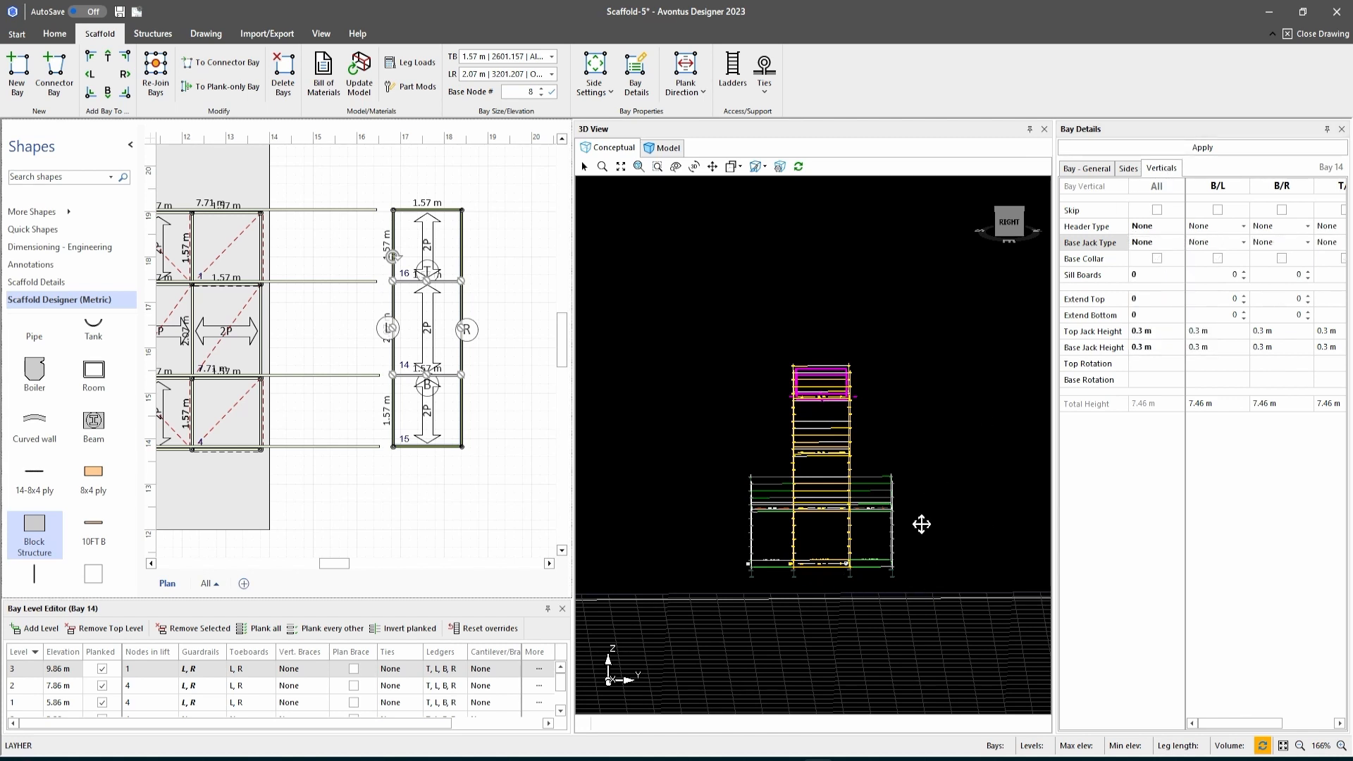
Set the base jack type to None for all verticals of the new lower bay, bay 15.
left_click(462, 429)
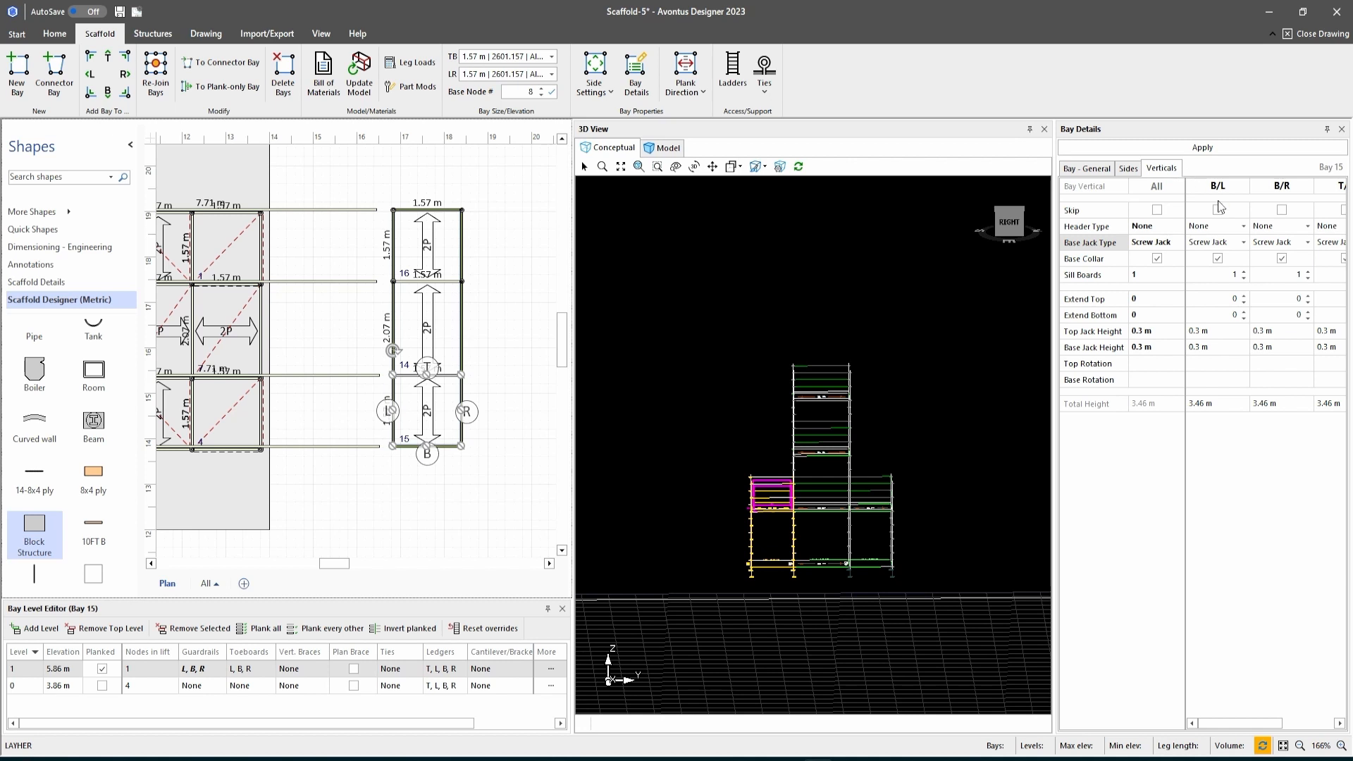
left_click(1155, 242)
left_click(1178, 242)
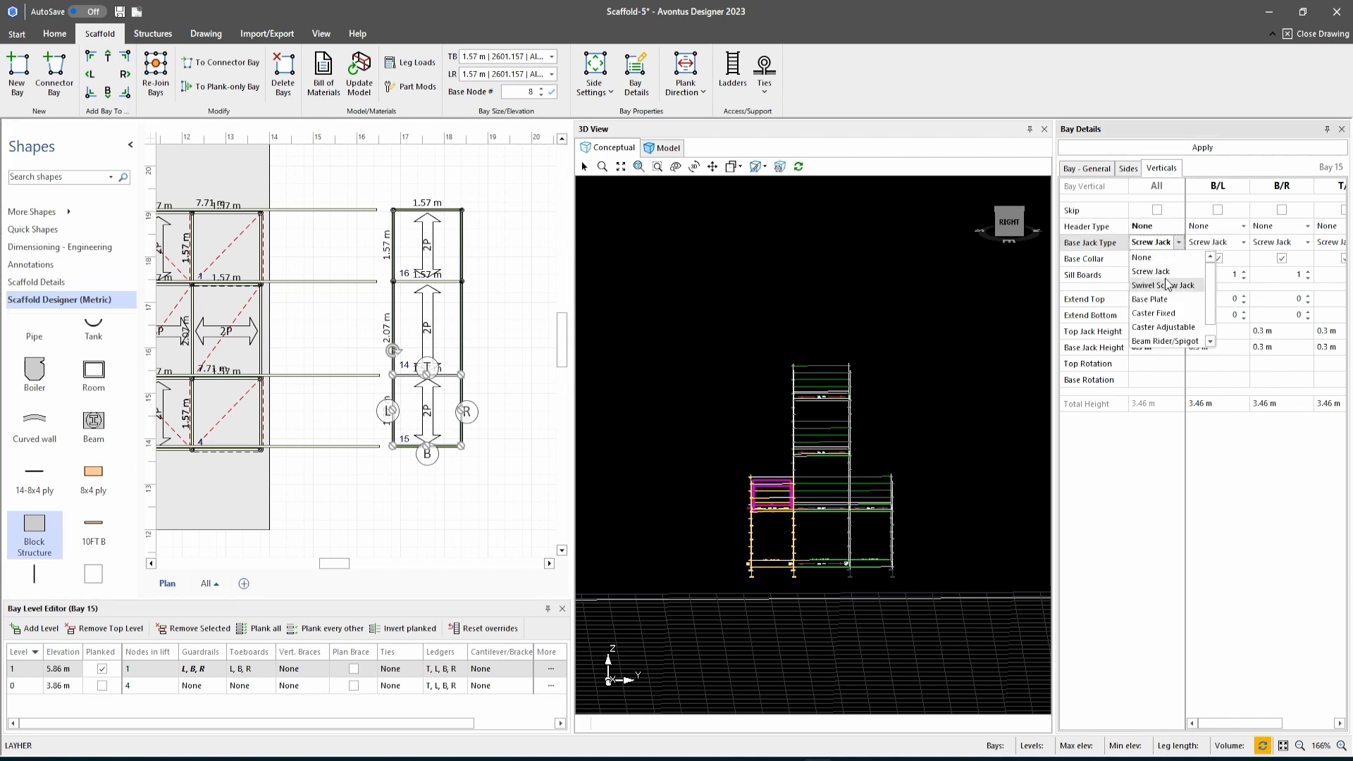
left_click(1141, 257)
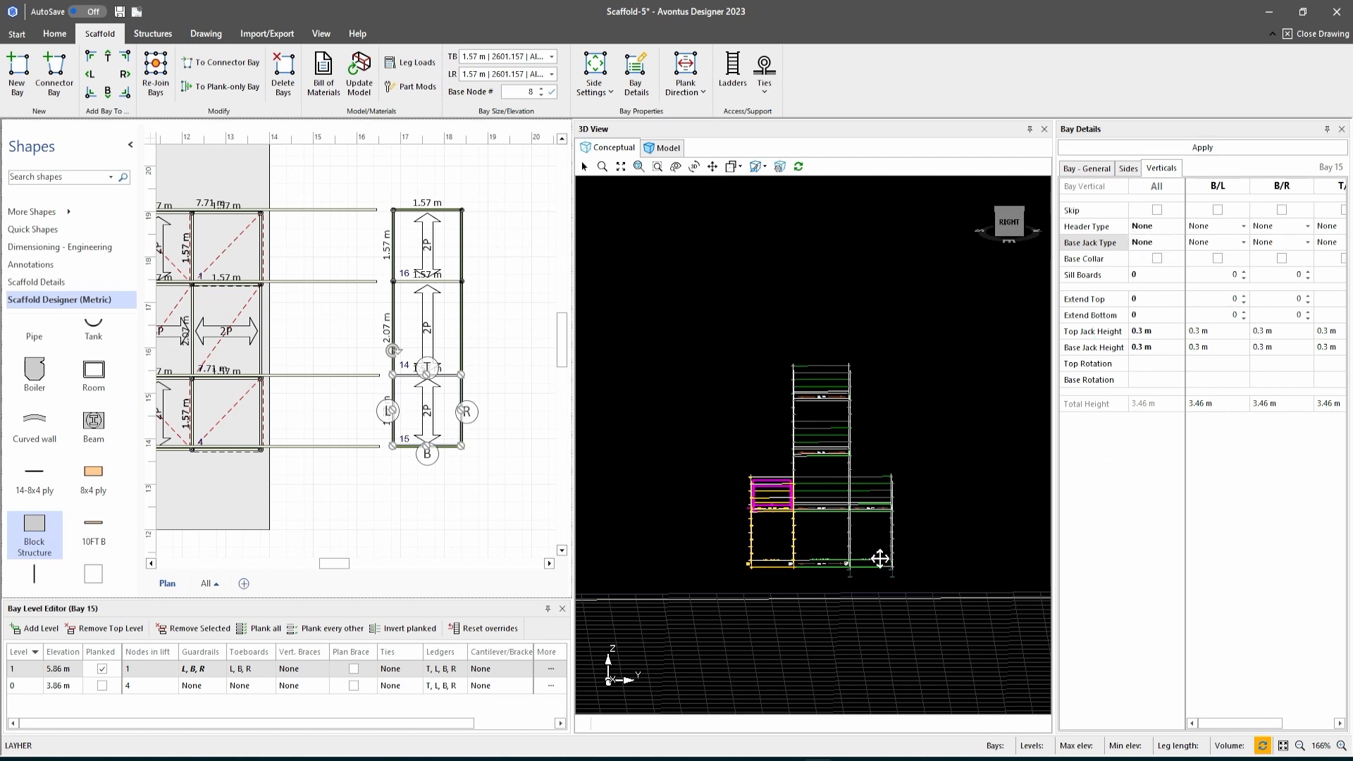
Set the base jack type to None for all verticals of the new upper bay, bay 16.
left_click(462, 235)
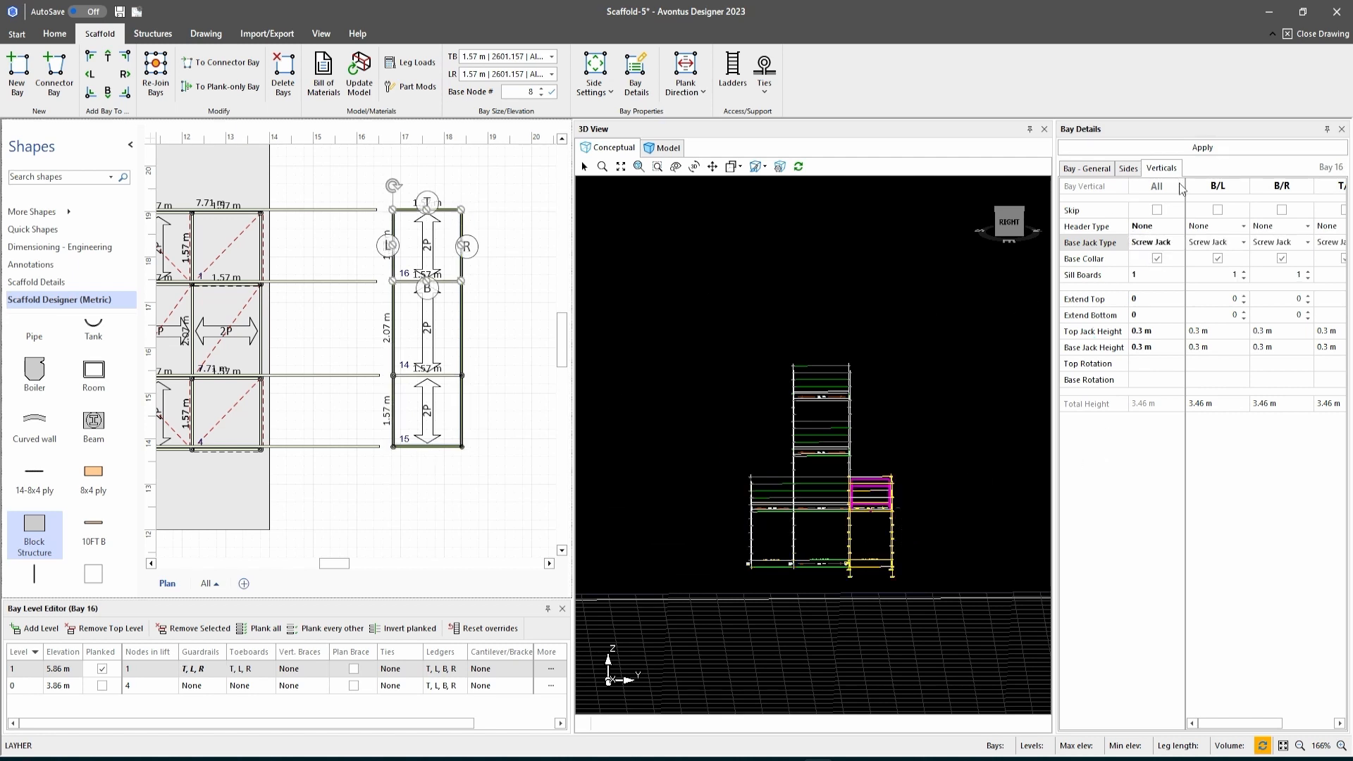
left_click(1175, 244)
left_click(1175, 244)
left_click(1175, 244)
left_click(1174, 258)
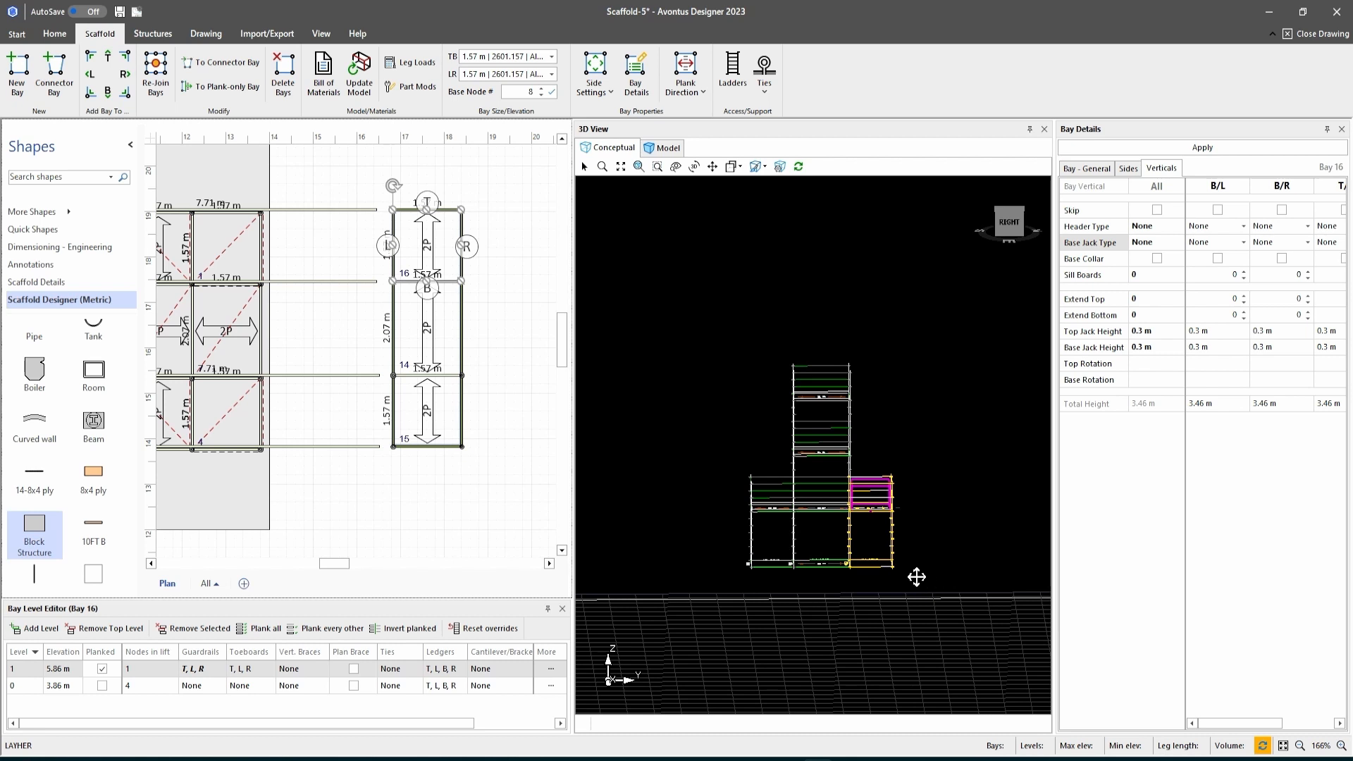
Plank level 0 of bay 16 and add two more levels to the bay.
left_click(432, 248)
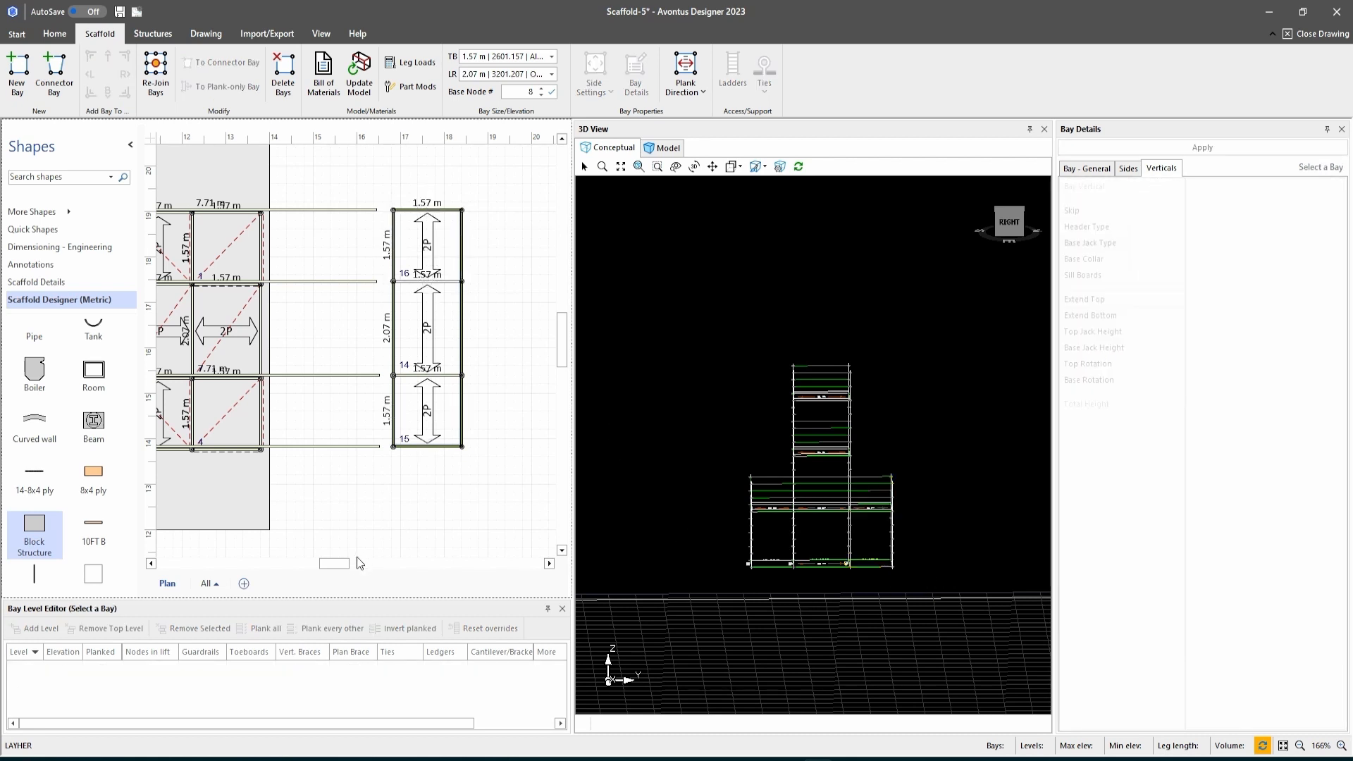
left_click(424, 248)
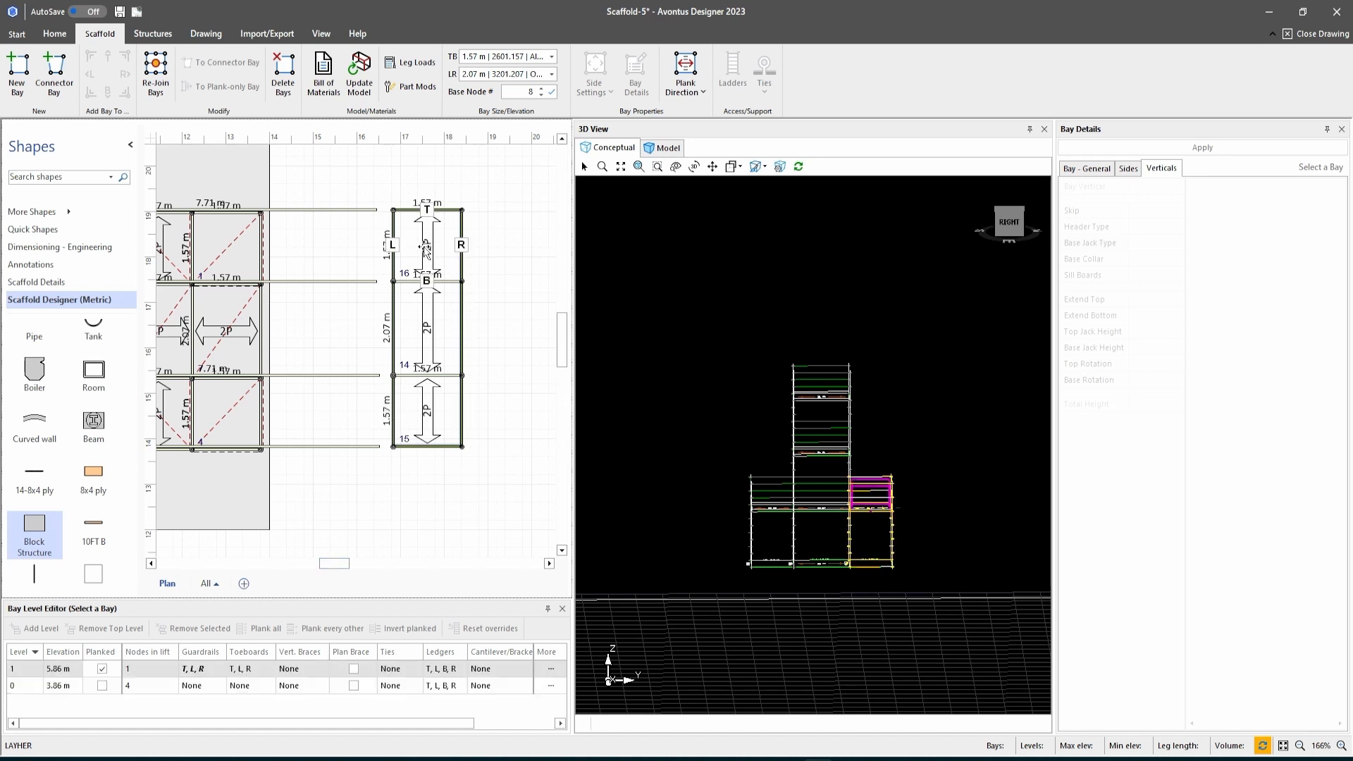
left_click(102, 687)
left_click(38, 627)
left_click(37, 628)
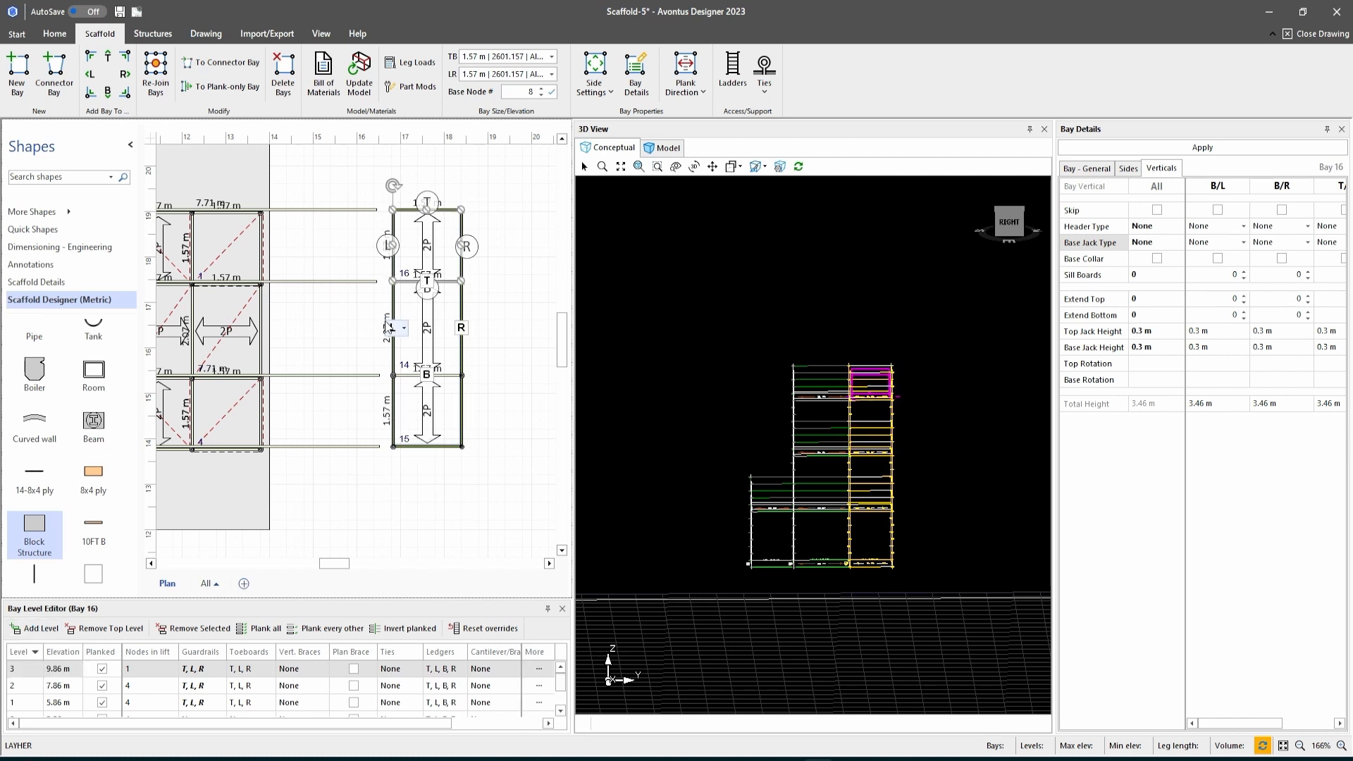
Plank level 0 of bay 15 and add two more levels to the bay.
left_click(451, 427)
left_click(100, 685)
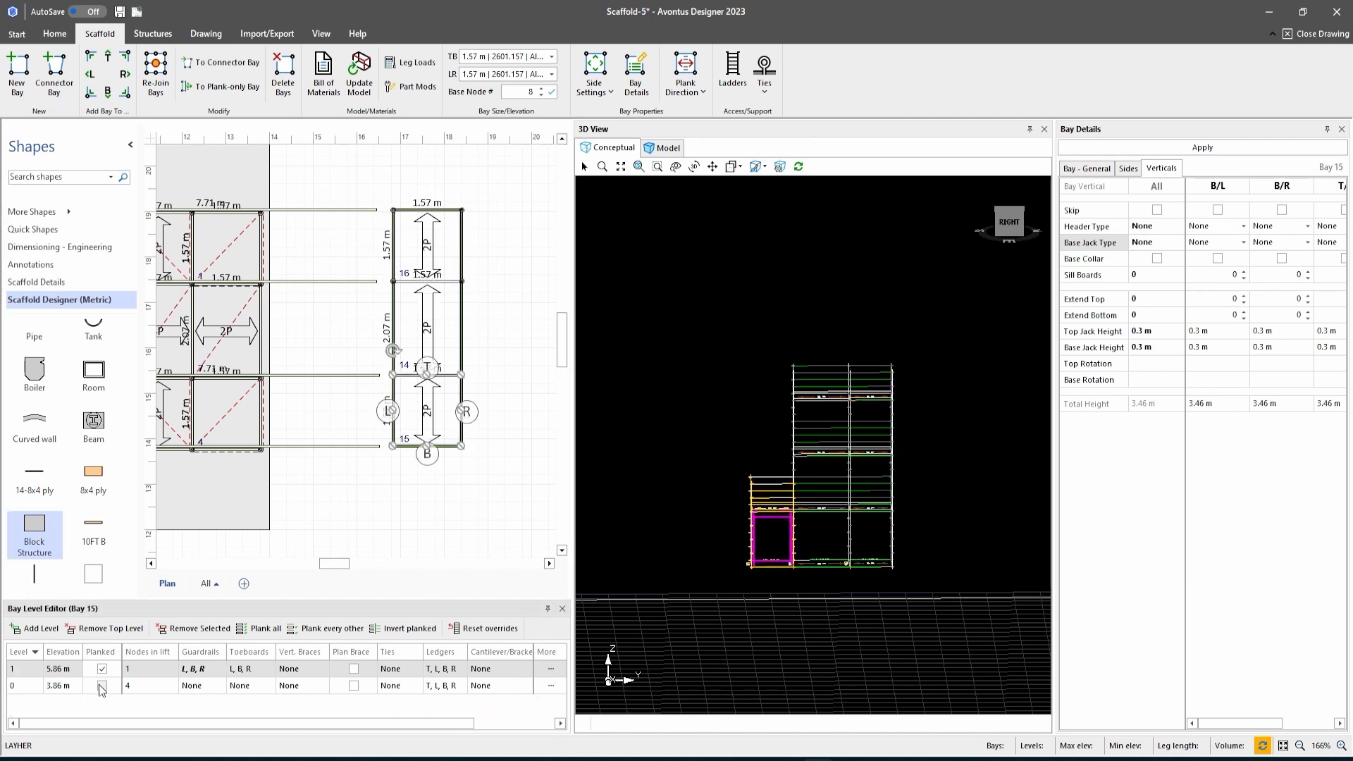
left_click(37, 628)
left_click(37, 627)
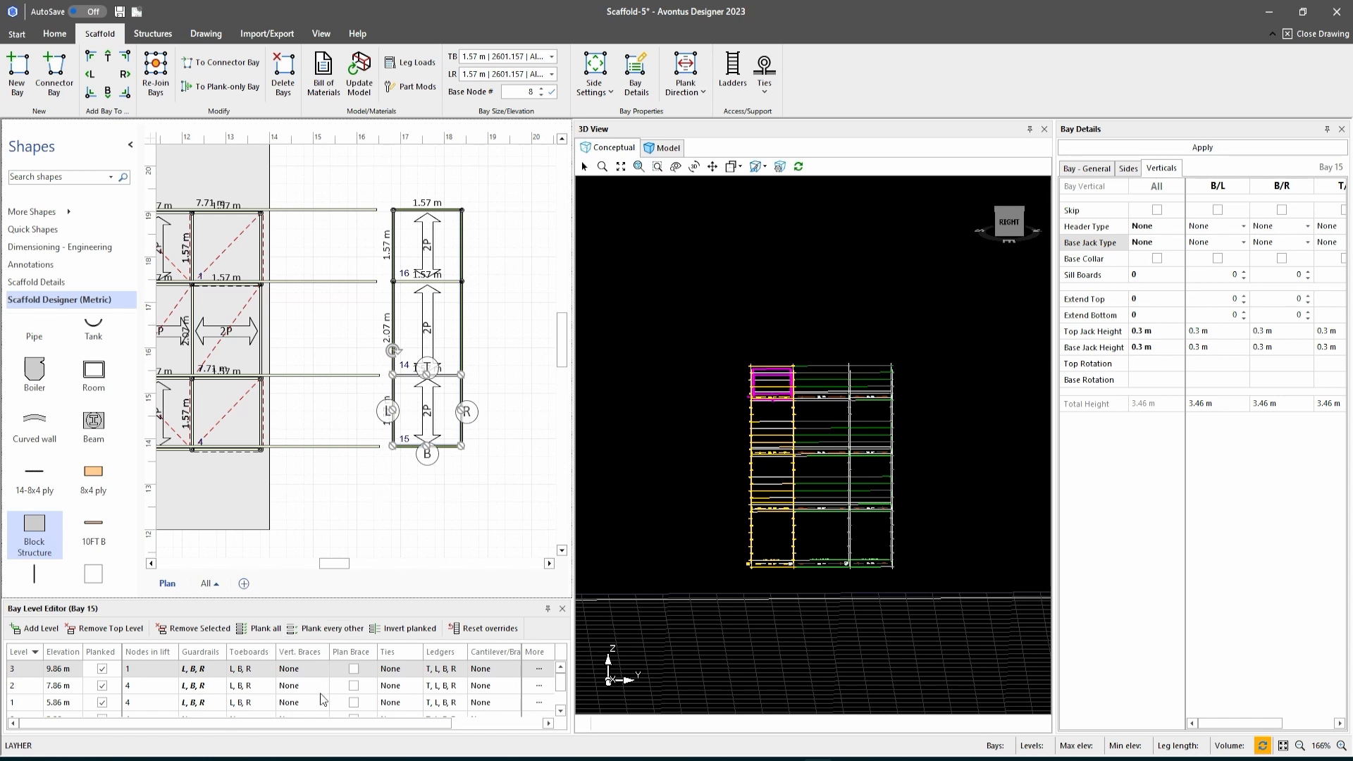
Add a cantilever bracket on side B of bay 15 at level 0.
scroll(323, 699, "down", 1)
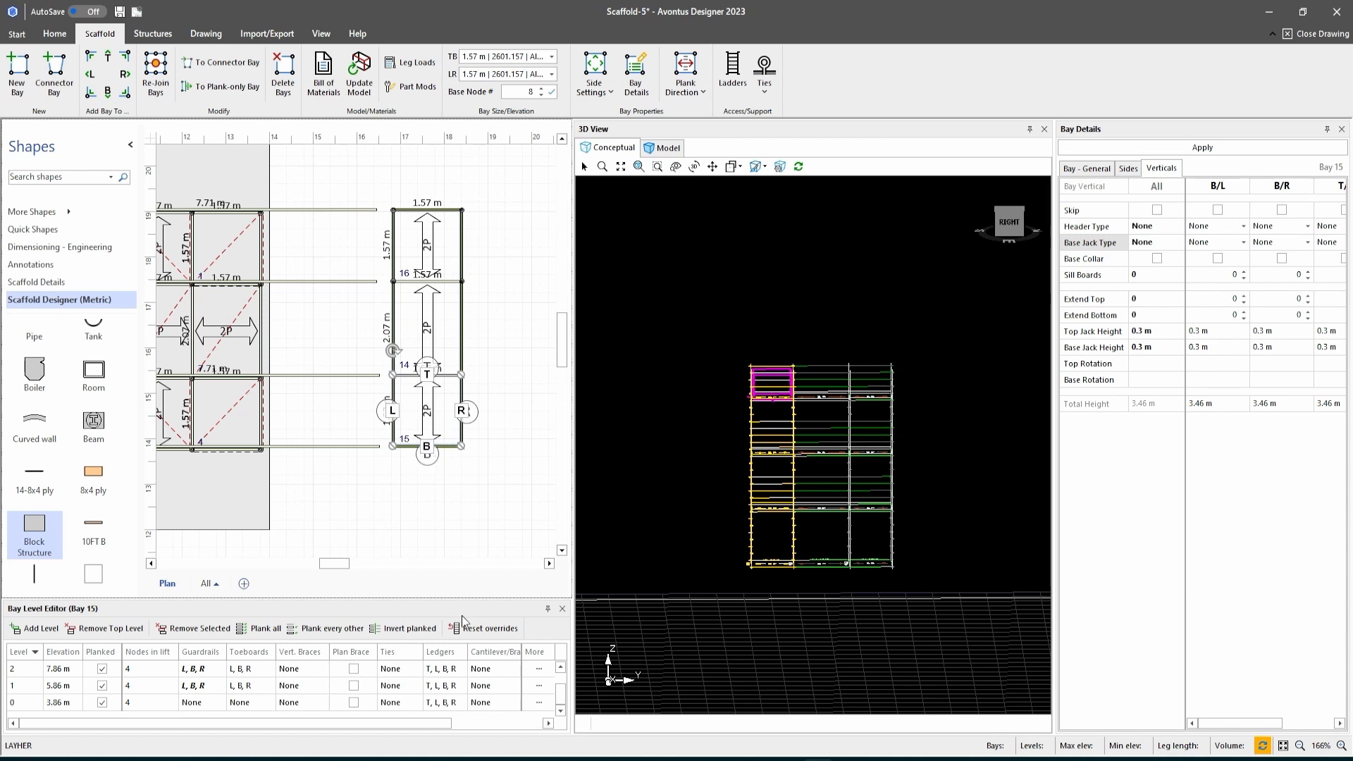
left_click(491, 707)
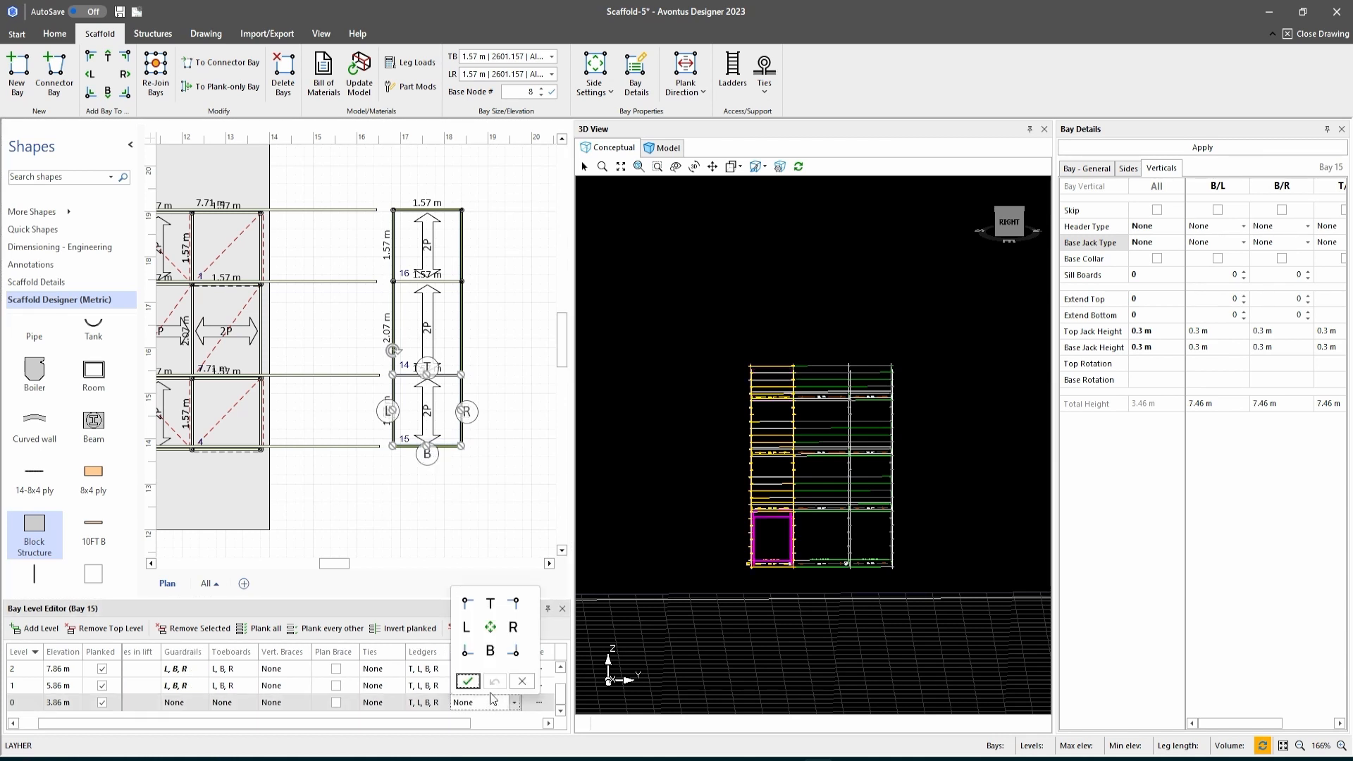
left_click(491, 654)
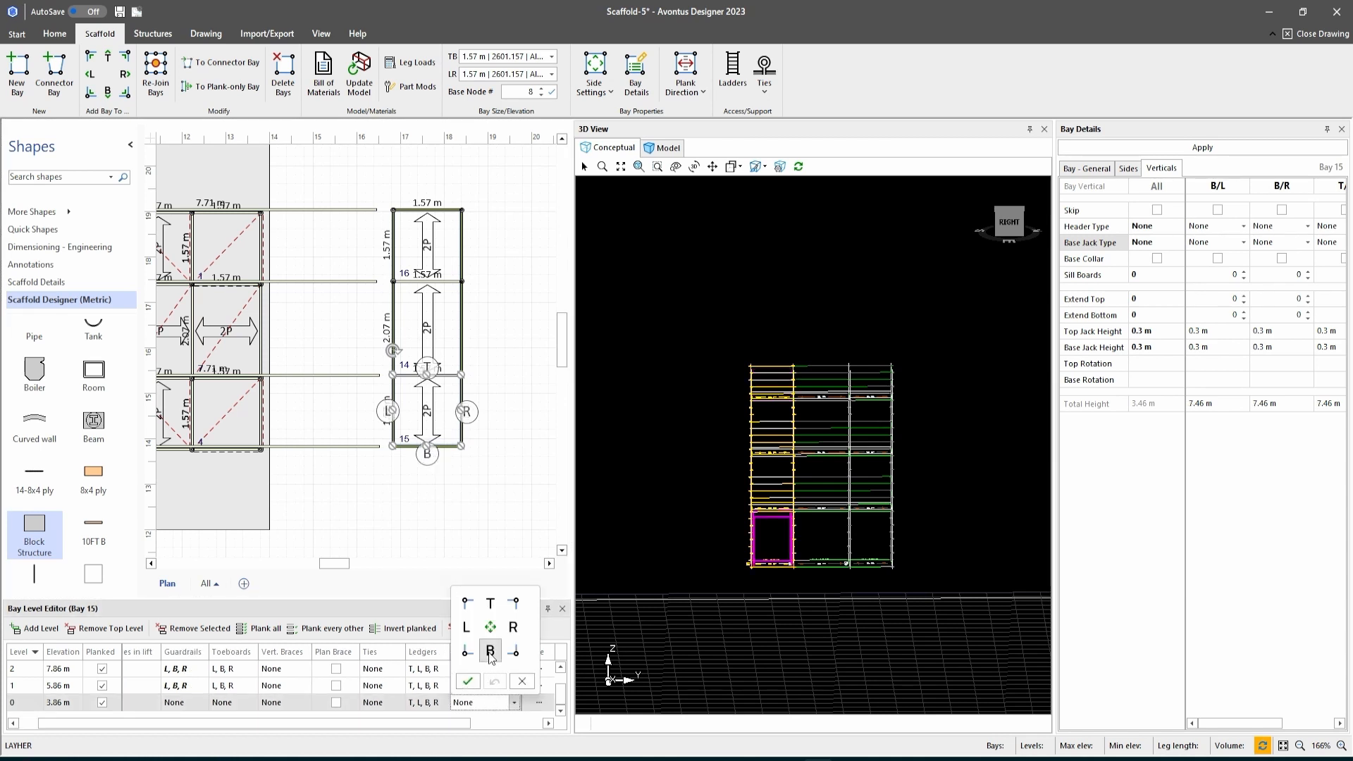
left_click(468, 682)
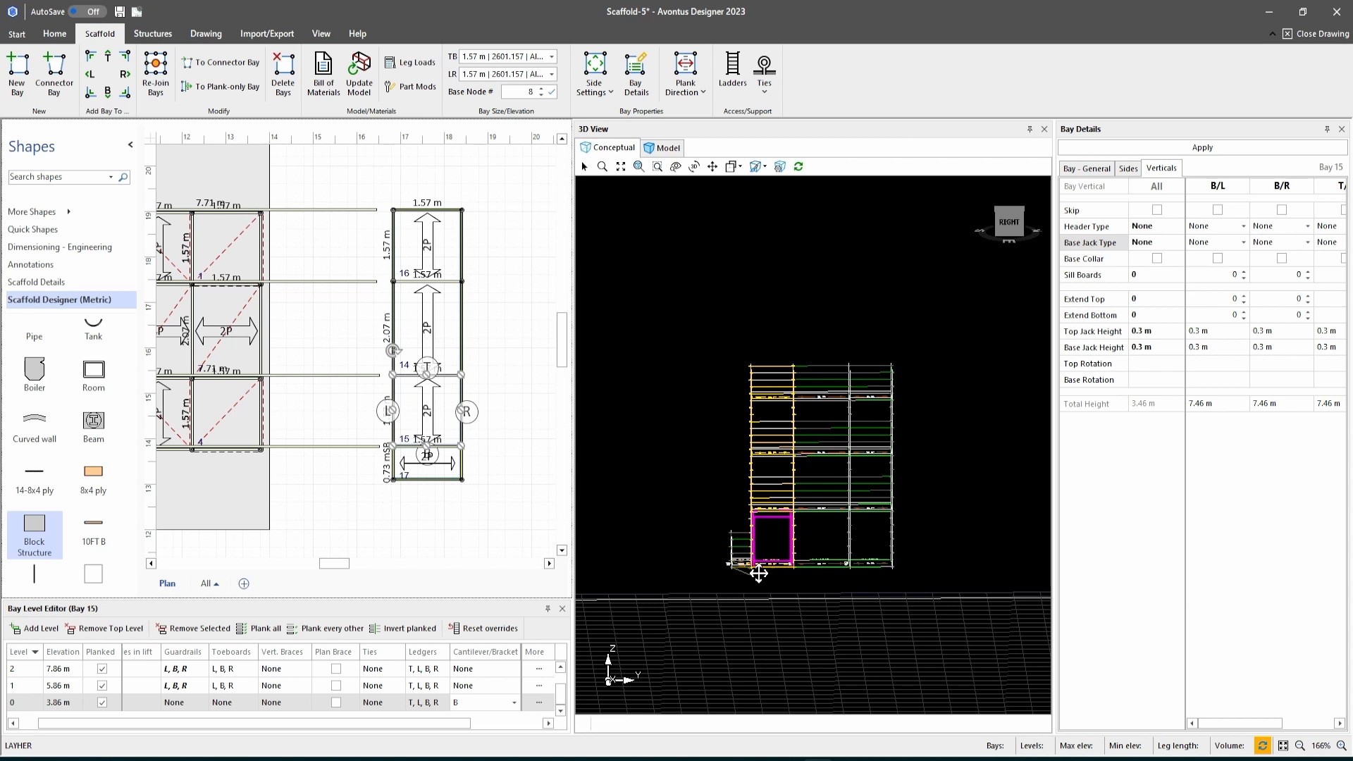
Set Extend Bottom to -1 for the B/L and B/R verticals of bay 15 and apply it.
scroll(743, 574, "up", 5)
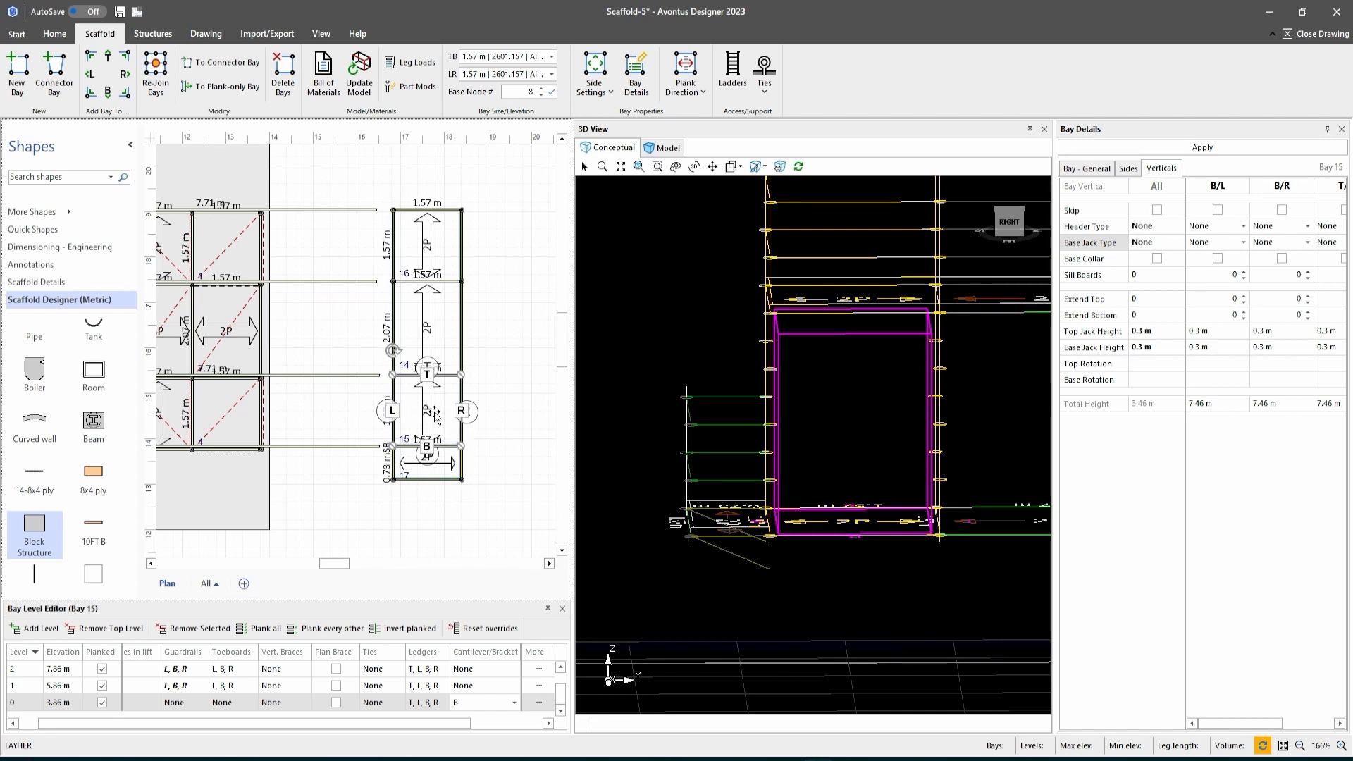
left_click(1175, 319)
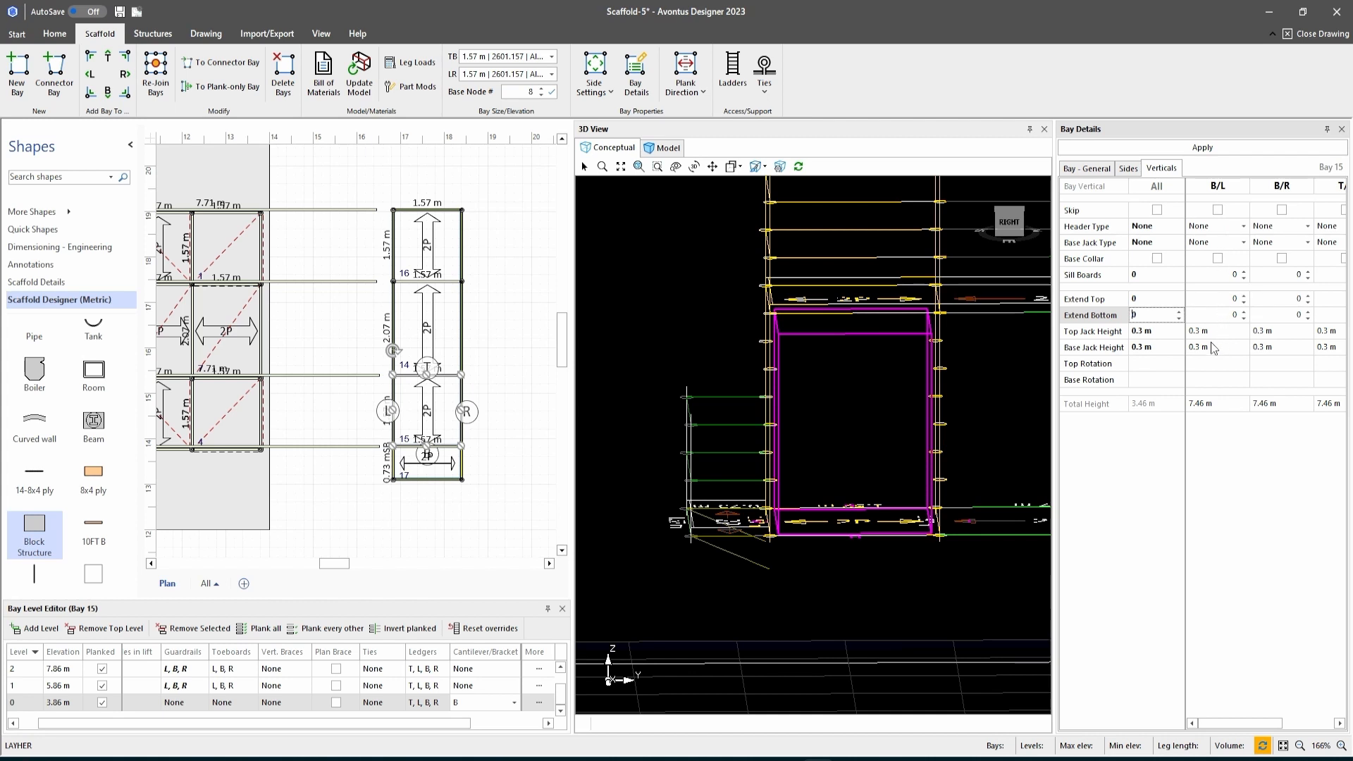
left_click(1243, 317)
left_click(1244, 318)
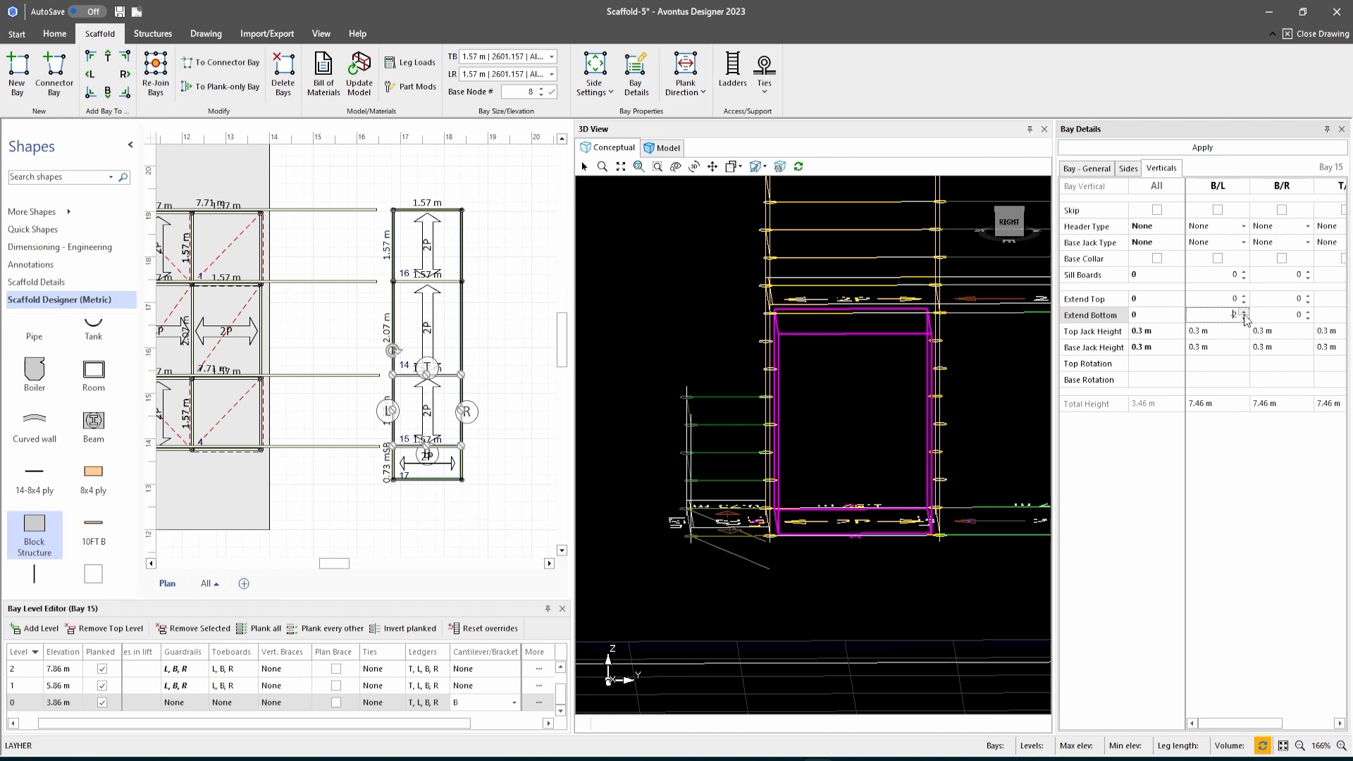
left_click(1312, 319)
left_click(1228, 145)
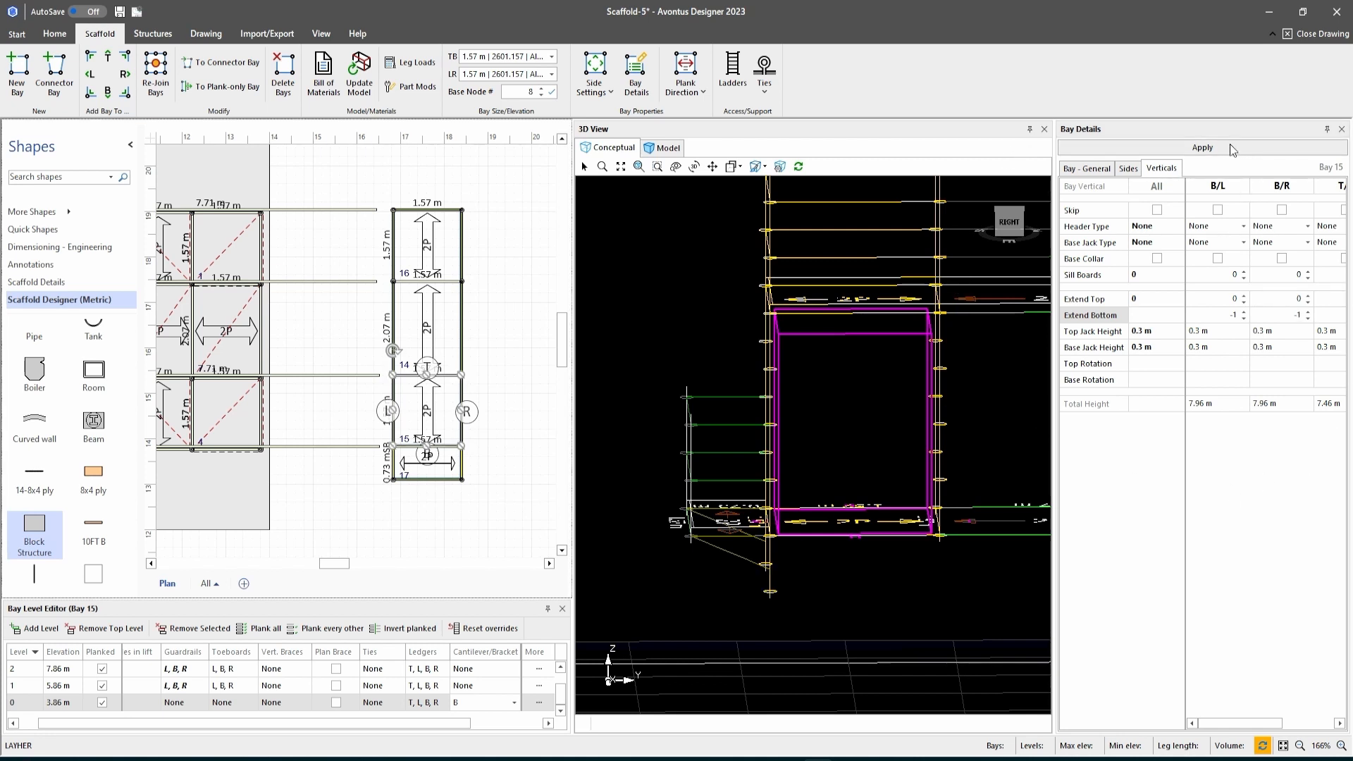
Build the detailed 3D model and examine the cantilevered bay and extended verticals from the right side and at an angle.
left_click(655, 149)
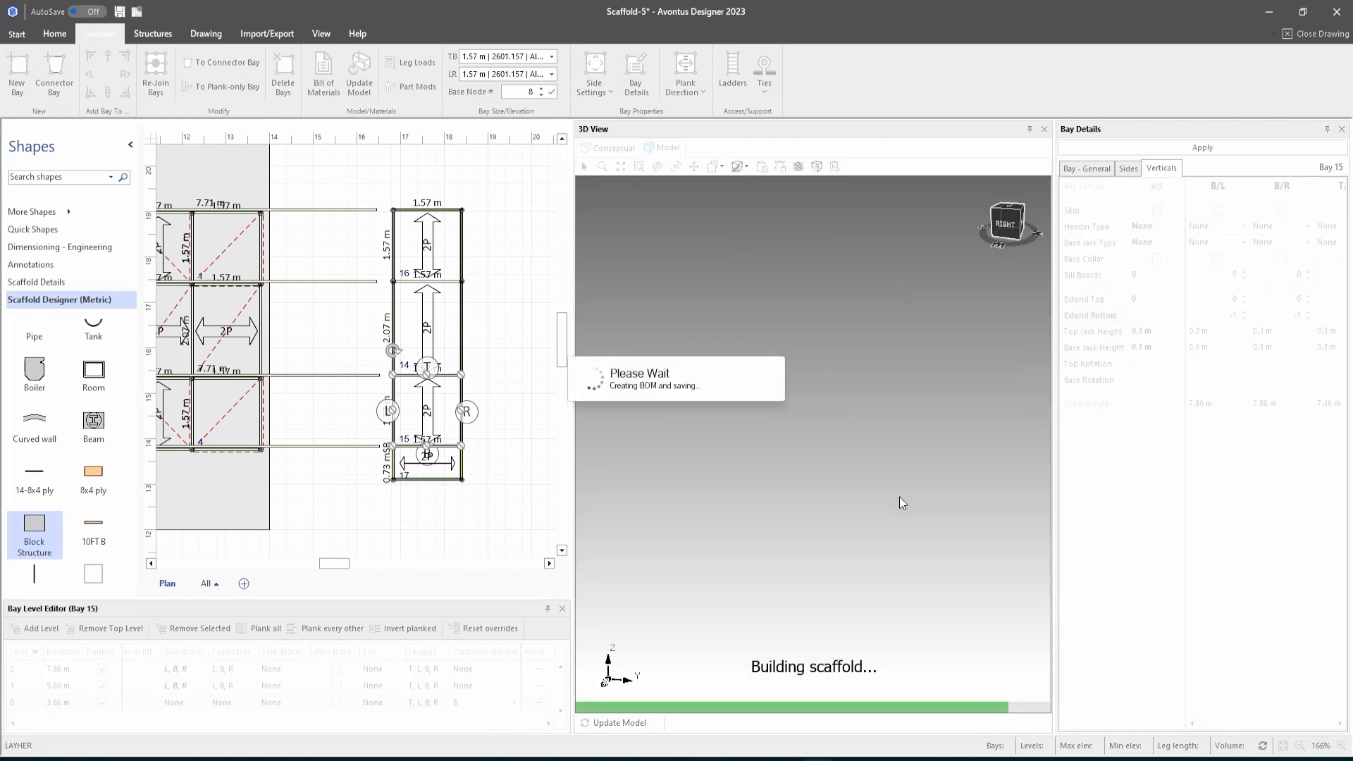
left_click(1009, 225)
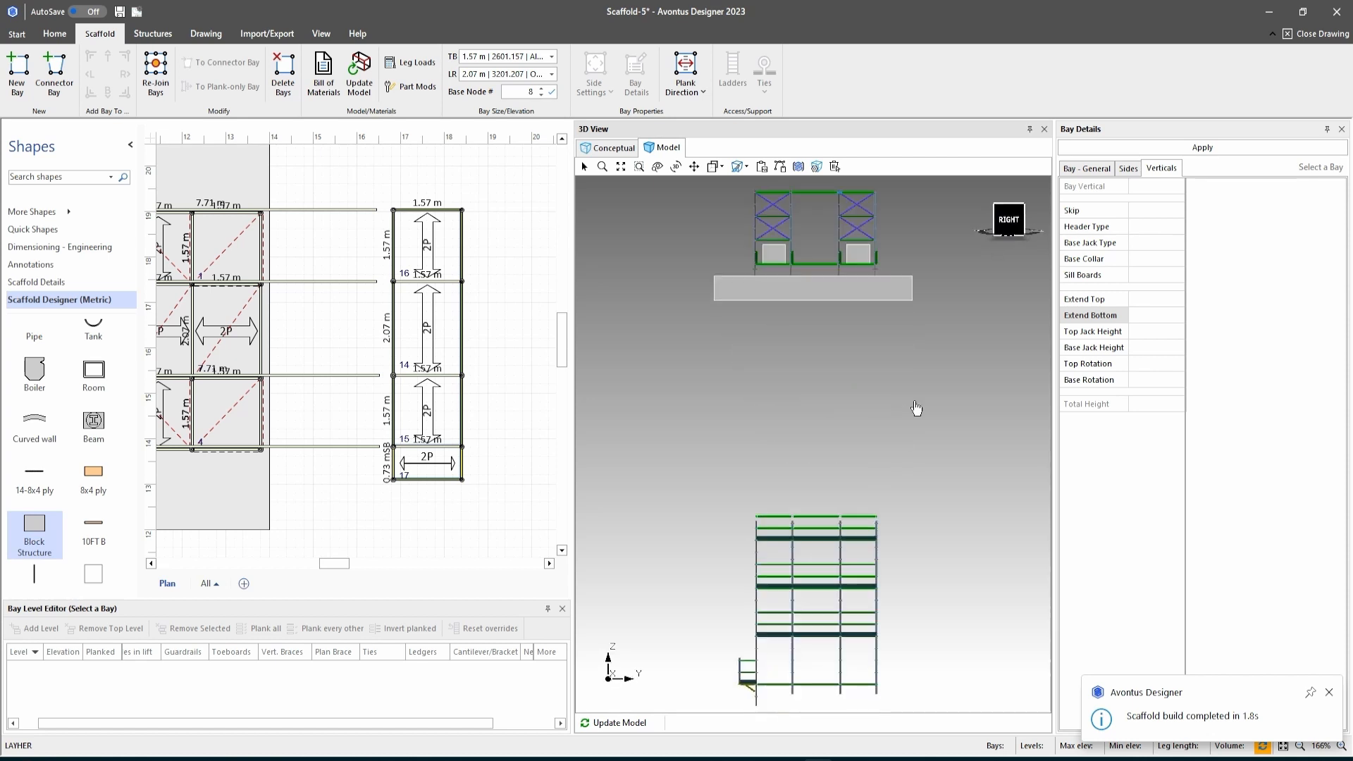
scroll(770, 683, "up", 3)
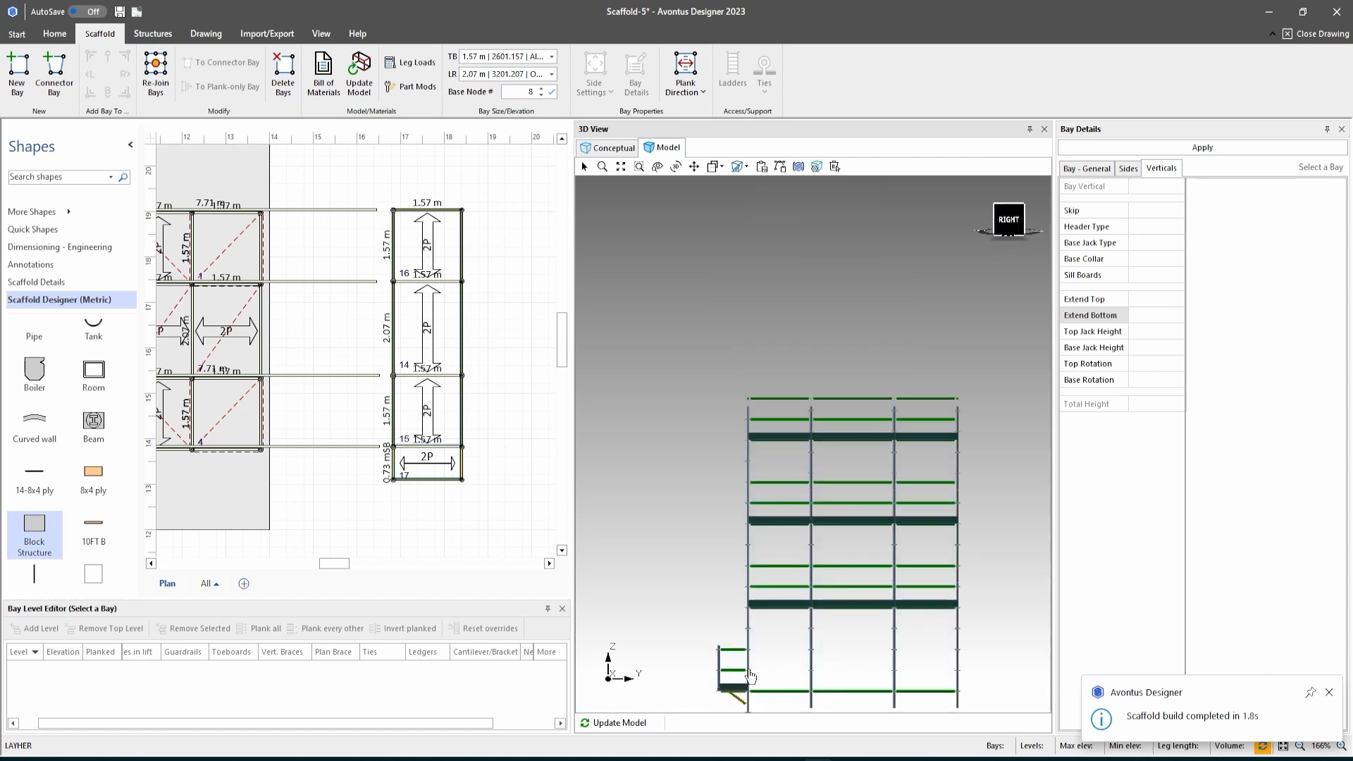
scroll(754, 658, "down", 3)
left_click(694, 166)
left_click_drag(809, 518, 810, 409)
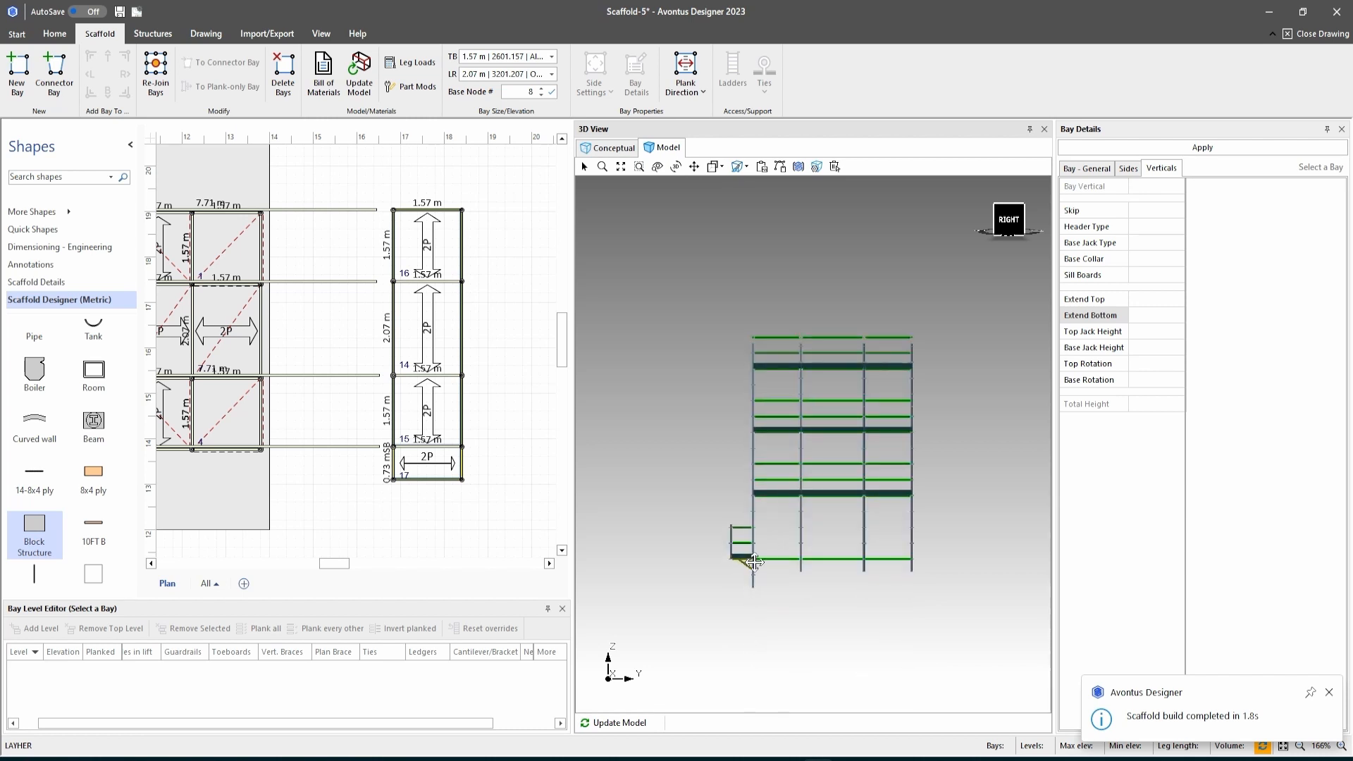
scroll(765, 528, "up", 3)
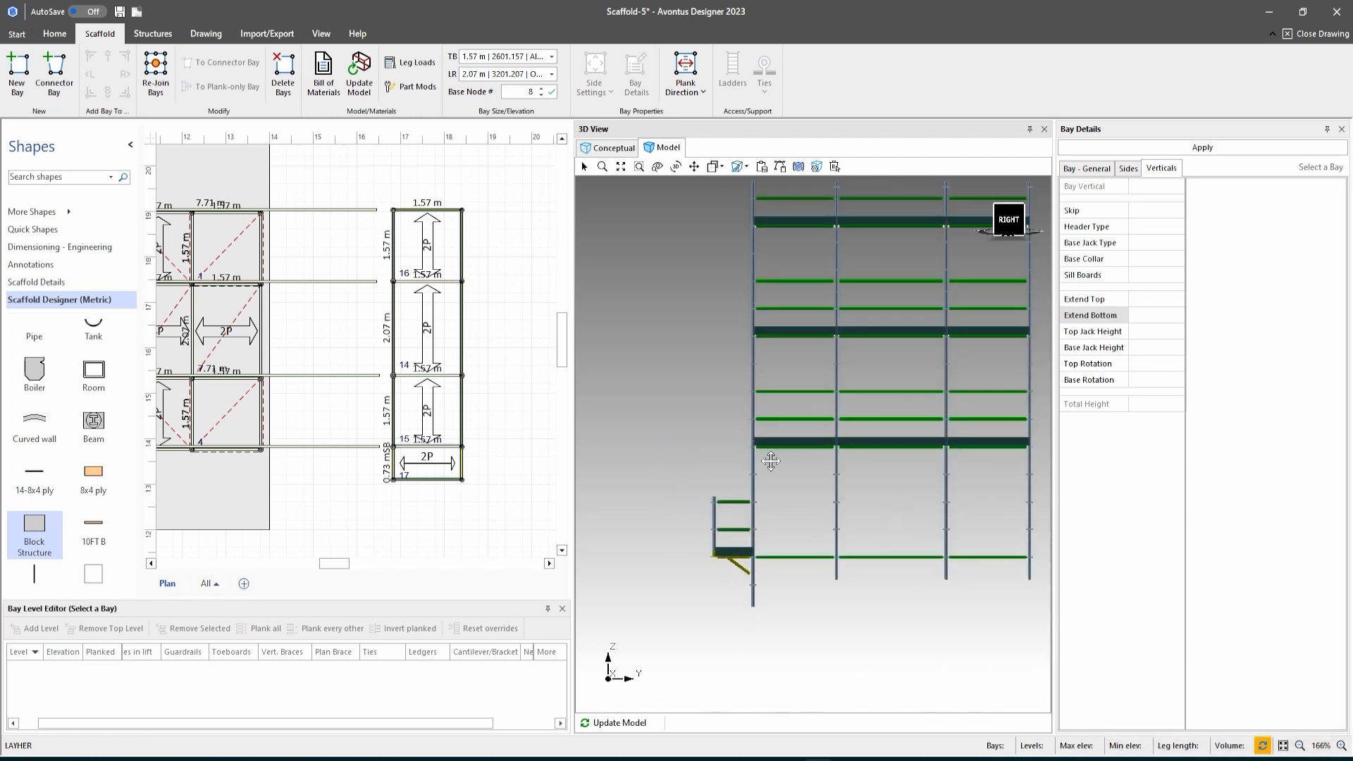
scroll(769, 500, "up", 2)
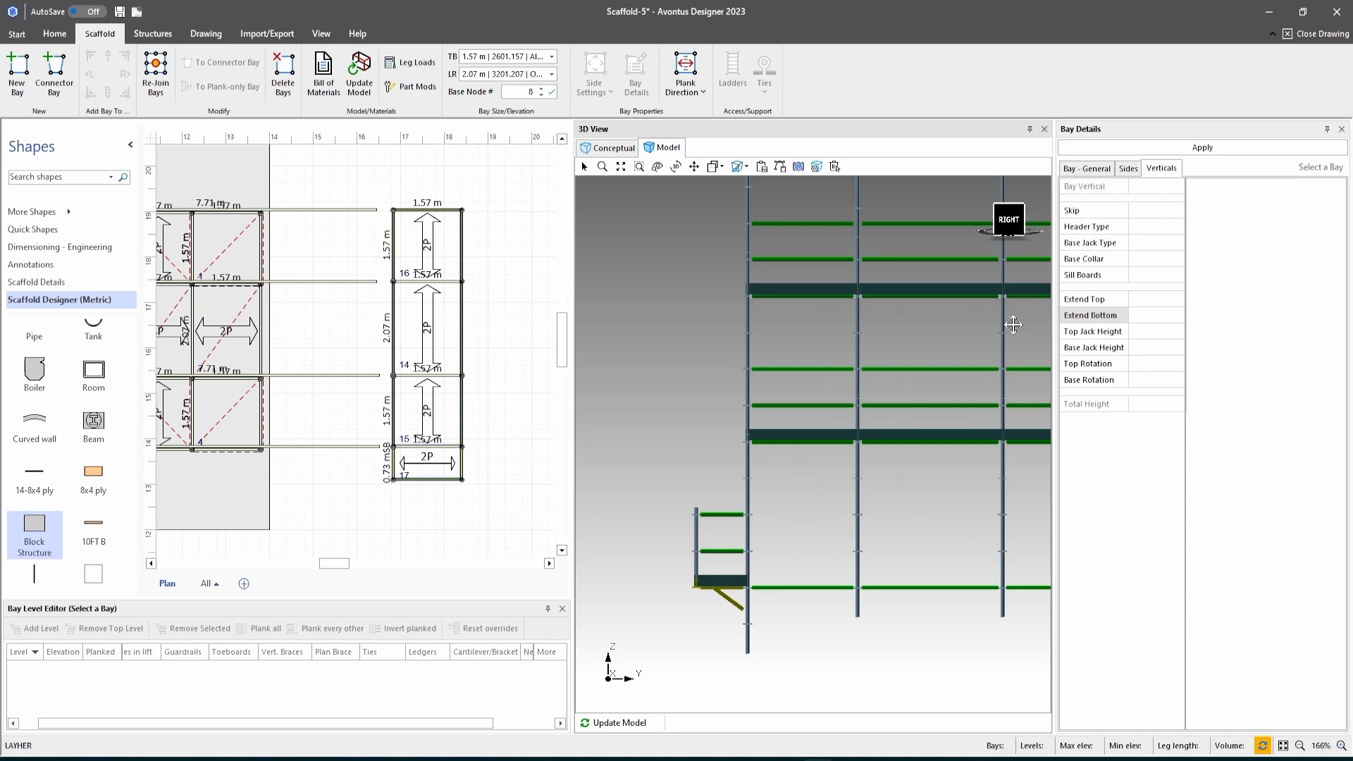
left_click(1020, 232)
left_click_drag(1011, 235, 1014, 224)
middle_click_drag(614, 429, 615, 431)
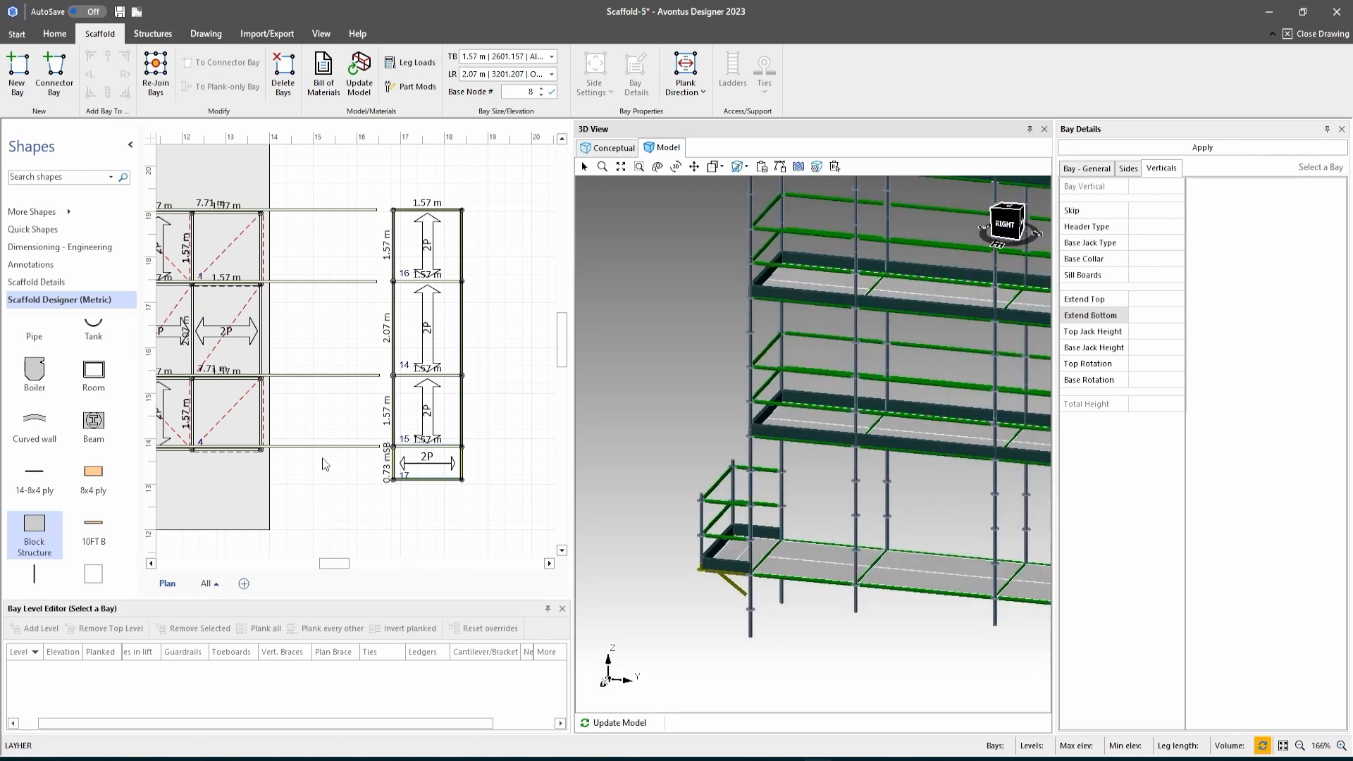
Add guardrails on sides L and R of bay 15 at level 0.
left_click(459, 420)
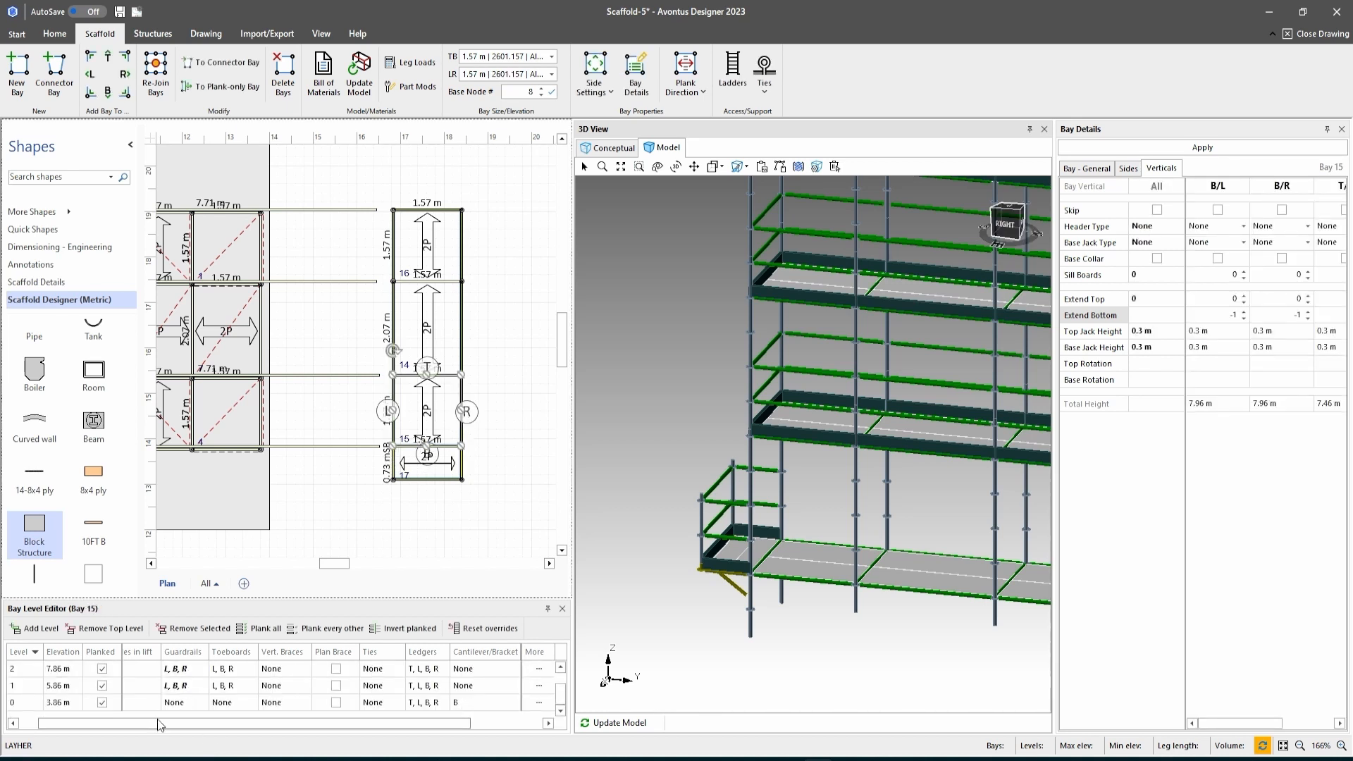
left_click(192, 703)
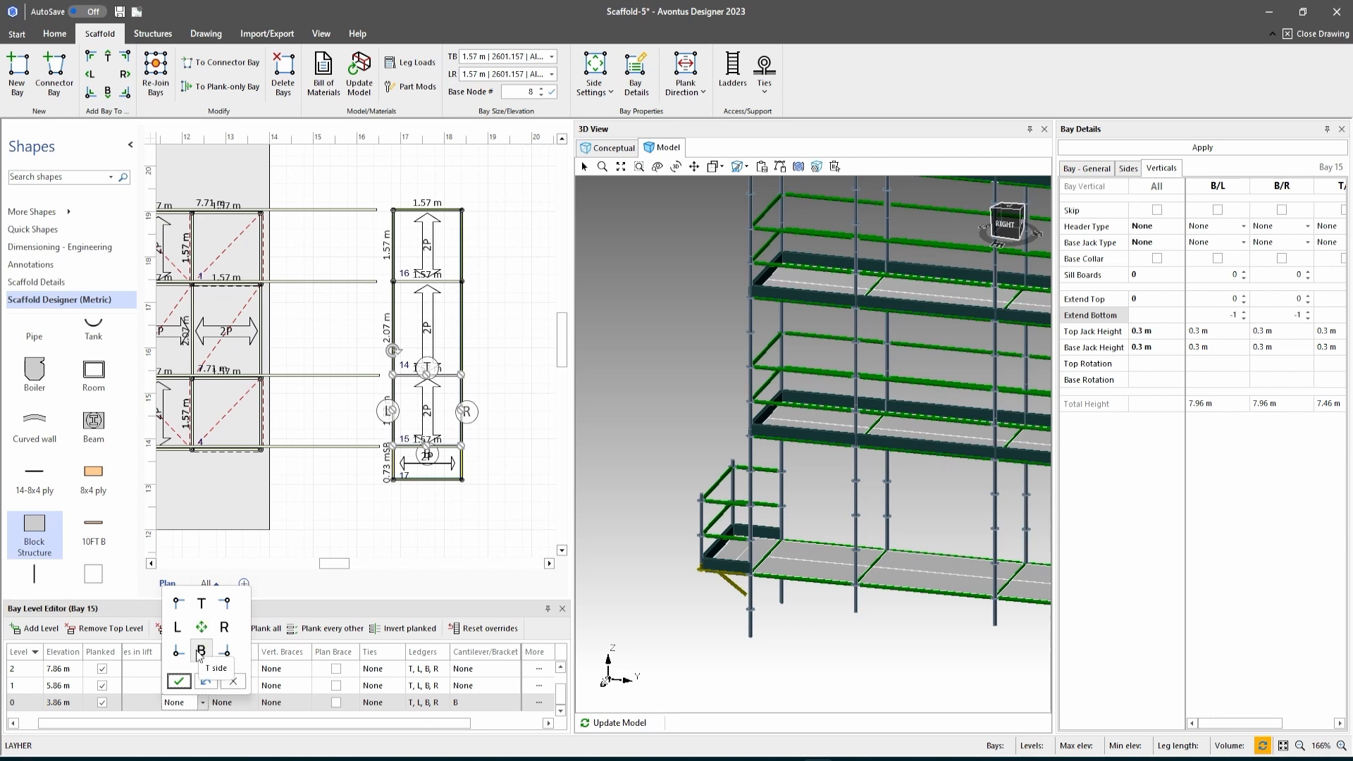
left_click(178, 627)
left_click(224, 627)
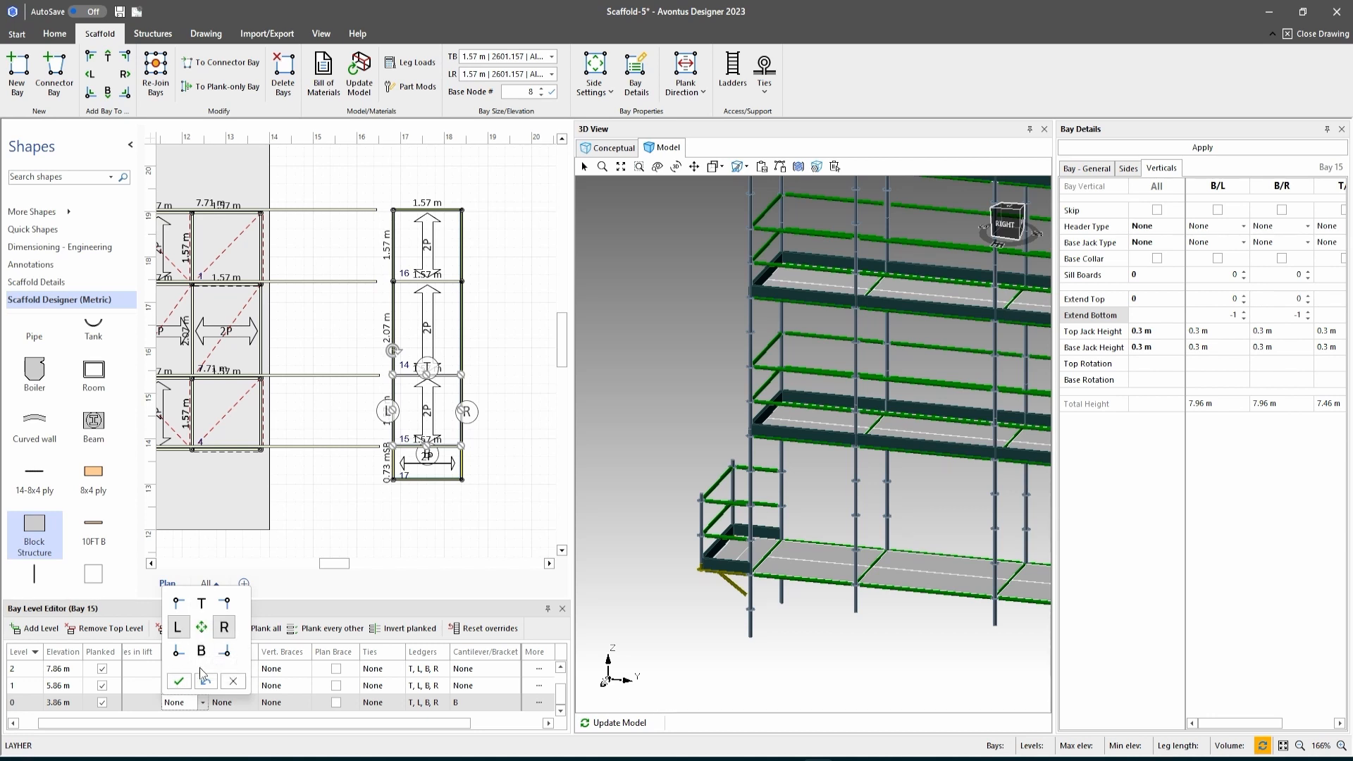
left_click(179, 682)
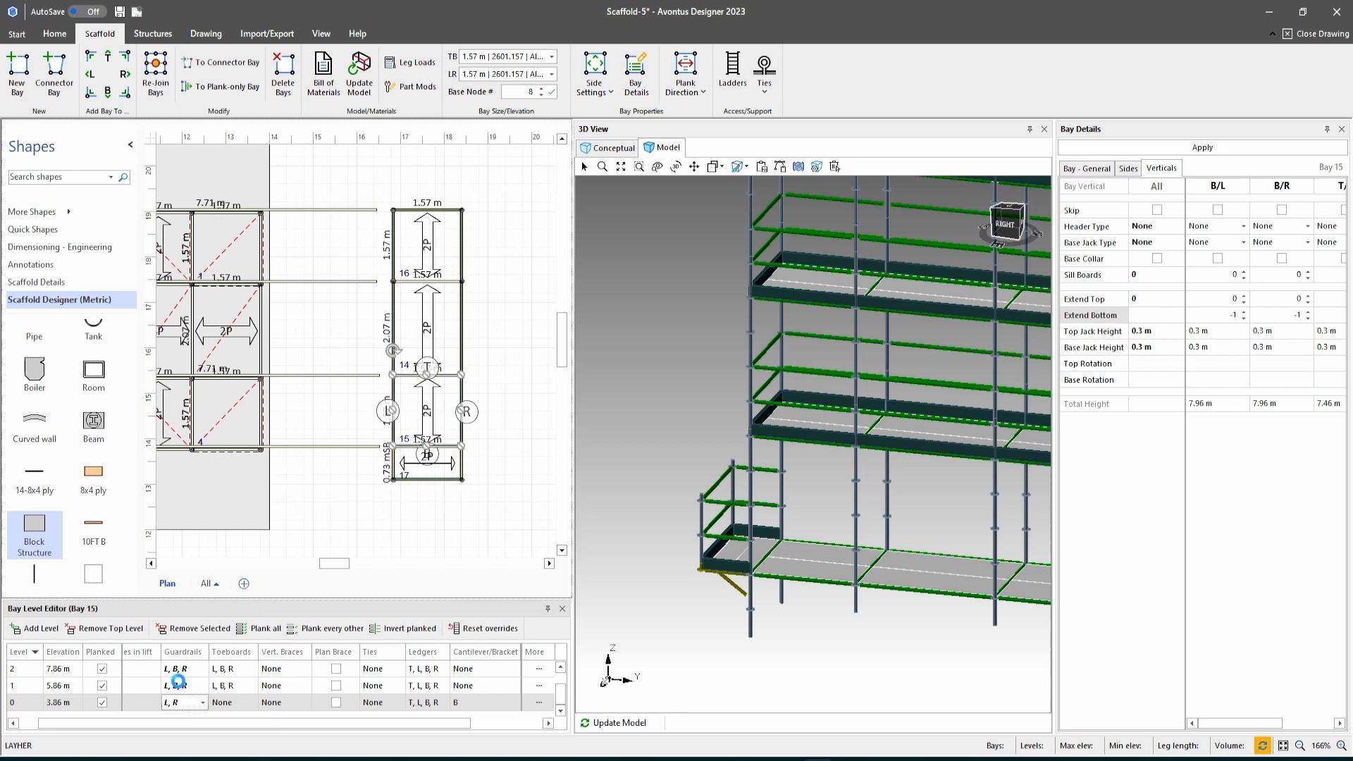
Add guardrails on sides L and R of the middle bay, bay 14, at level 0.
left_click(459, 347)
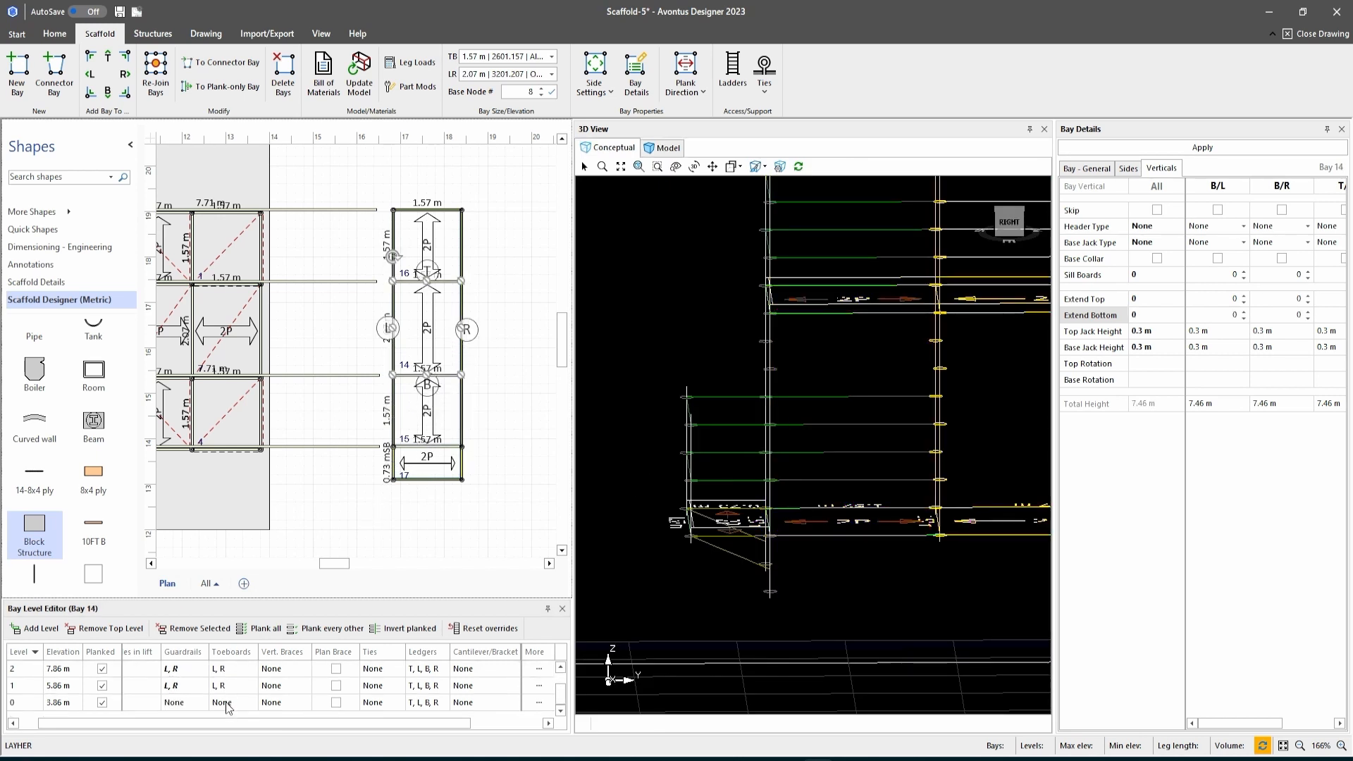
left_click(182, 704)
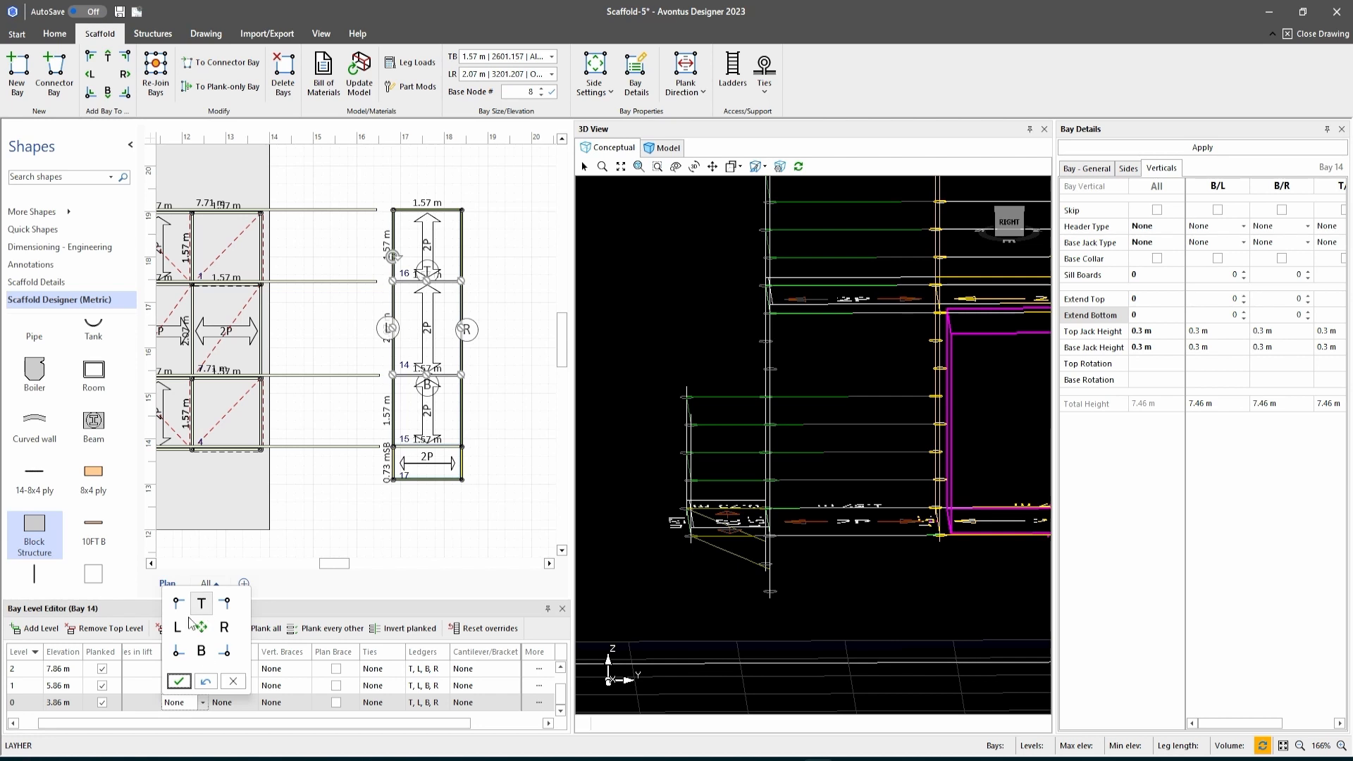
left_click(177, 626)
left_click(224, 626)
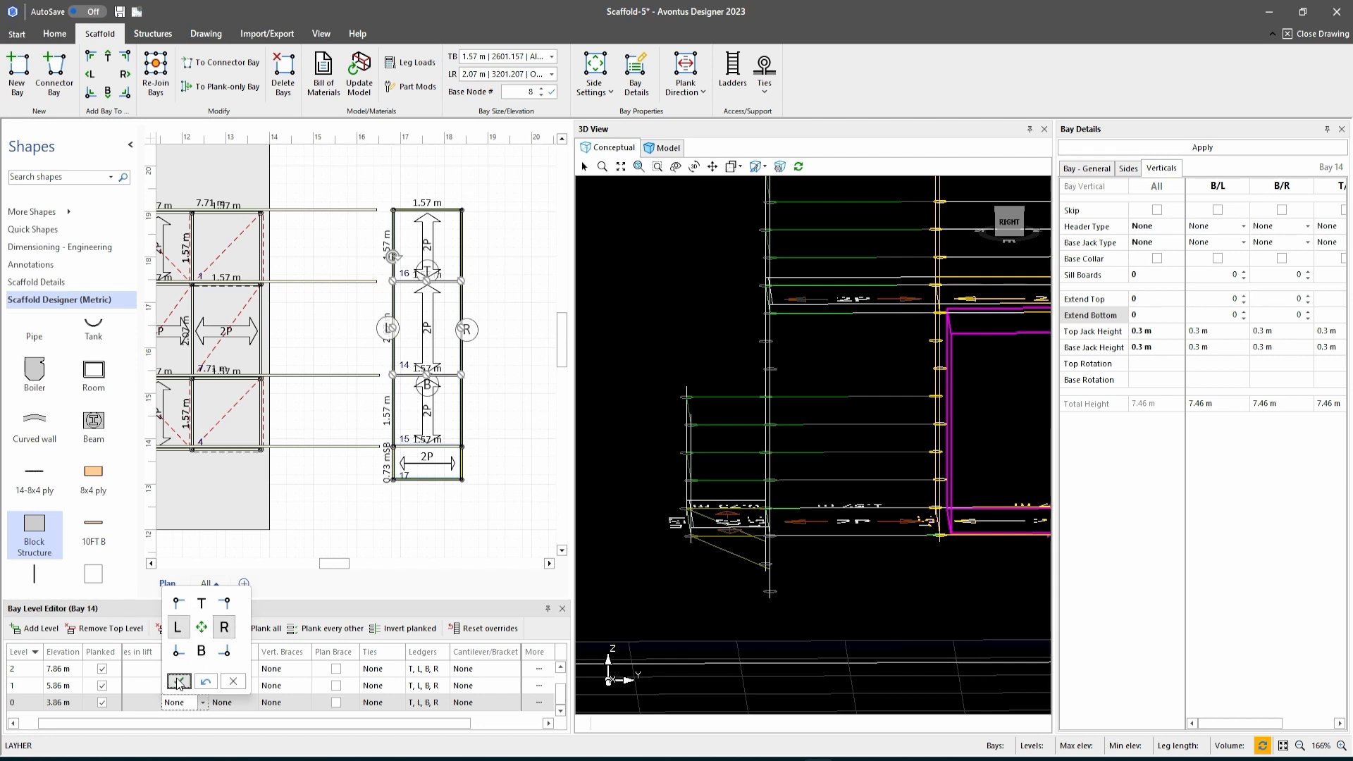
left_click(179, 682)
Add a cantilever bracket on side T of bay 16 at level 0.
left_click(439, 266)
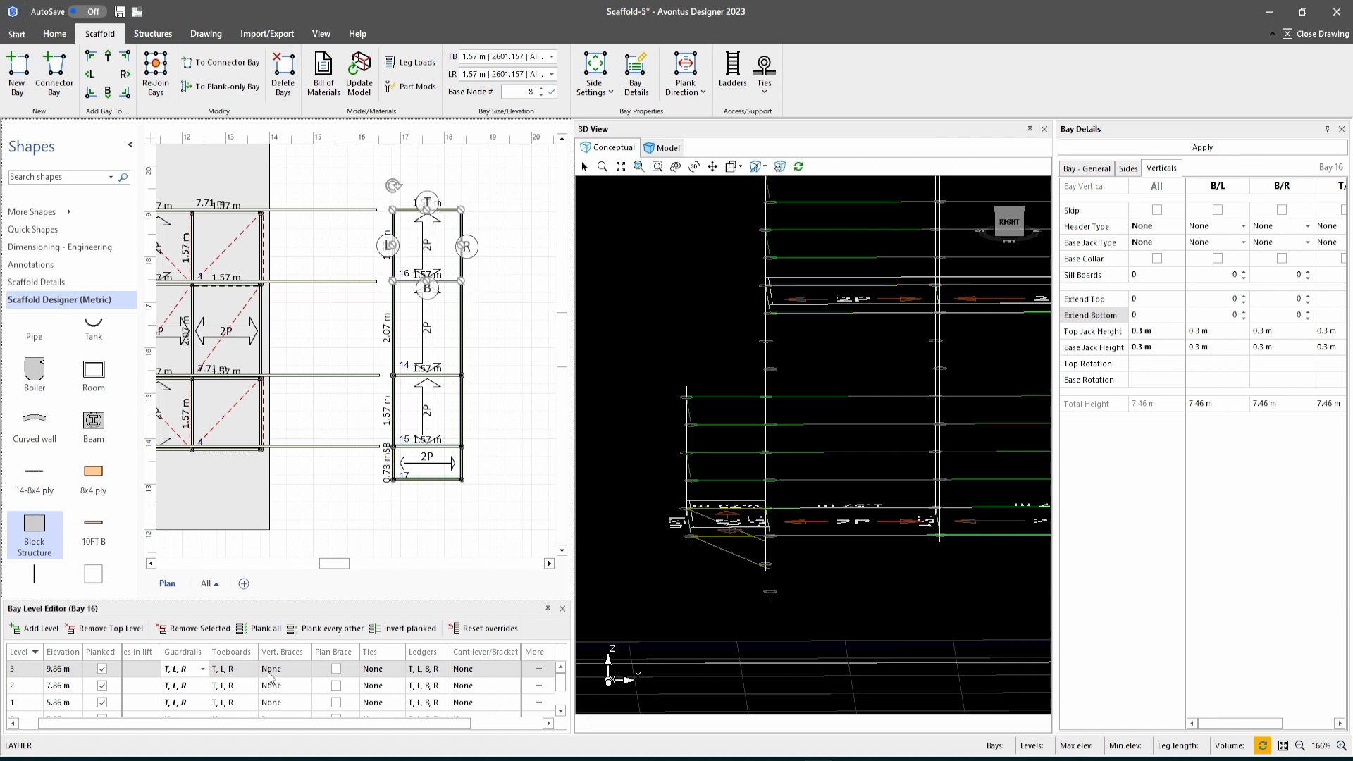
scroll(274, 678, "down", 1)
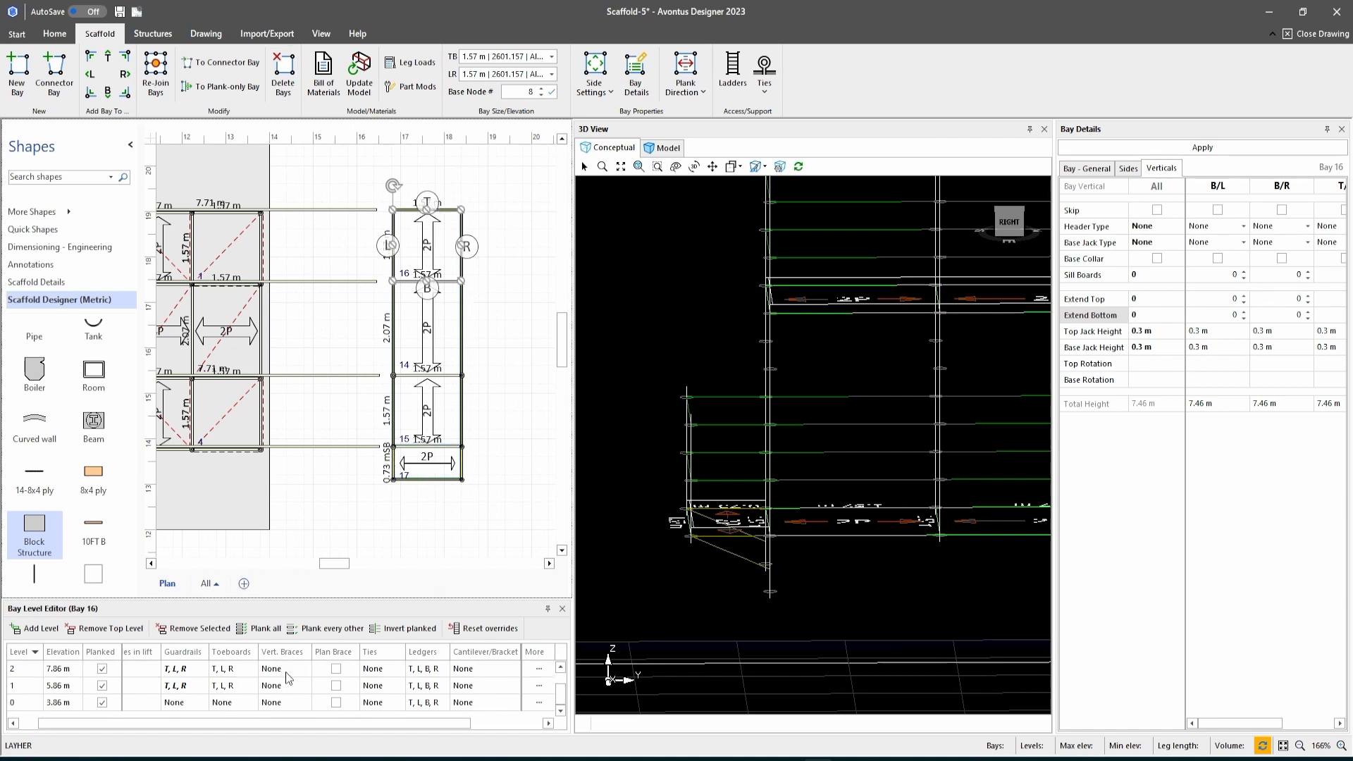
left_click(484, 705)
left_click(490, 604)
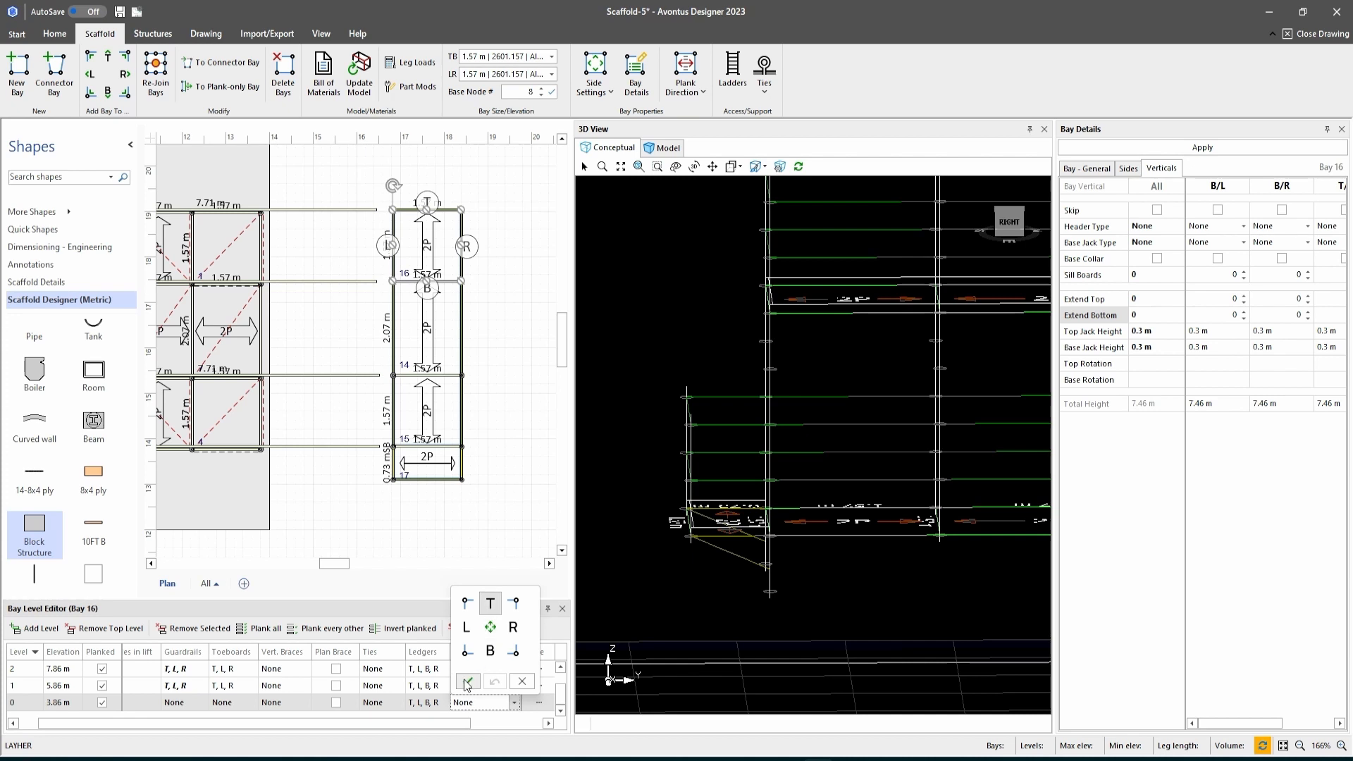
left_click(467, 680)
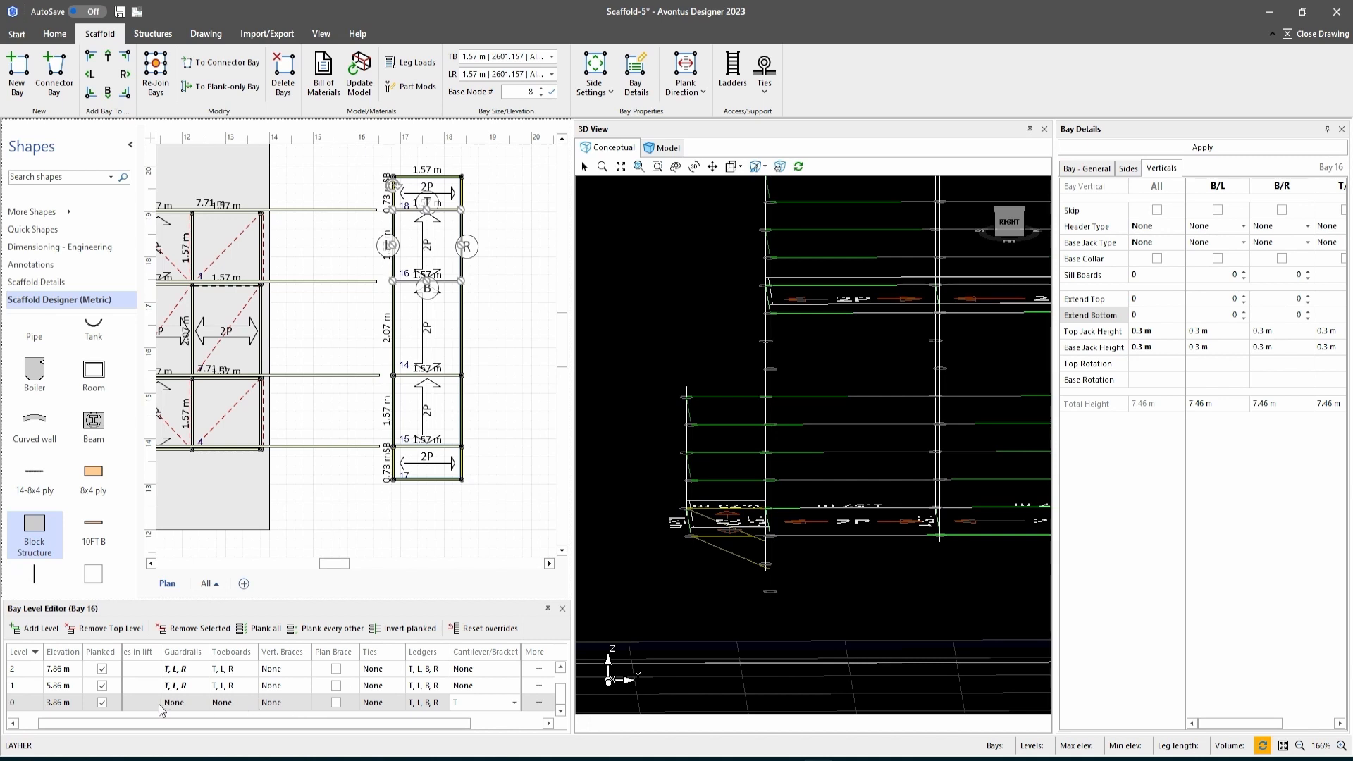
Add guardrails on sides L and R of bay 16 at level 0.
left_click(192, 704)
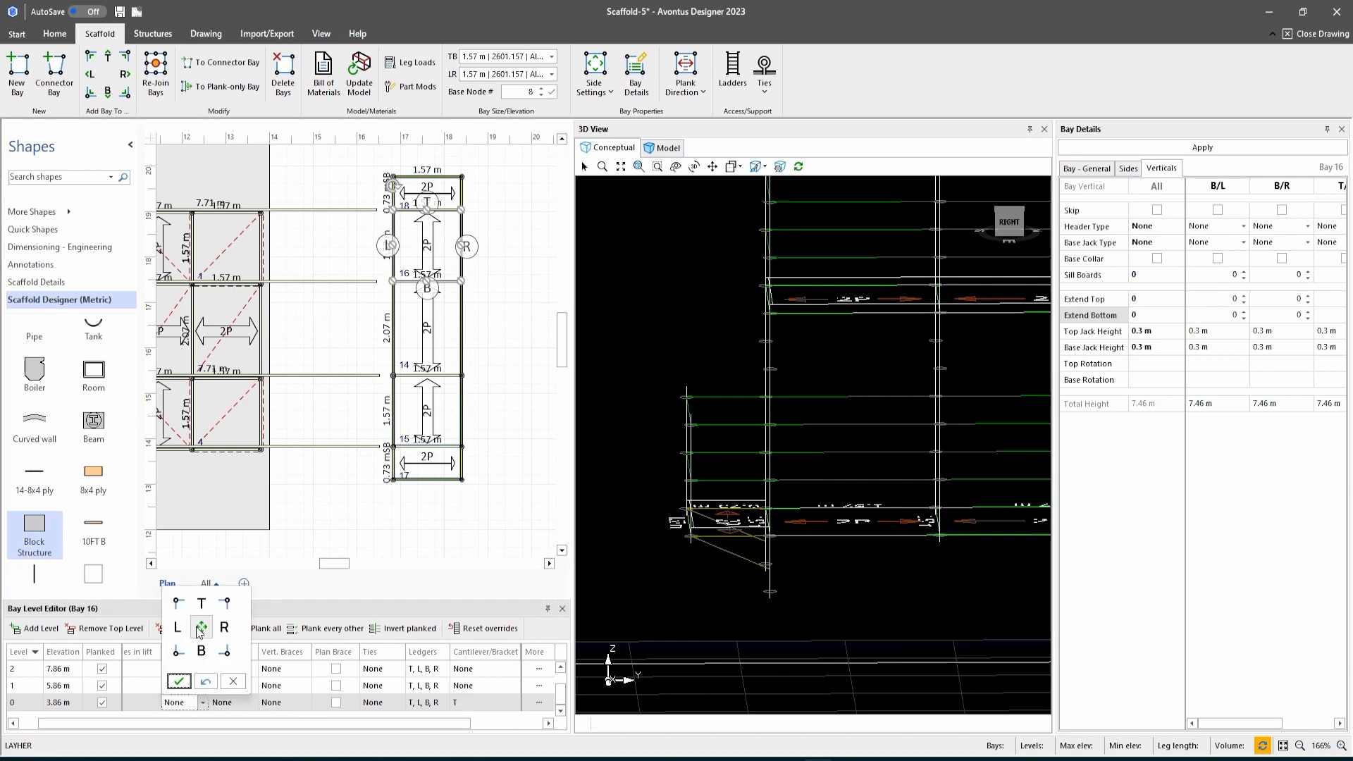
left_click(178, 627)
left_click(225, 627)
left_click(179, 680)
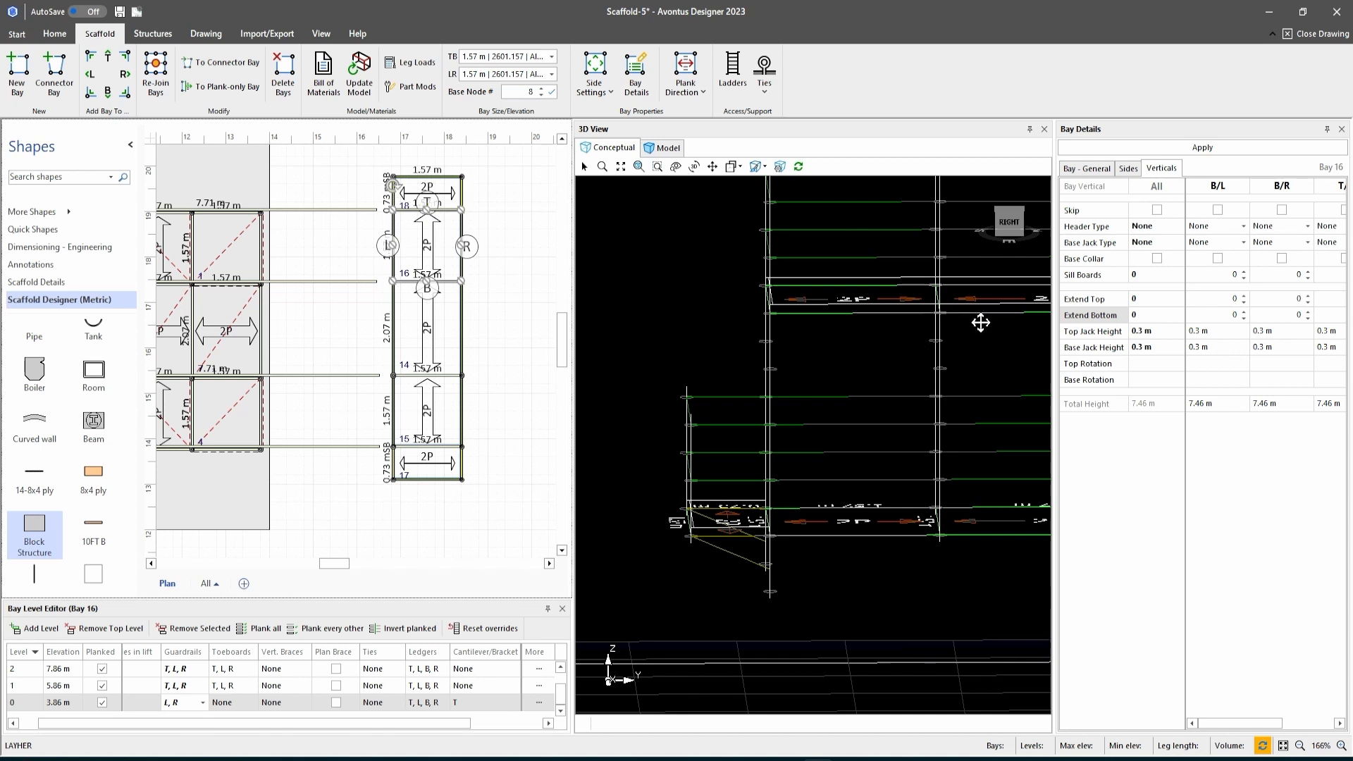
Extend the bottom of bay 16's T/R vertical to -2 and its T/L vertical to -1, and apply the changes.
scroll(999, 369, "down", 5)
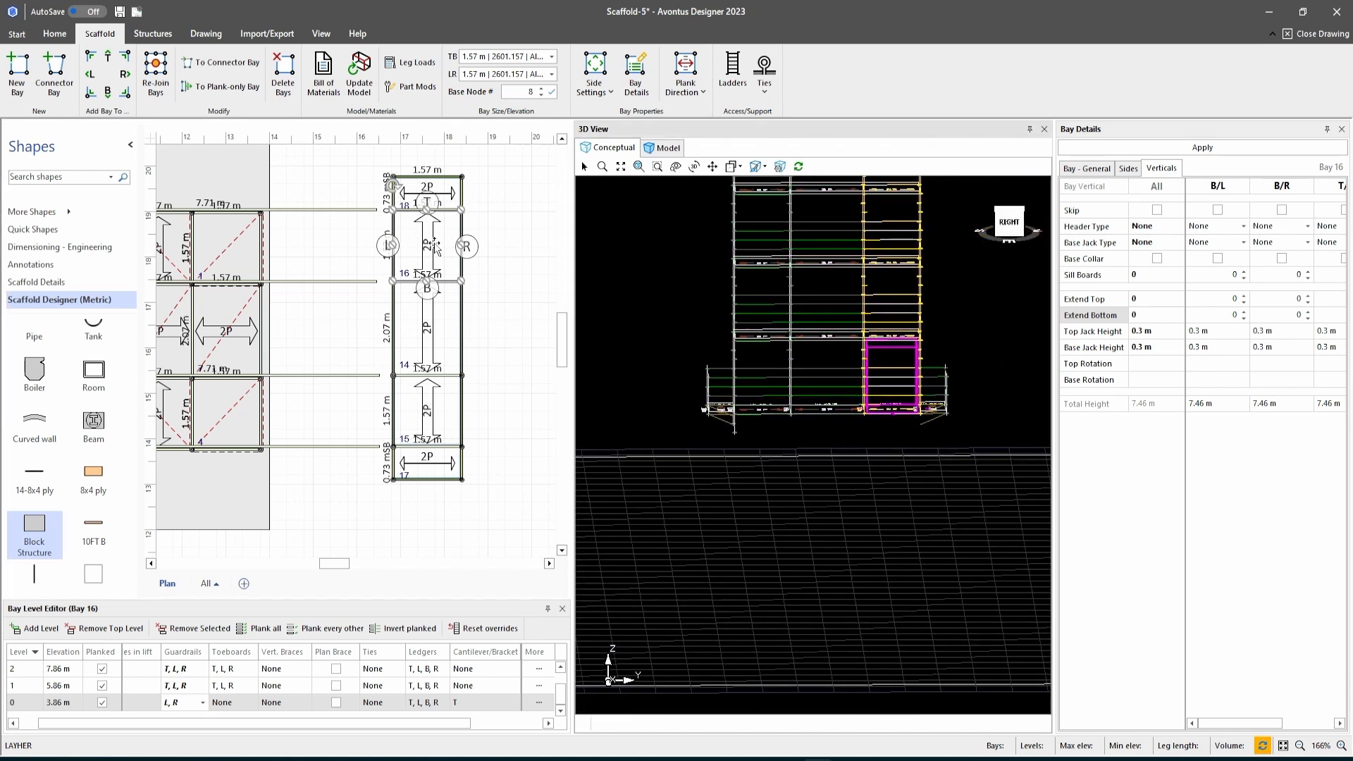
left_click(1237, 206)
left_click_drag(1228, 719, 1286, 721)
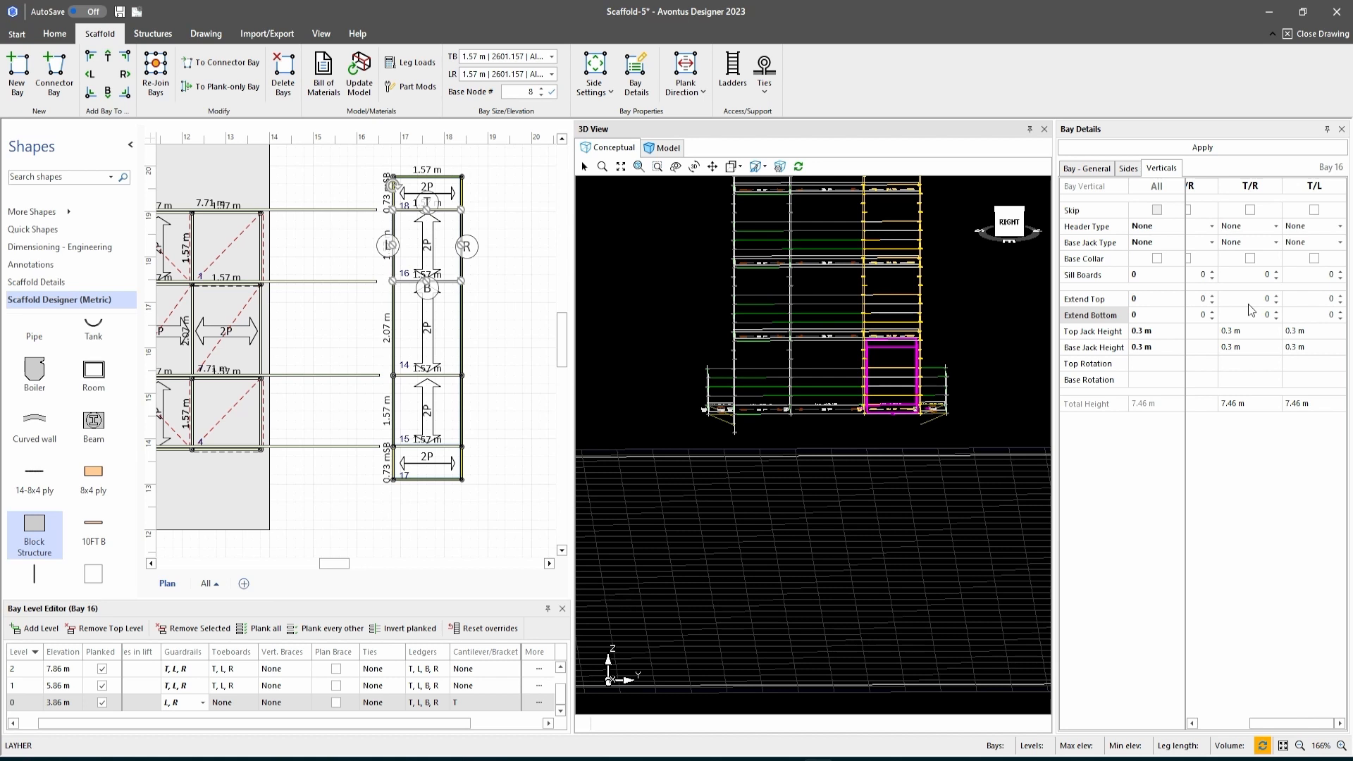
left_click(1276, 318)
left_click(1339, 317)
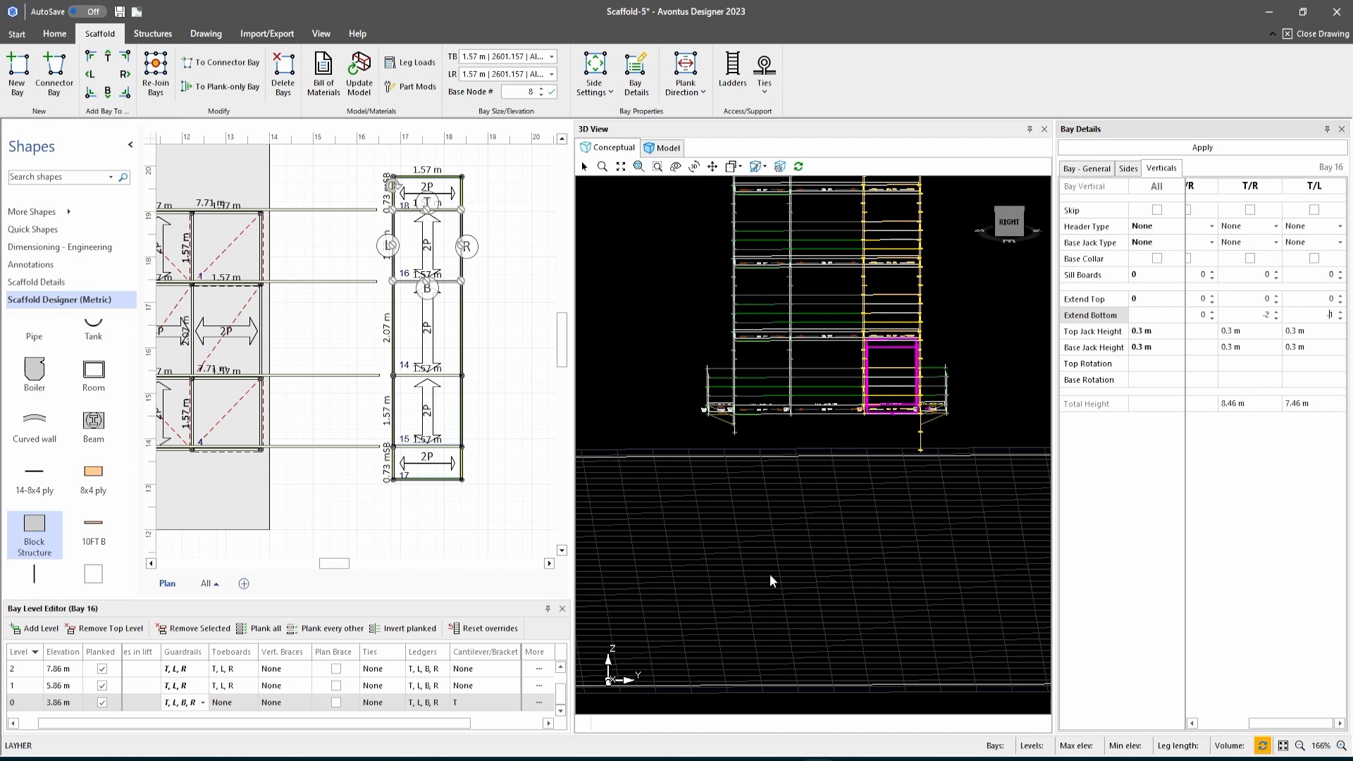
left_click(1235, 150)
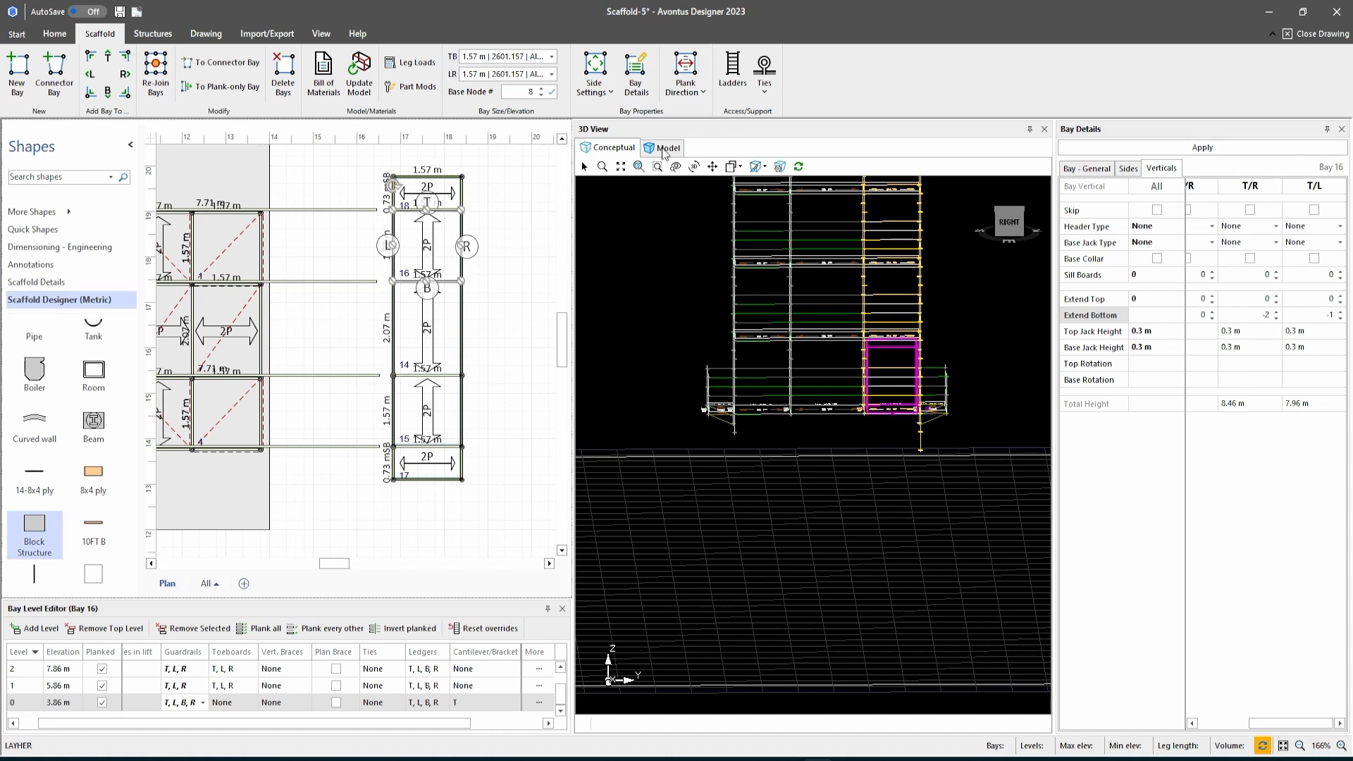
Remove the planking from level 3 of bay 16 and add guardrails on sides T, L, B and R there.
left_click(712, 167)
left_click_drag(855, 229, 823, 429)
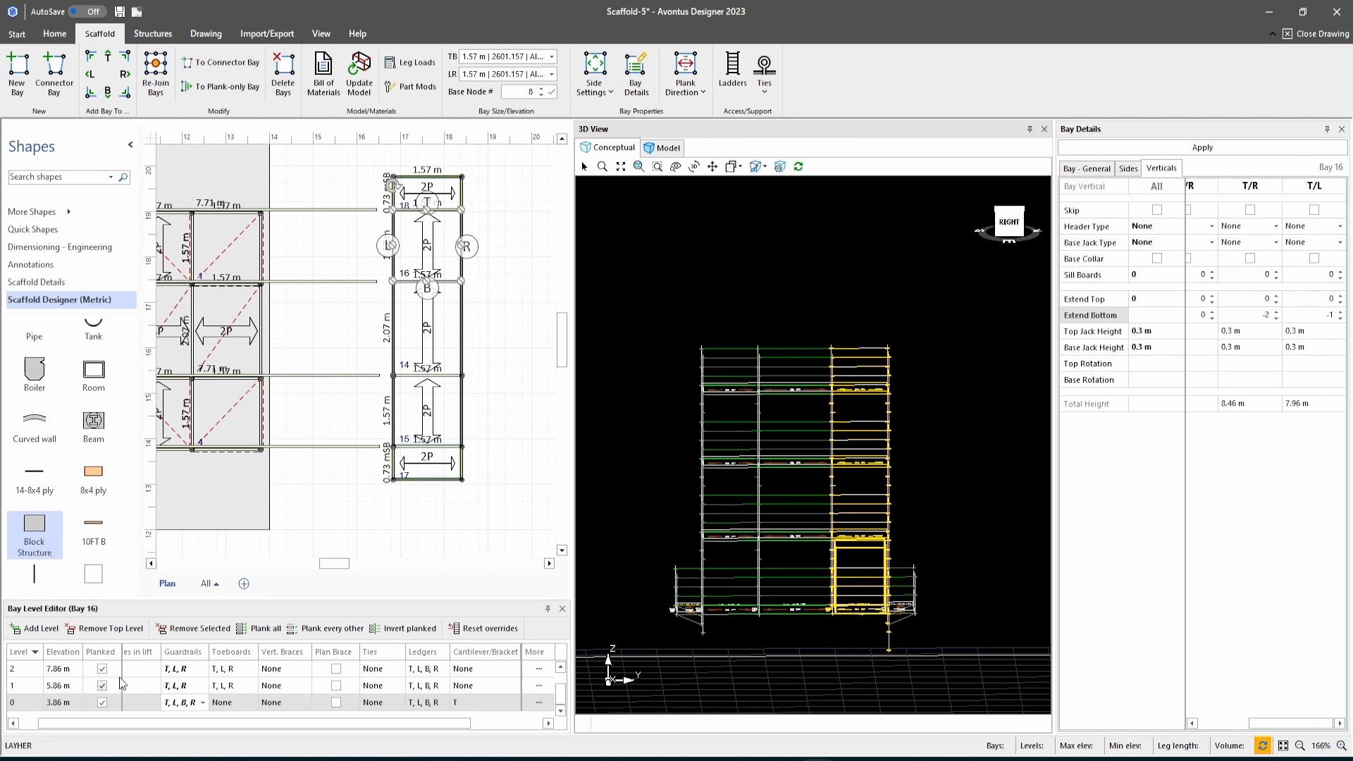
scroll(120, 683, "up", 1)
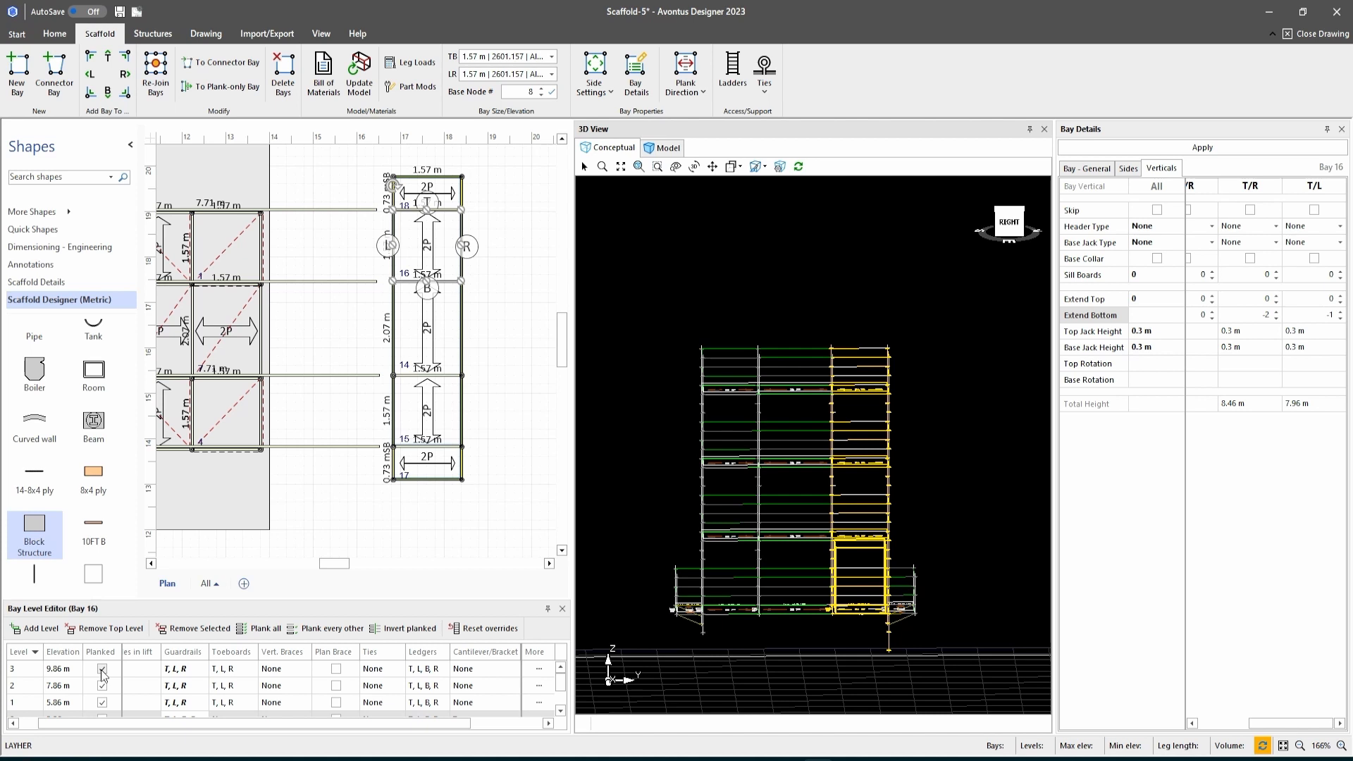
left_click(101, 668)
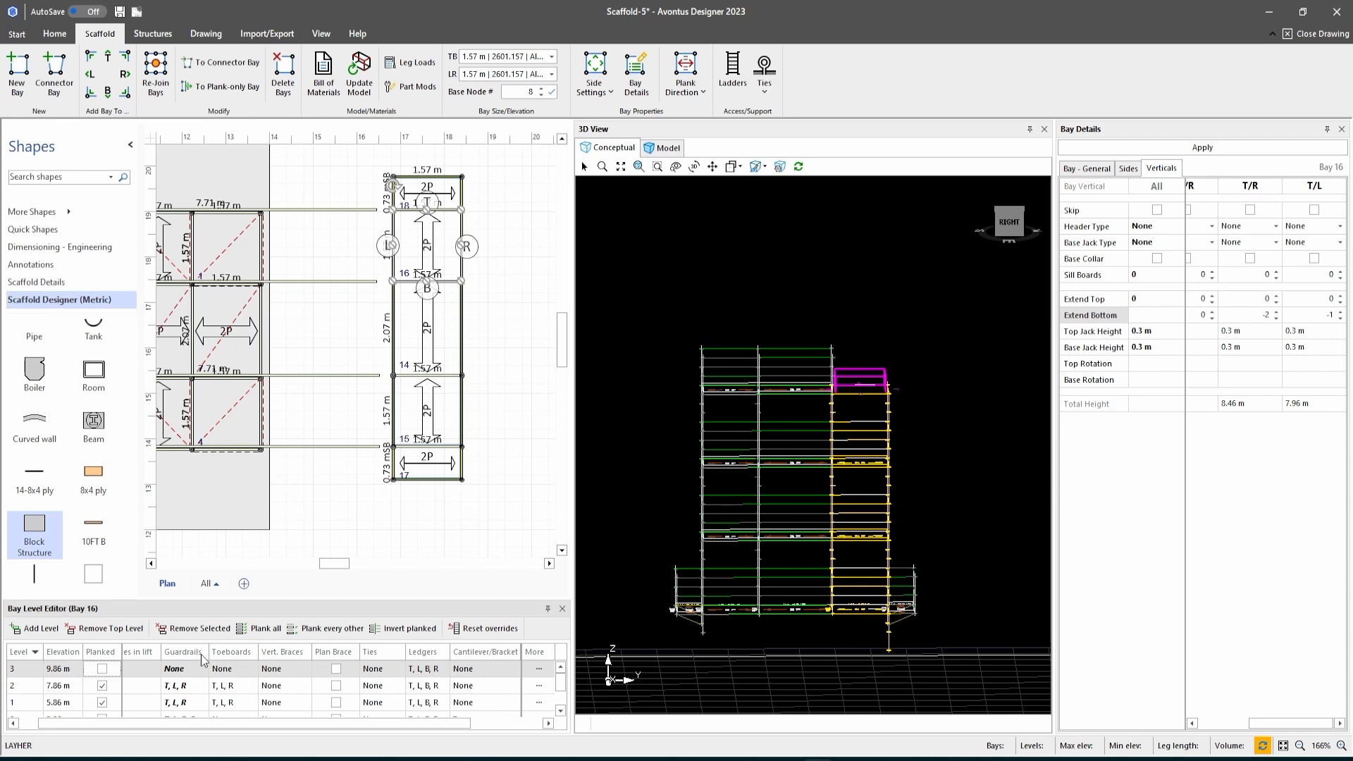
left_click(182, 669)
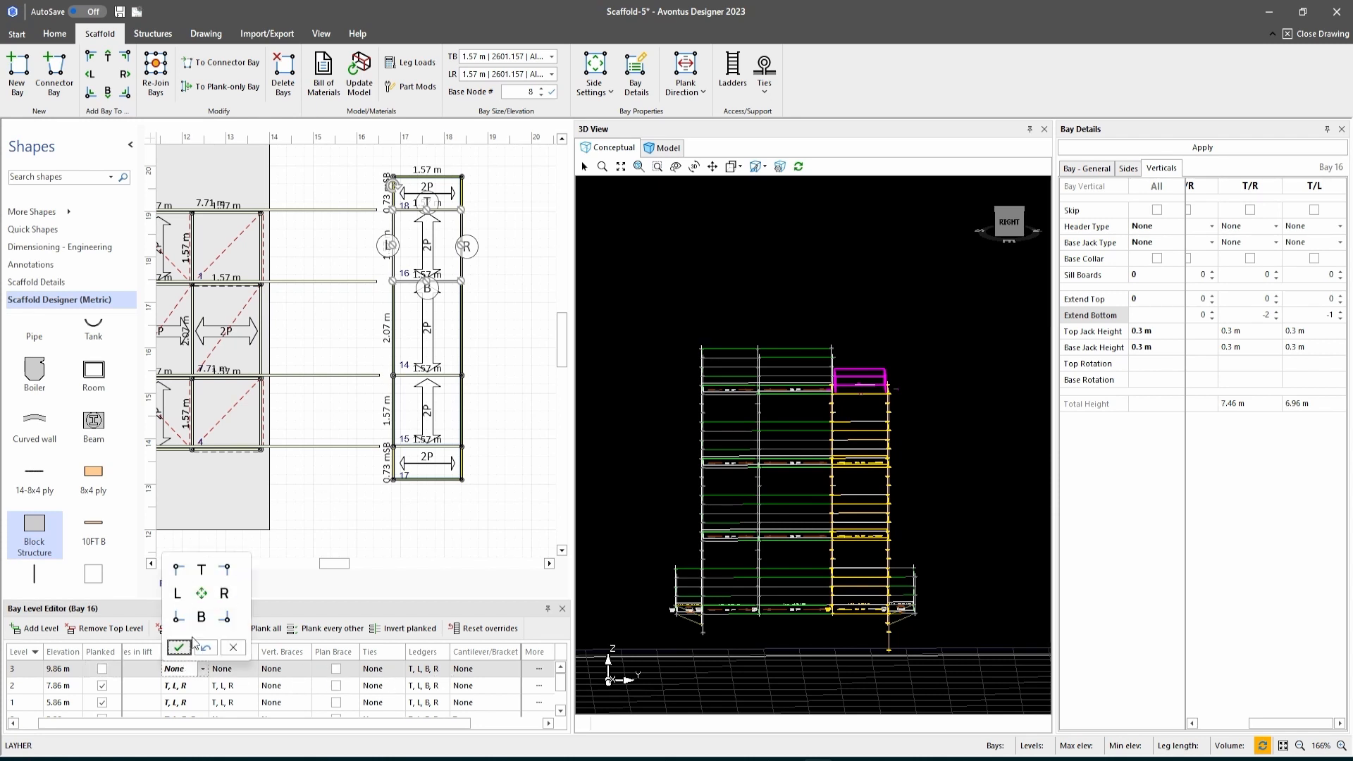
left_click(202, 593)
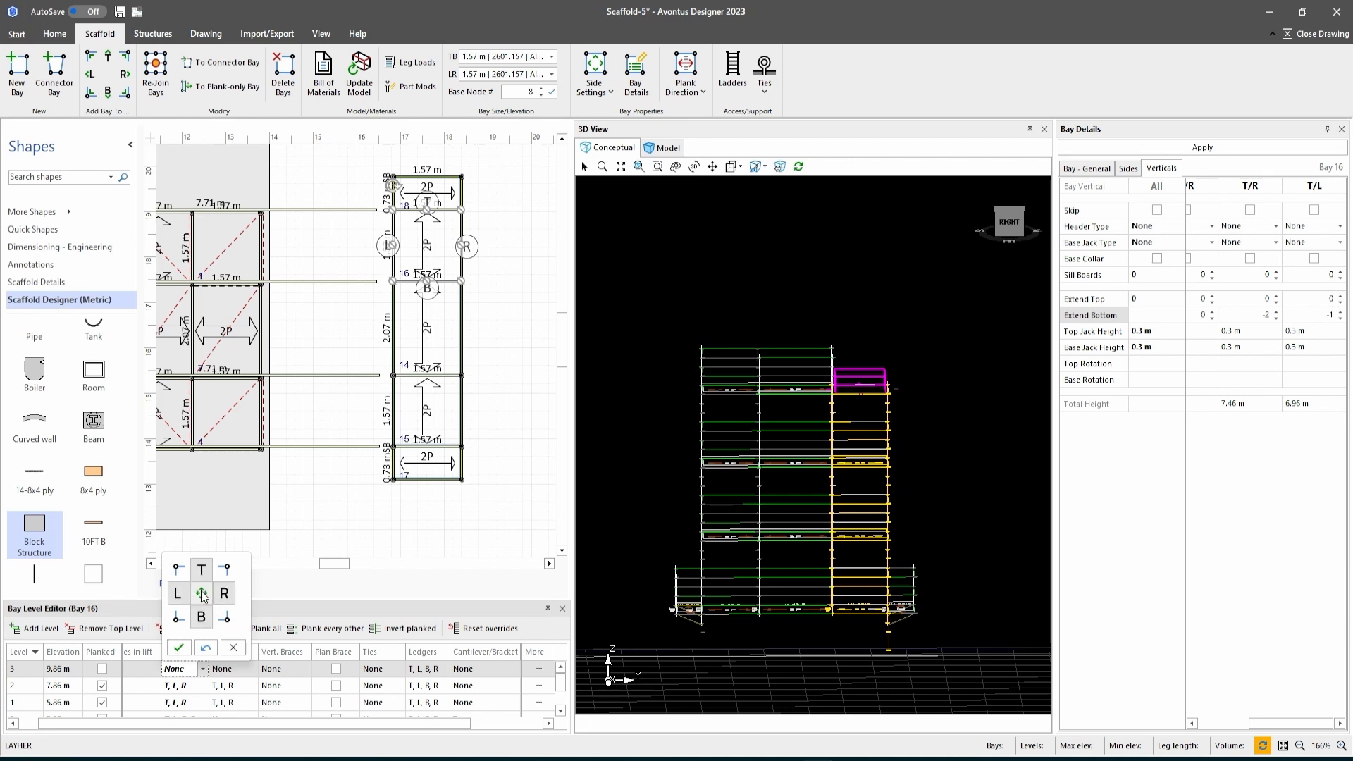
left_click(179, 648)
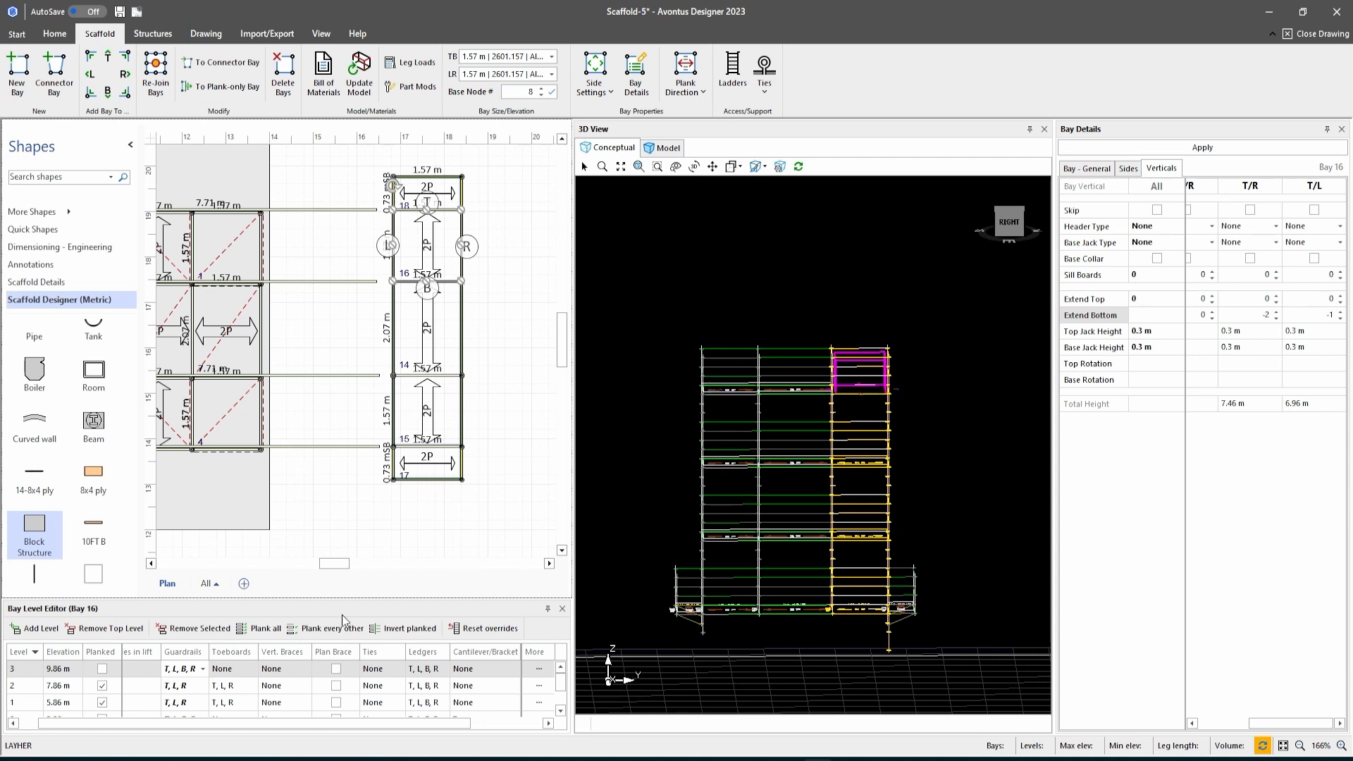
Remove the planking from level 3 of bay 15 and put guardrails on all four sides of that level.
left_click(430, 416)
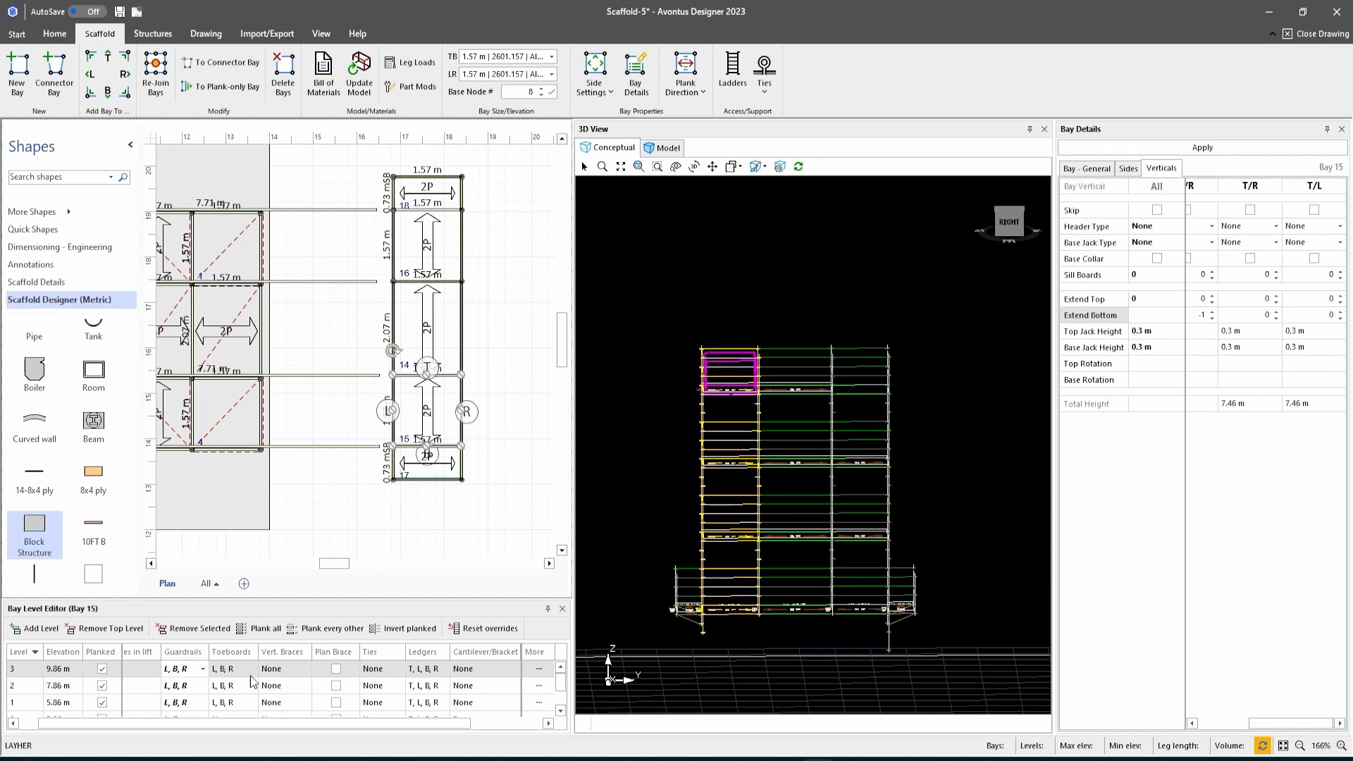
left_click(100, 669)
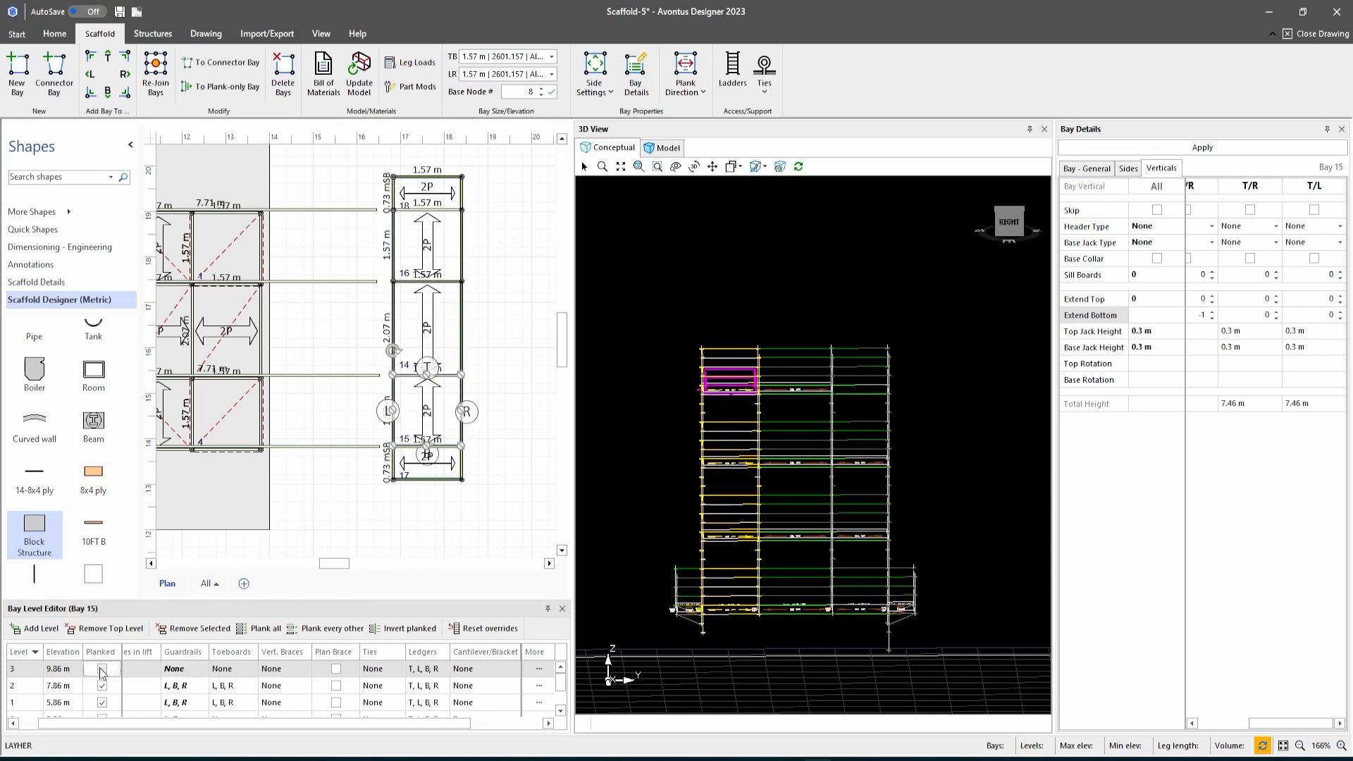
left_click(181, 670)
left_click(201, 593)
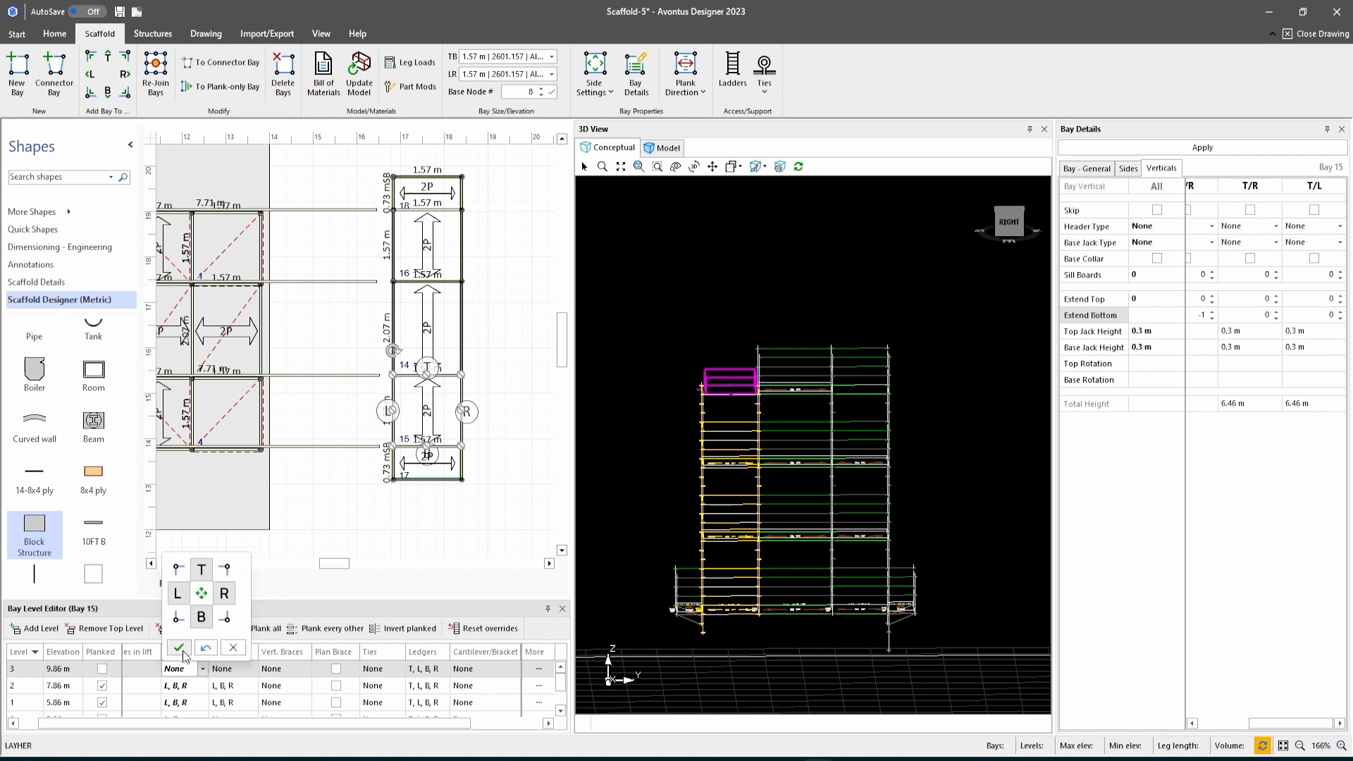
left_click(179, 647)
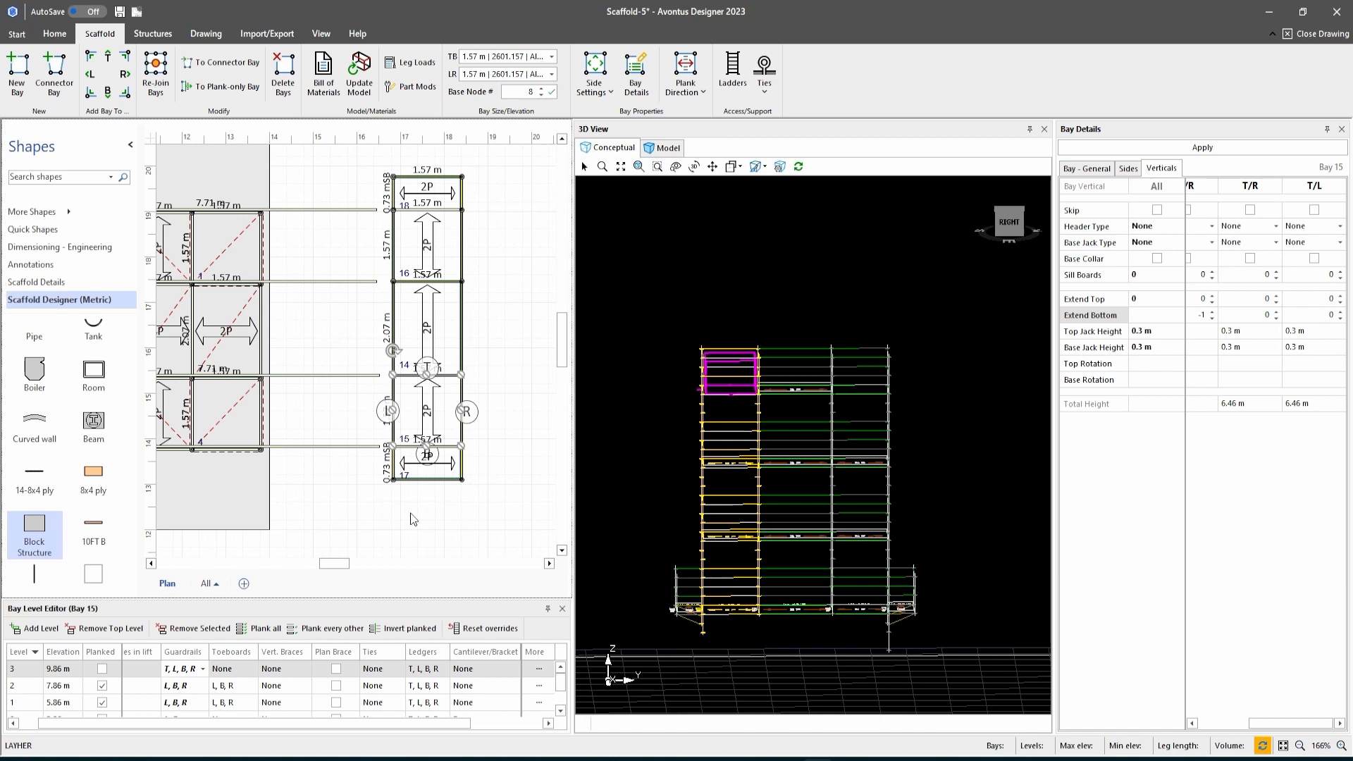
Remove the guardrail from side L of the middle bay, bay 14, at level 3, keeping only side R.
left_click(393, 304)
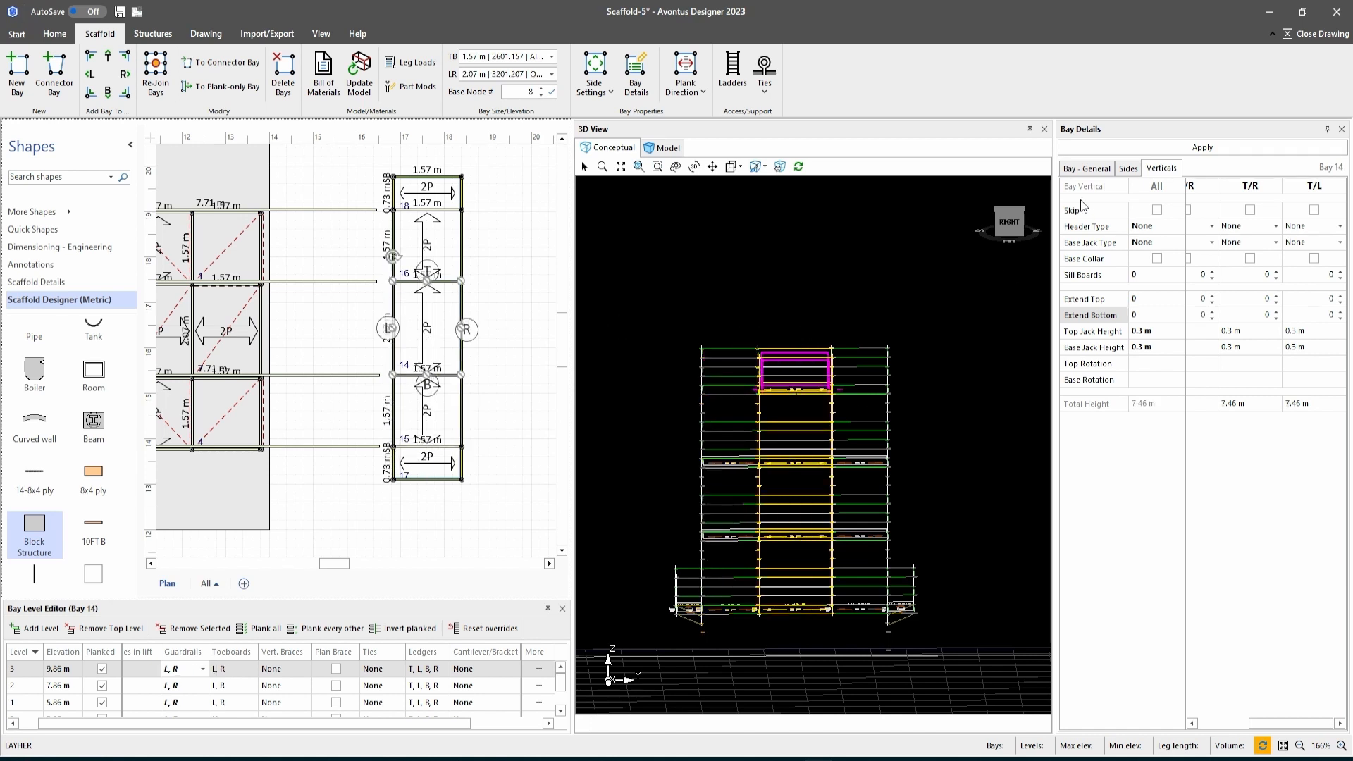
left_click_drag(999, 230, 1005, 239)
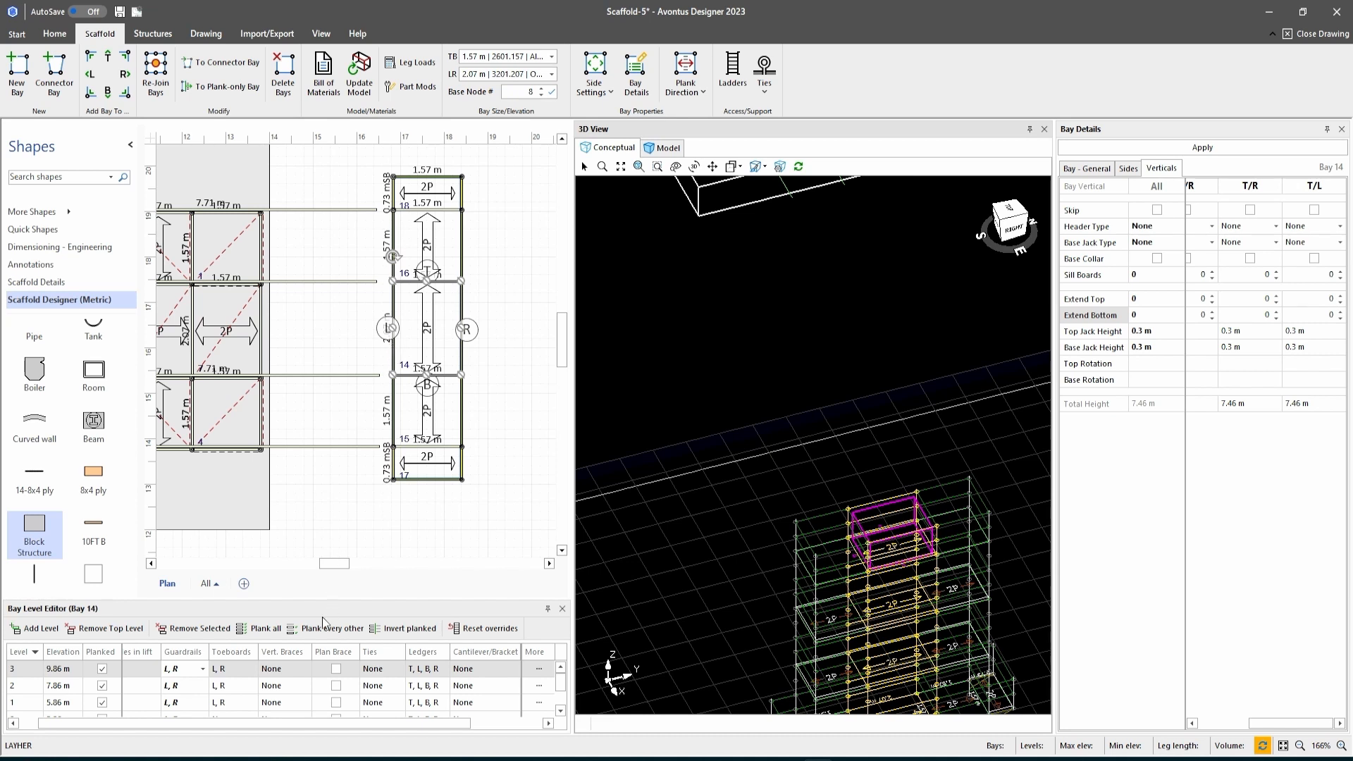
left_click(202, 668)
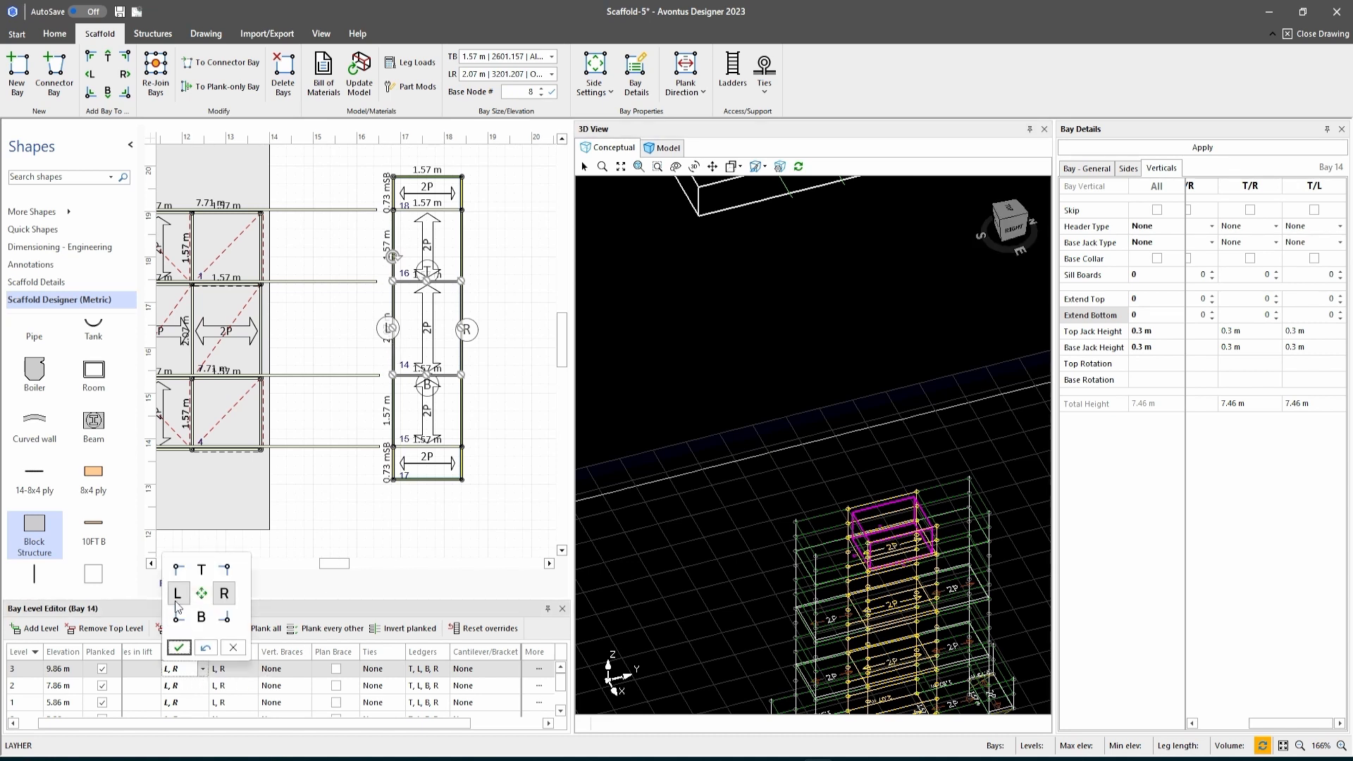
left_click(177, 598)
left_click(178, 647)
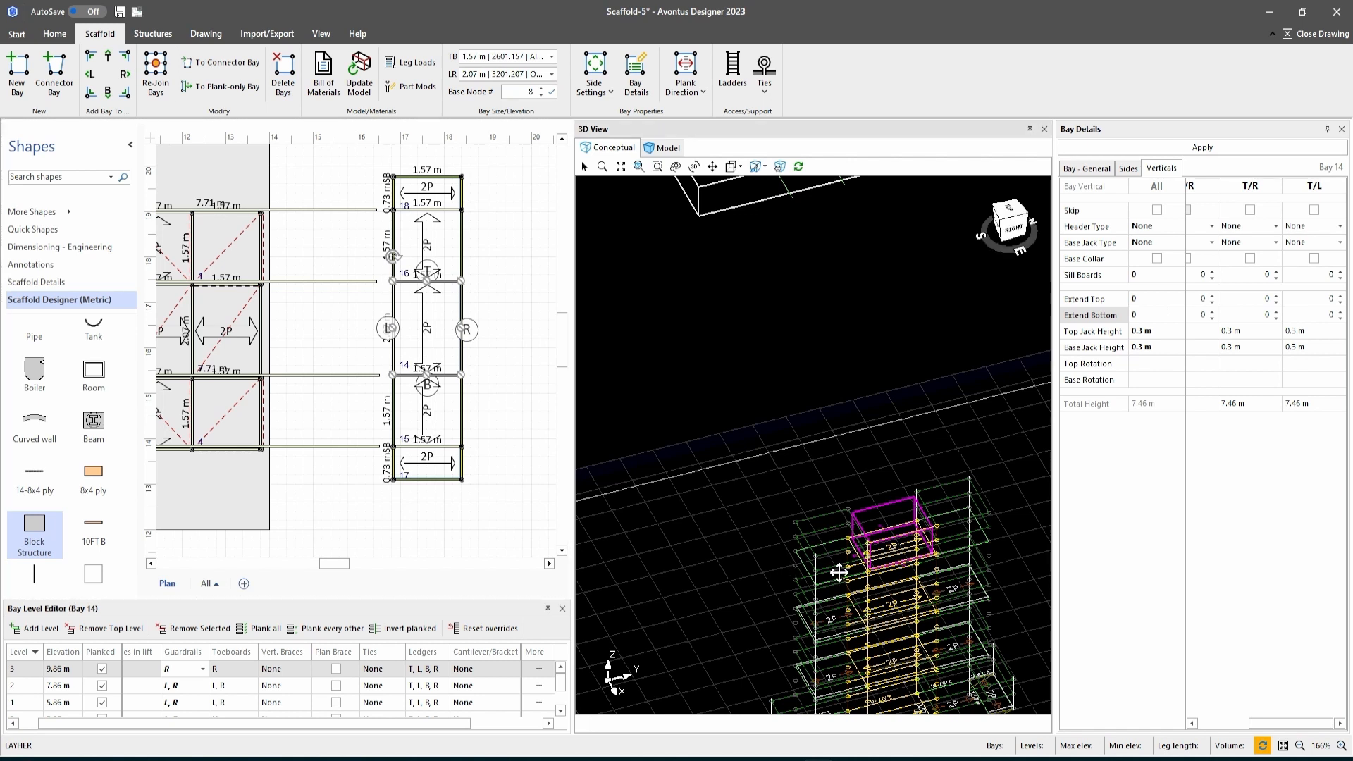
Set Extend Top to 4 for all verticals of bay 16 and bay 15.
left_click(433, 236)
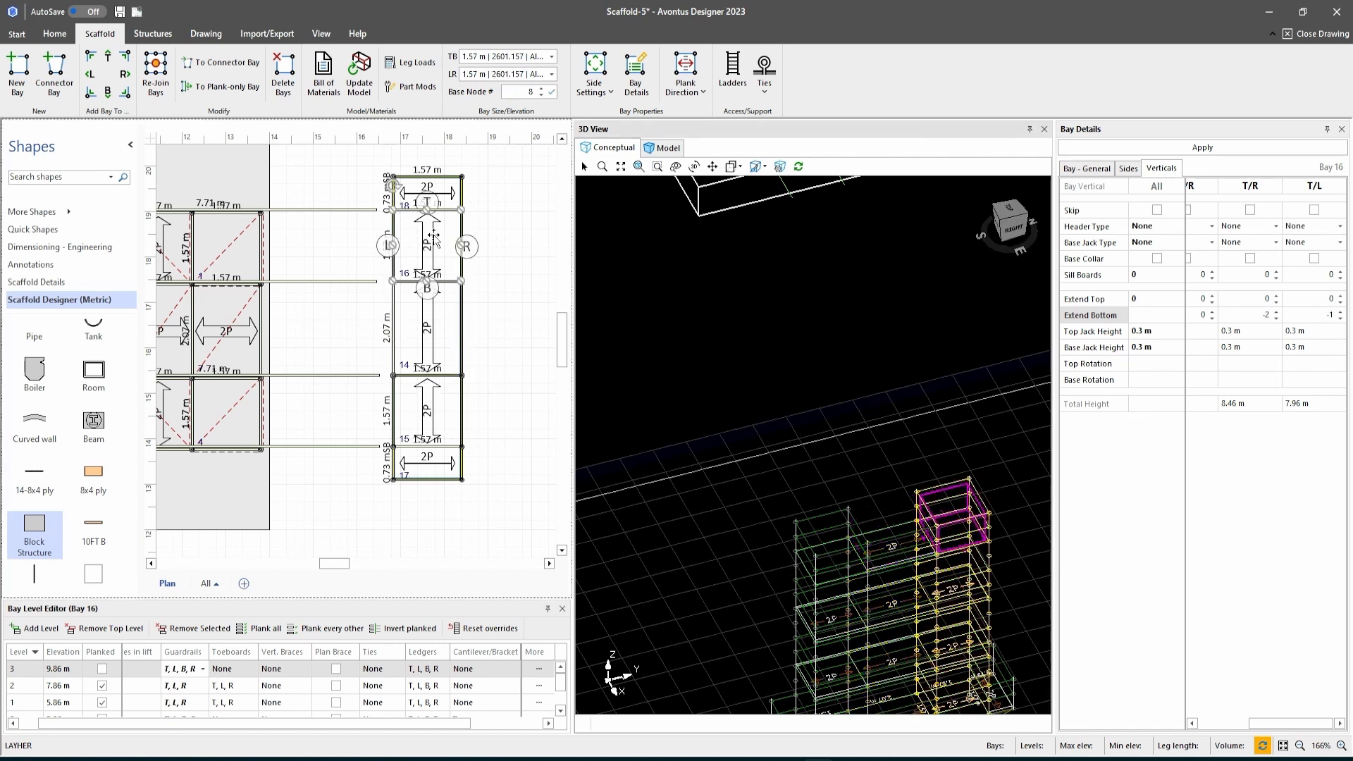
left_click(1173, 300)
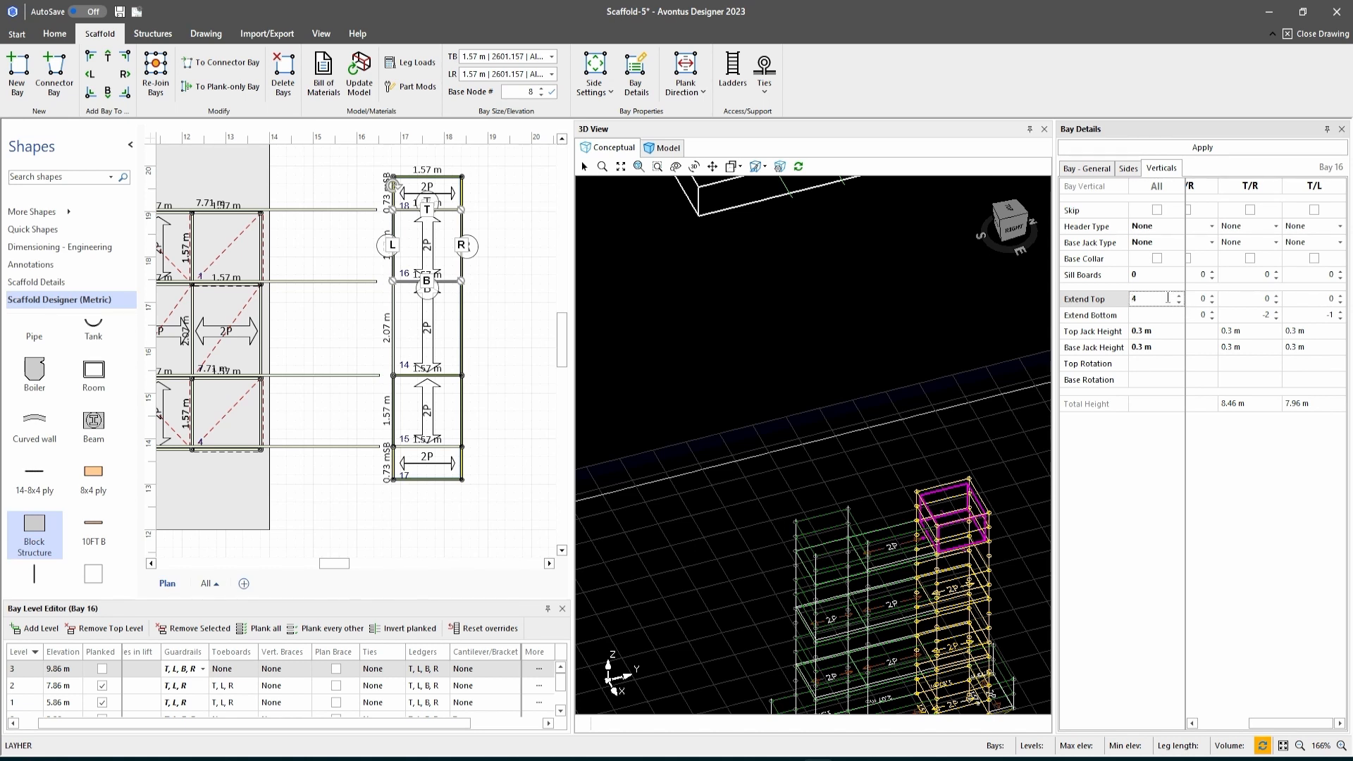
left_click(1215, 147)
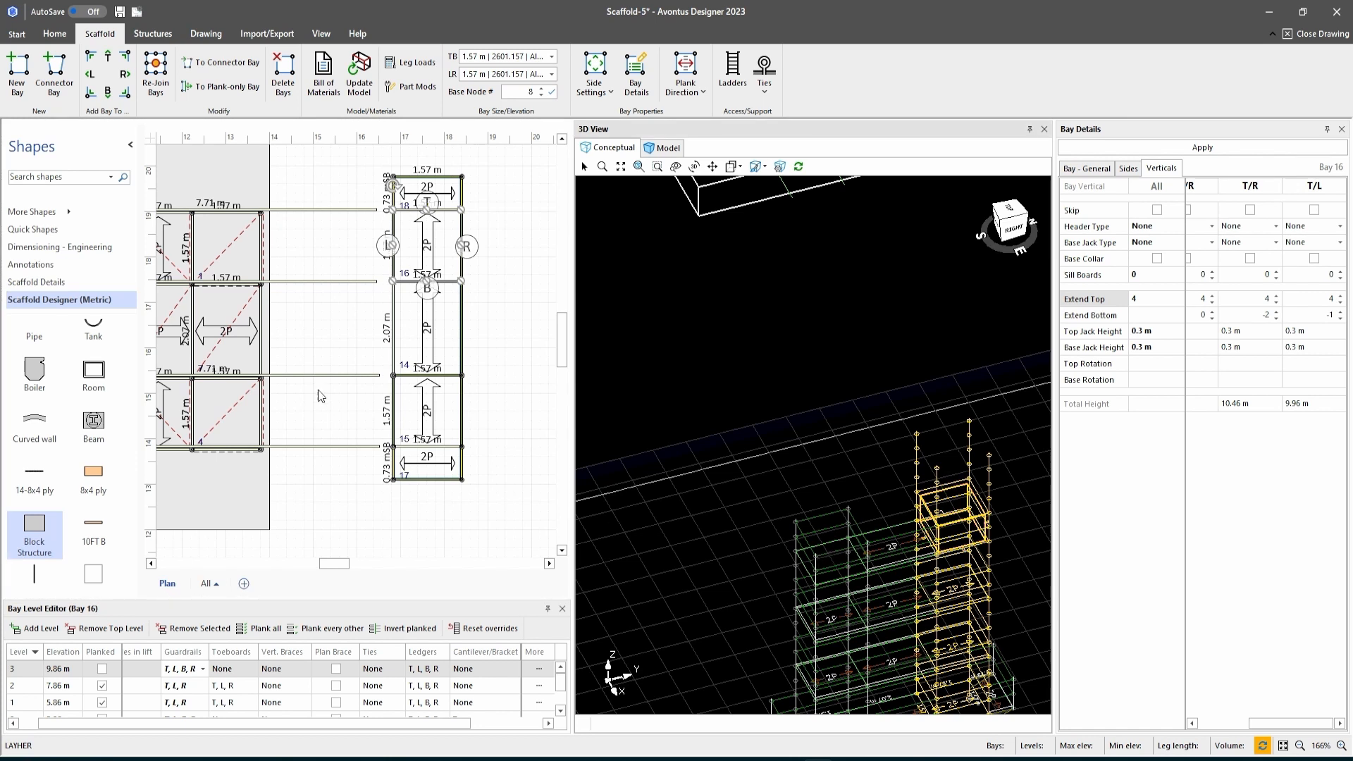
left_click(426, 405)
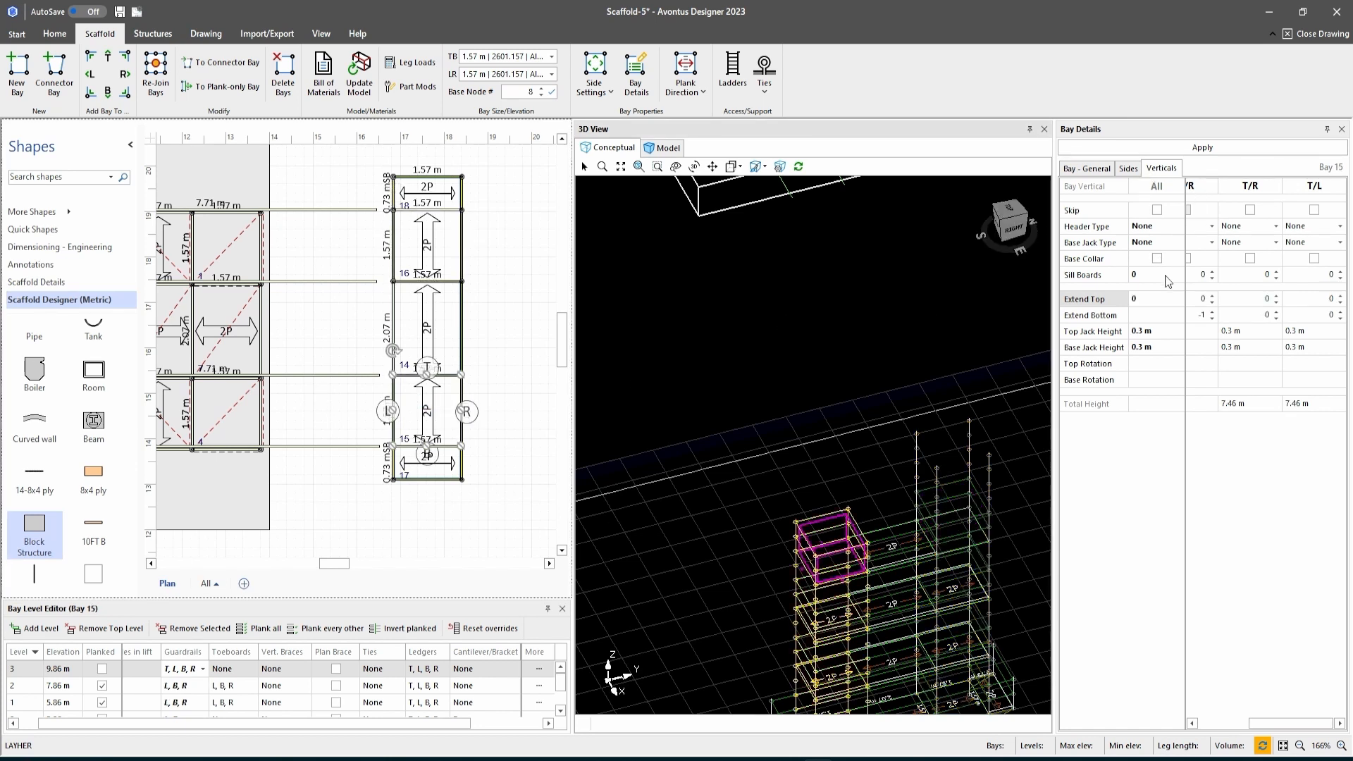
left_click(1171, 299)
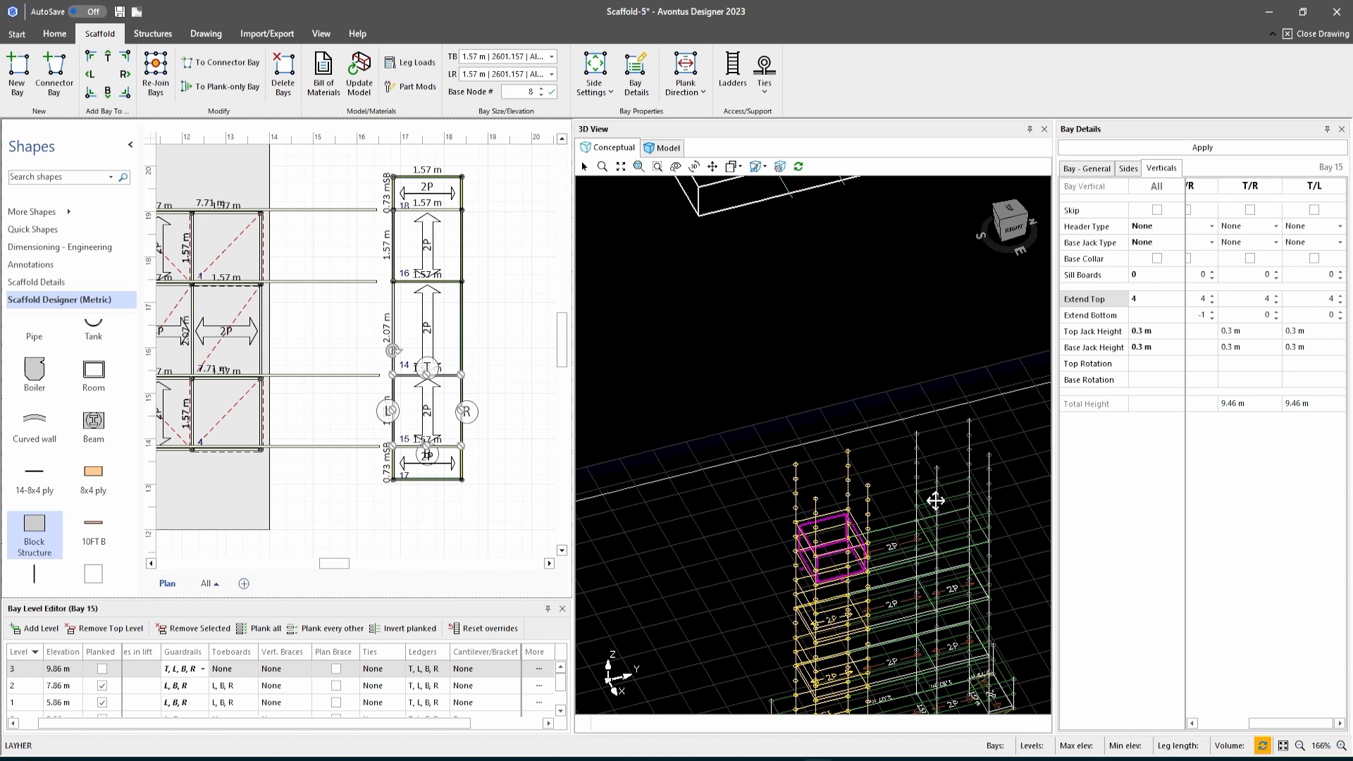
Add vertical braces on sides L, B and R of bay 15, leaving side T unbraced.
scroll(787, 450, "down", 3)
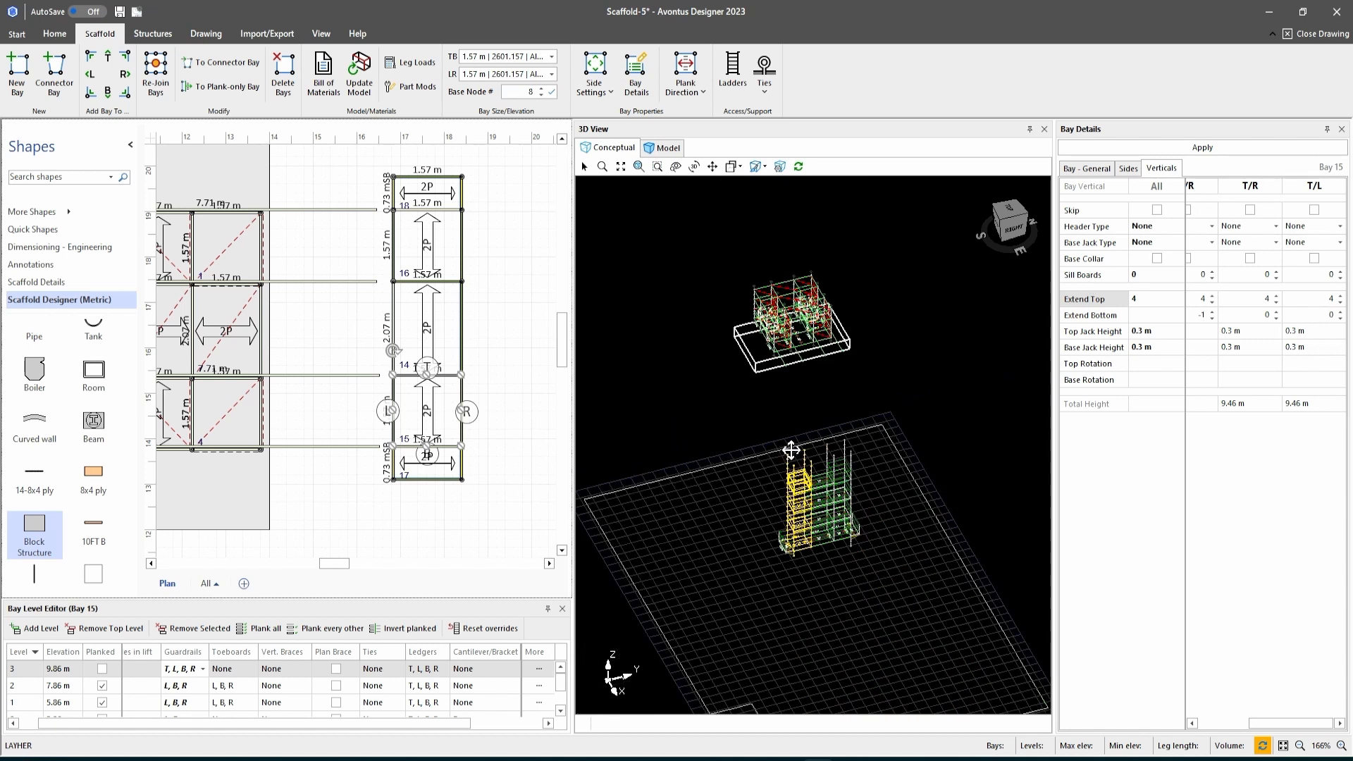
scroll(791, 450, "up", 1)
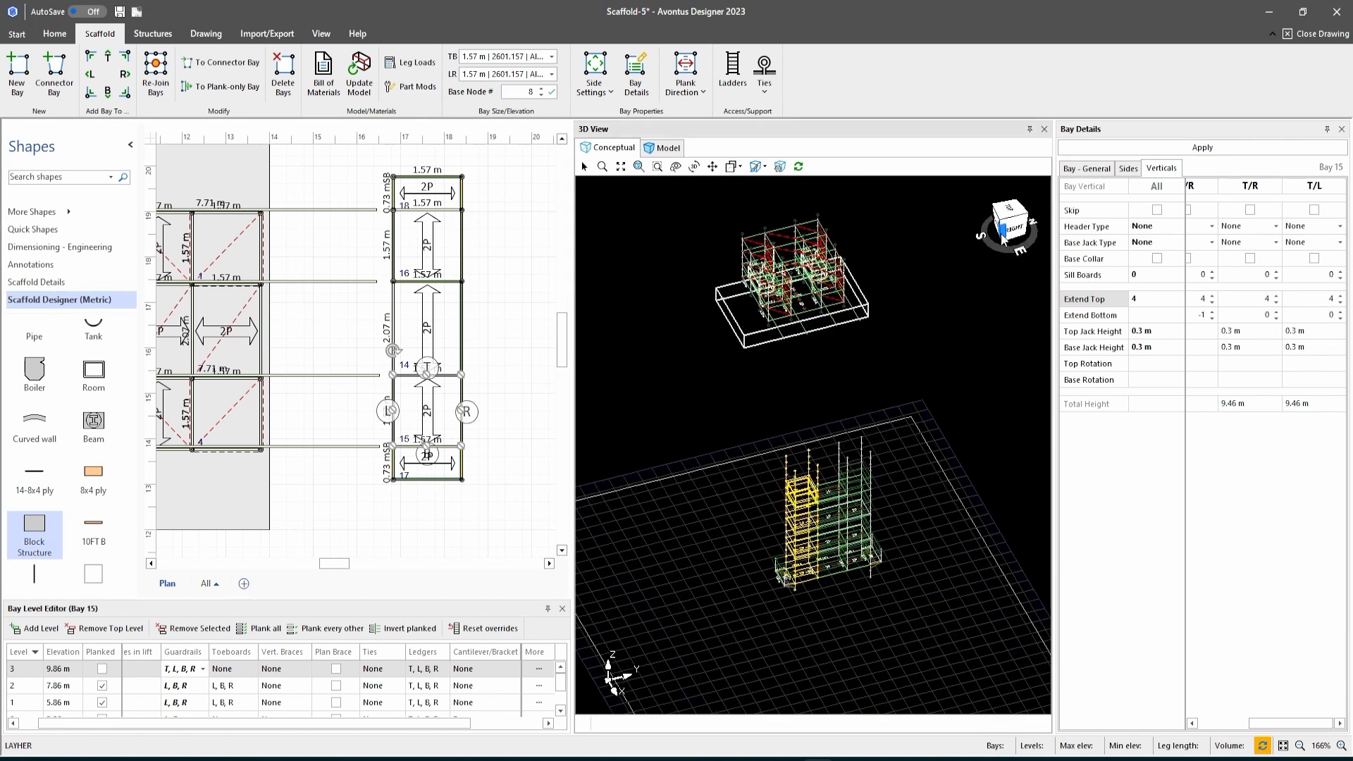
left_click(1000, 234)
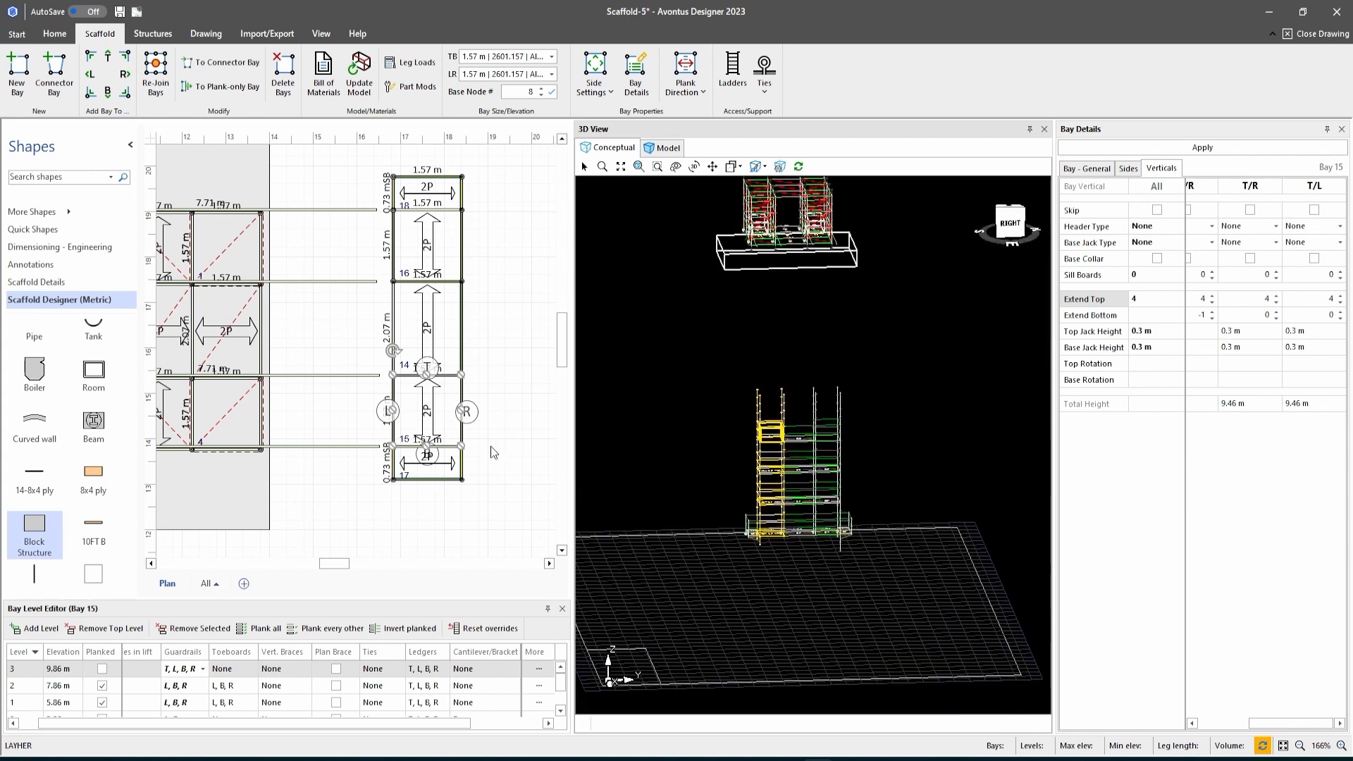
left_click(431, 415)
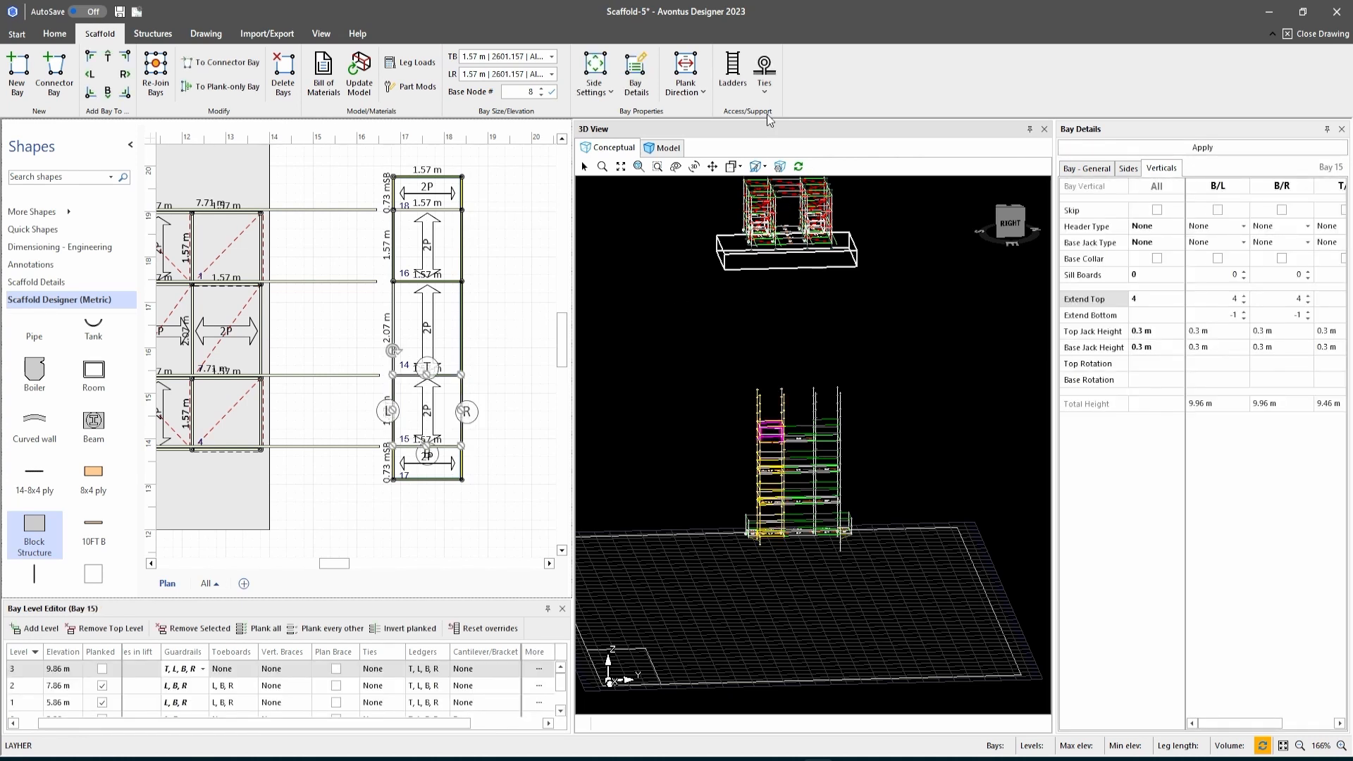
left_click(594, 77)
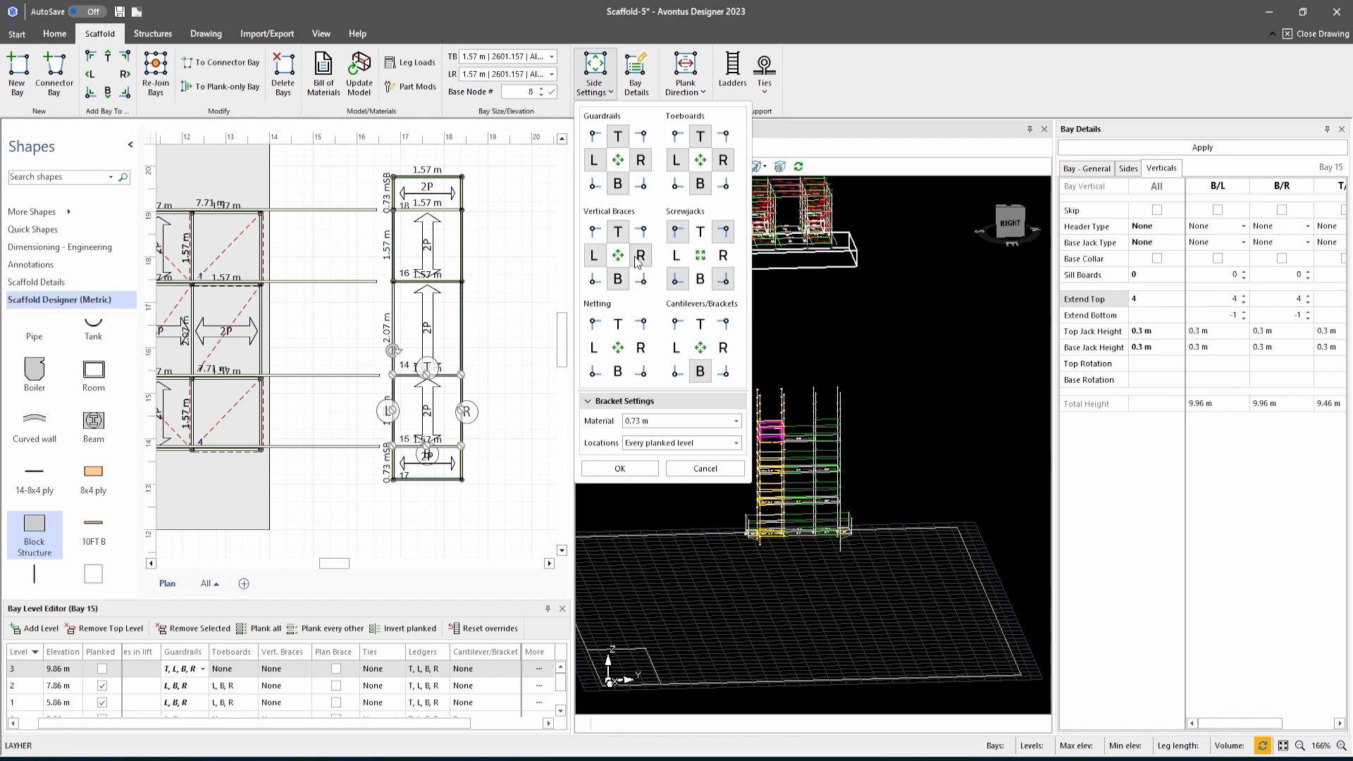
left_click(618, 230)
left_click(625, 470)
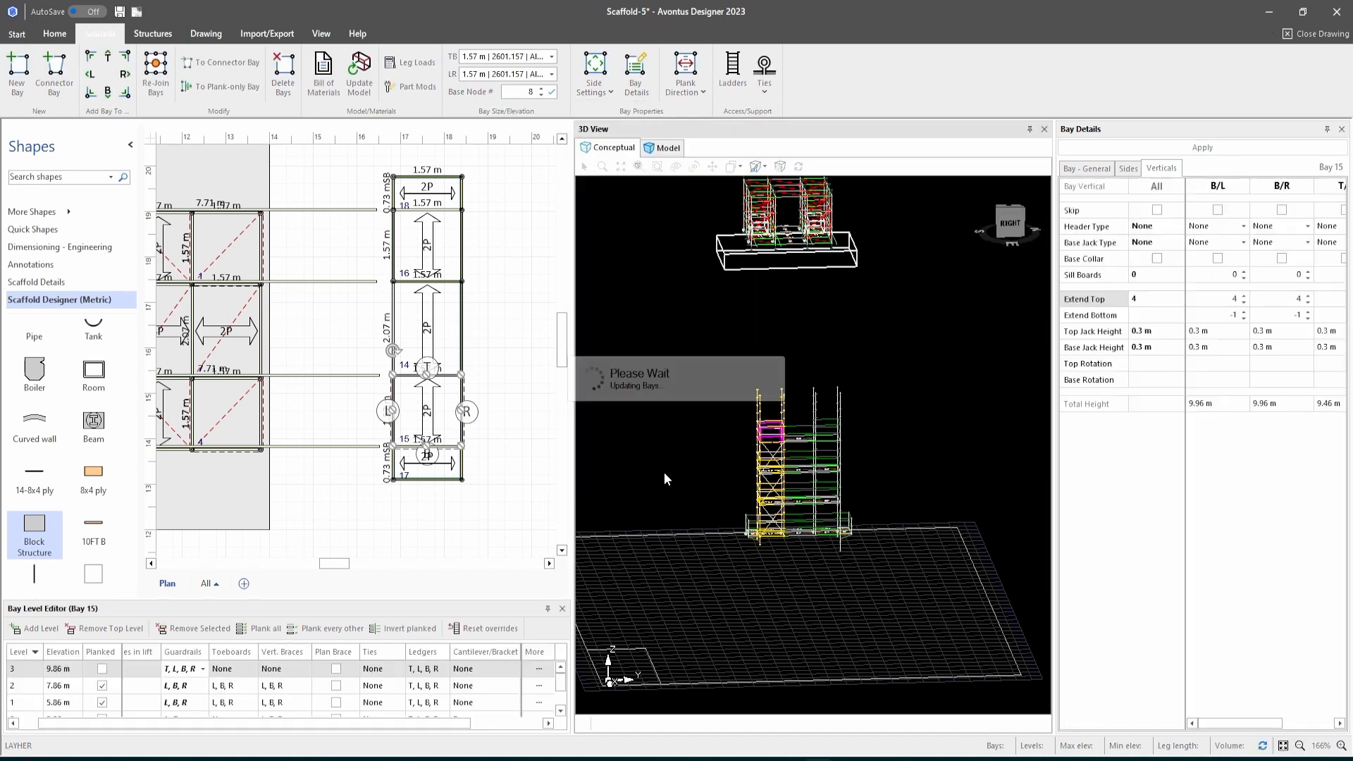
Add vertical braces on sides T, L and R of bay 16, leaving side B unbraced.
left_click(430, 237)
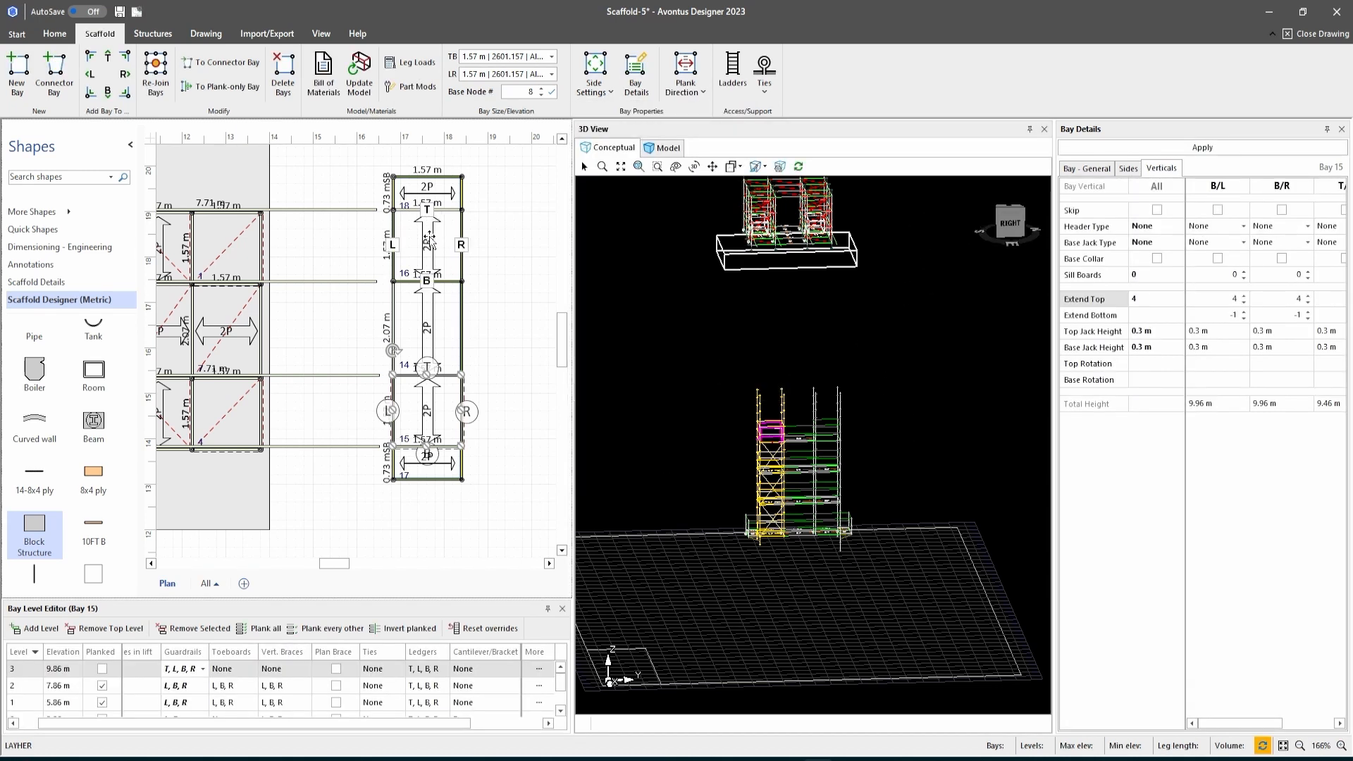
left_click(432, 237)
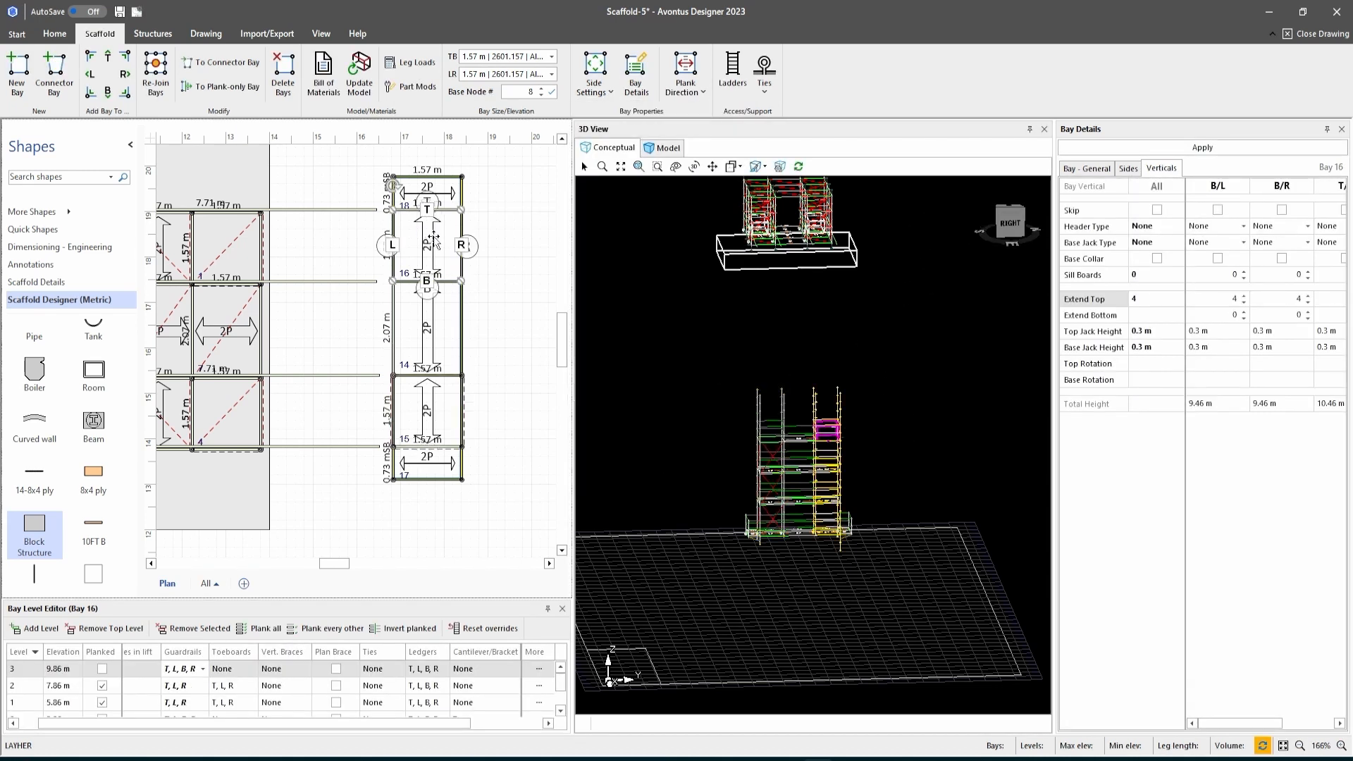
left_click(598, 76)
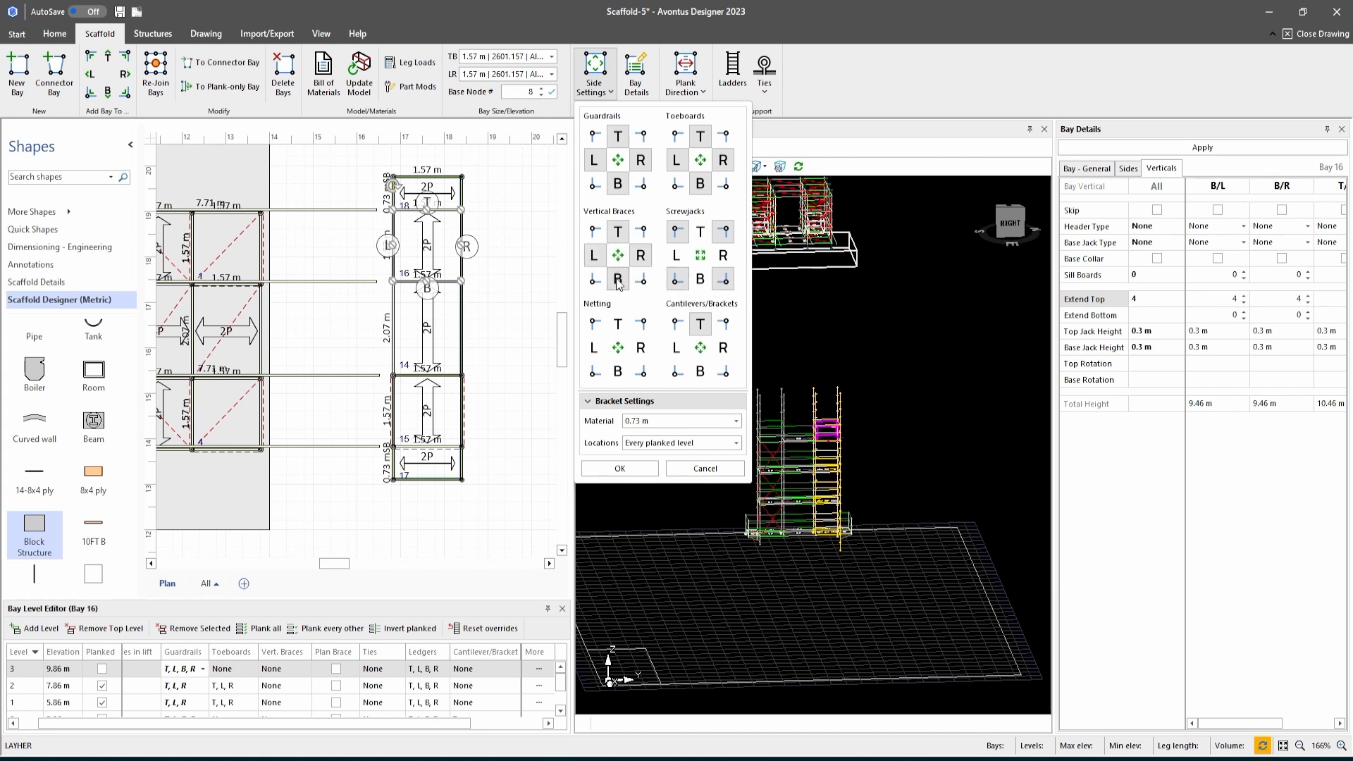
left_click(615, 470)
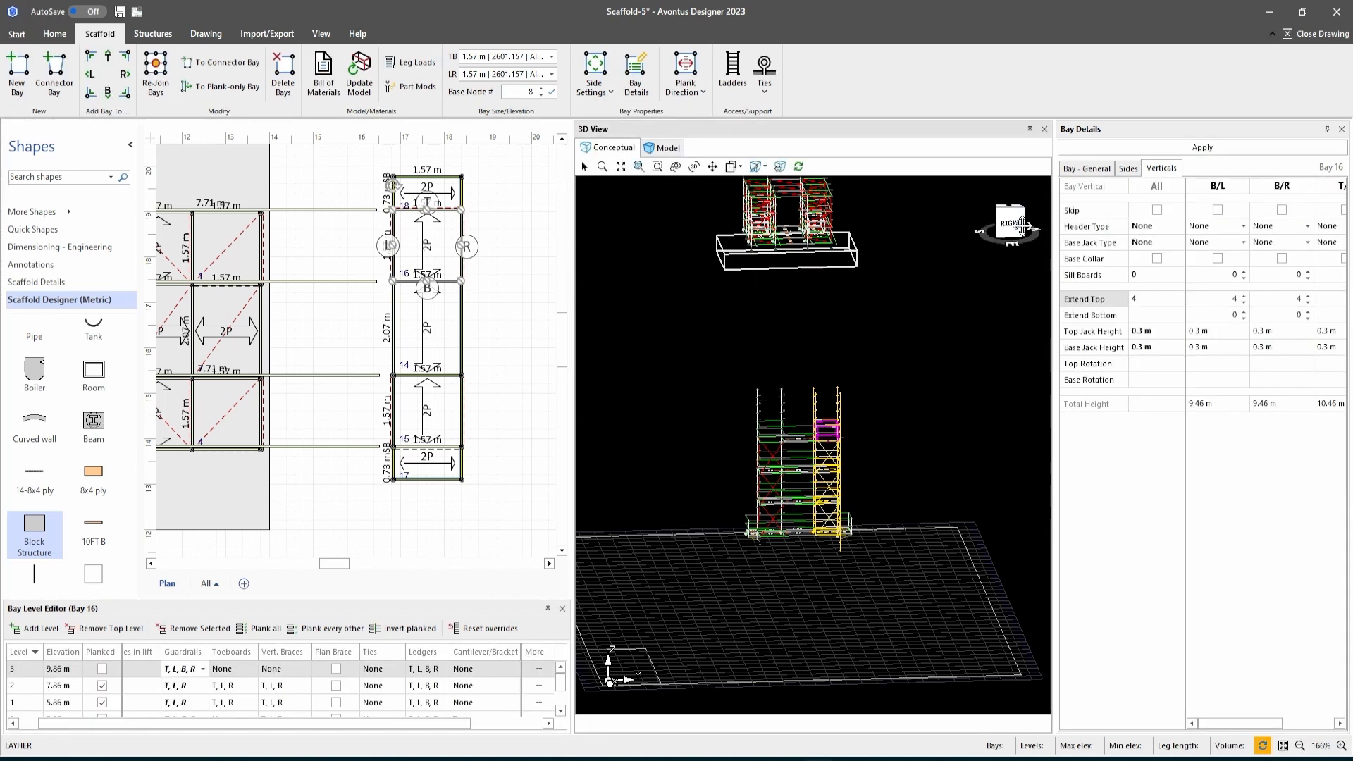
mouse_move(1021, 226)
left_mouse_down()
mouse_move(992, 243)
mouse_move(931, 219)
mouse_move(997, 244)
mouse_move(1027, 225)
mouse_move(1011, 232)
left_mouse_up()
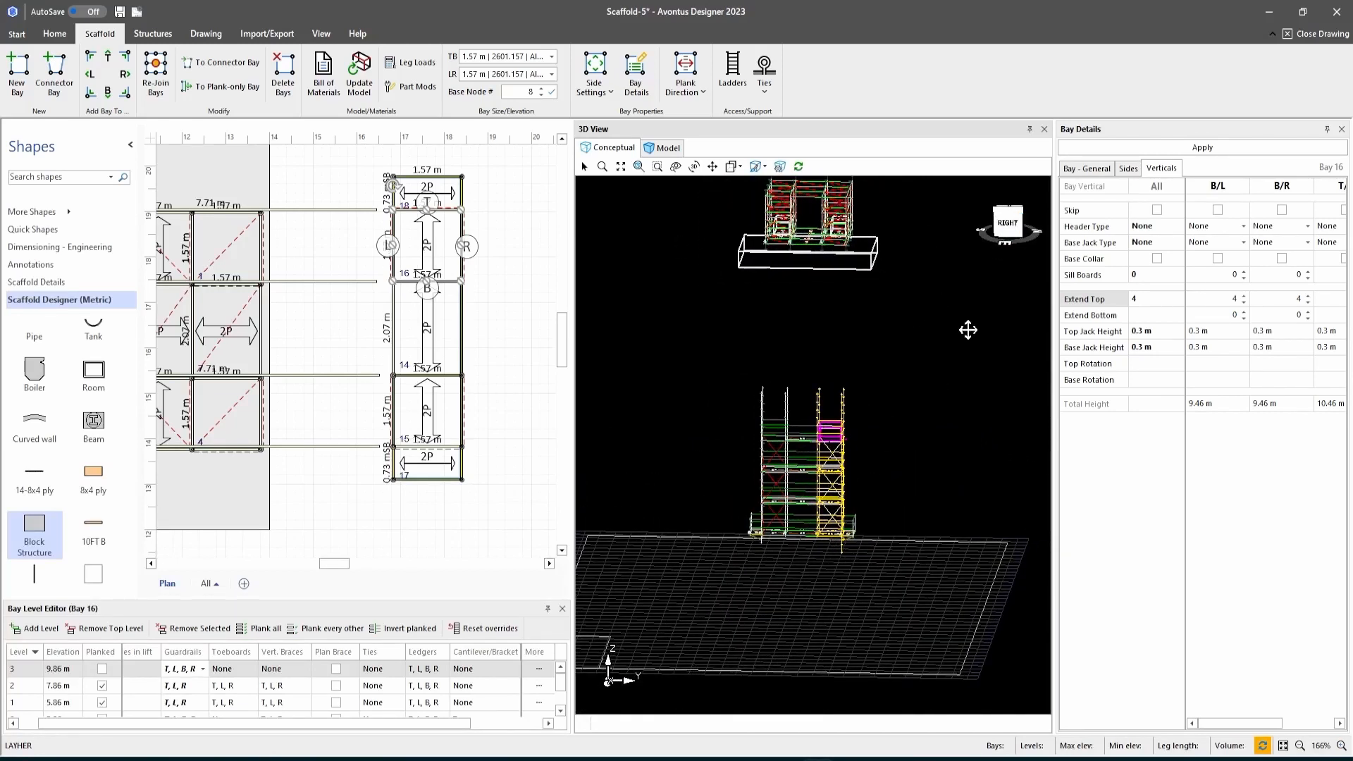
left_click(1012, 220)
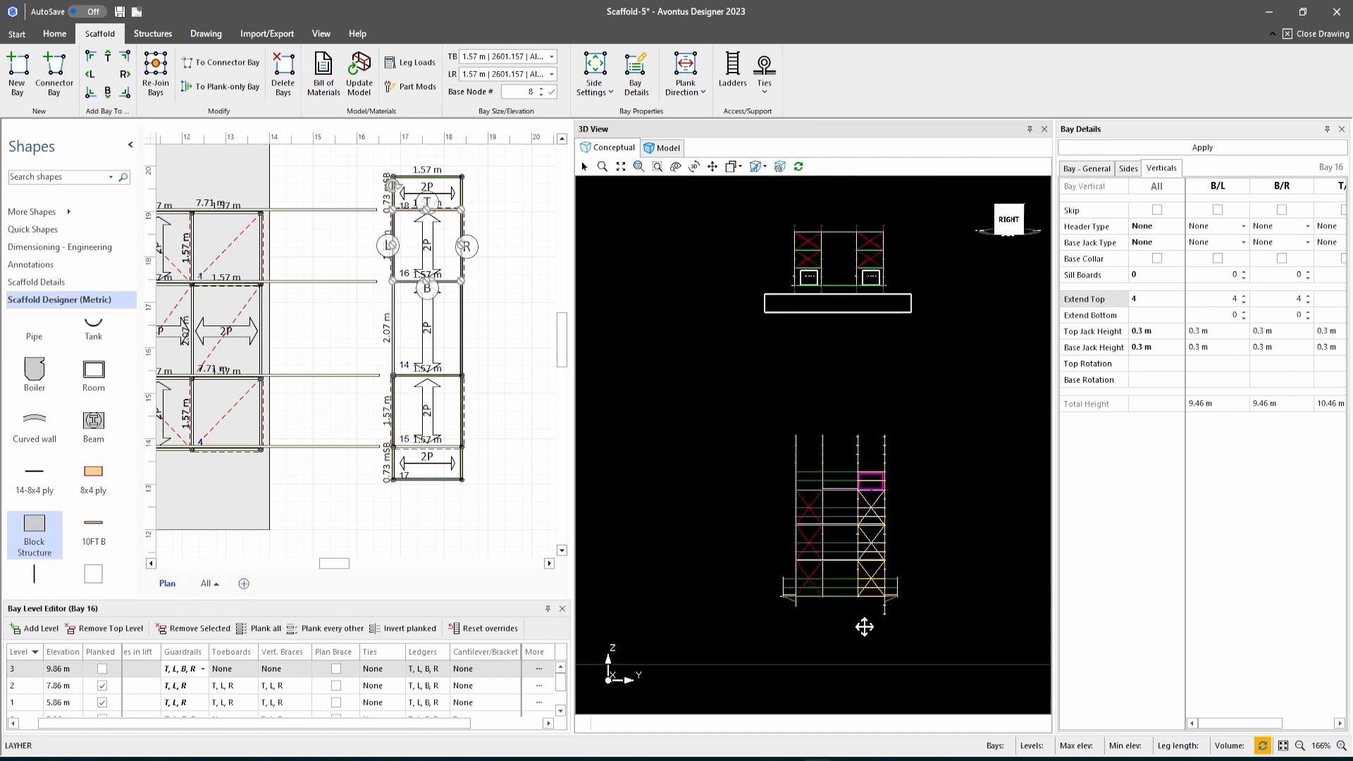
Set Extend Bottom to -1 for the T/R vertical of bay 16 and apply the change.
scroll(878, 610, "up", 5)
scroll(878, 610, "down", 2)
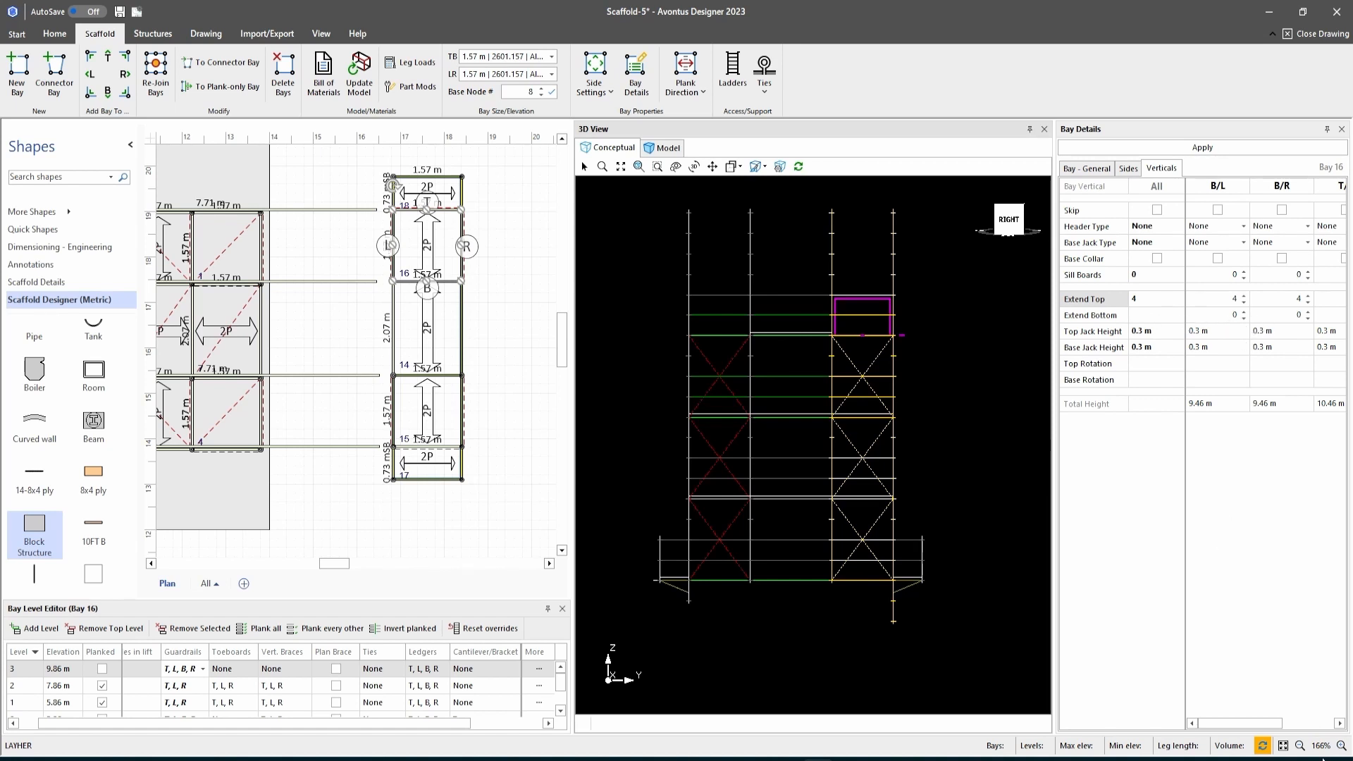
left_click_drag(1256, 722, 1303, 713)
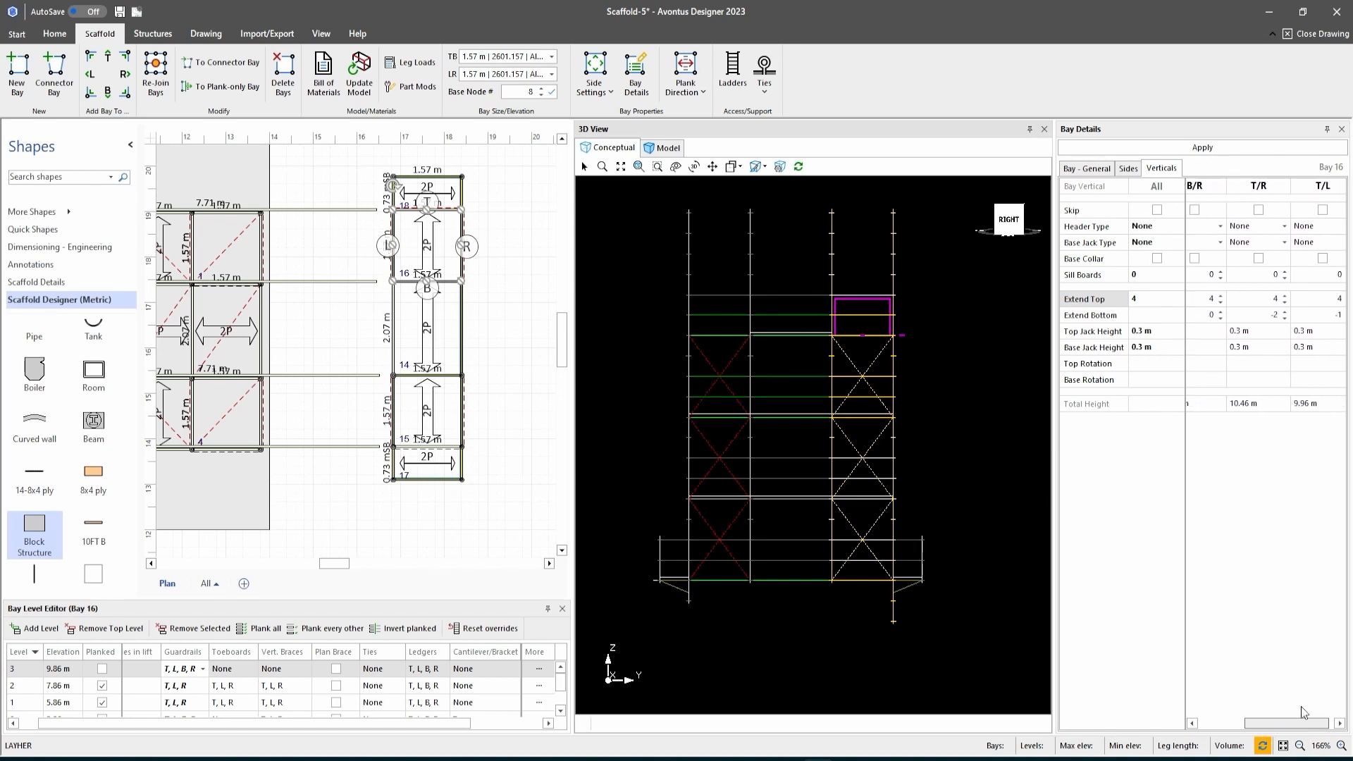
left_click(1284, 312)
left_click(1206, 147)
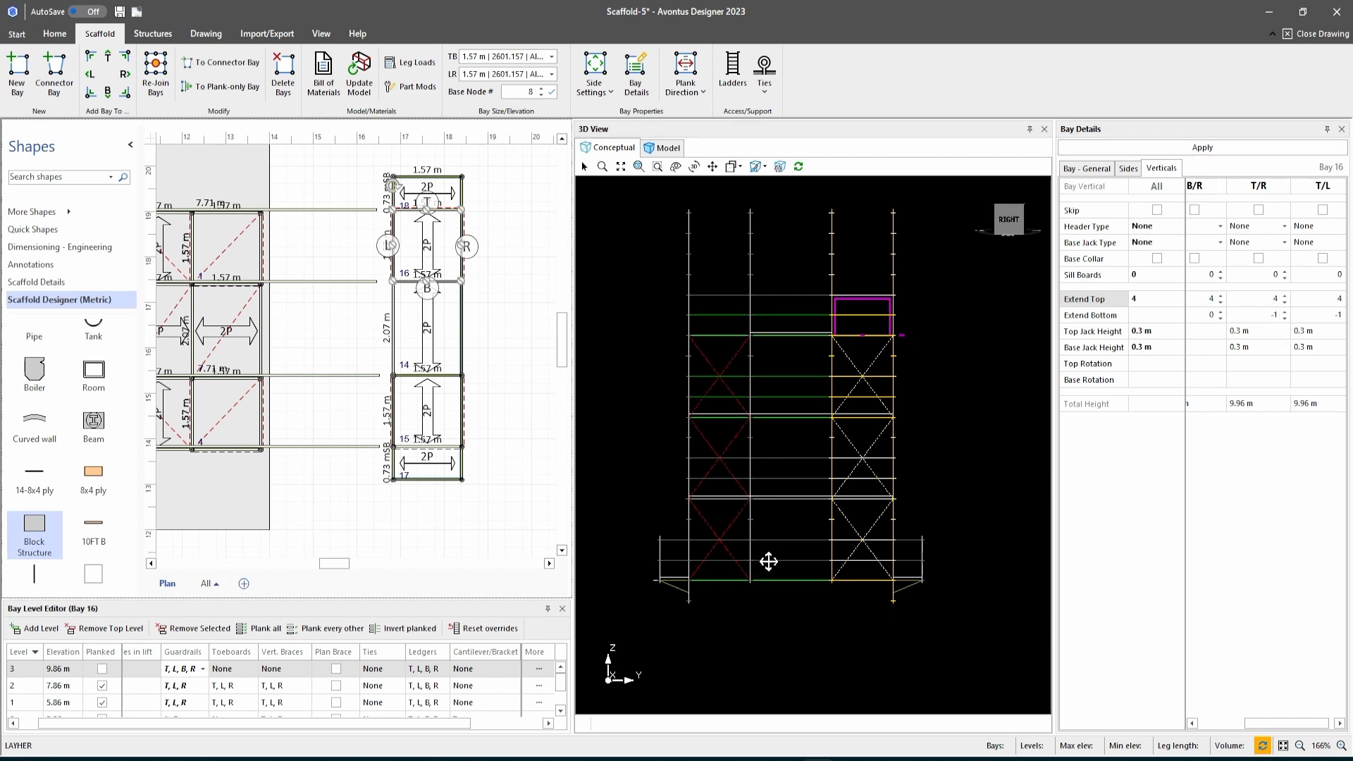
scroll(777, 539, "down", 2)
scroll(782, 532, "up", 2)
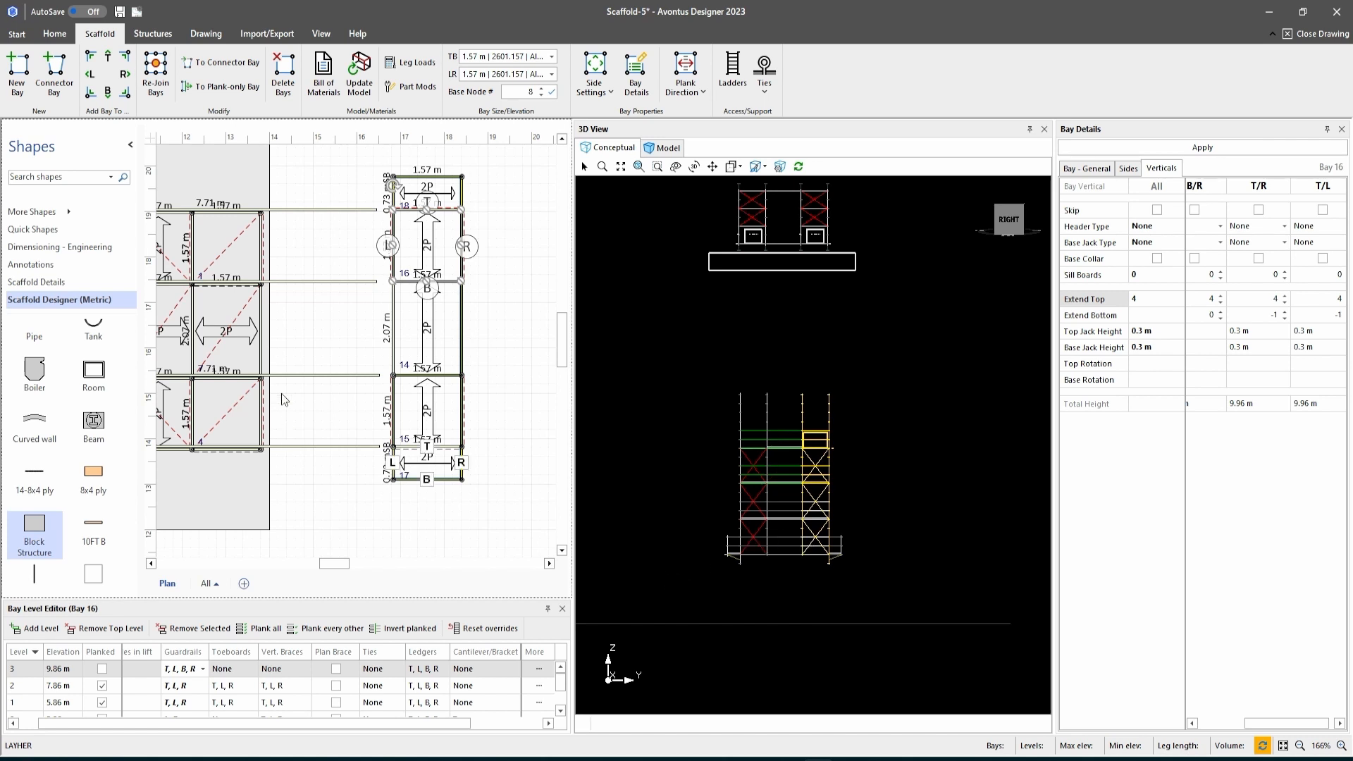
Raise the three main bays and both end bracket bays together by setting their Base Node # to 16.
left_click_drag(351, 525, 510, 230)
scroll(516, 324, "down", 1)
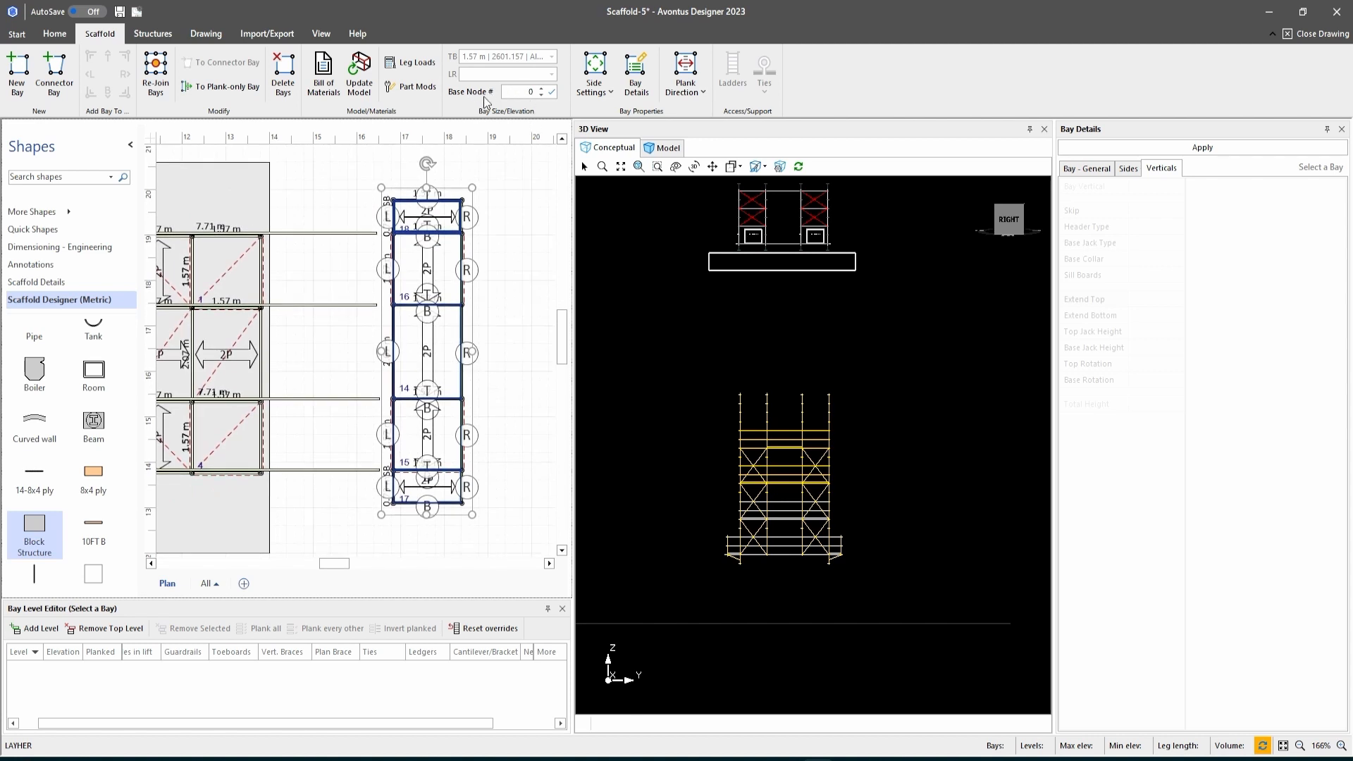
left_click(542, 89)
left_click(542, 89)
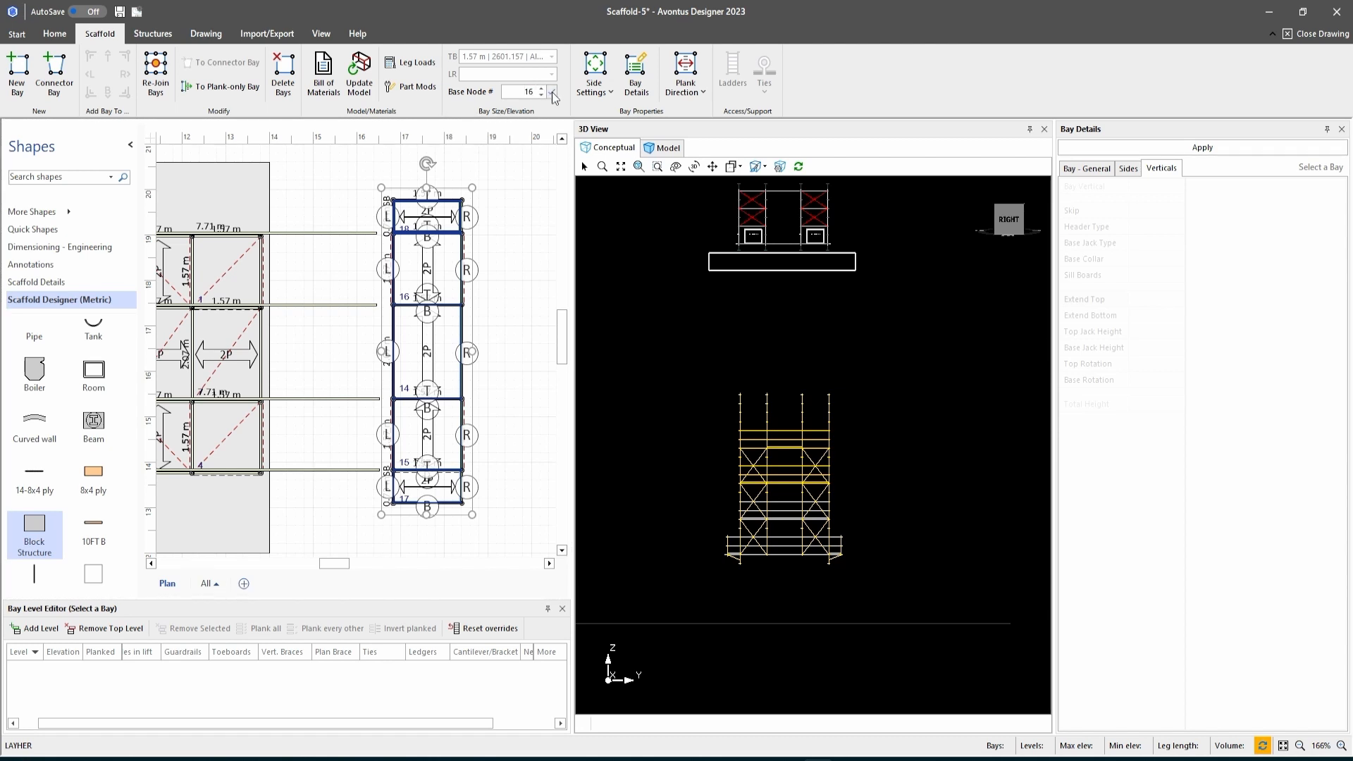
left_click(551, 91)
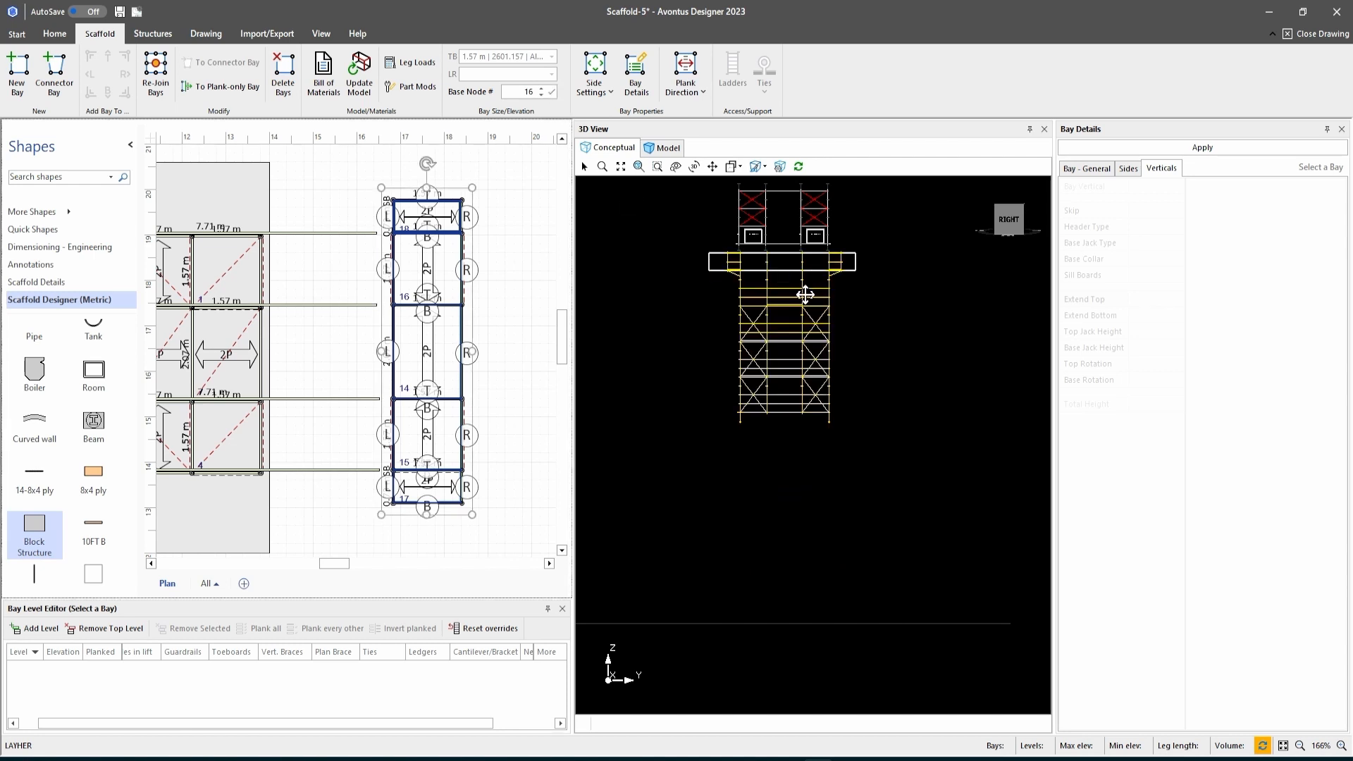
scroll(806, 294, "up", 4)
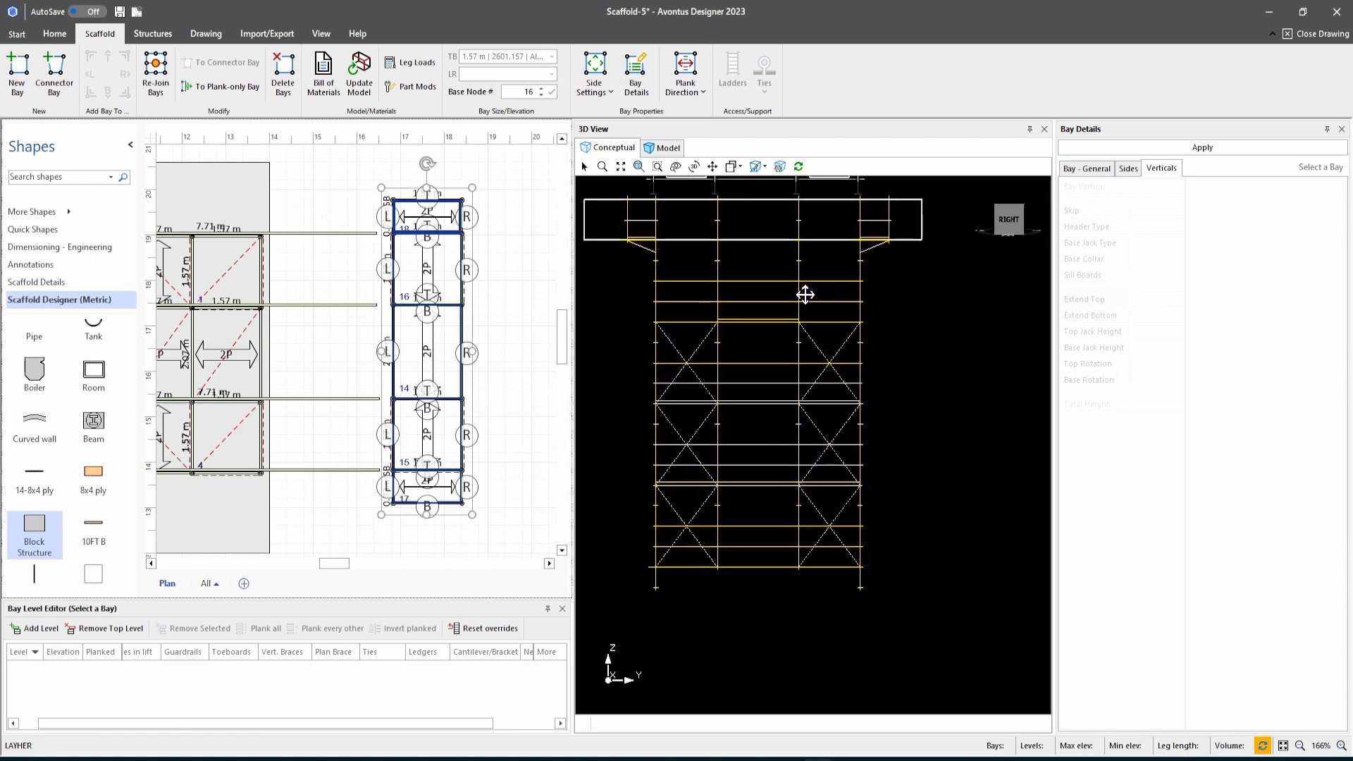
scroll(805, 294, "down", 3)
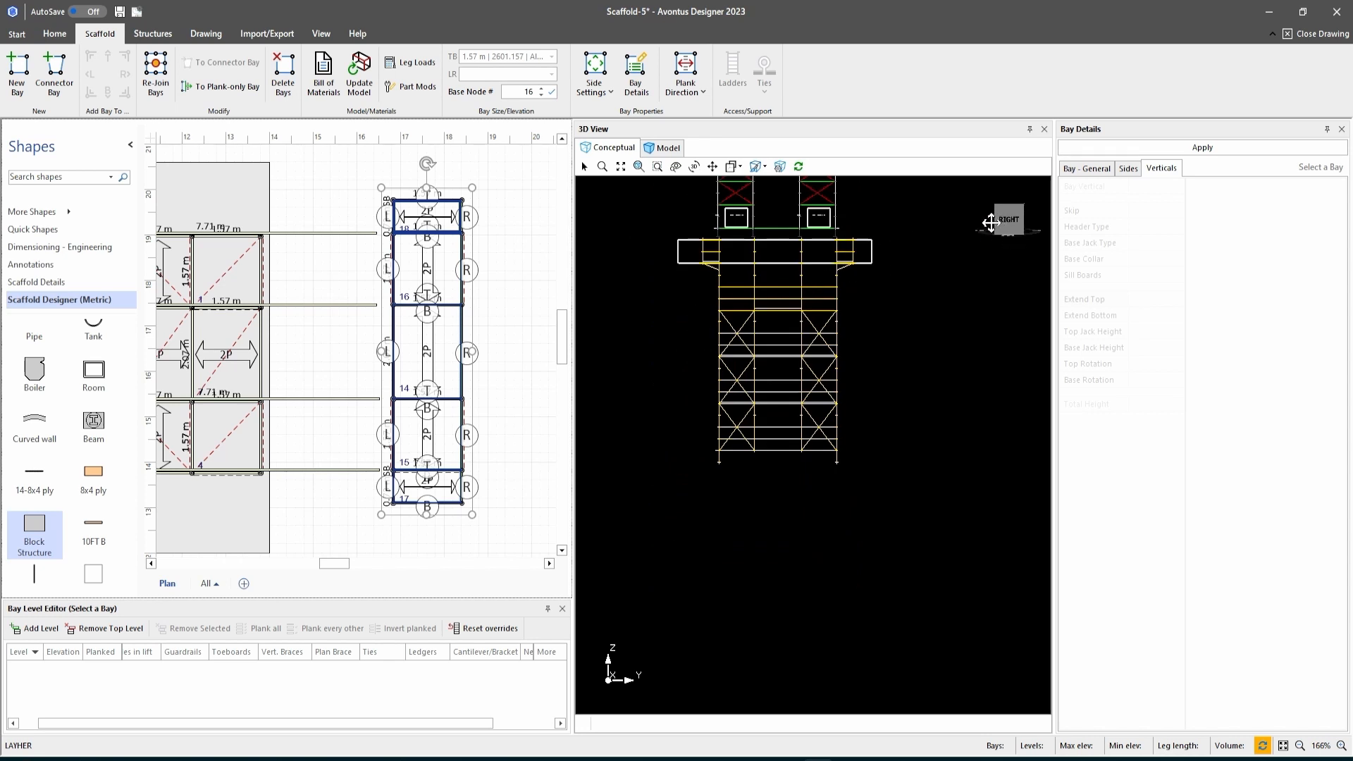
mouse_move(989, 223)
left_mouse_down()
mouse_move(1003, 241)
mouse_move(999, 231)
left_mouse_up()
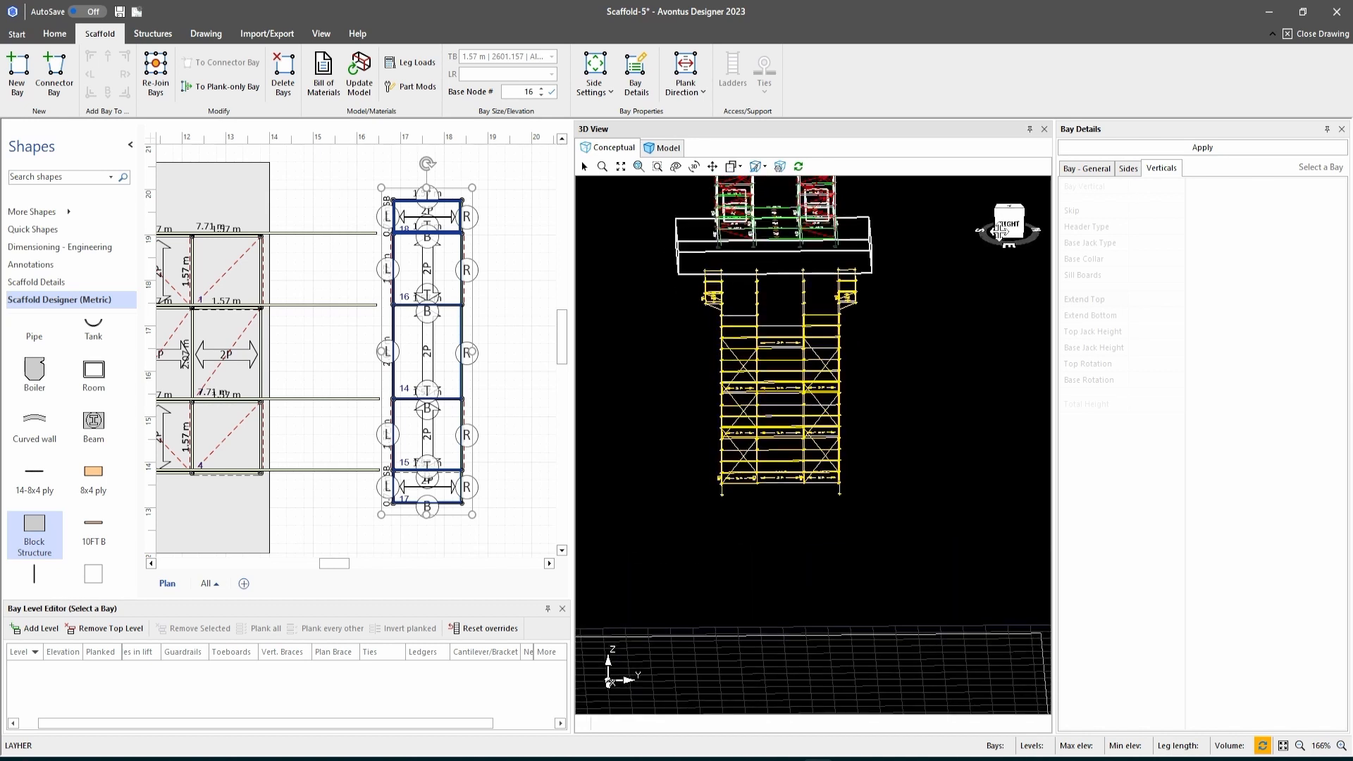
Lower the base node of BracketBay 18 alone until the bracket aligns with the lowest planked level of the raised scaffold.
left_click(356, 195)
left_click_drag(386, 215, 511, 251)
double_click(541, 96)
left_click(553, 93)
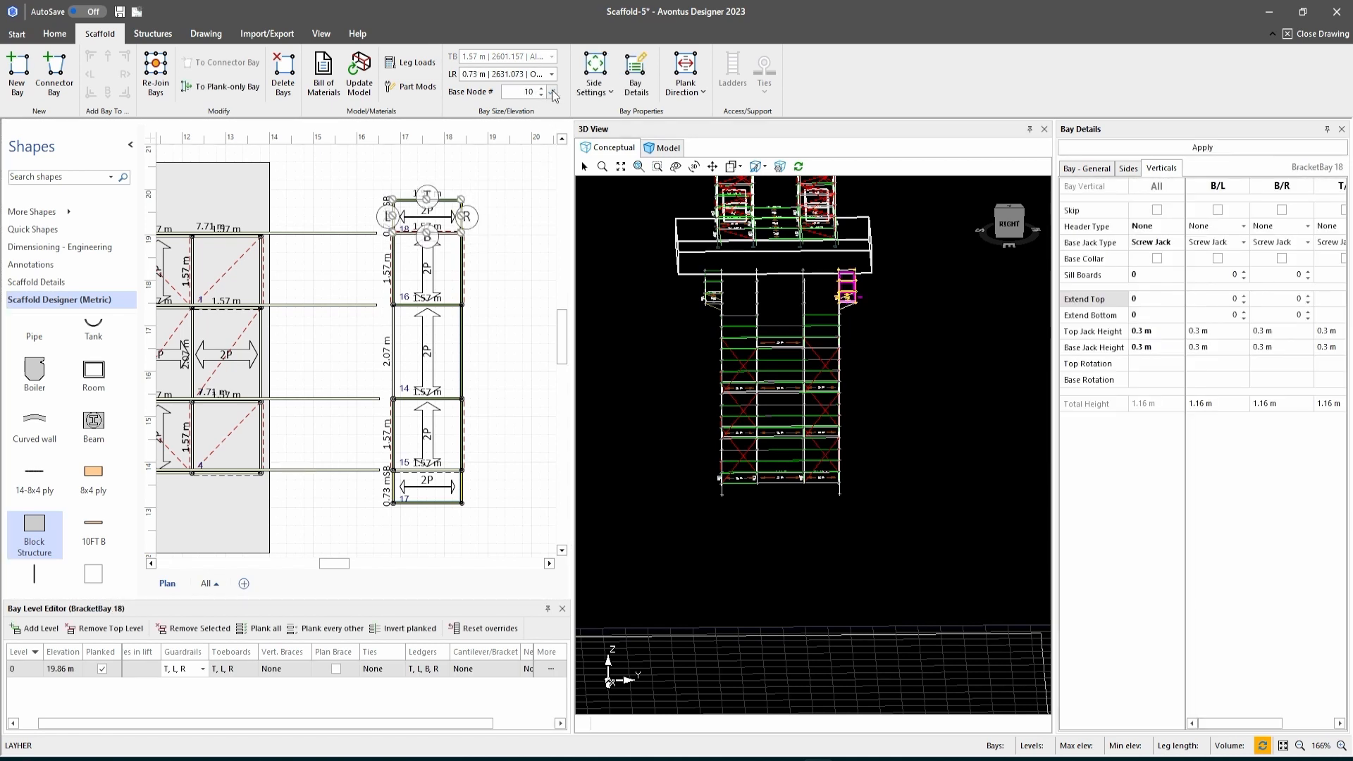
left_click(540, 96)
left_click(540, 97)
left_click(540, 96)
left_click(540, 96)
left_click(551, 93)
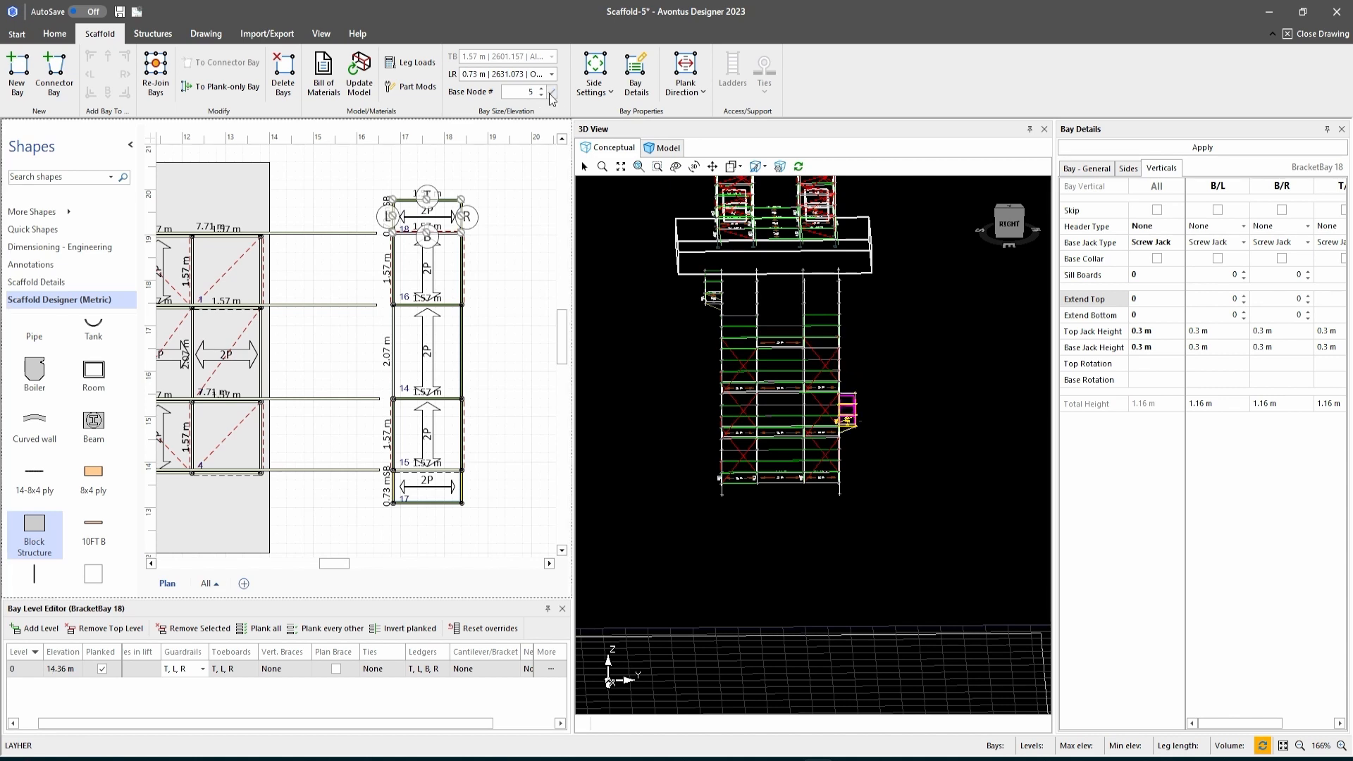
left_click(541, 95)
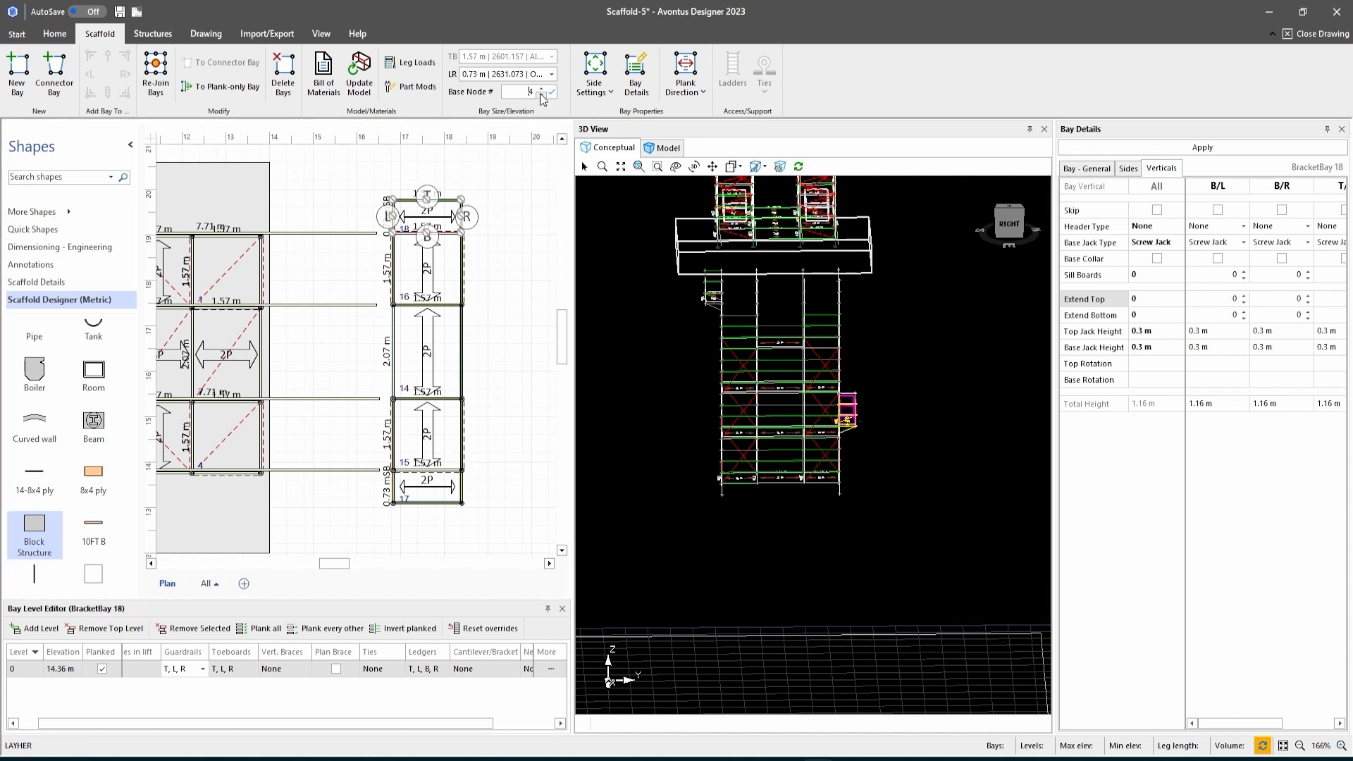
left_click(541, 96)
left_click(551, 92)
Set the Base Node # of BracketBay 17 to 0.
left_click_drag(356, 530, 475, 465)
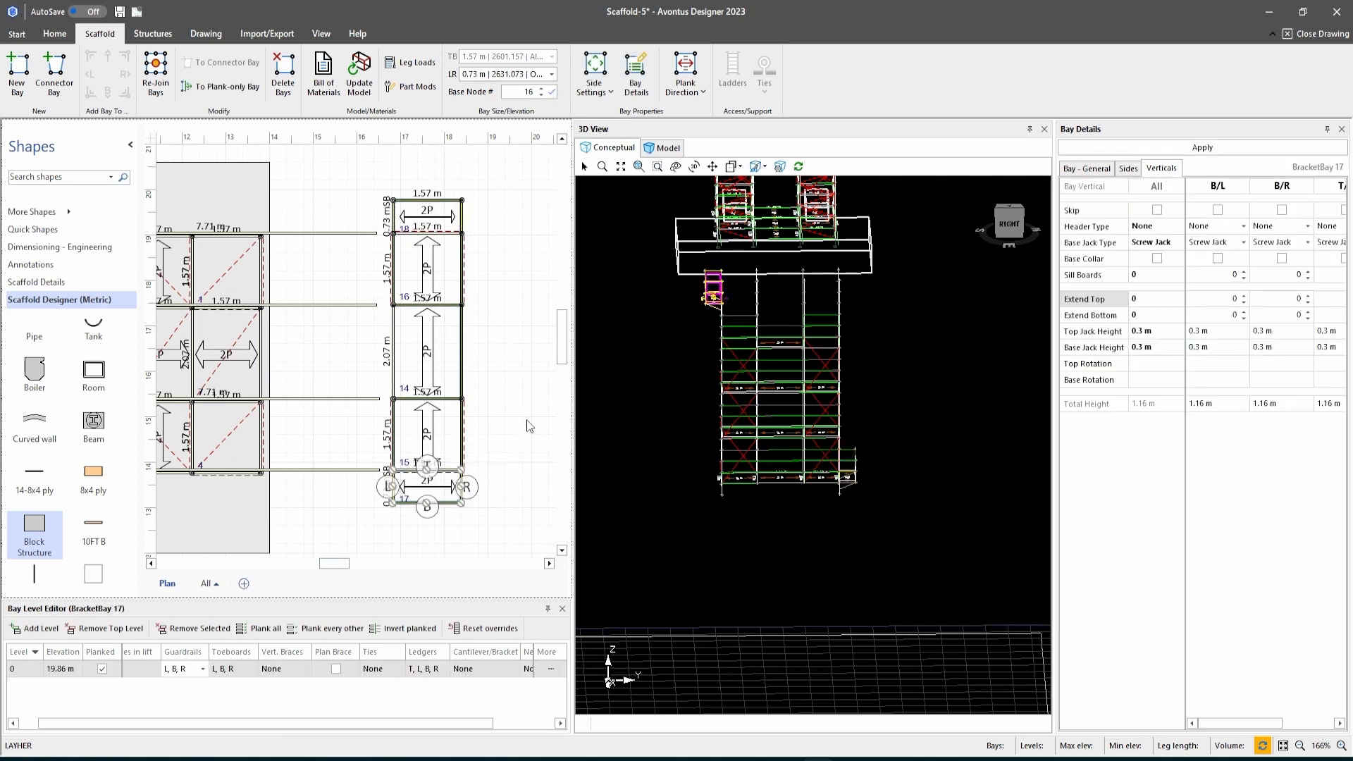
left_click(542, 95)
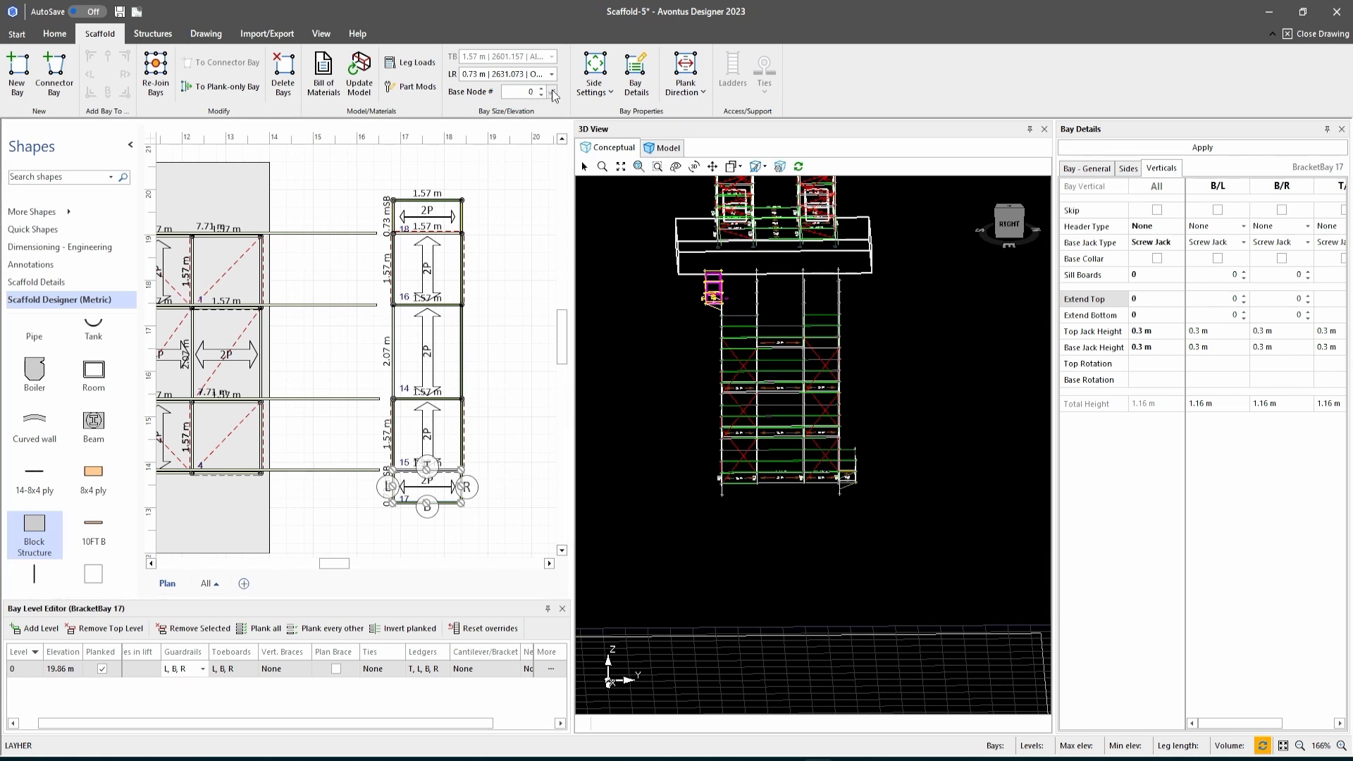
left_click(553, 94)
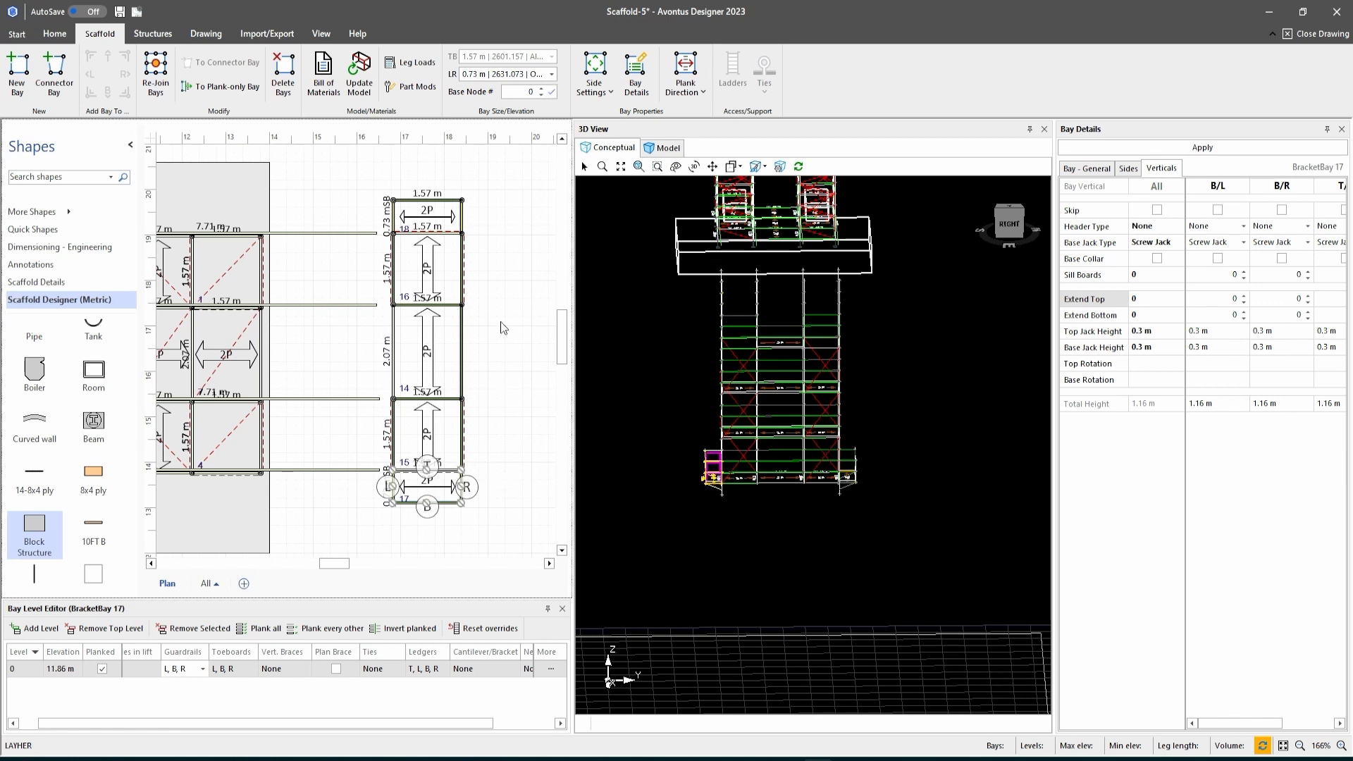
Raise the three main bays beneath the projecting beams by setting their shared Base Node # to 28.
left_click_drag(501, 227, 371, 479)
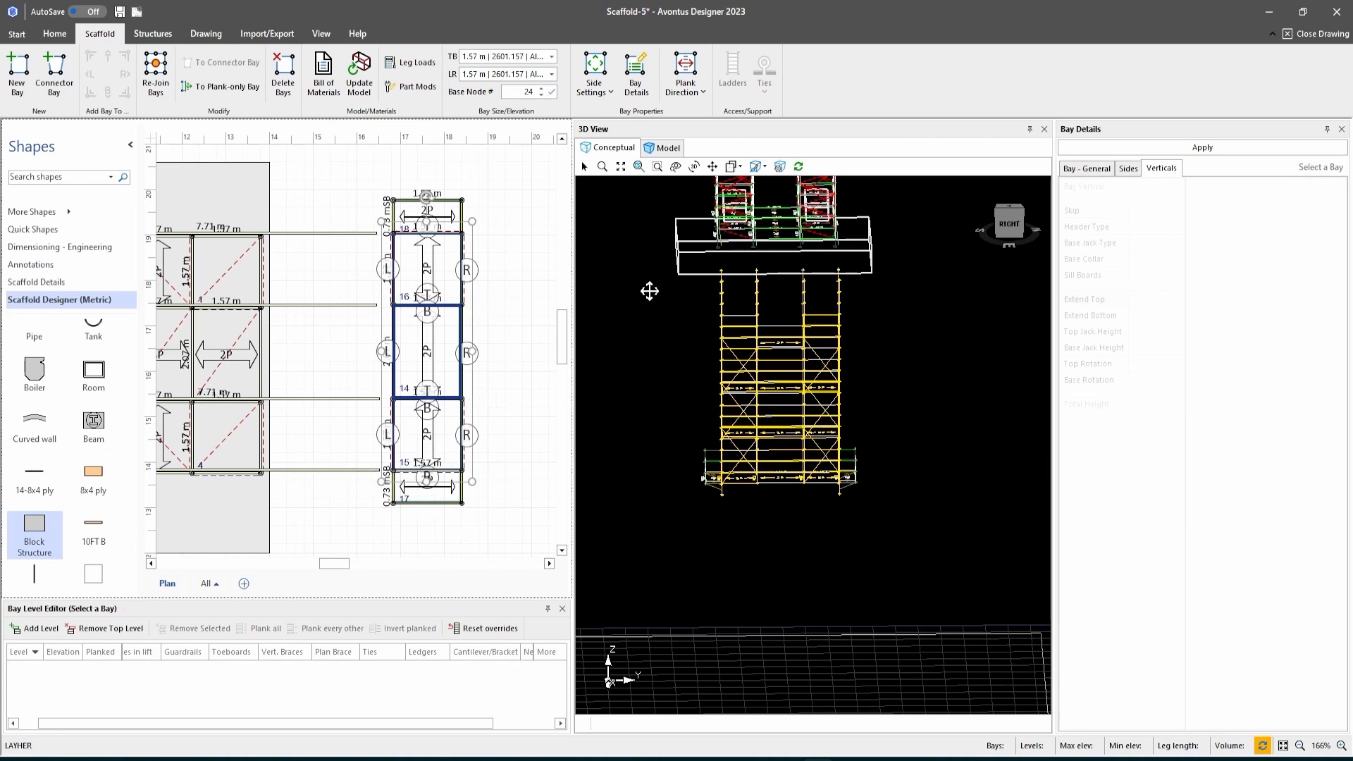
left_click(1009, 225)
scroll(864, 298, "up", 3)
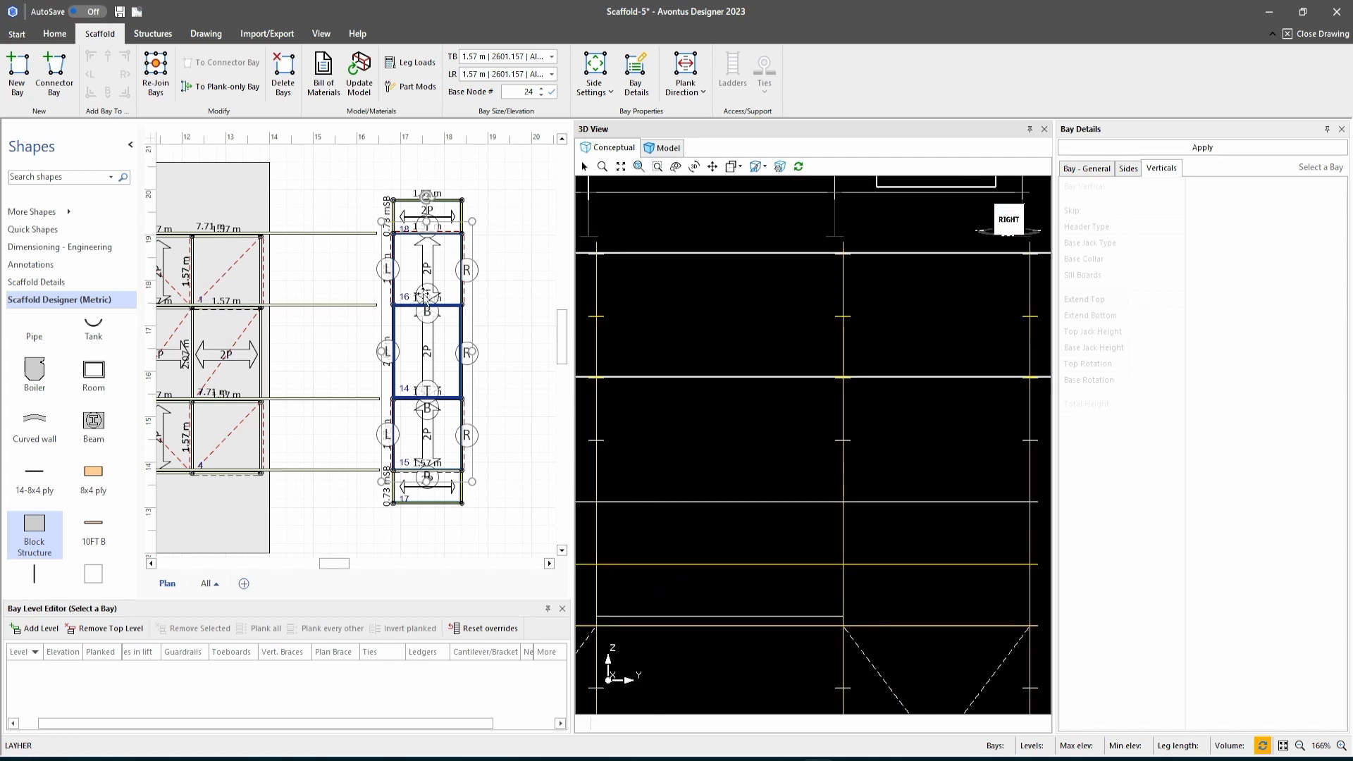
left_click_drag(761, 320, 745, 549)
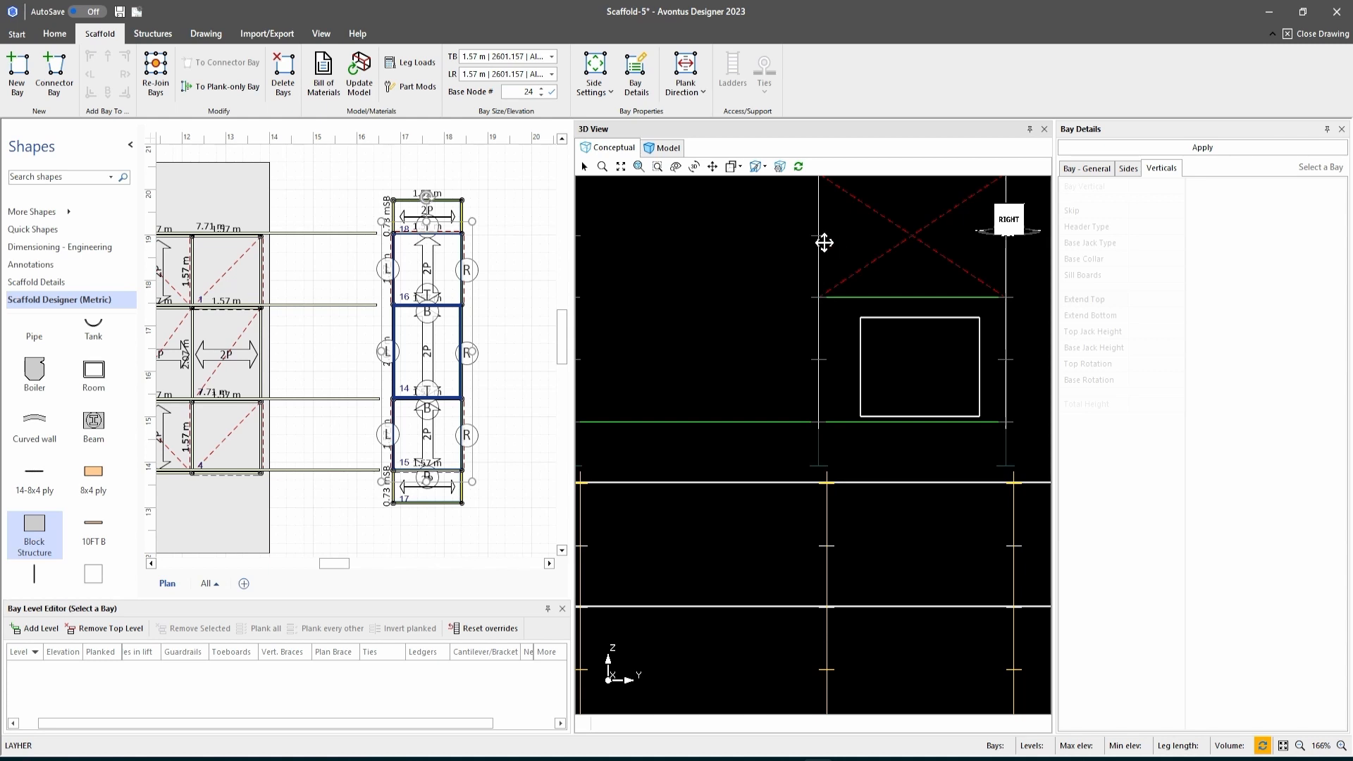
left_click(542, 90)
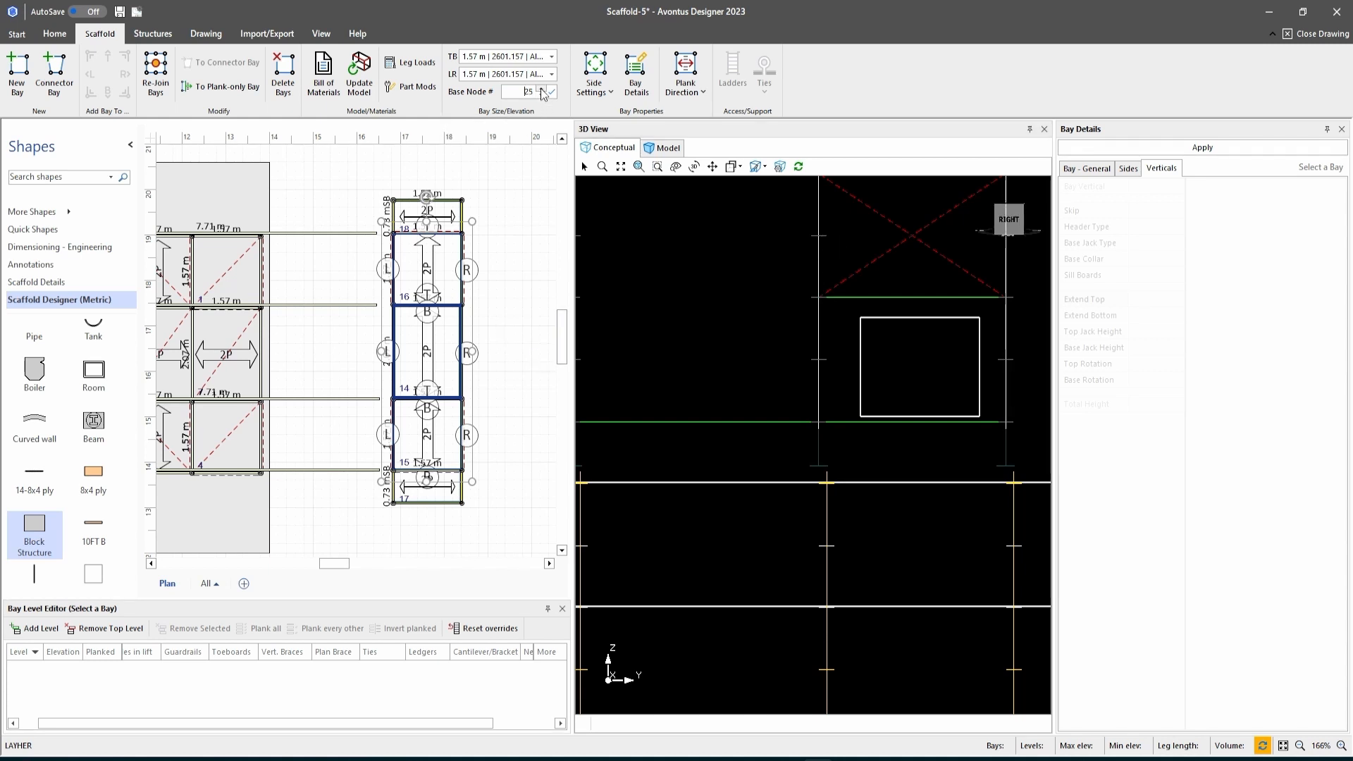
left_click(552, 92)
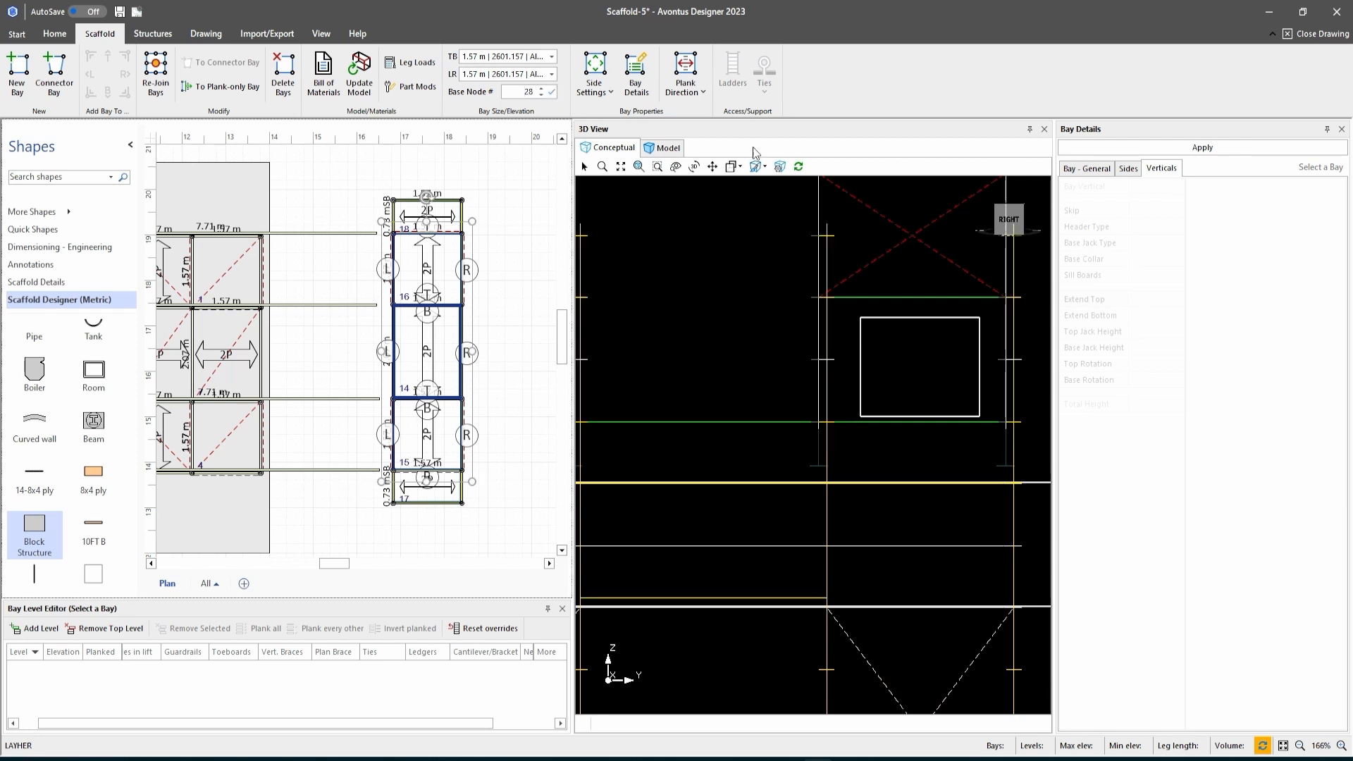
Build the detailed 3D model and examine the raised scaffold's position relative to the beams from the back and right sides.
left_click(672, 149)
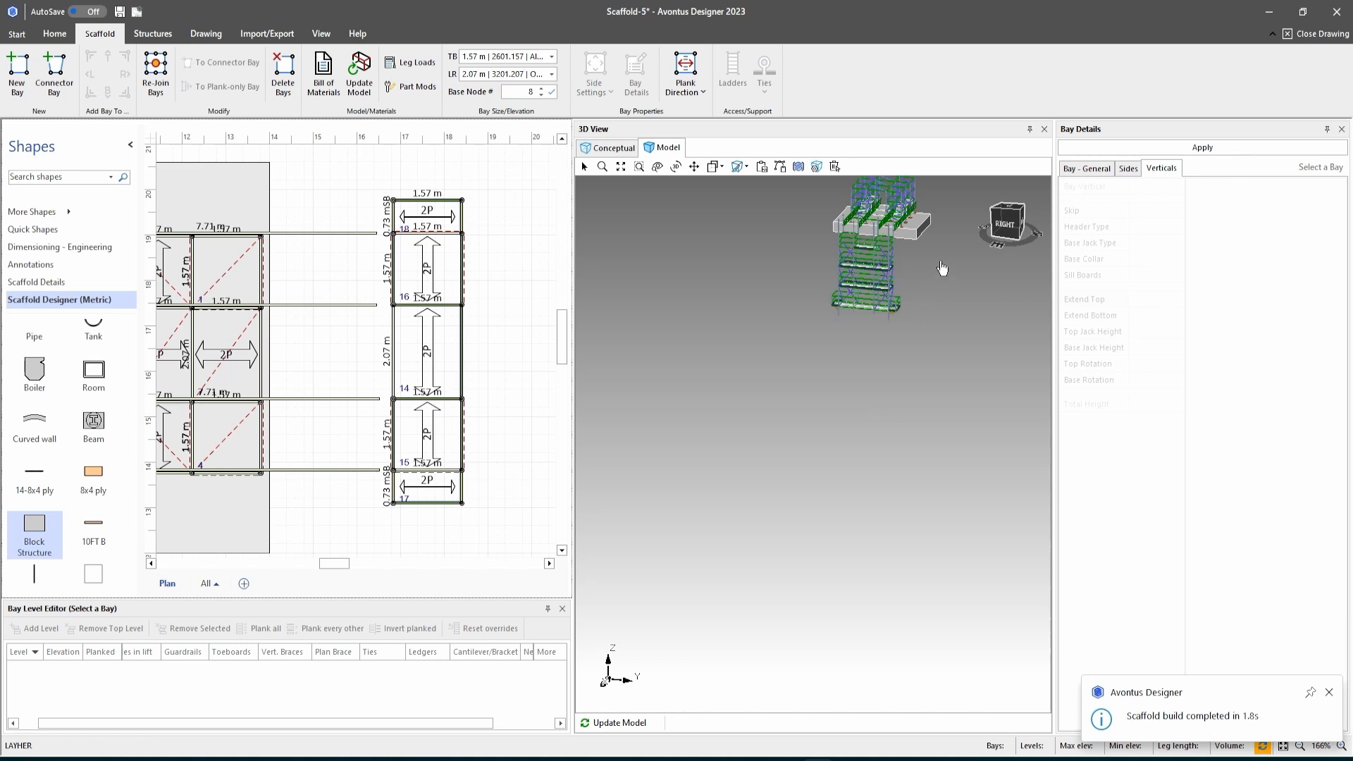
mouse_move(1019, 233)
left_mouse_down()
mouse_move(982, 235)
mouse_move(1011, 234)
left_mouse_up()
left_click(1010, 234)
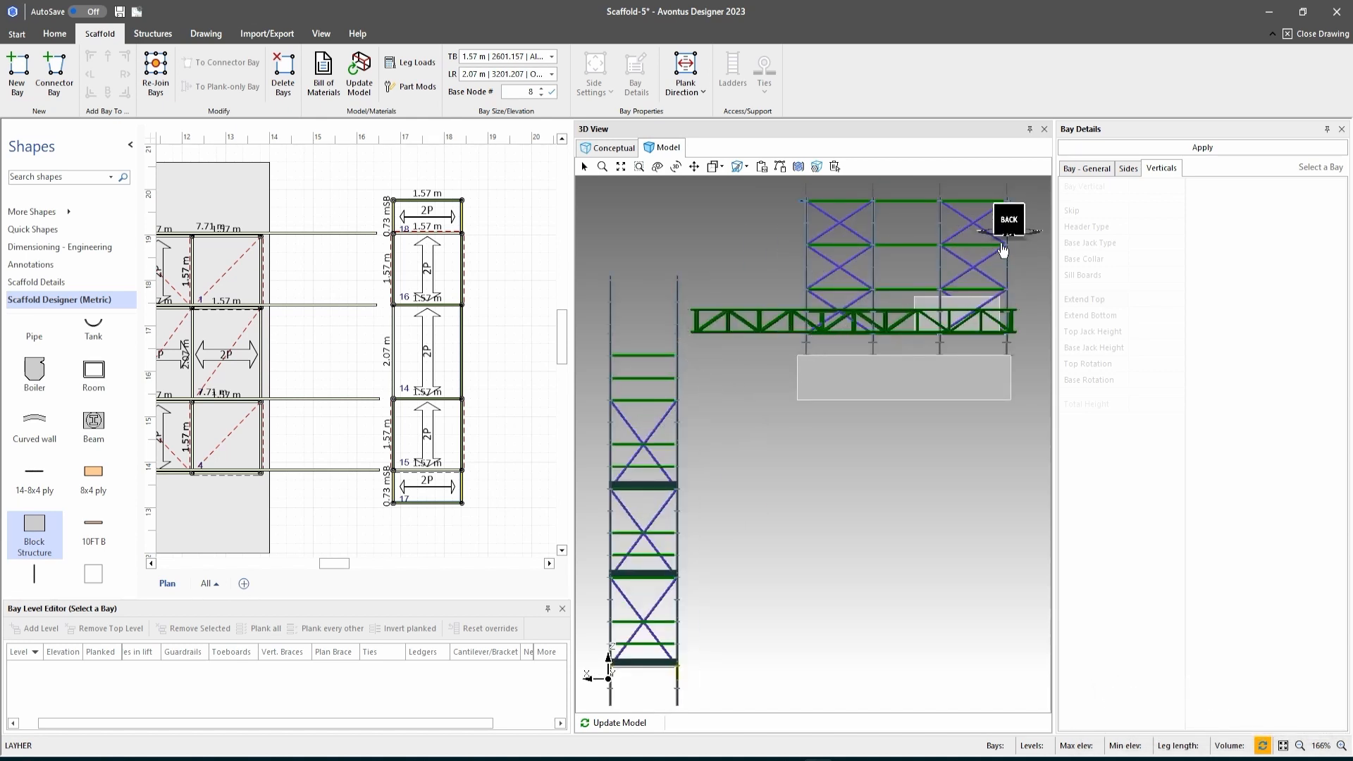
left_click_drag(995, 222, 1033, 227)
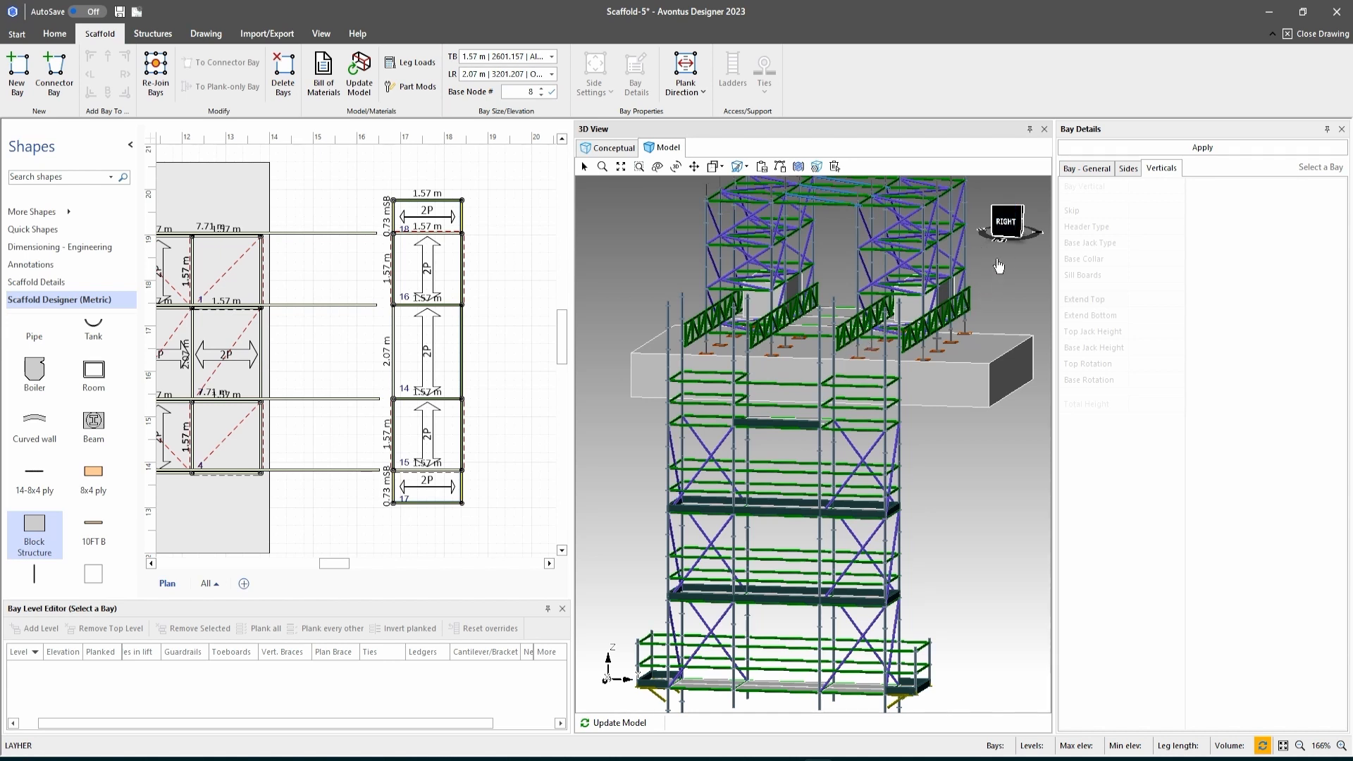
left_click(1019, 227)
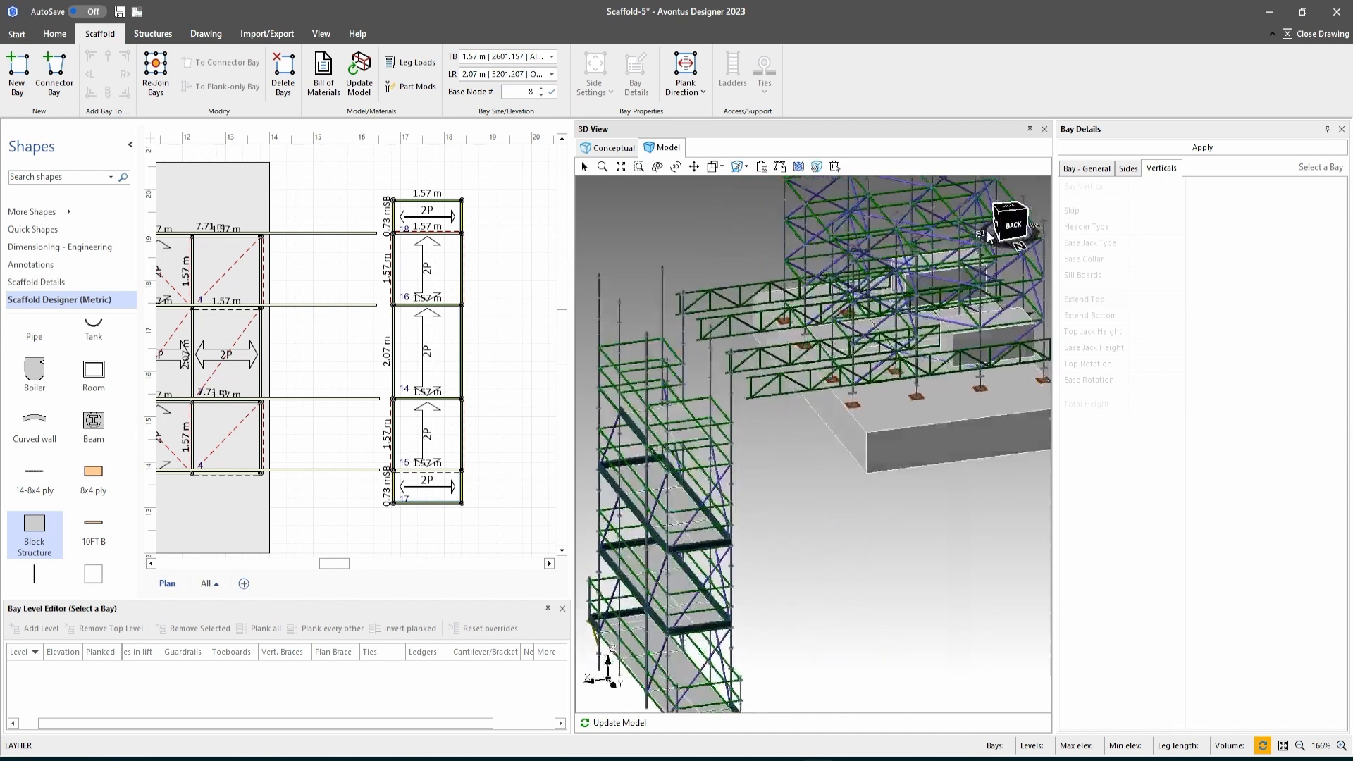
left_click_drag(978, 220, 1019, 233)
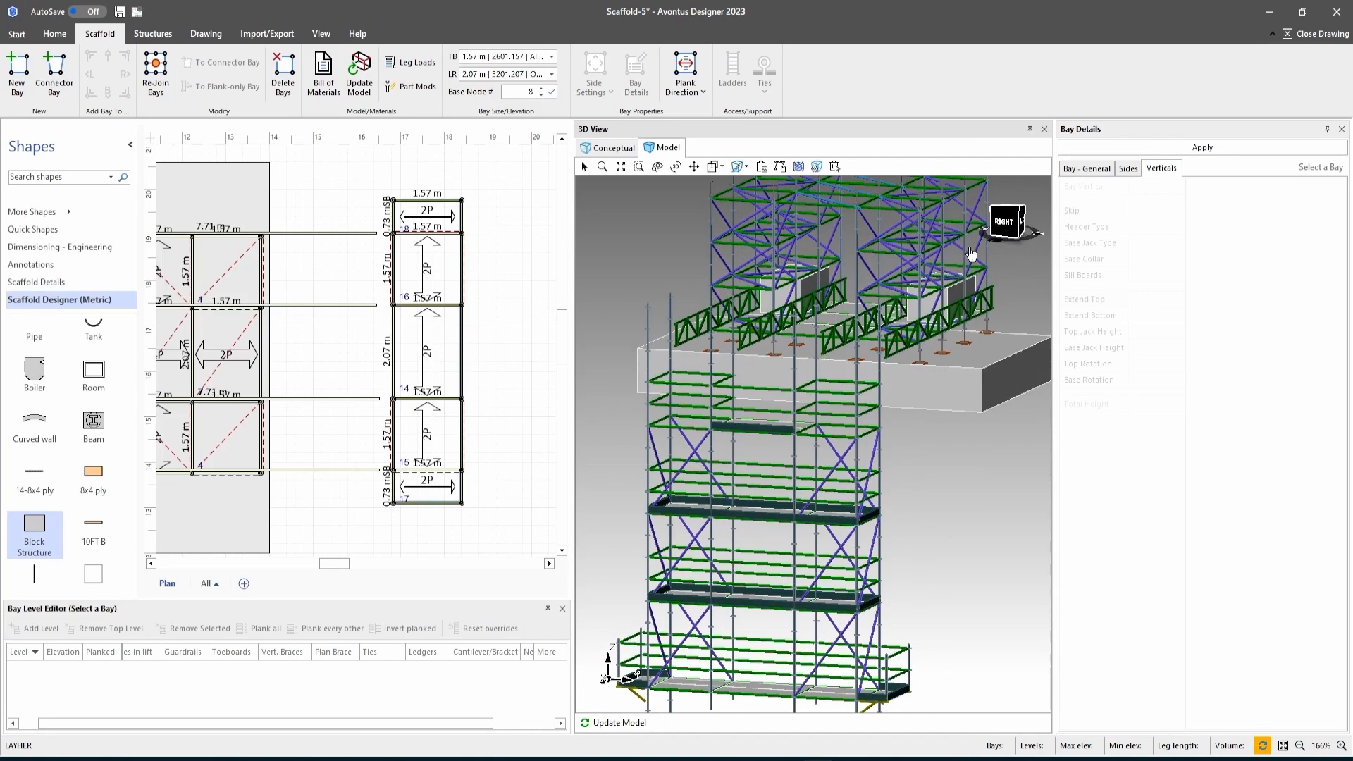
Set Extend Top to 2 for all verticals of bay 16.
left_click(434, 272)
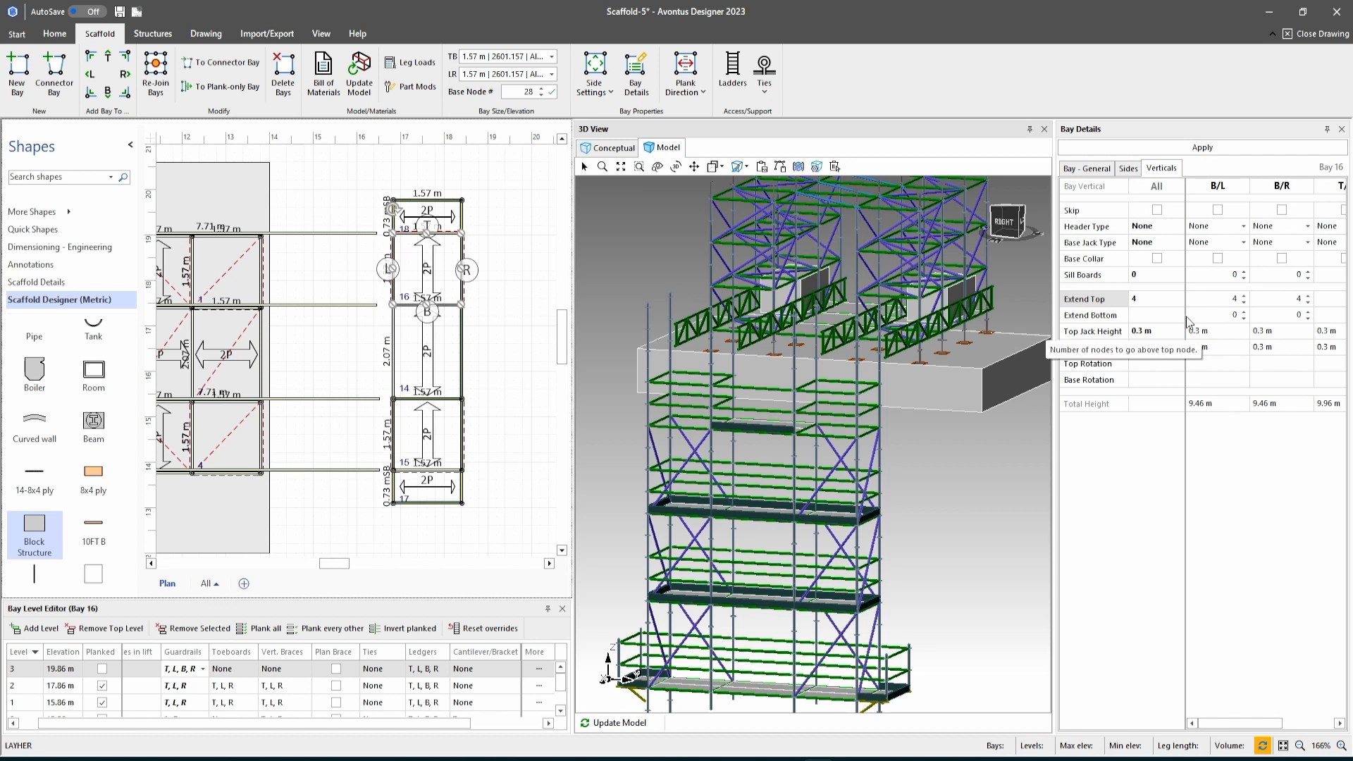
left_click(1242, 303)
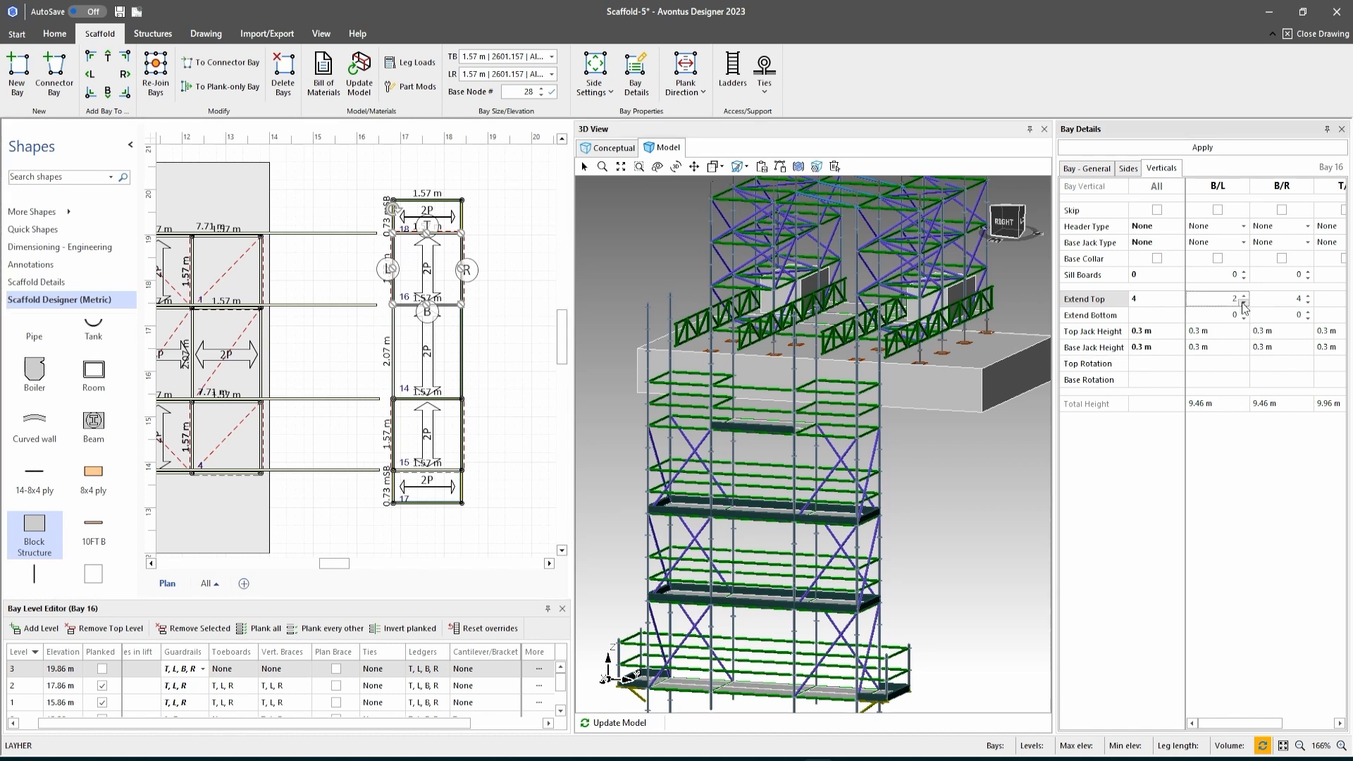
left_click(1155, 302)
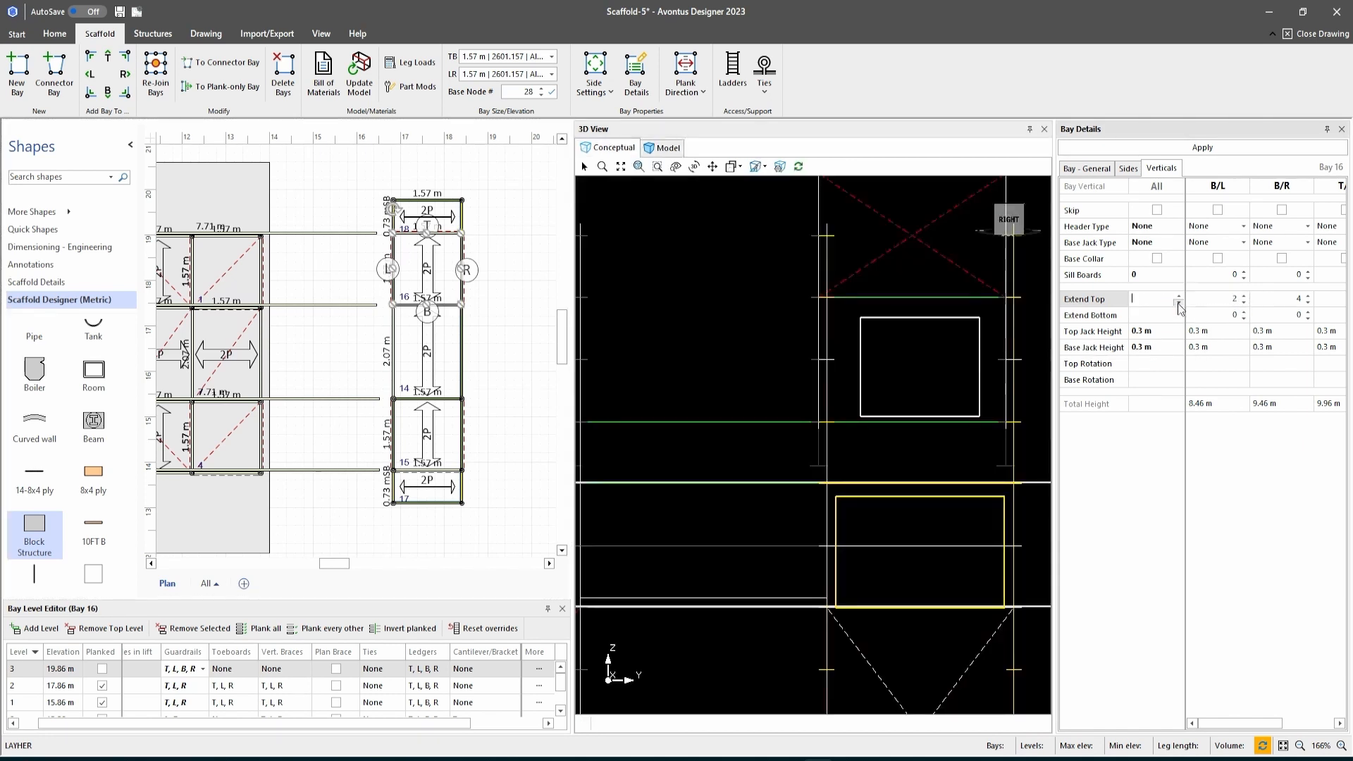
double_click(1244, 296)
left_click(1177, 303)
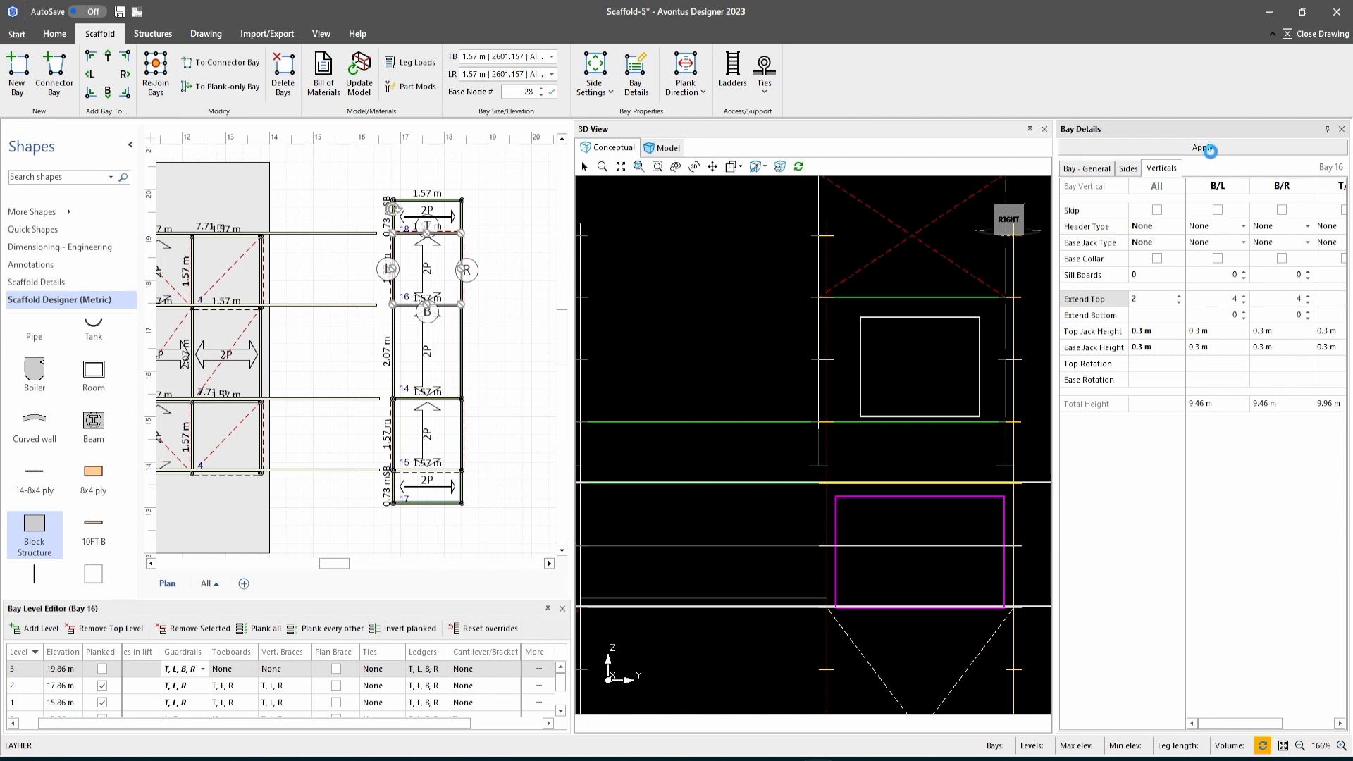
Set Extend Top to 1 for all verticals of bay 15 and apply the change.
left_click(435, 430)
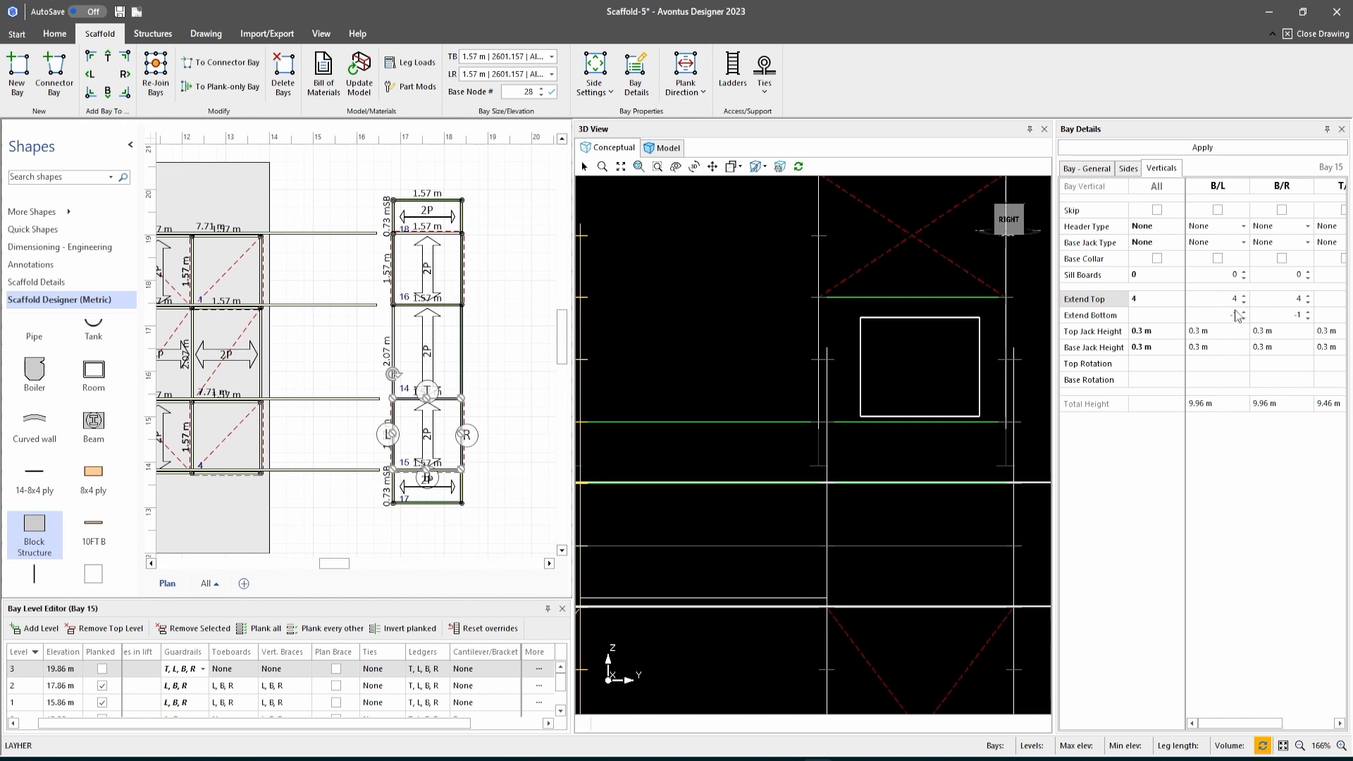
left_click(1175, 303)
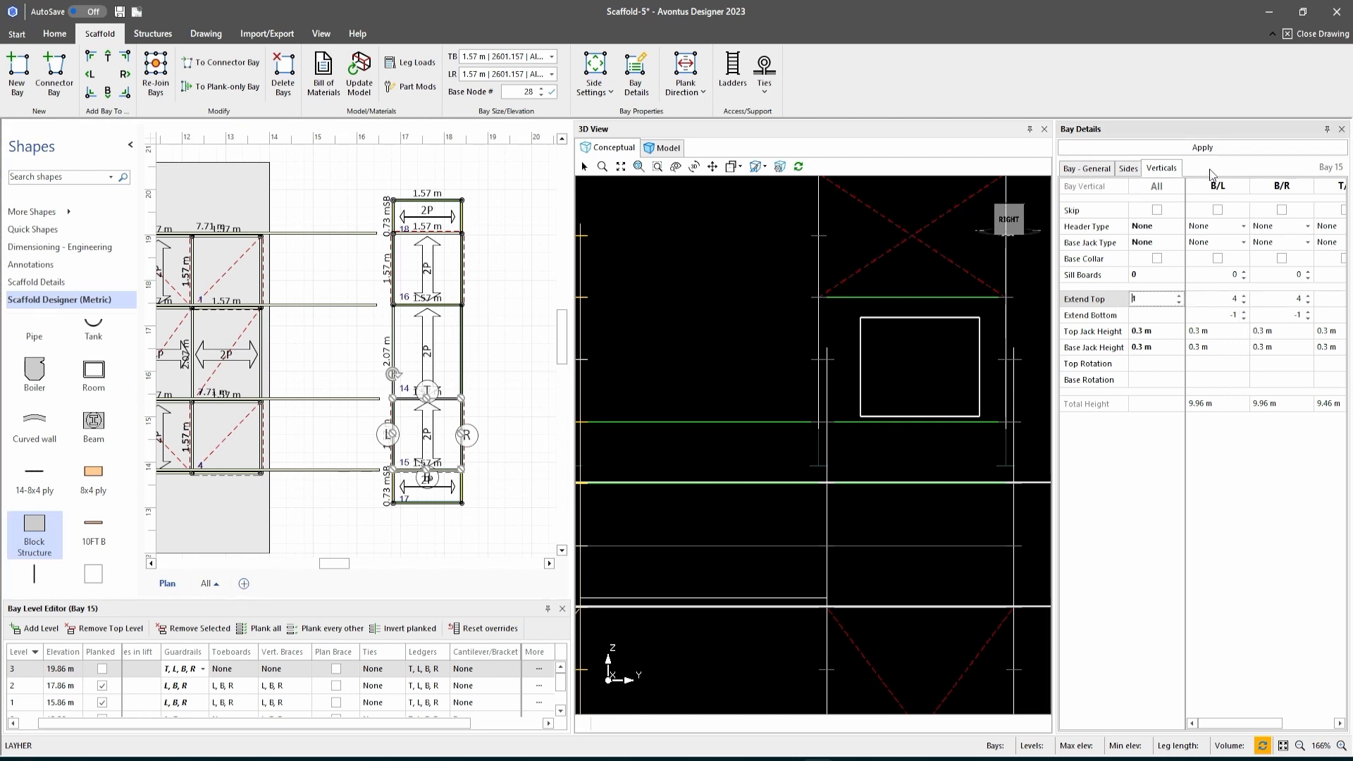
left_click(1211, 146)
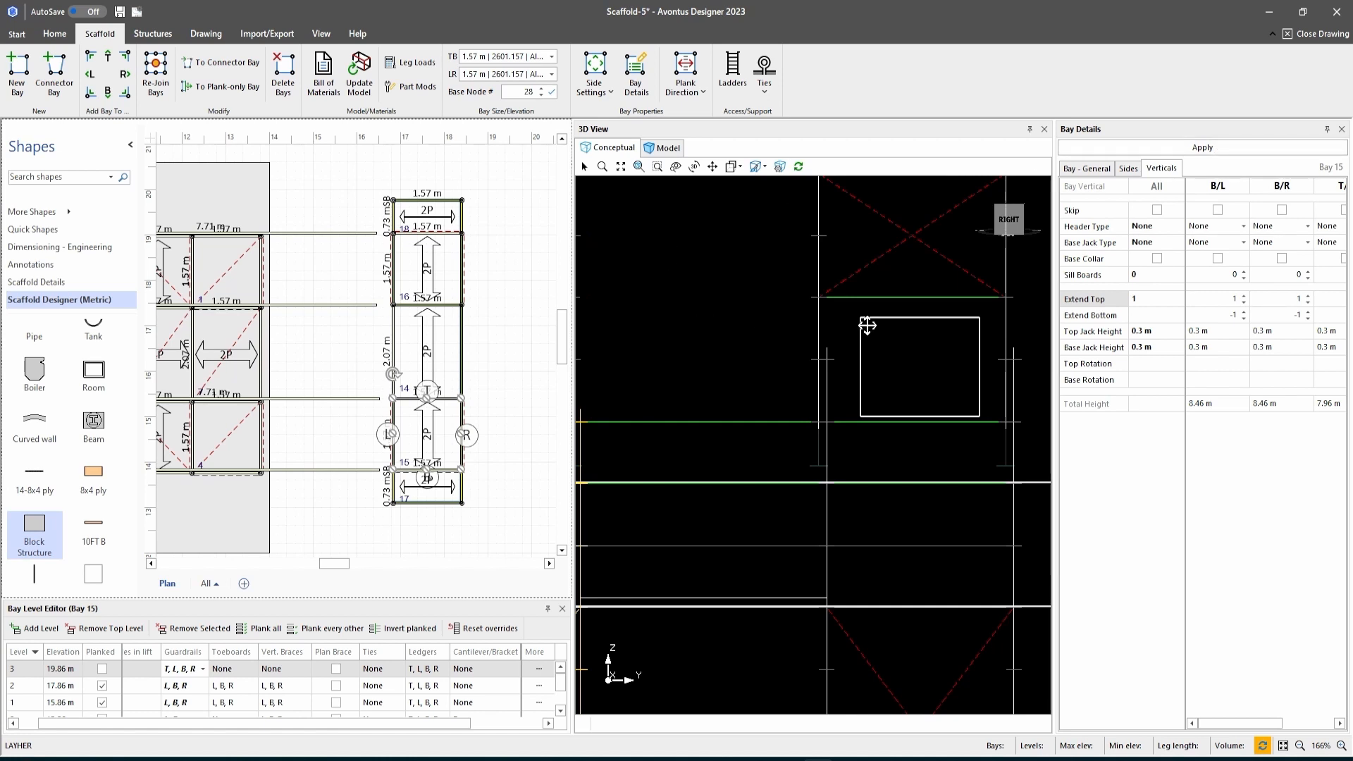
scroll(789, 377, "down", 3)
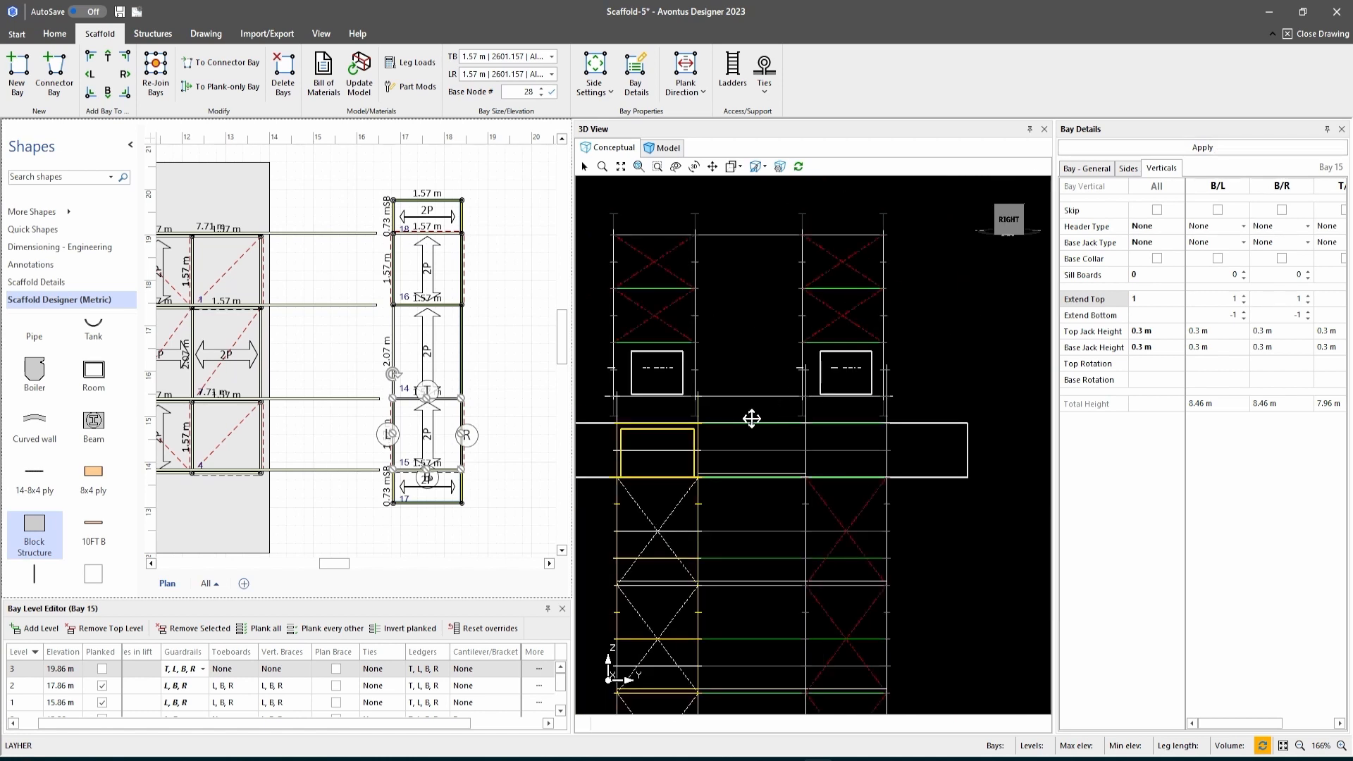
mouse_move(1024, 227)
left_mouse_down()
mouse_move(978, 229)
mouse_move(1038, 219)
left_mouse_up()
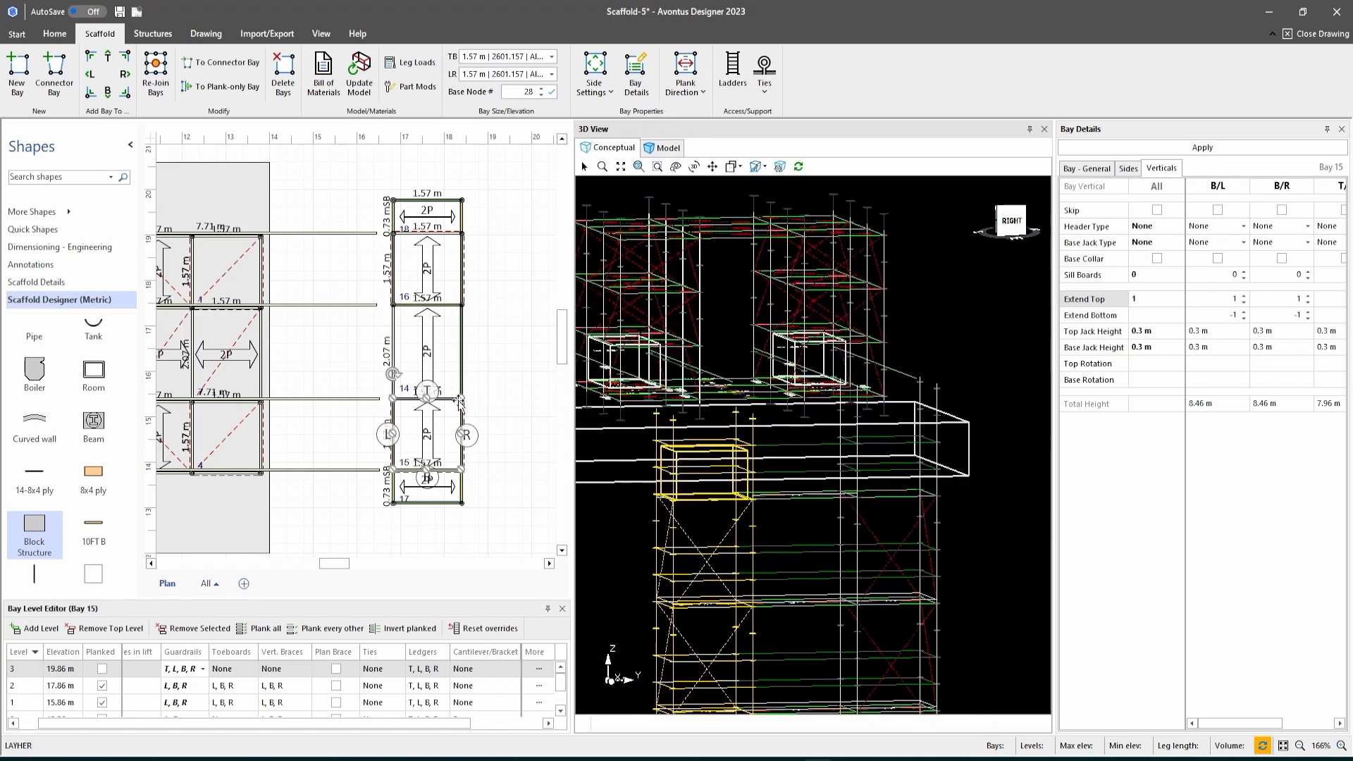
Set Extend Top to 1 for all verticals of bay 16.
left_click(451, 278)
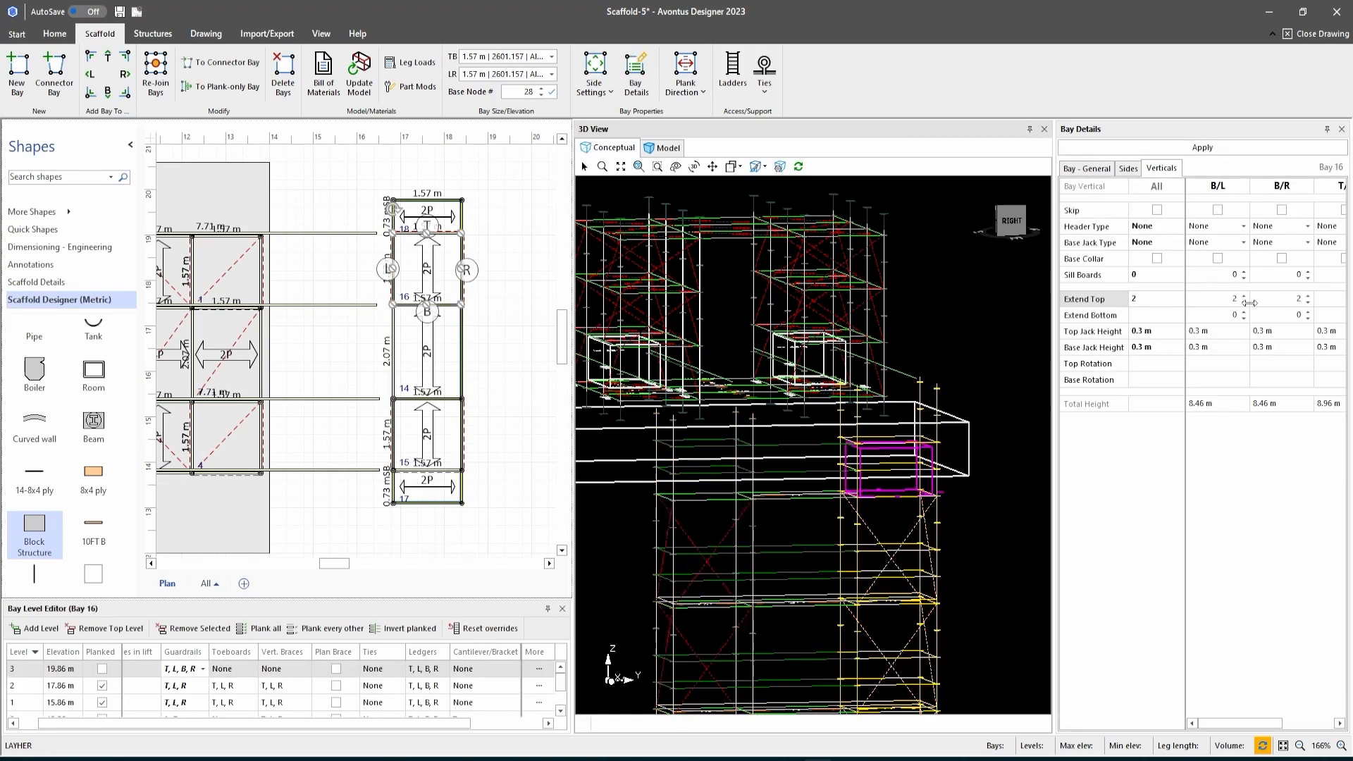
mouse_move(1241, 720)
left_mouse_down()
mouse_move(1316, 725)
mouse_move(1223, 720)
left_mouse_up()
left_click(1176, 304)
left_click(1178, 303)
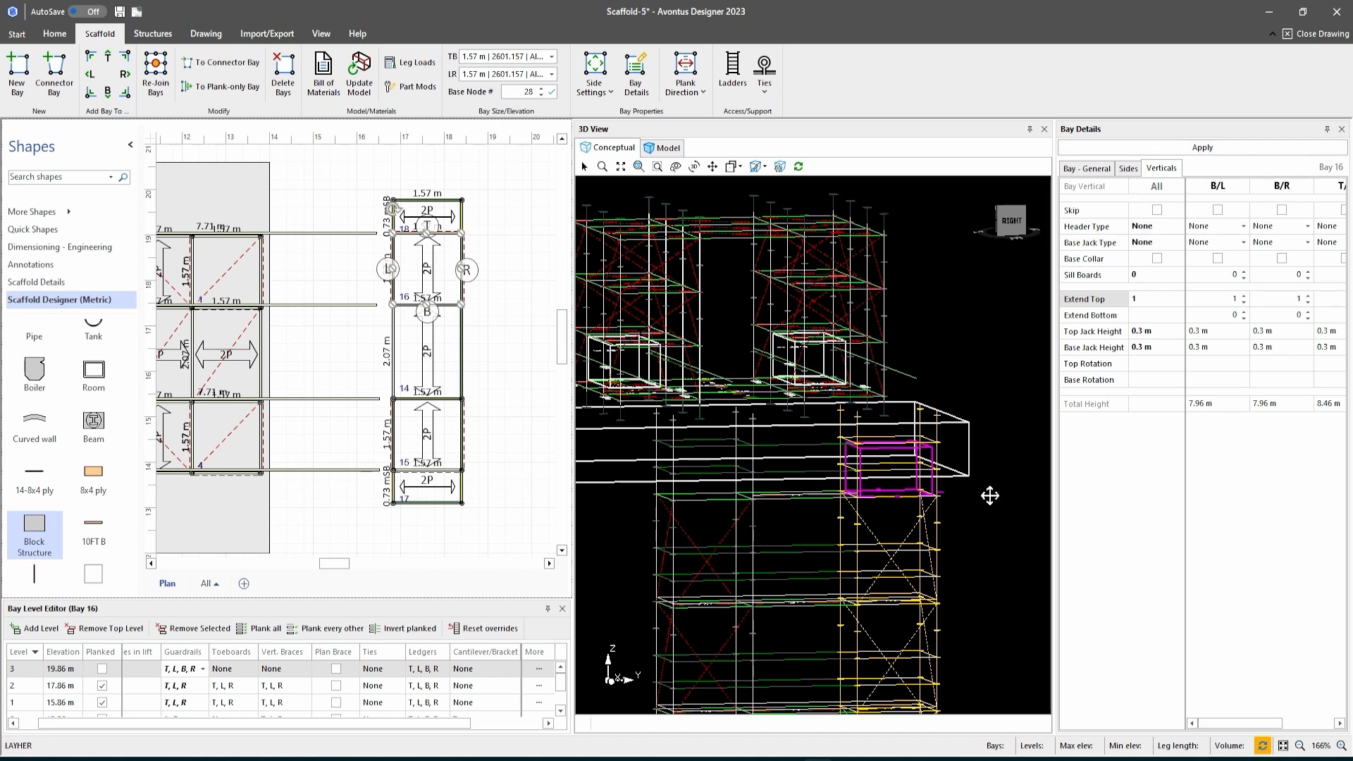
Raise the three main bays of the suspended scaffold by setting their shared Base Node # to 32.
scroll(902, 480, "down", 3)
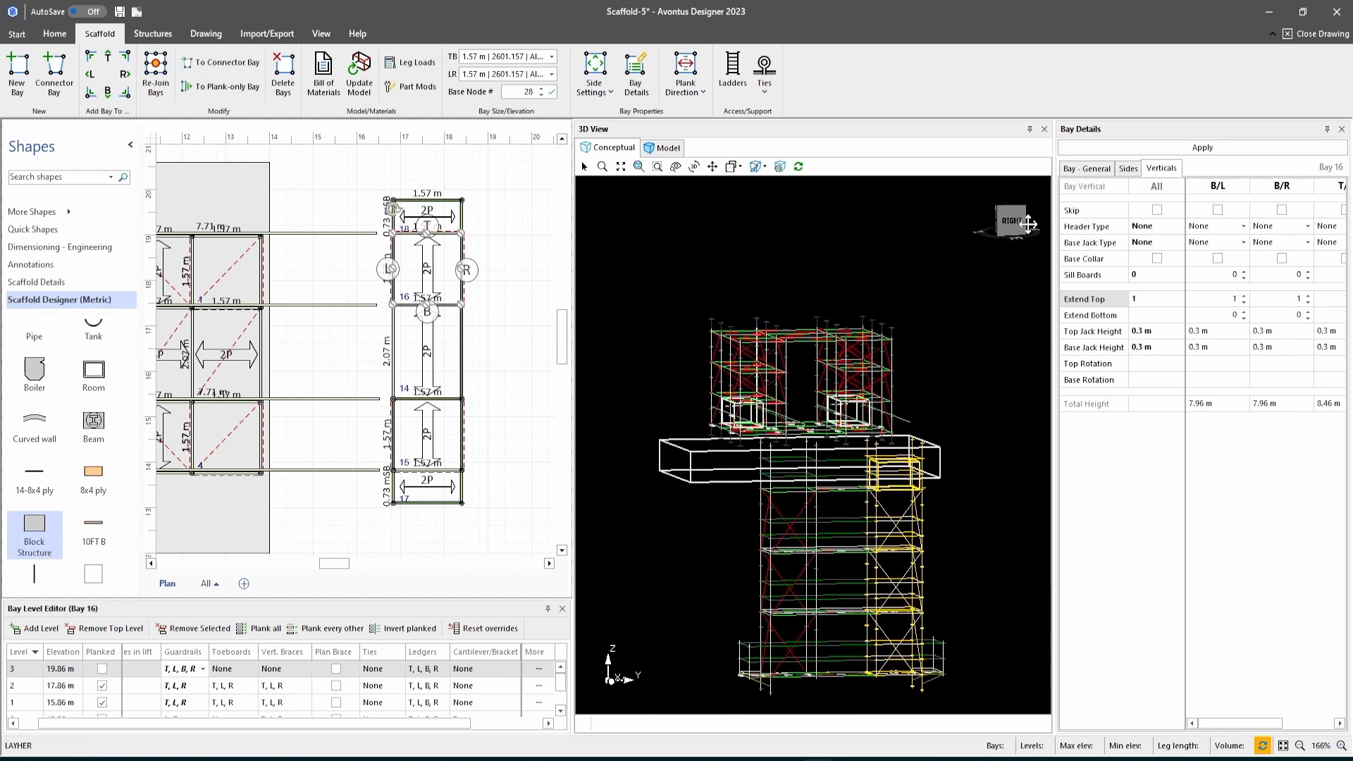
left_click_drag(1028, 223, 978, 223)
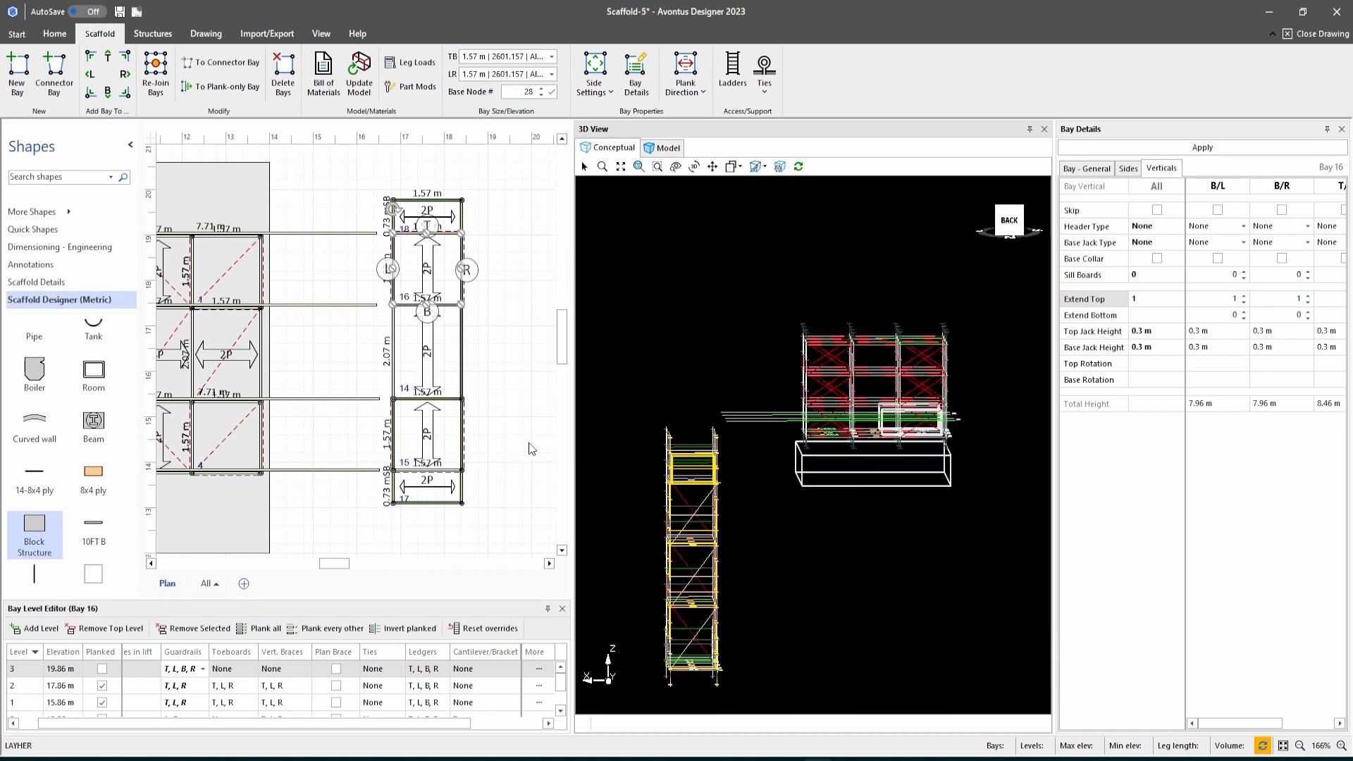
left_click_drag(501, 484, 379, 221)
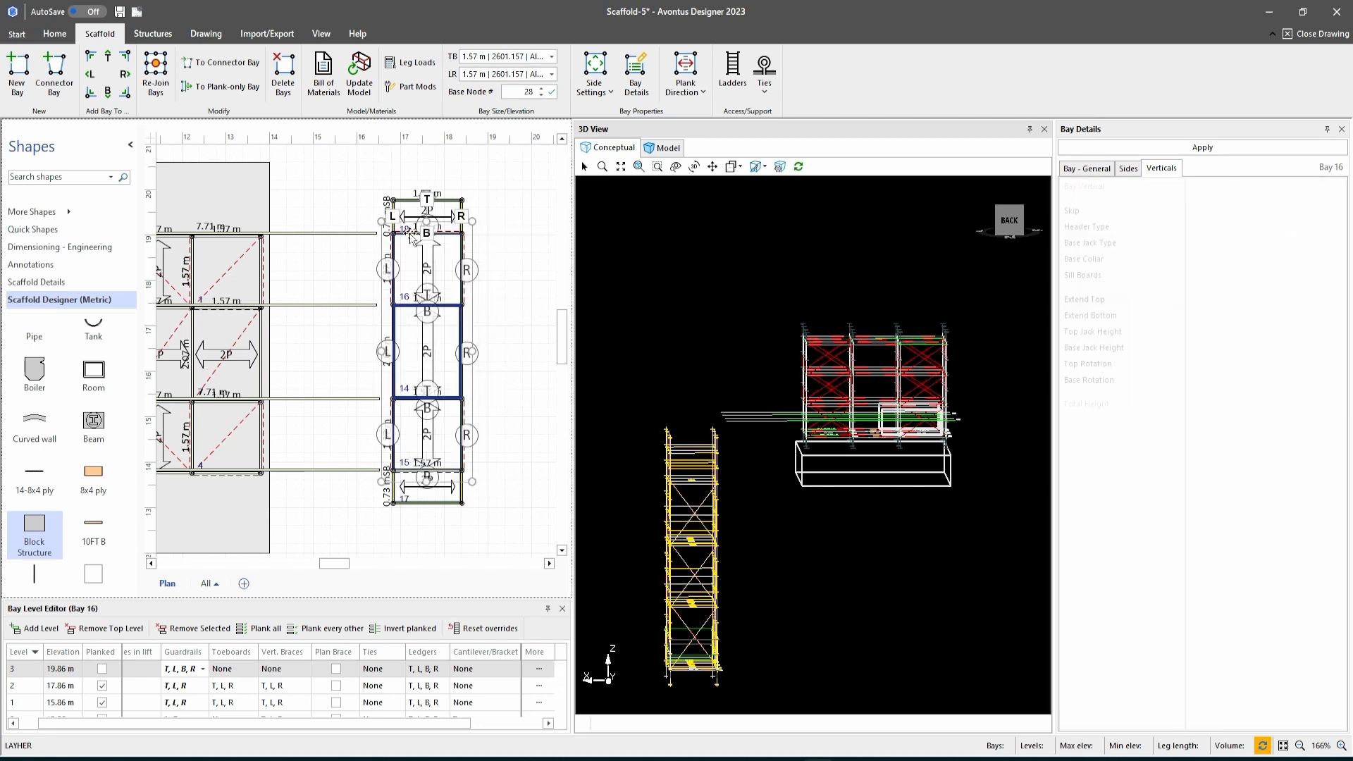
left_click(540, 88)
left_click(540, 88)
left_click(540, 89)
left_click(554, 92)
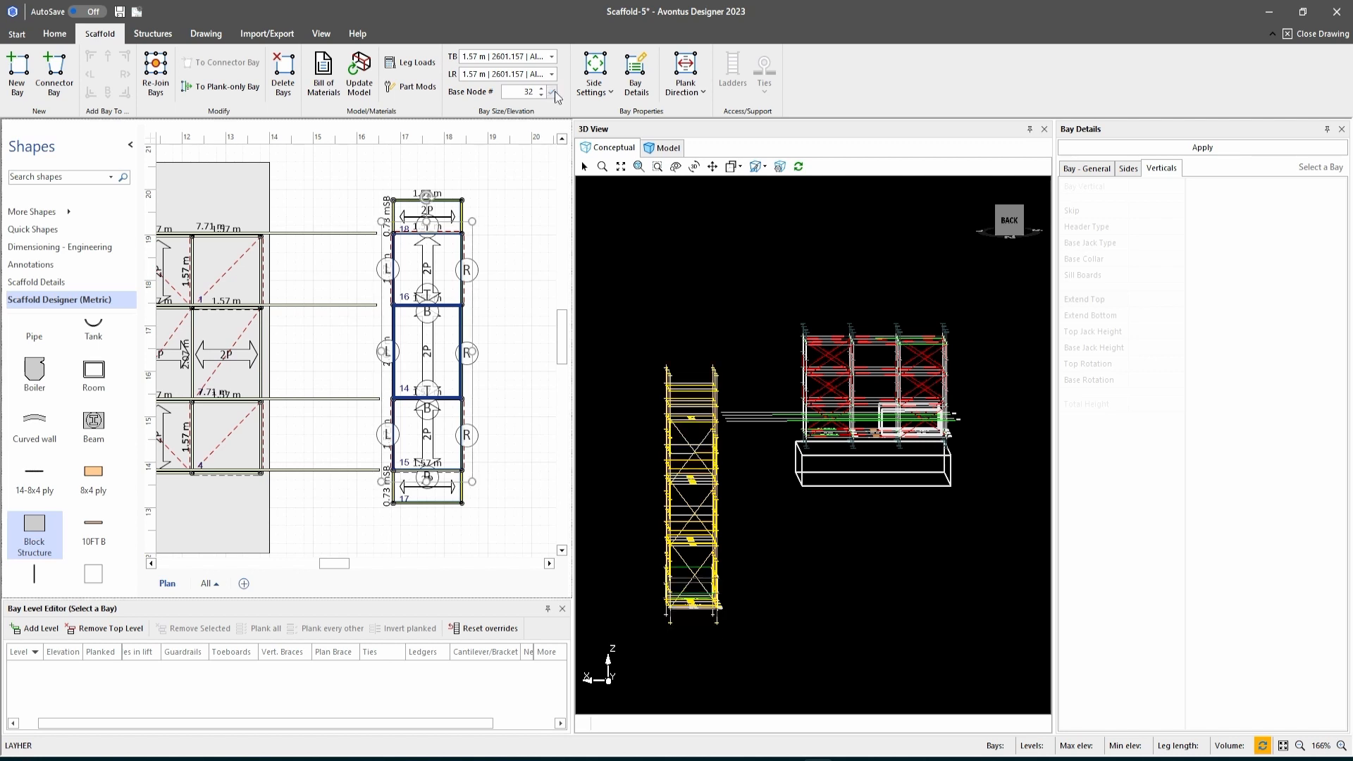
Build the detailed 3D model and examine the raised scaffold's height against the projecting beams from the right side and at an angle.
left_click(668, 149)
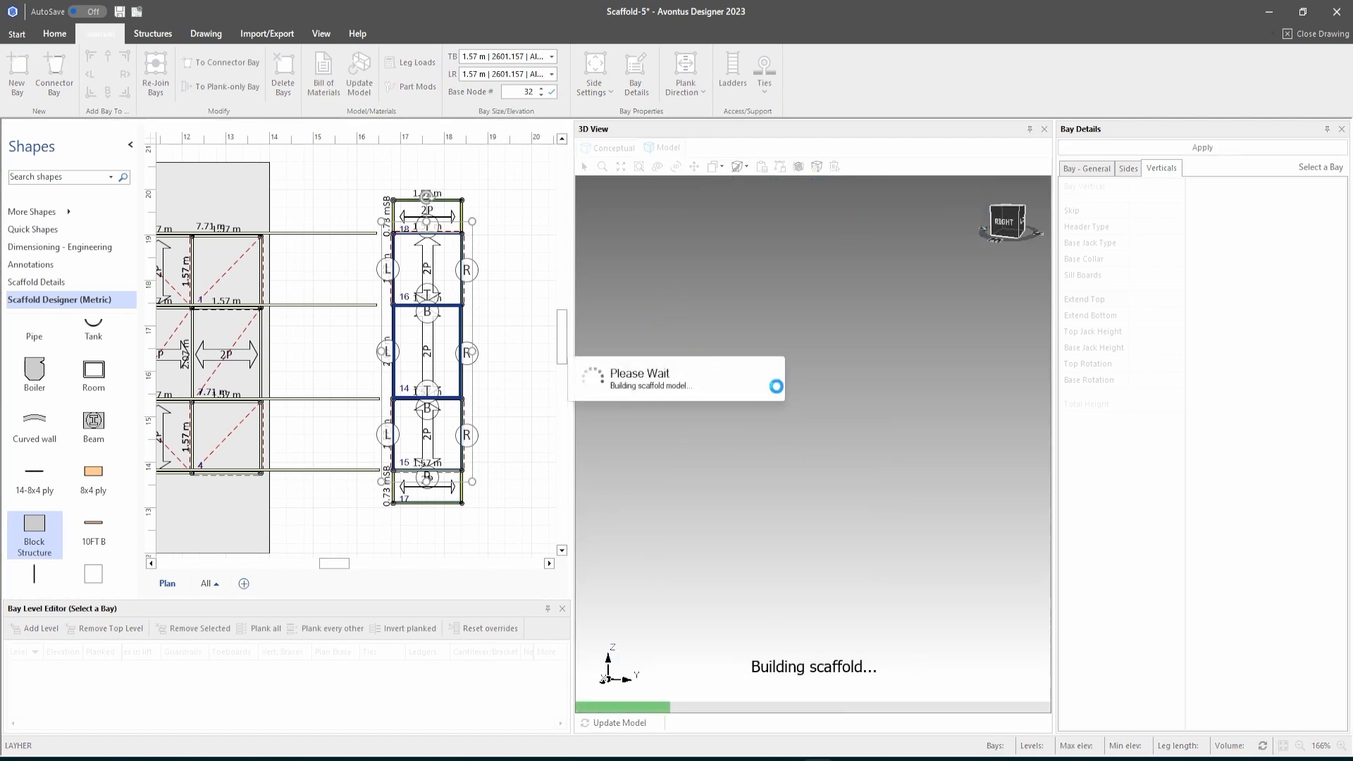
left_click(1008, 227)
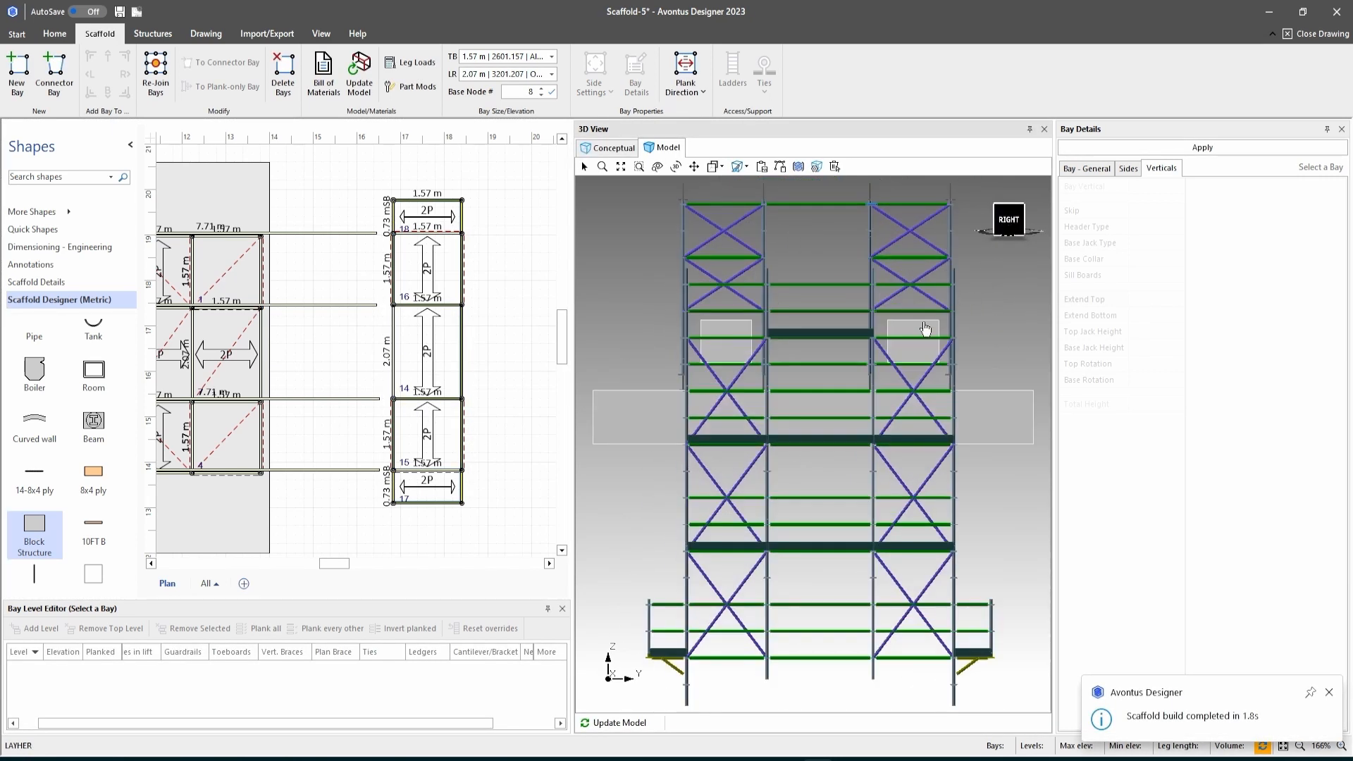
scroll(867, 366, "down", 3)
scroll(854, 339, "up", 3)
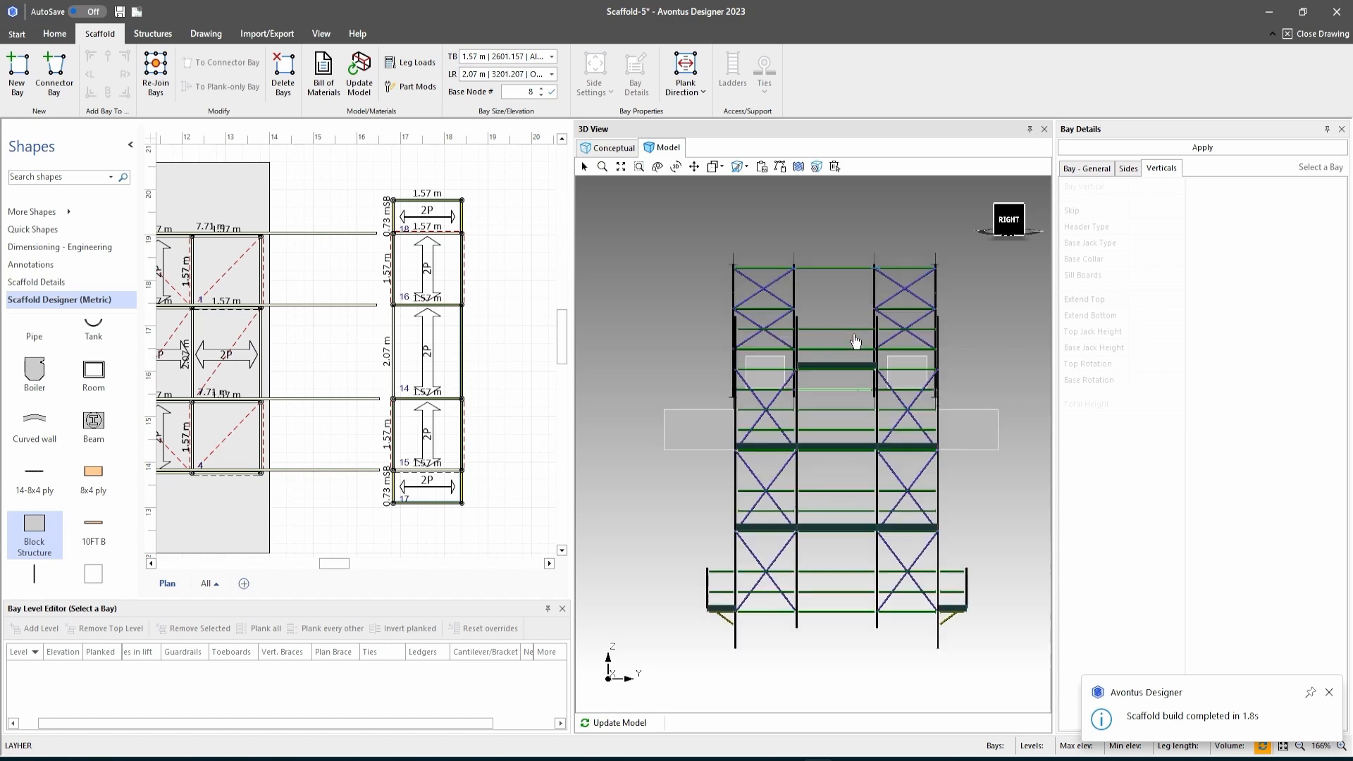
left_click(1025, 220)
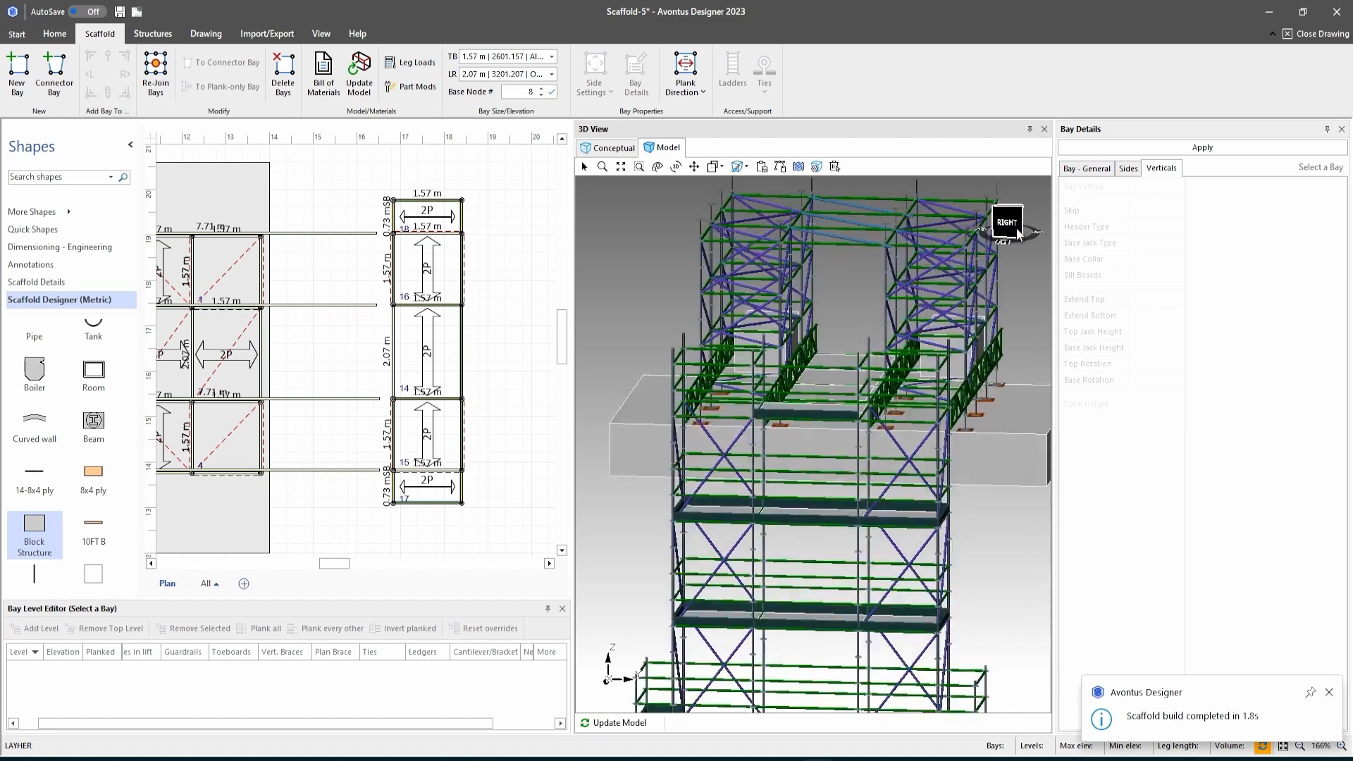
mouse_move(1009, 238)
left_mouse_down()
mouse_move(995, 233)
mouse_move(998, 245)
mouse_move(1021, 229)
left_mouse_up()
left_click(1020, 228)
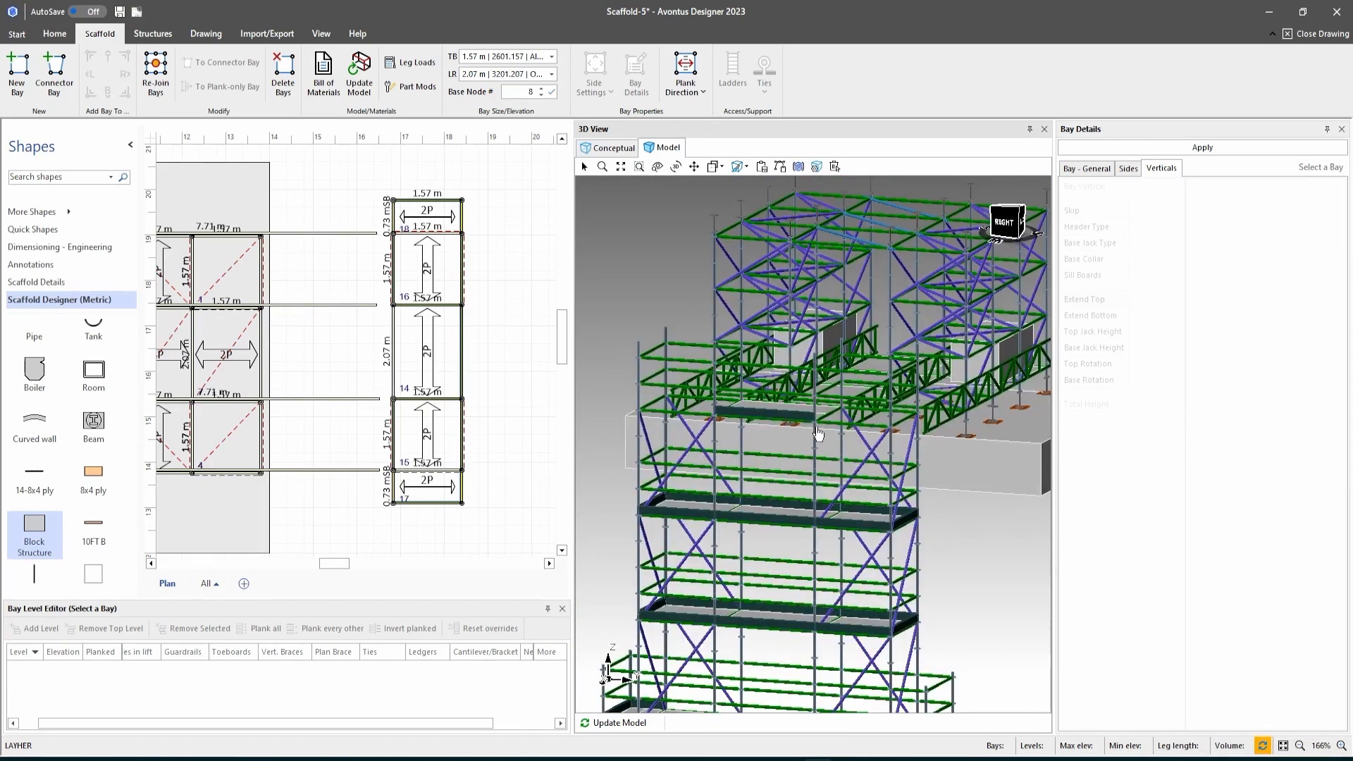
left_click(1006, 223)
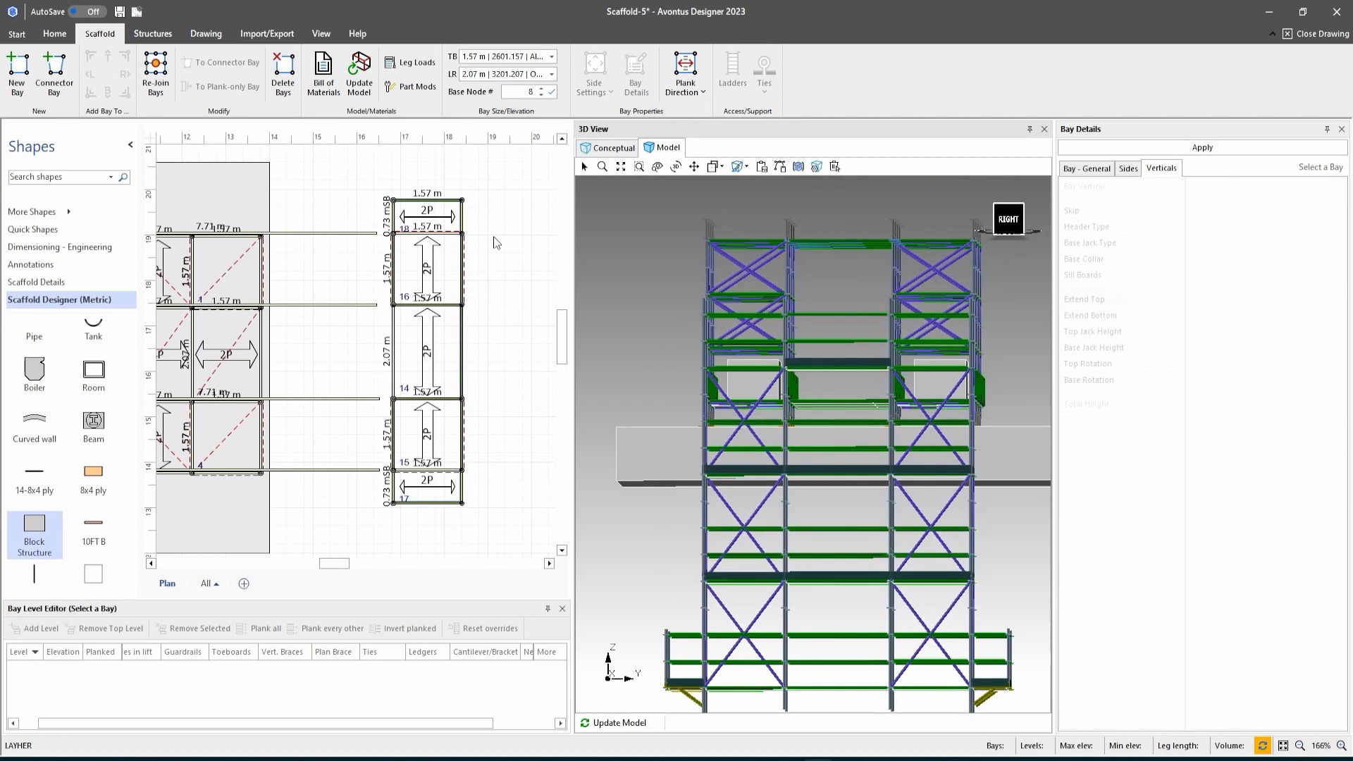
Lower the three main bays by setting their shared Base Node # to 31 and rebuild the detailed 3D model.
left_click_drag(487, 228, 376, 482)
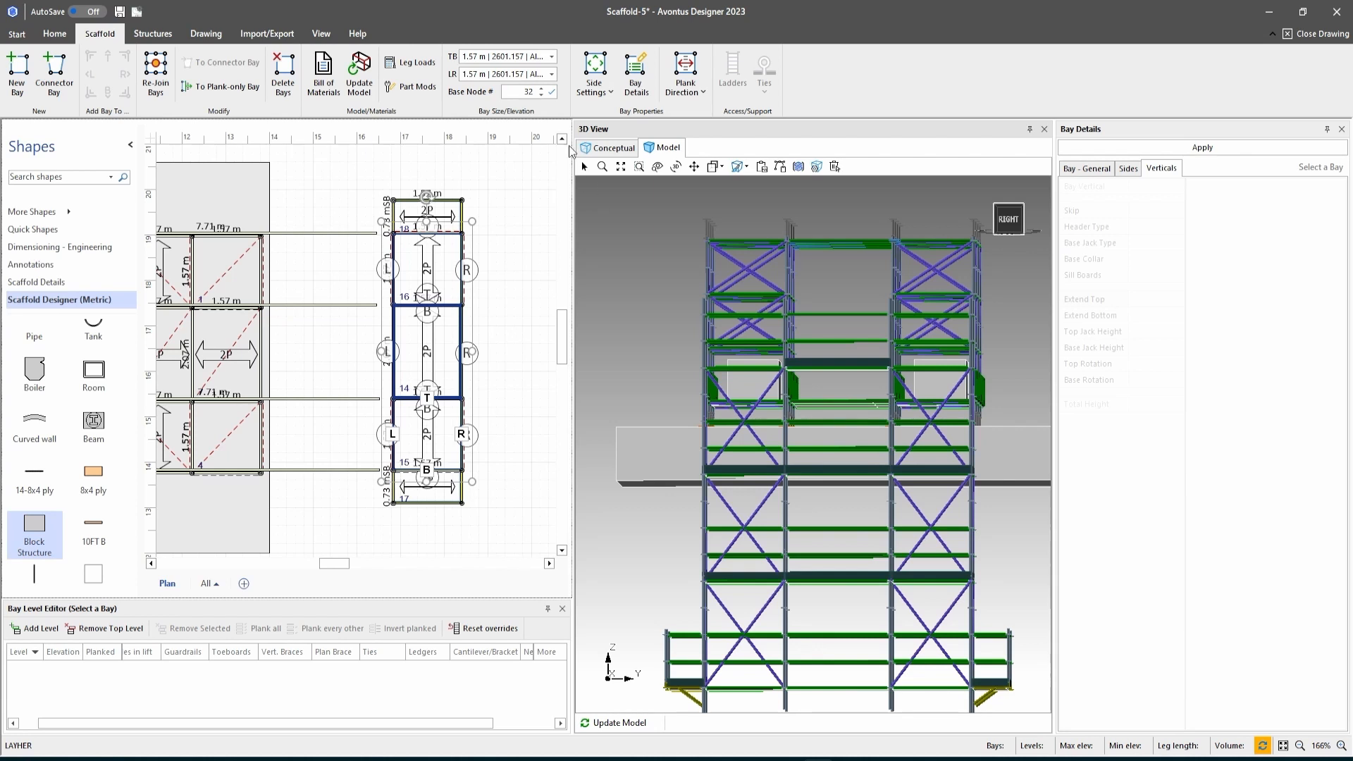
left_click(551, 94)
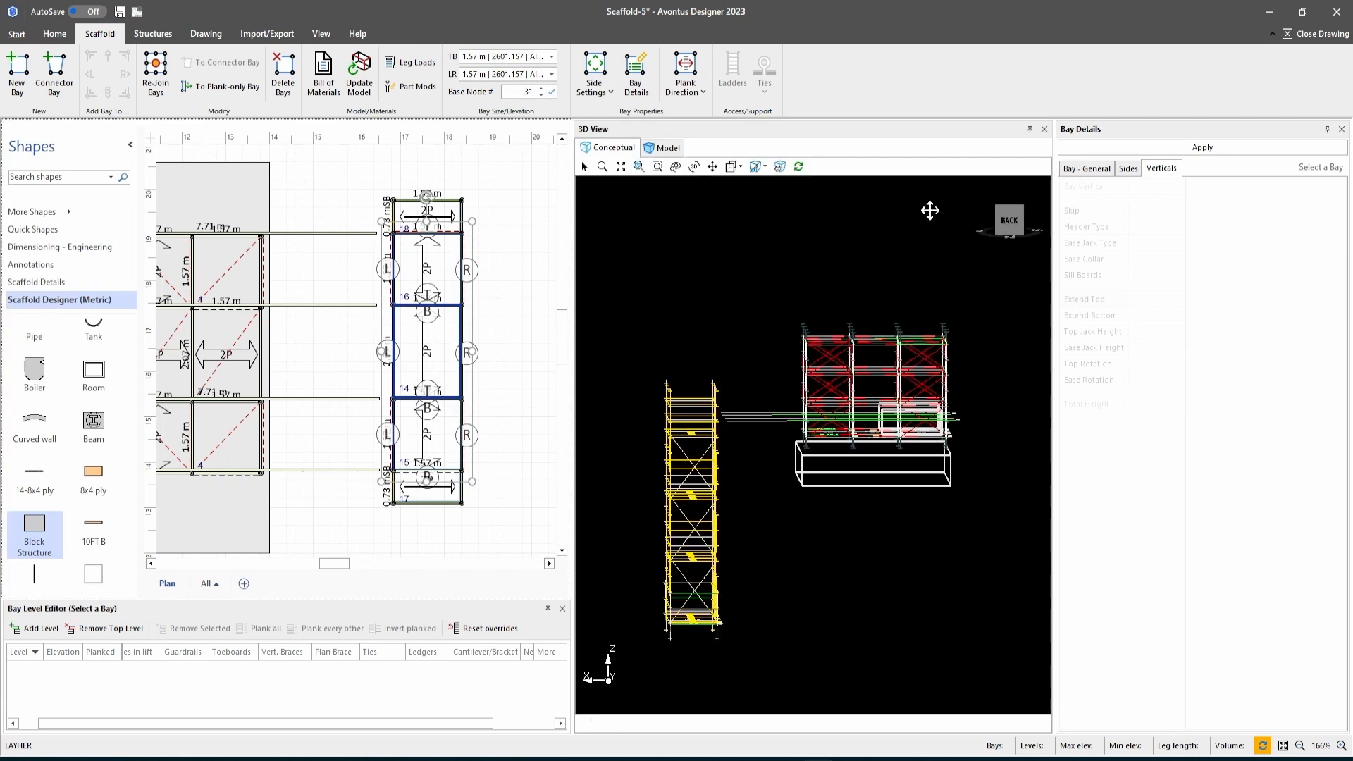
left_click(665, 149)
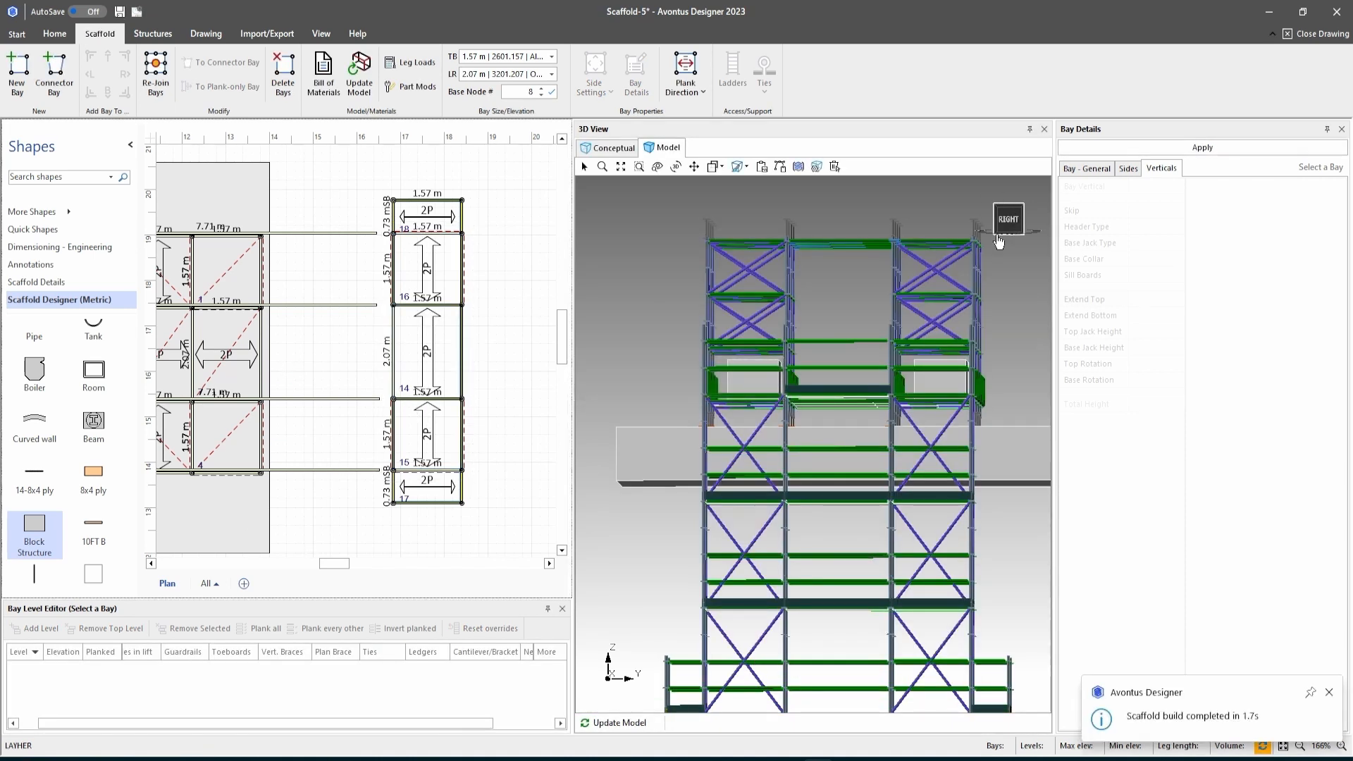
Move all five bays of the suspended scaffold together toward the main scaffold so they lie within the length of the projecting beams.
mouse_move(1015, 228)
left_mouse_down()
mouse_move(994, 238)
mouse_move(1046, 232)
mouse_move(1000, 227)
left_mouse_up()
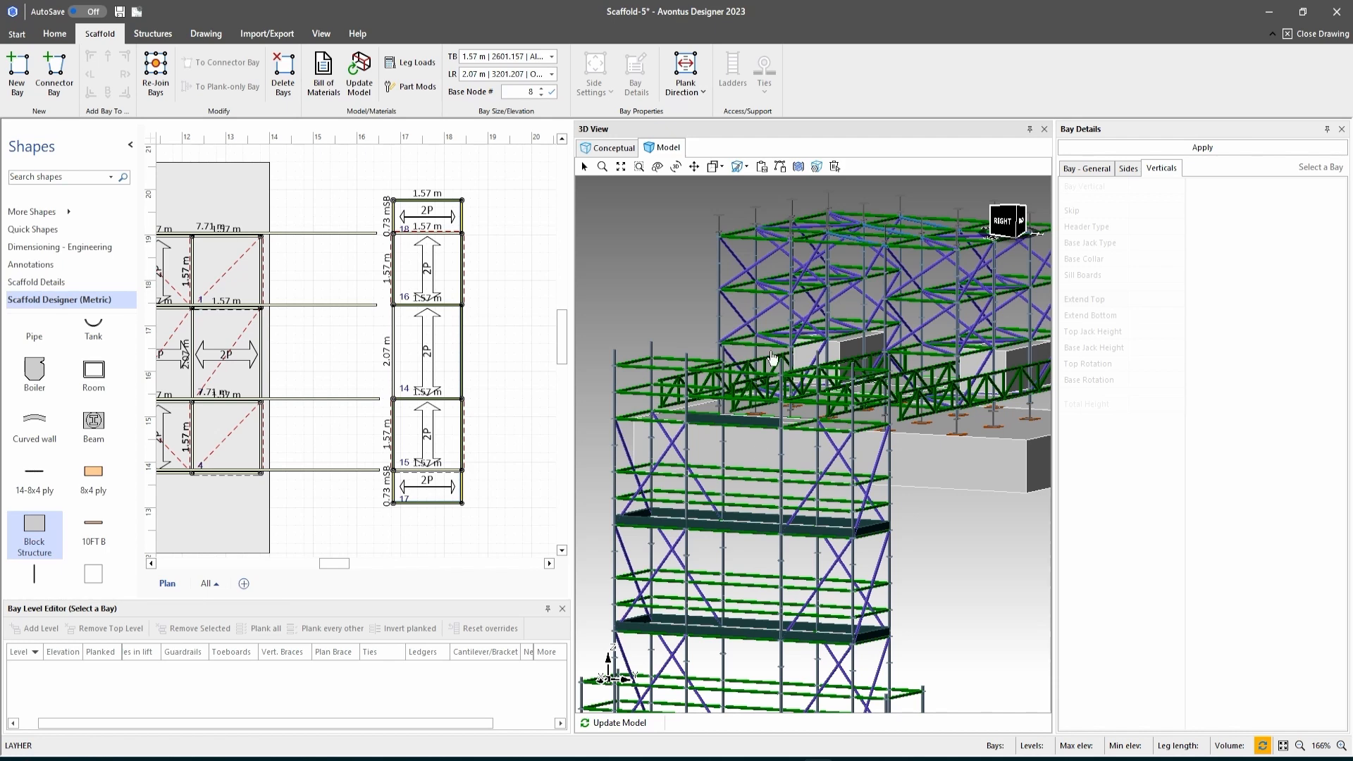
left_click_drag(1014, 229, 987, 261)
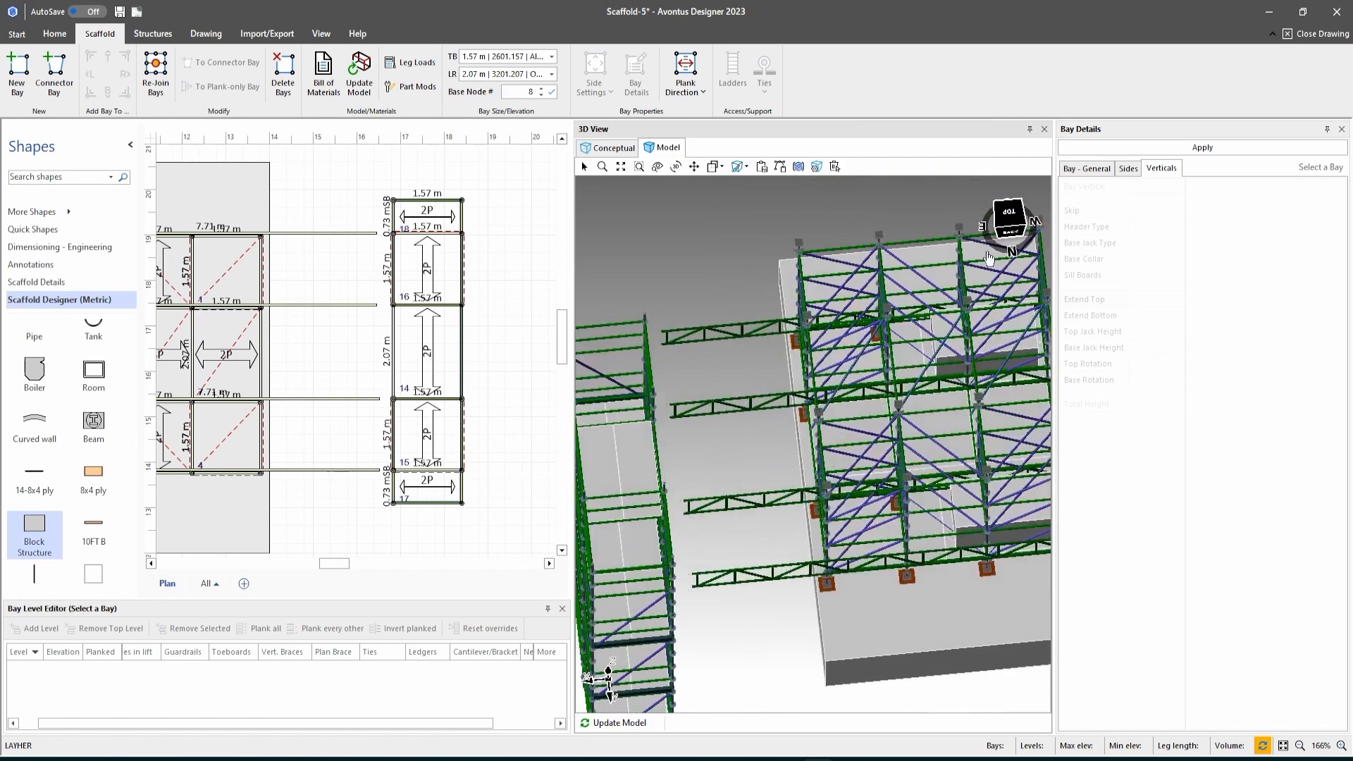
left_click(1008, 214)
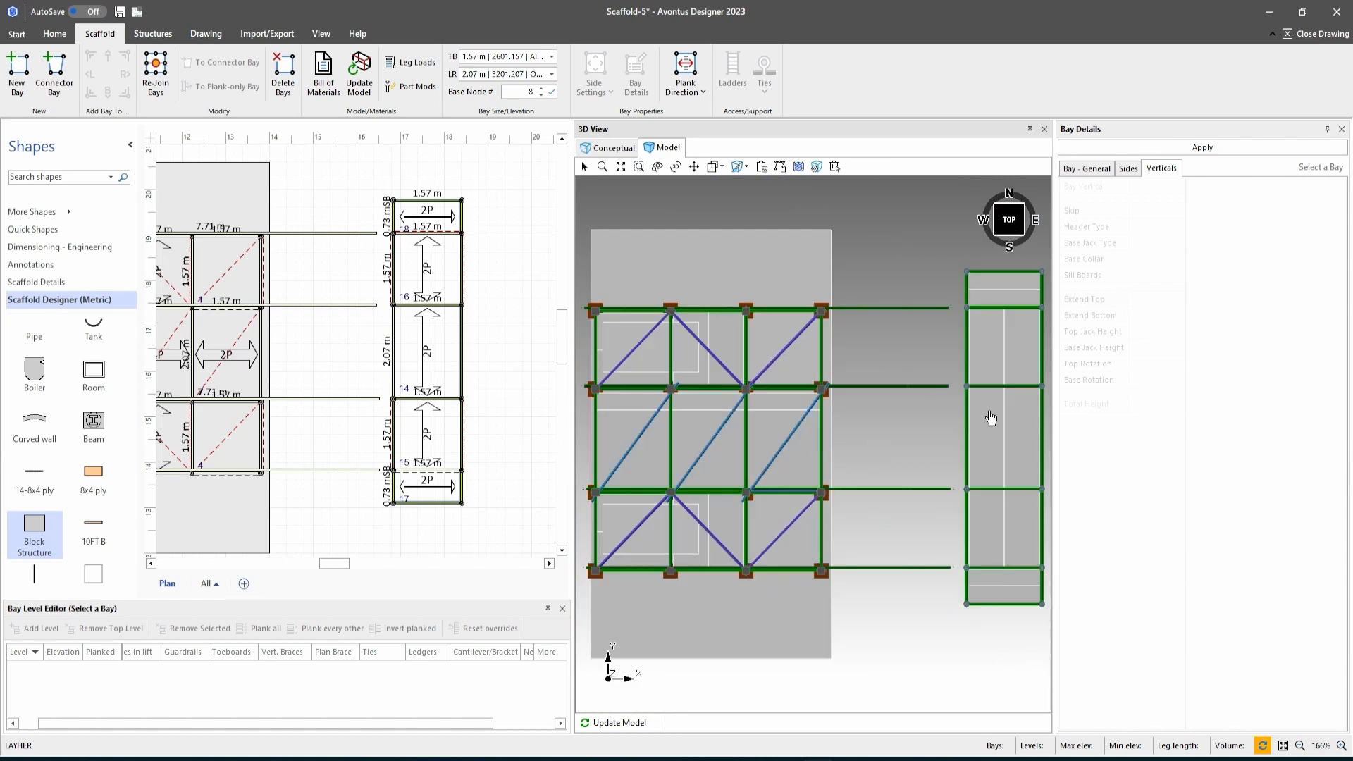
left_click_drag(383, 174, 510, 539)
left_click(465, 323)
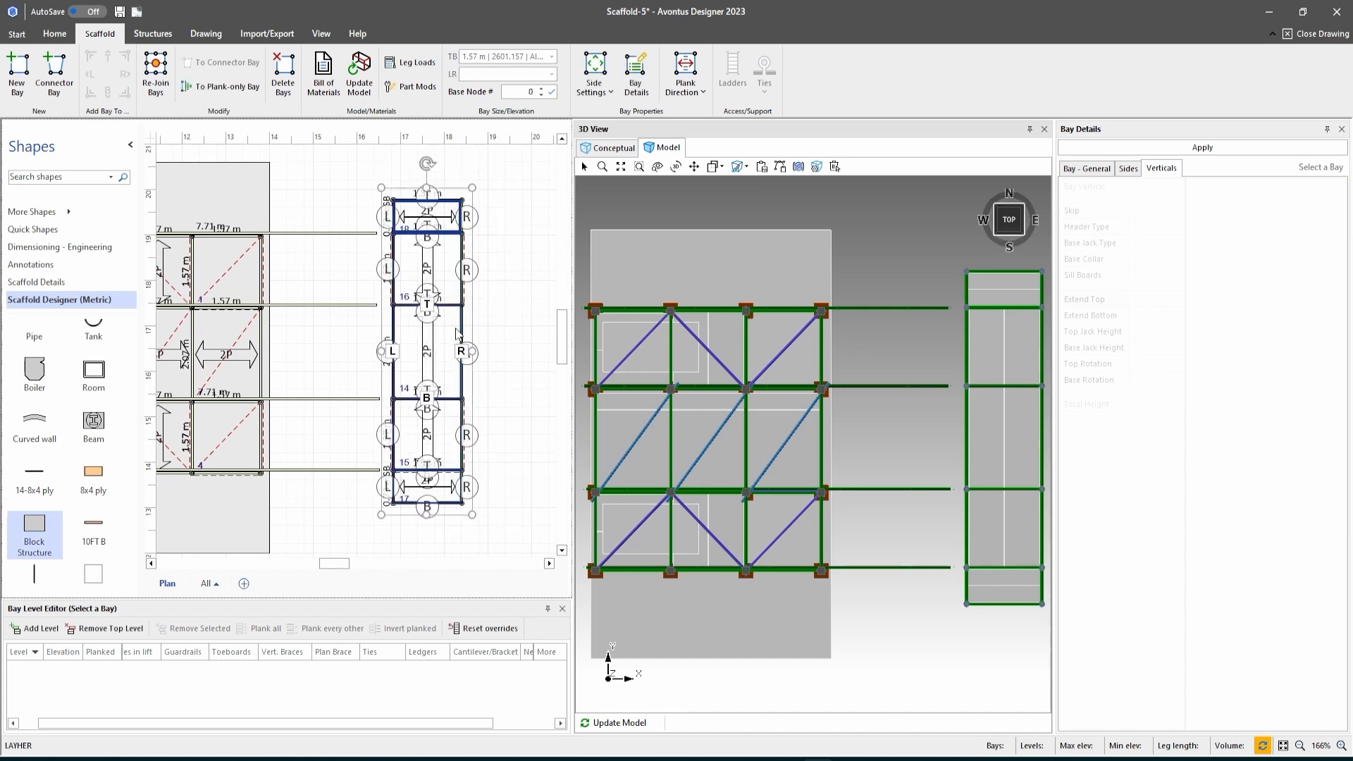
left_click_drag(463, 323, 387, 329)
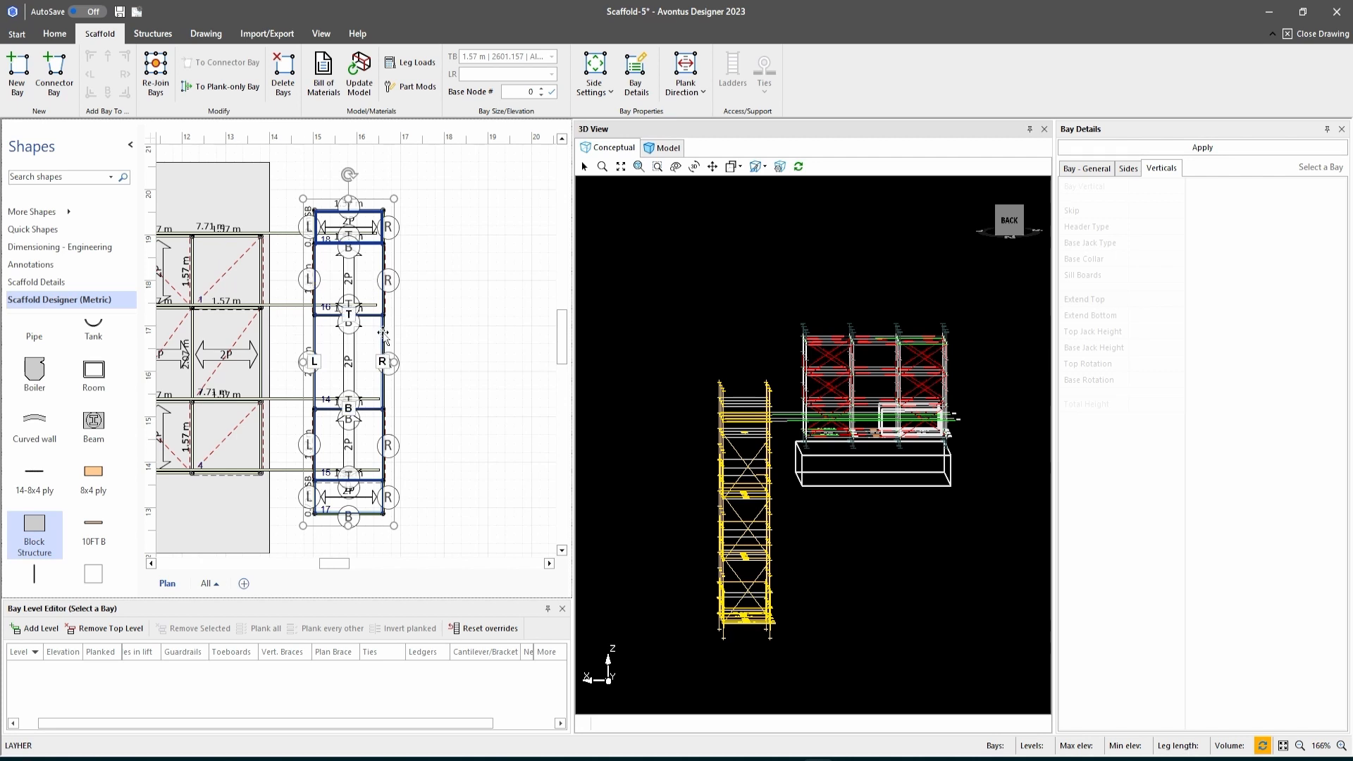
left_click_drag(381, 333, 359, 326)
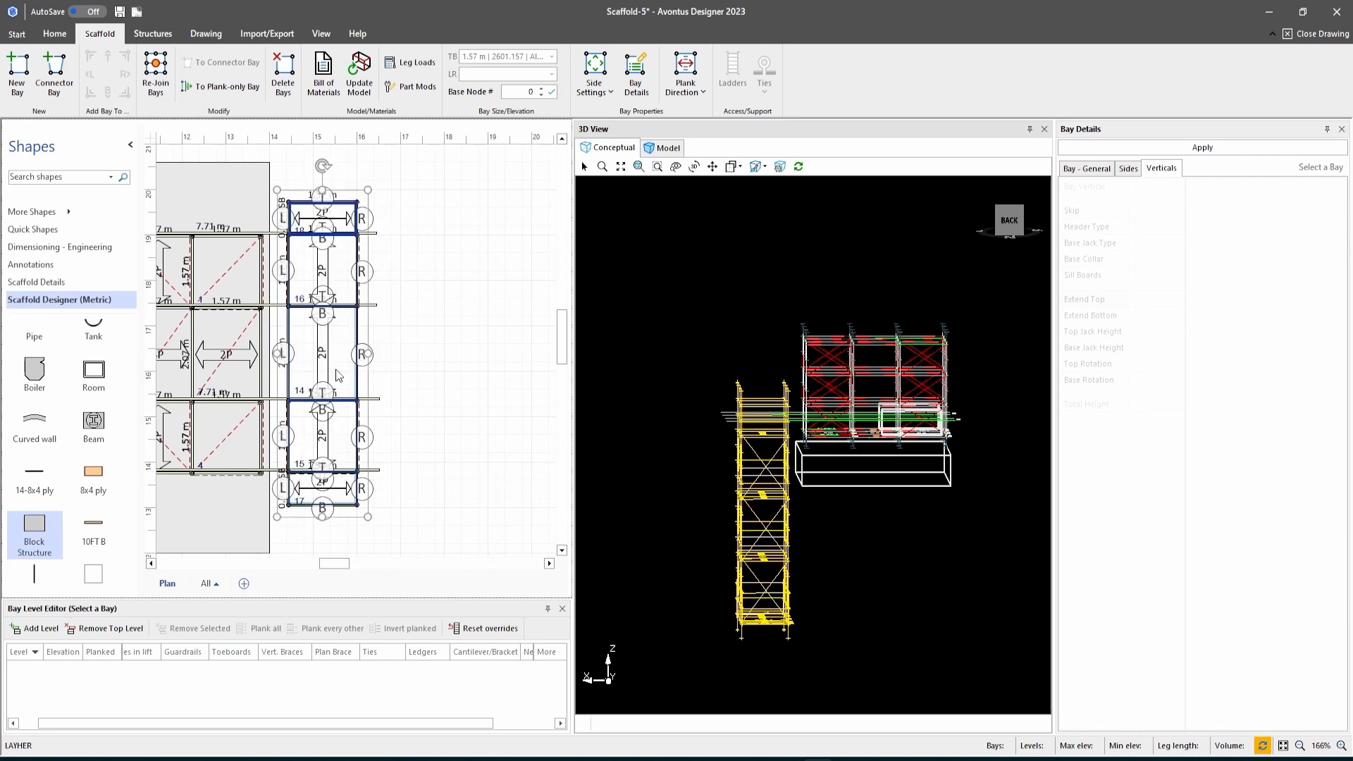
Nudge the five selected bays slightly to line their verticals up with the main scaffold's verticals beside the beams.
scroll(338, 376, "up", 5, "ctrl")
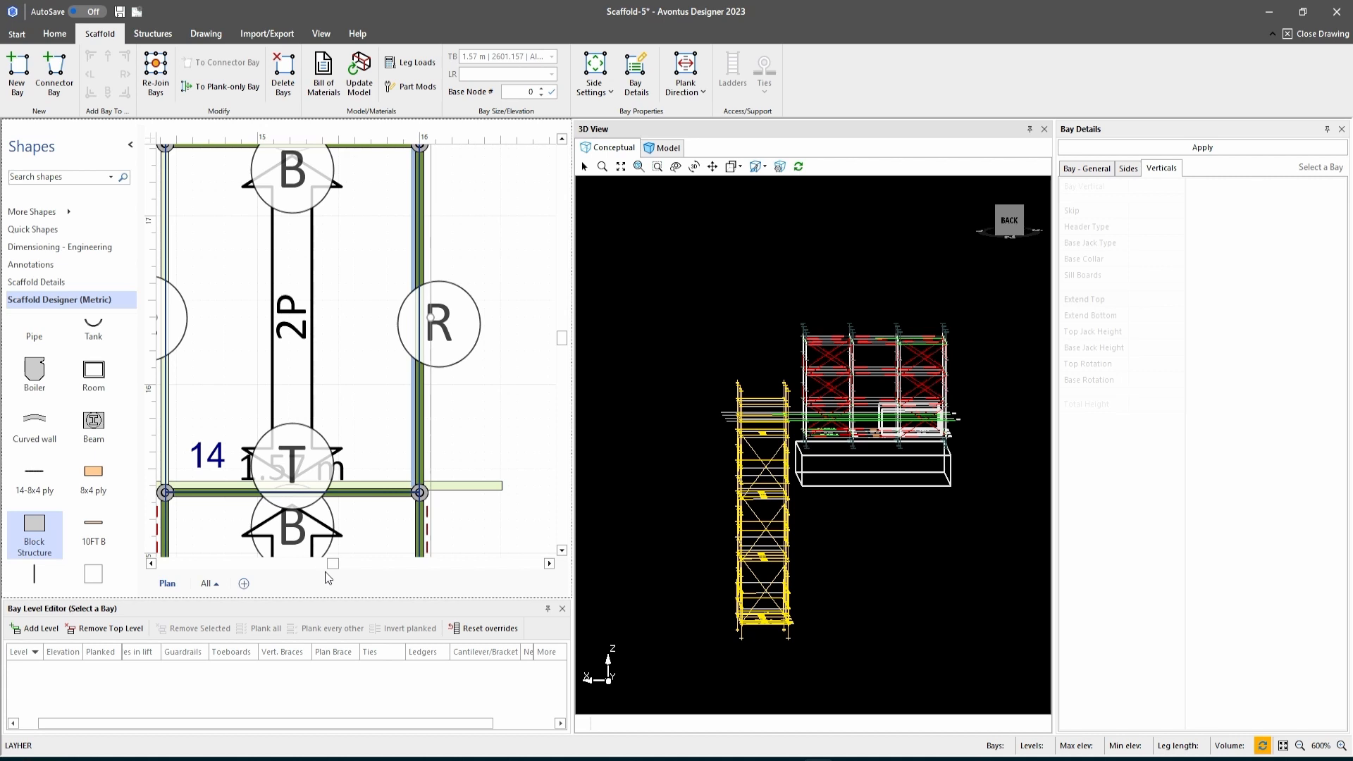
scroll(334, 570, "left", 4)
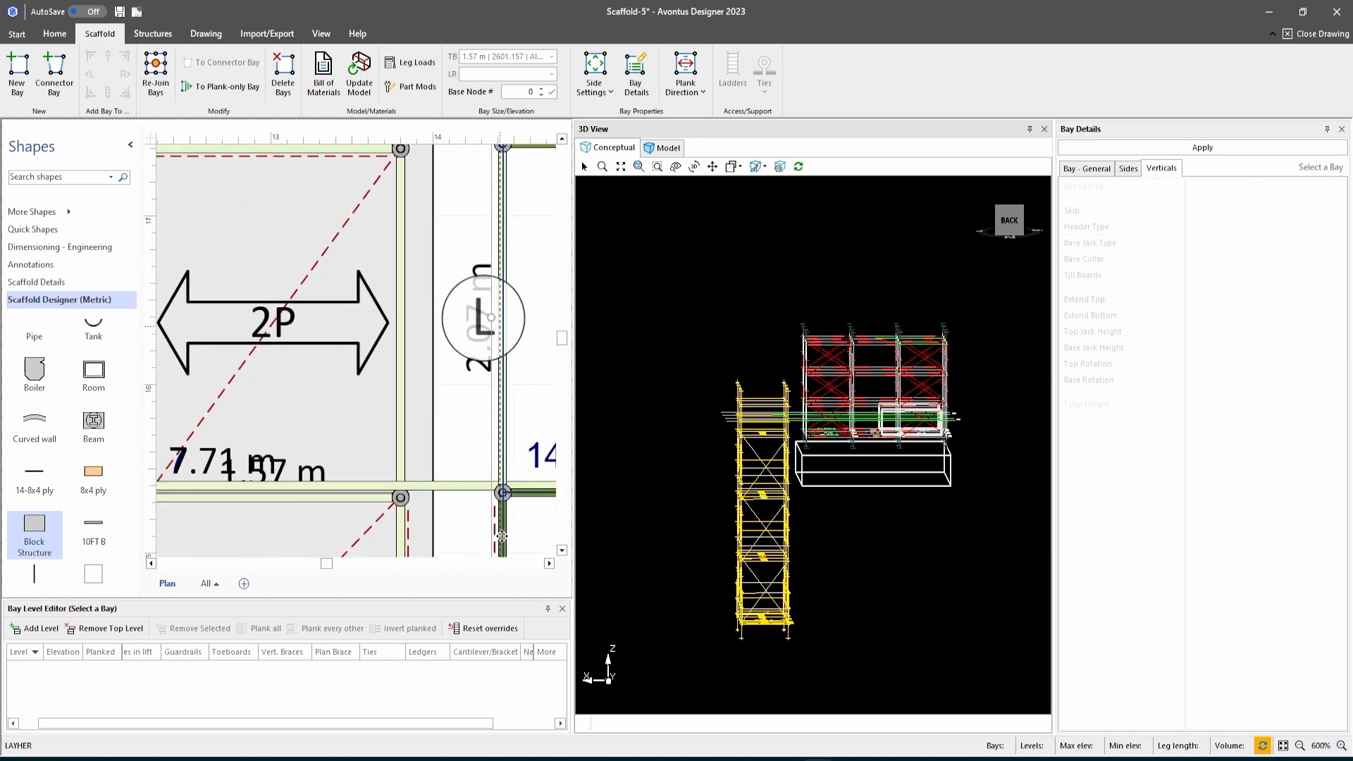
left_click_drag(502, 537, 503, 540)
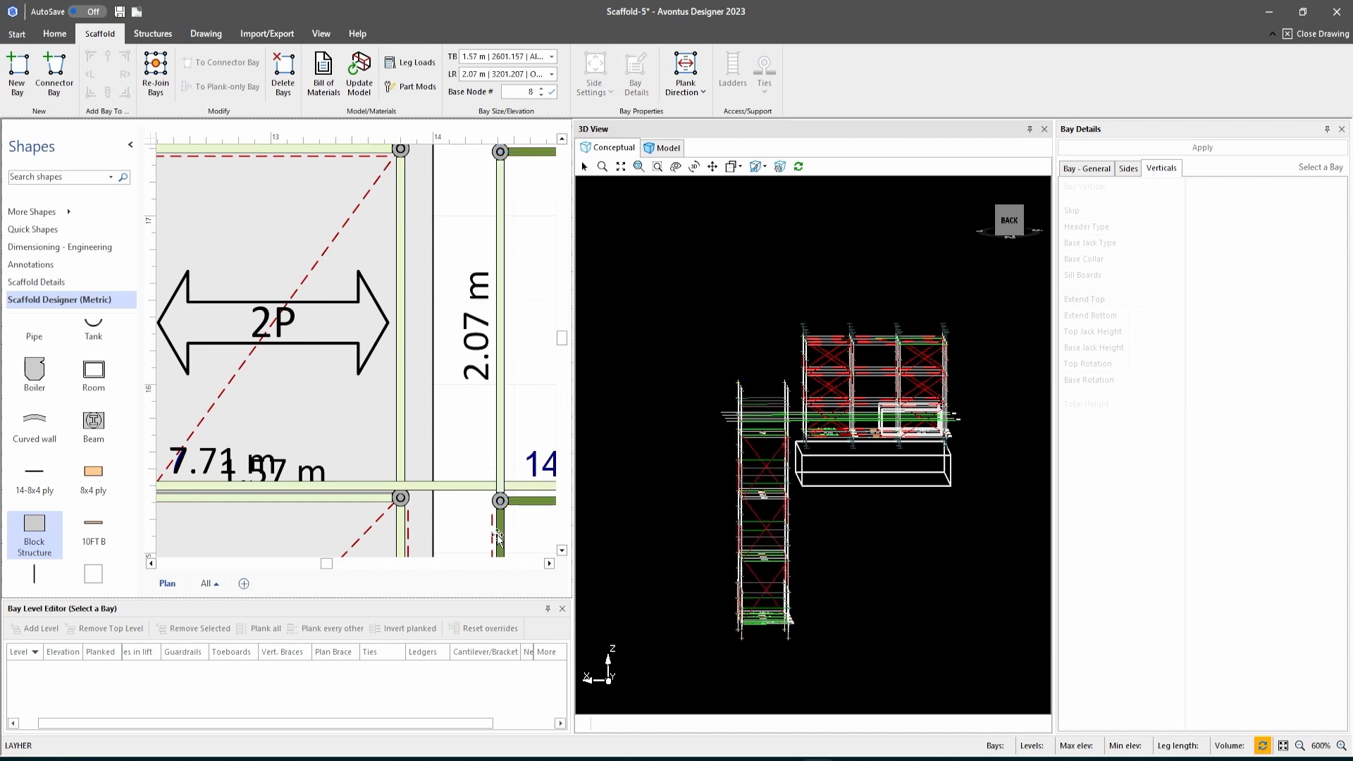
Place a connector bay across the gap between the two scaffolds' middle bays, snapping its corners to their verticals.
scroll(457, 538, "down", 2)
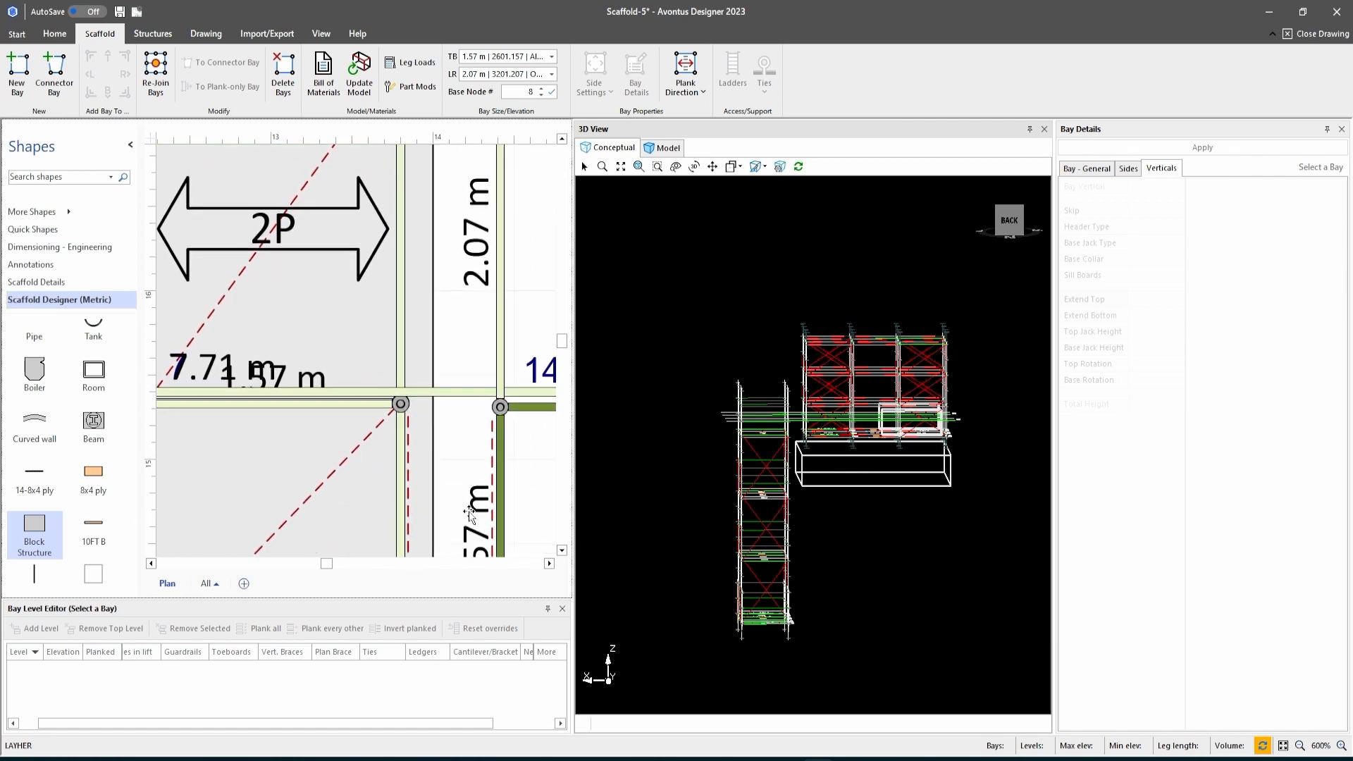
scroll(470, 512, "down", 2, "ctrl")
scroll(471, 511, "down", 2, "ctrl")
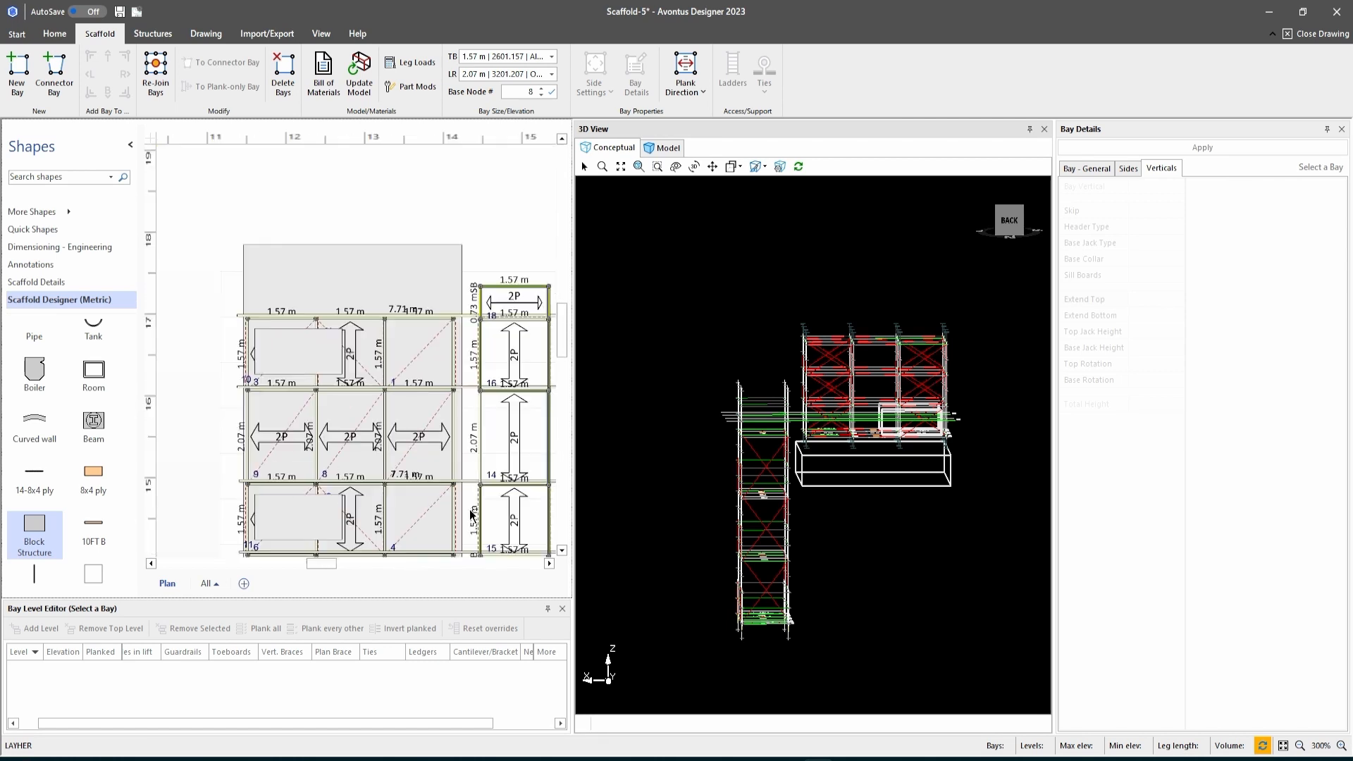
left_click_drag(565, 322, 565, 335)
left_click_drag(325, 564, 336, 568)
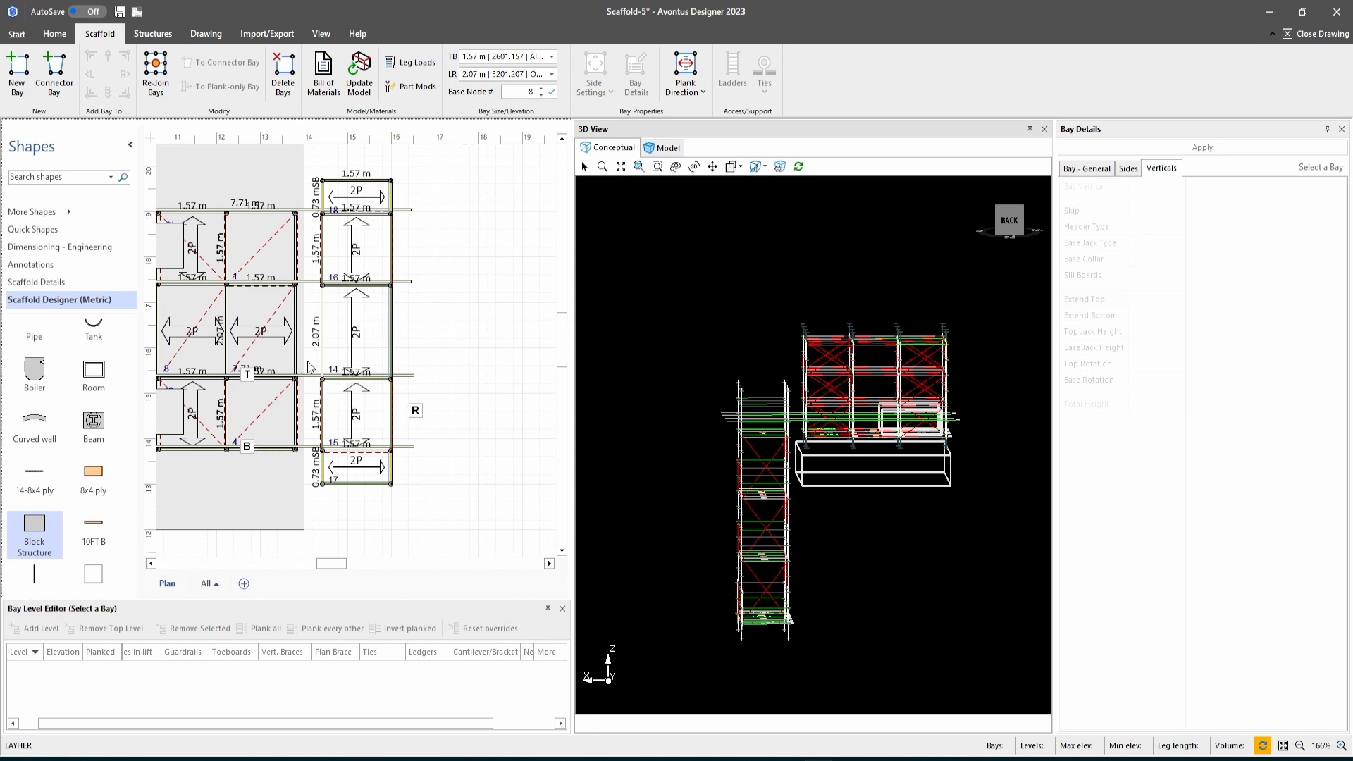
left_click(19, 70)
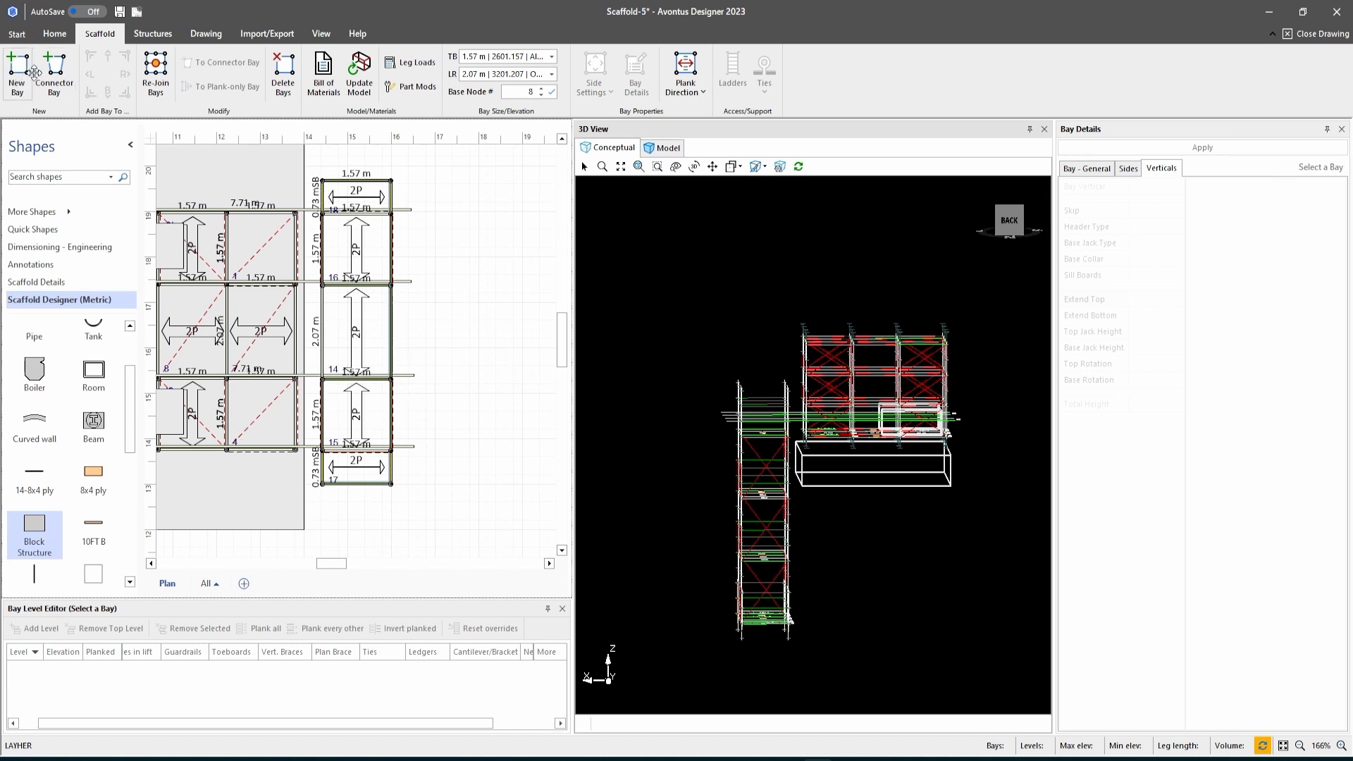
left_click(446, 370)
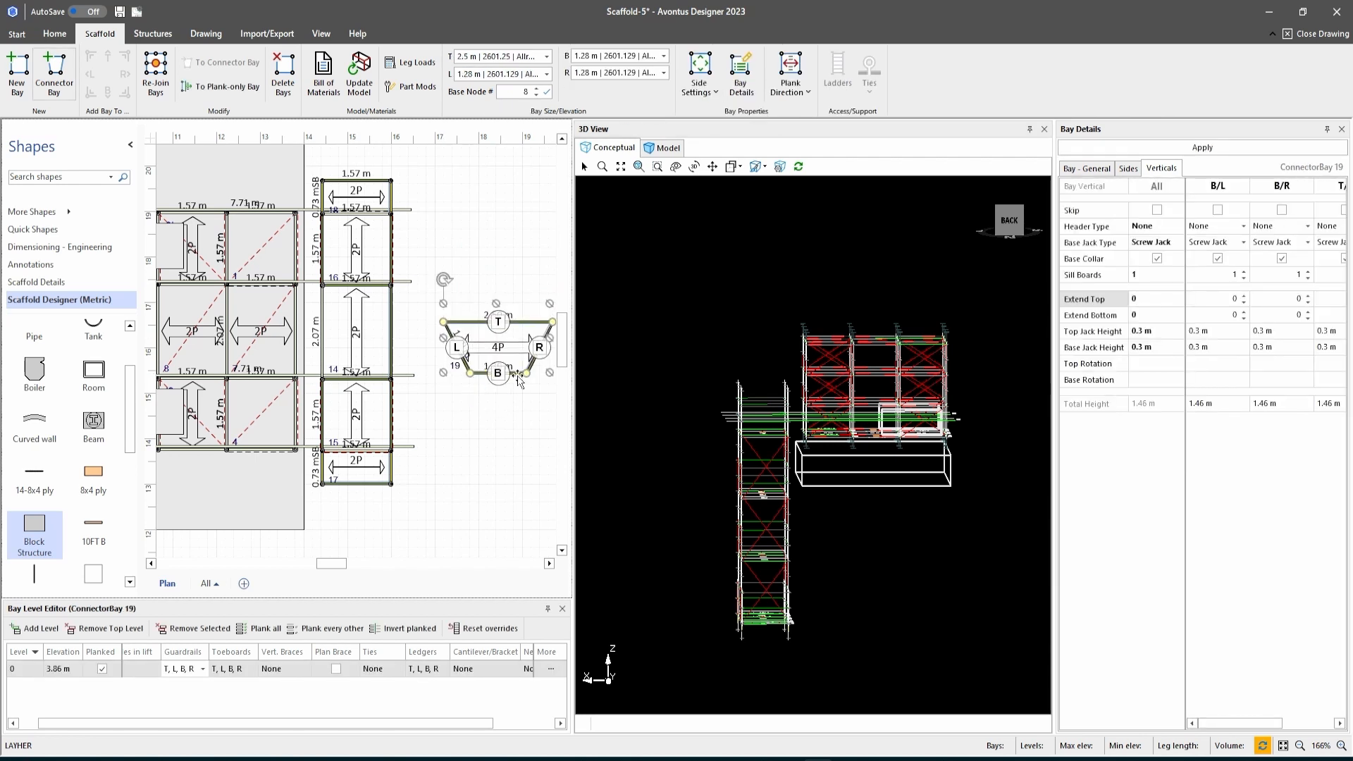
left_click_drag(503, 353, 296, 285)
left_click_drag(393, 310, 322, 289)
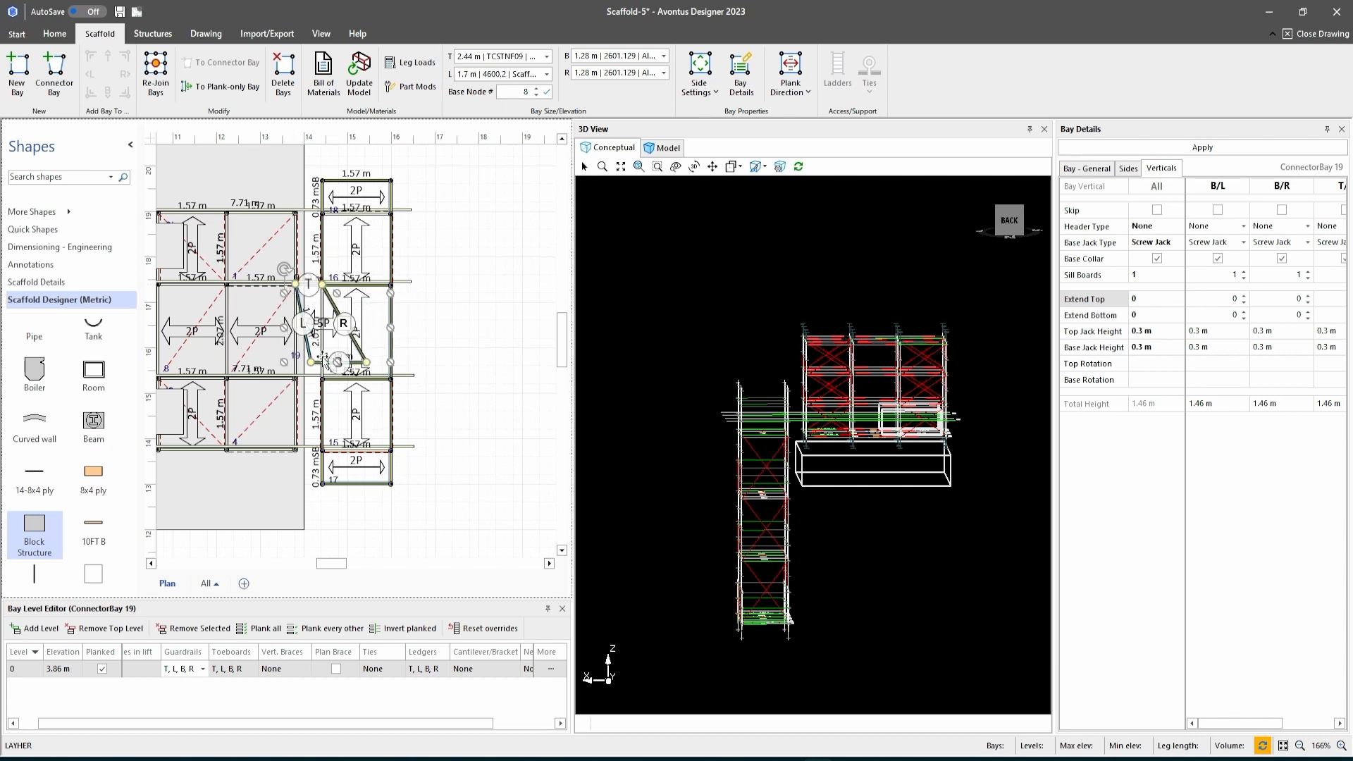
mouse_move(310, 362)
left_mouse_down()
mouse_move(296, 378)
mouse_move(322, 379)
left_mouse_up()
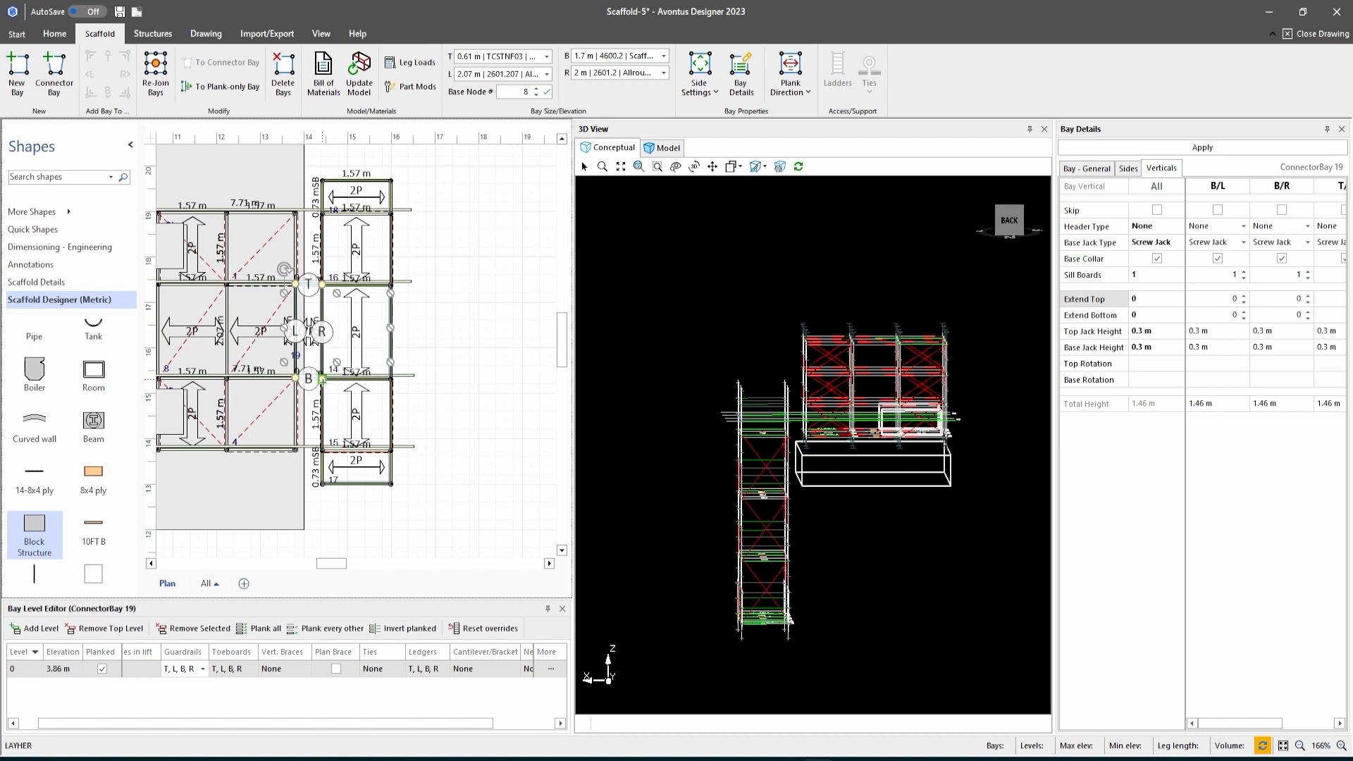
left_click(491, 343)
scroll(314, 343, "up", 2)
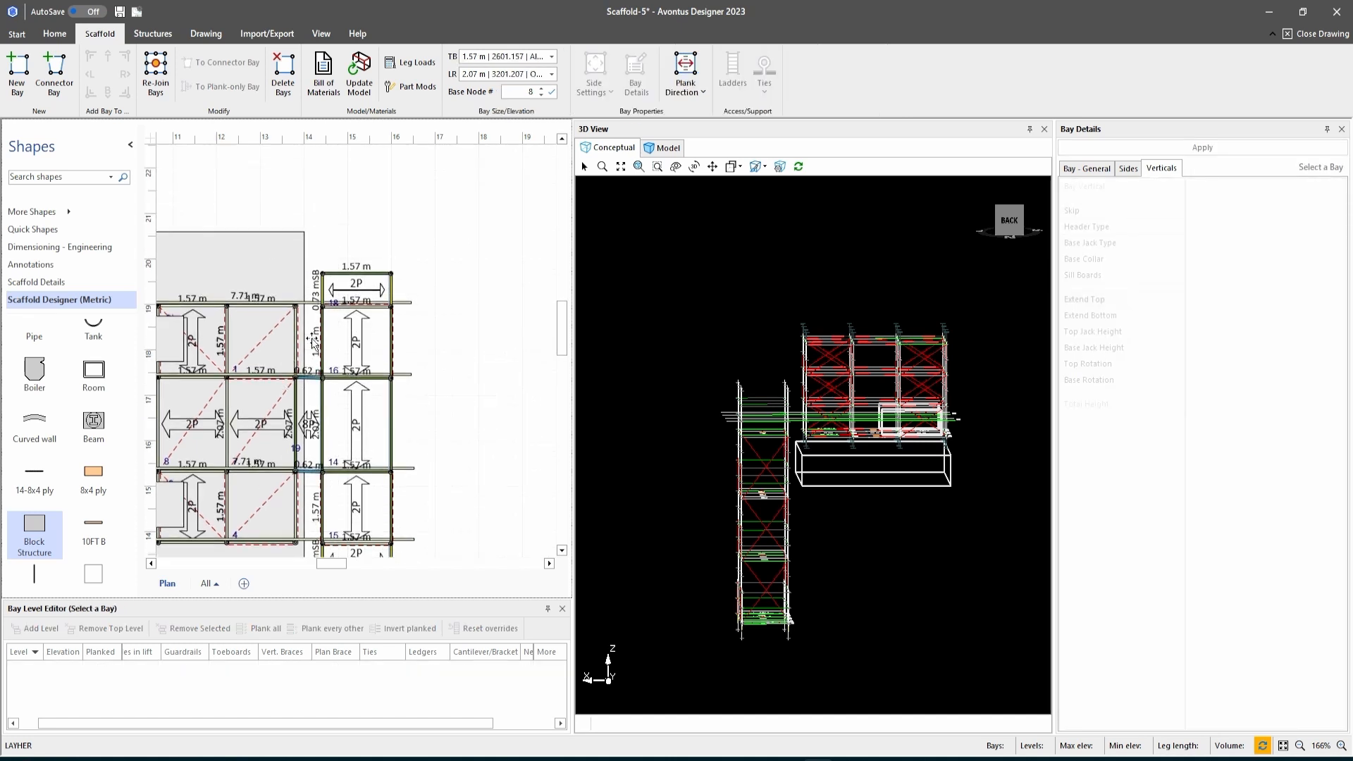
scroll(314, 343, "down", 1)
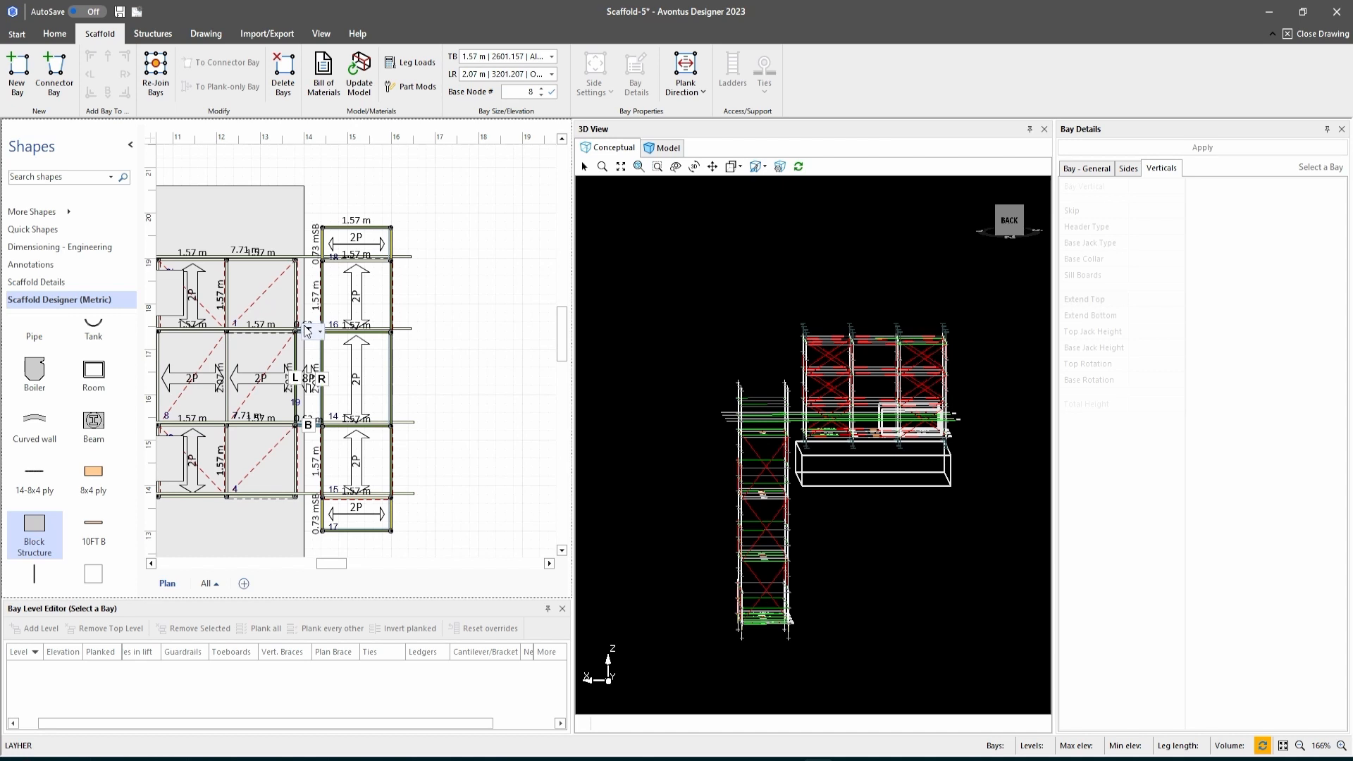
Delete the connector bay between the two scaffolds.
left_click(310, 392)
left_click_drag(309, 389, 435, 435)
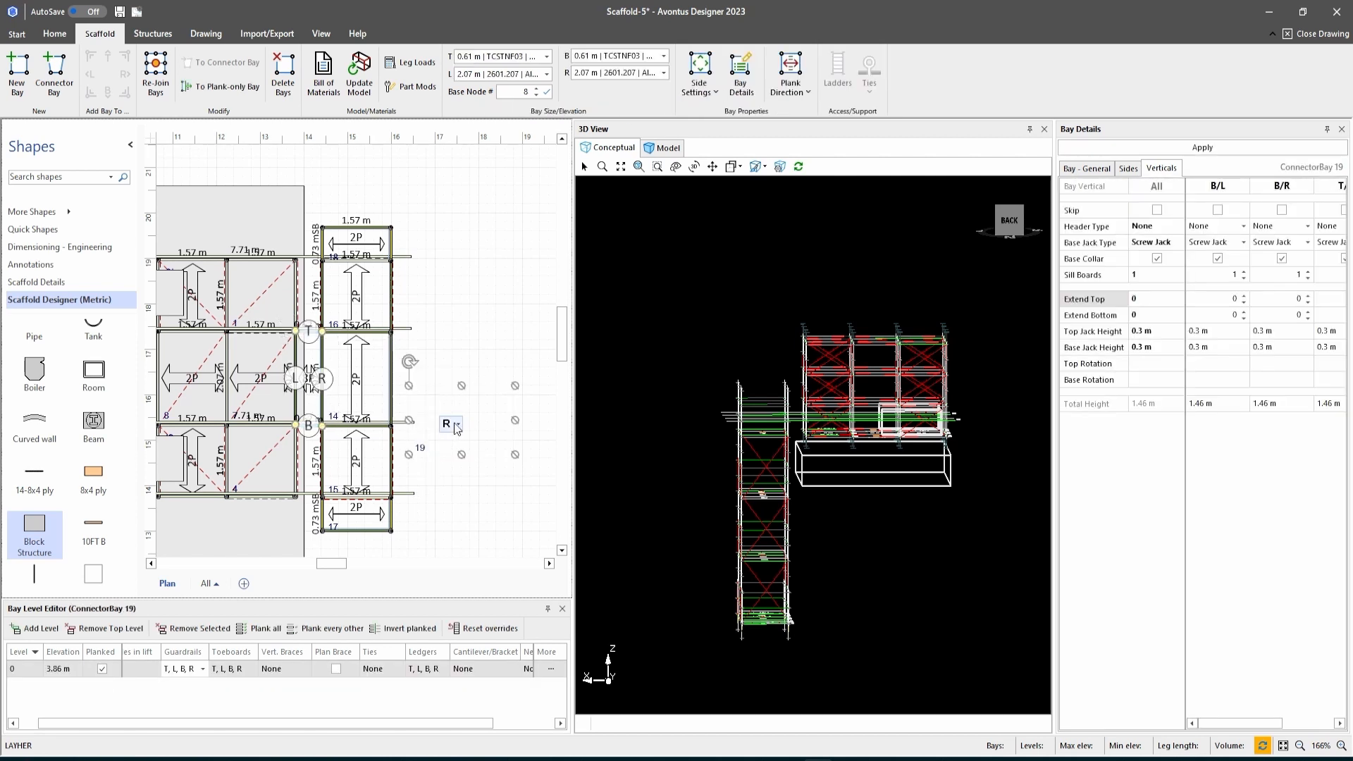
left_click(283, 70)
left_click(707, 400)
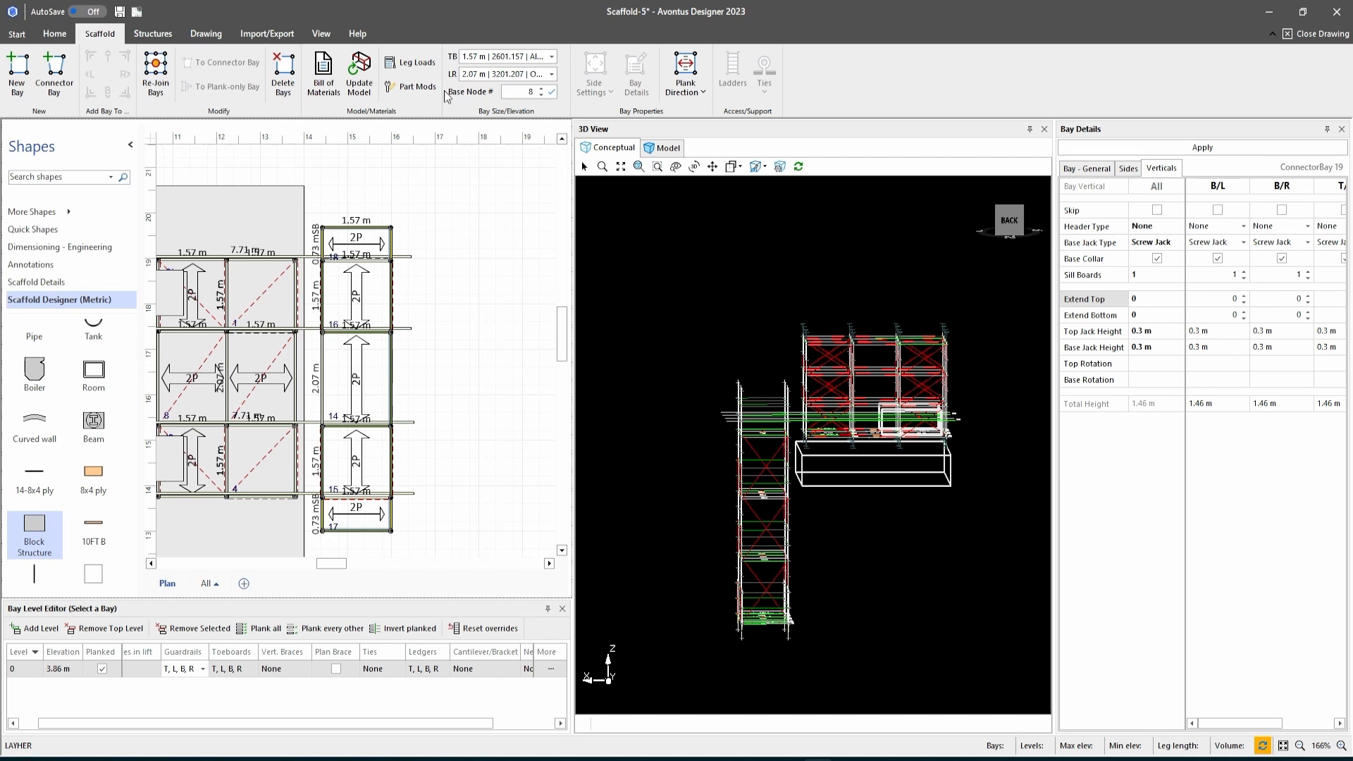
Add a separate bay beside the suspended scaffold, 2.07 m long with lengthwise planks, using 0.73 m Allround O-Ledger LW Steel for its width.
left_click_drag(366, 307, 430, 334)
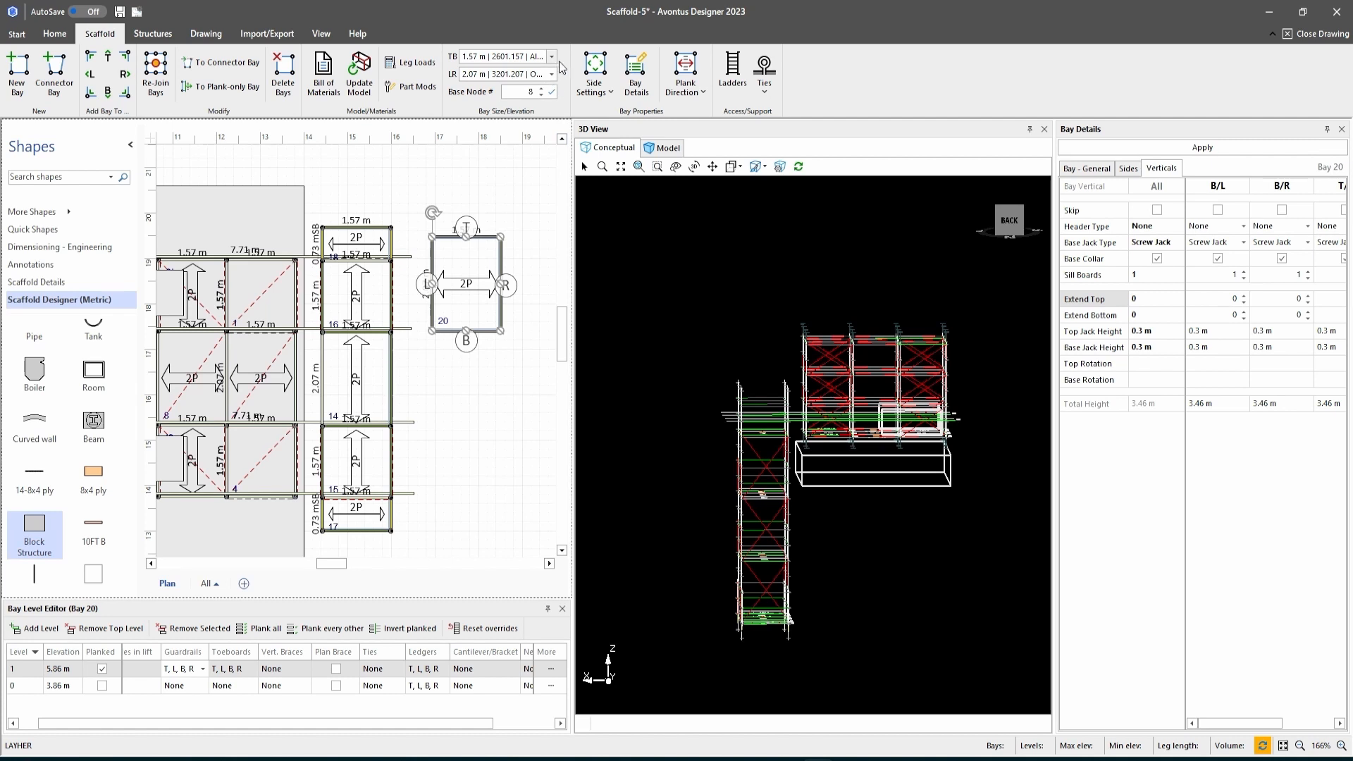
left_click(683, 67)
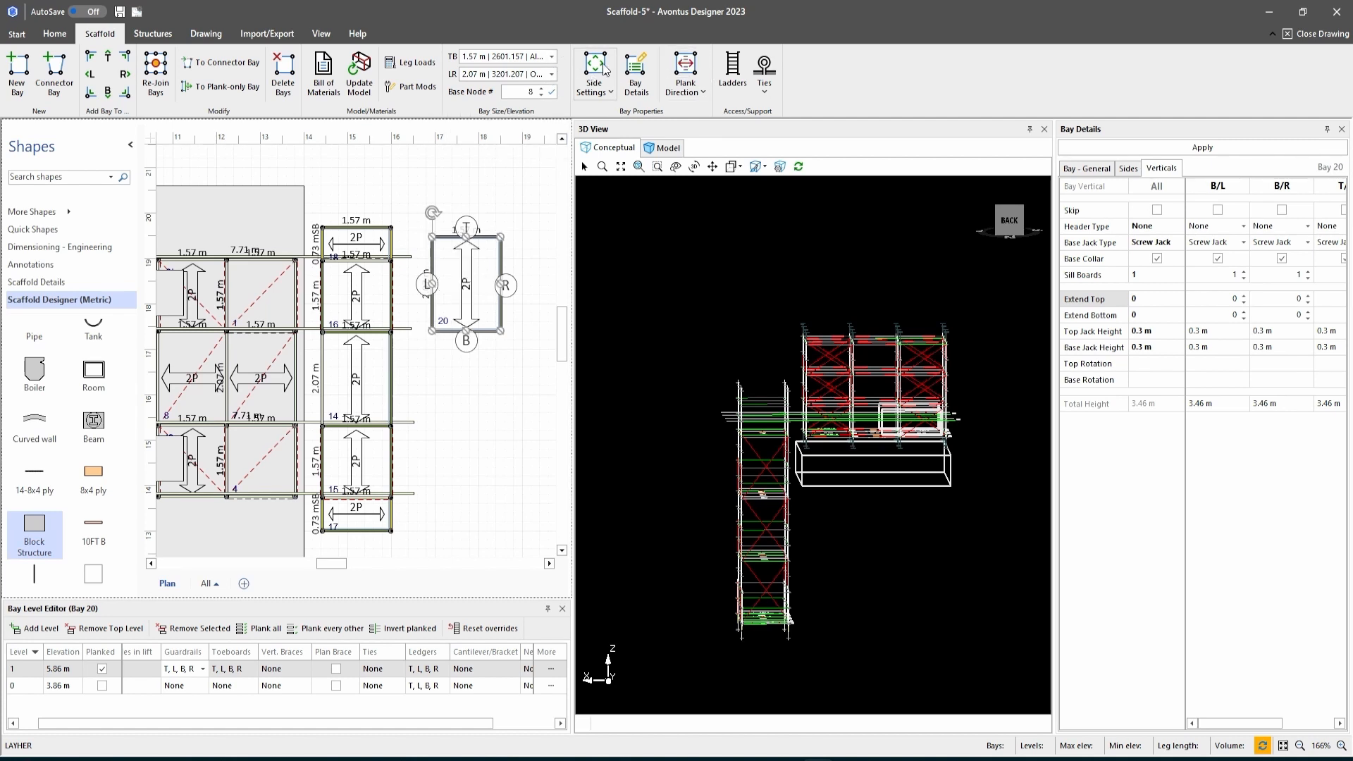
left_click(552, 56)
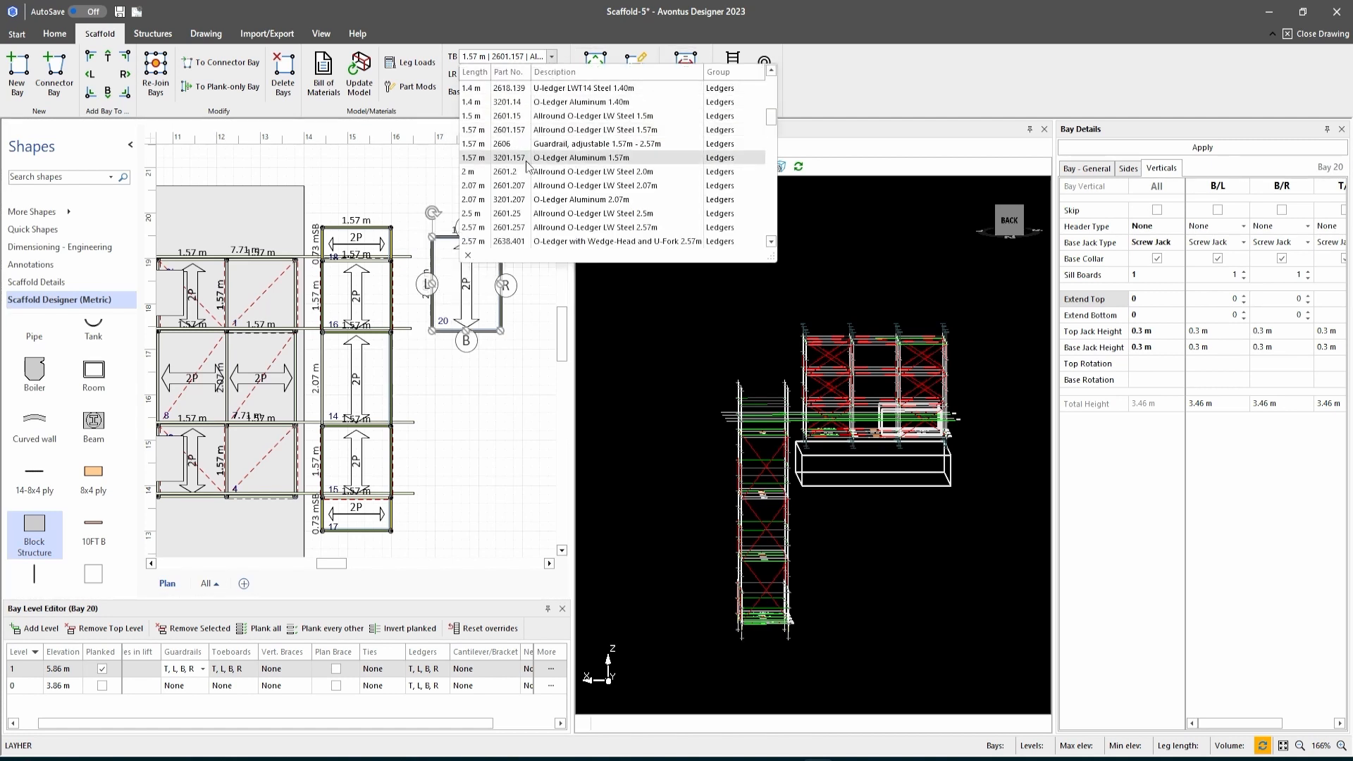
scroll(525, 172, "up", 3)
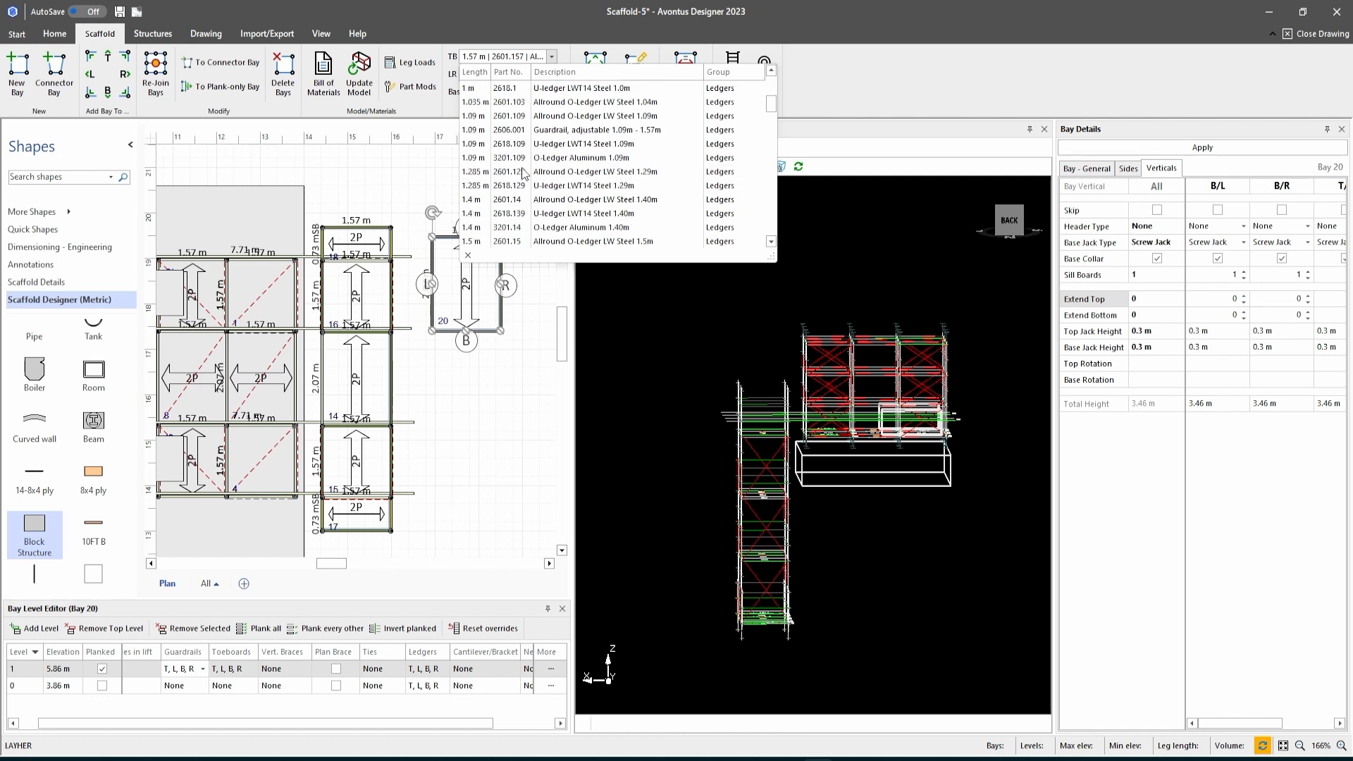
scroll(525, 151, "up", 2)
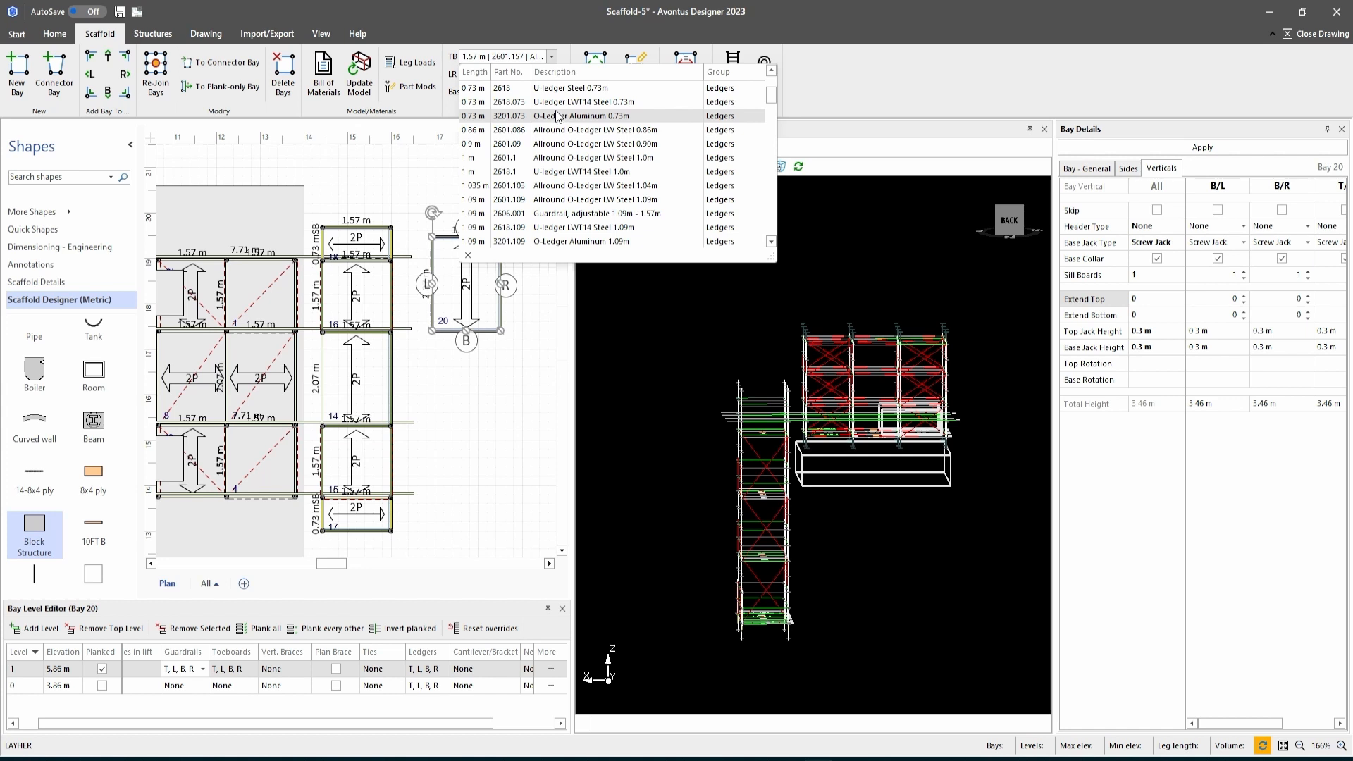
scroll(560, 152, "up", 2)
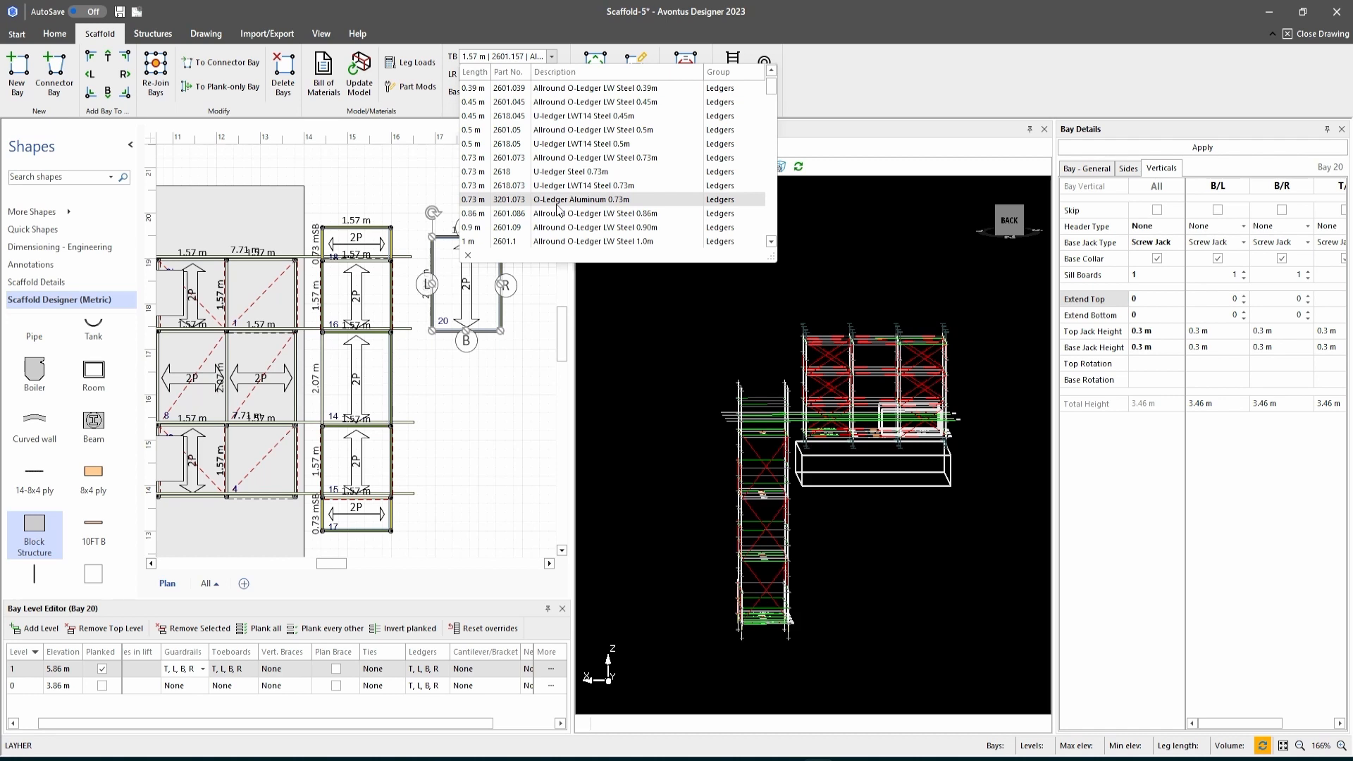
left_click(557, 157)
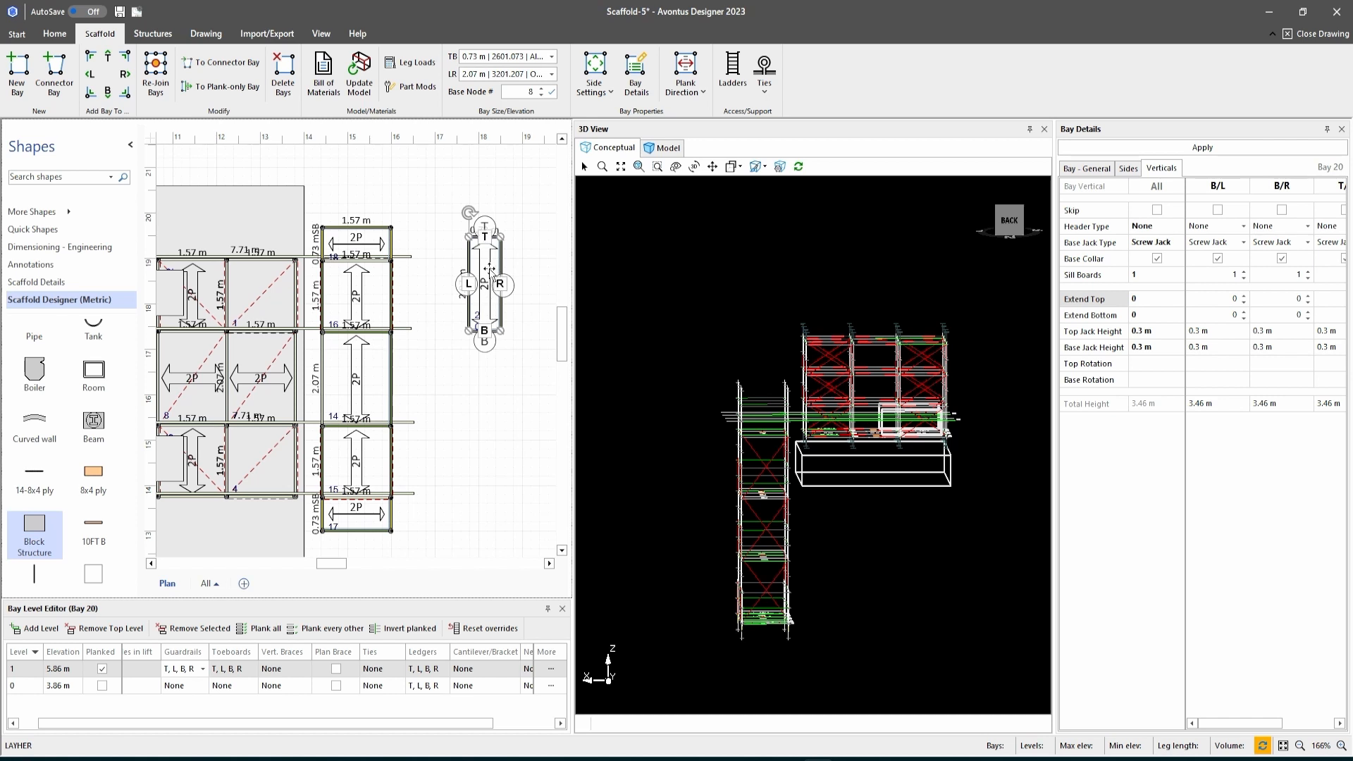
Shift the narrow bay down alongside the suspended scaffold, set all of its verticals to be skipped, and apply the change.
left_click_drag(489, 269, 475, 398)
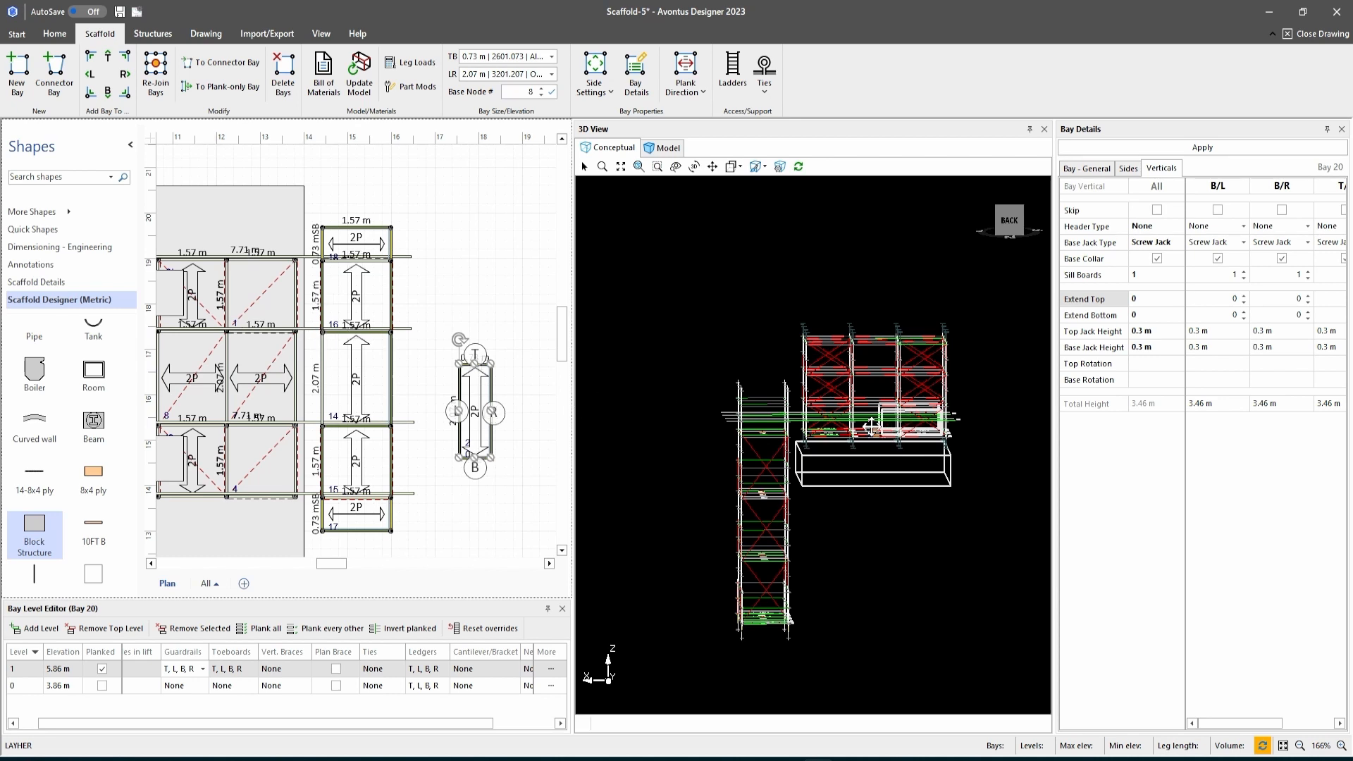
scroll(819, 458, "down", 2)
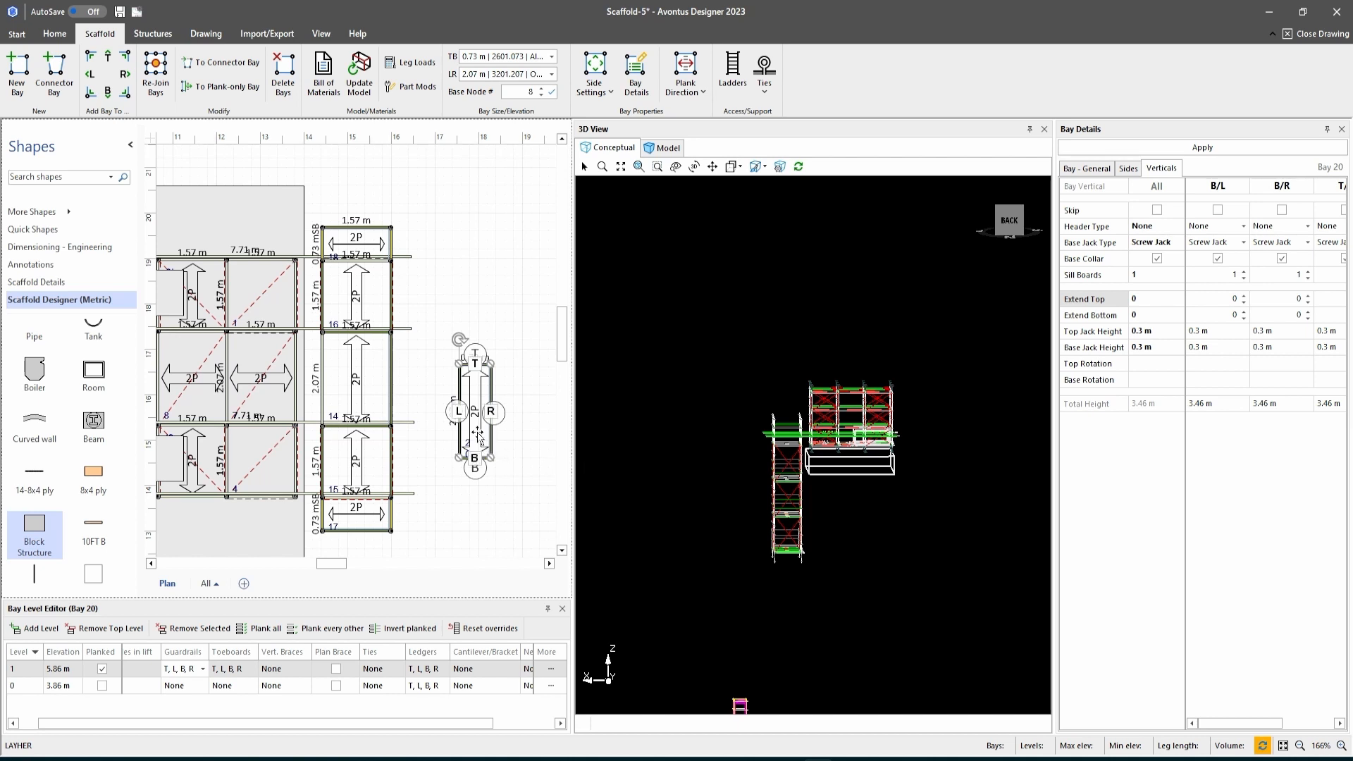
left_click(1173, 170)
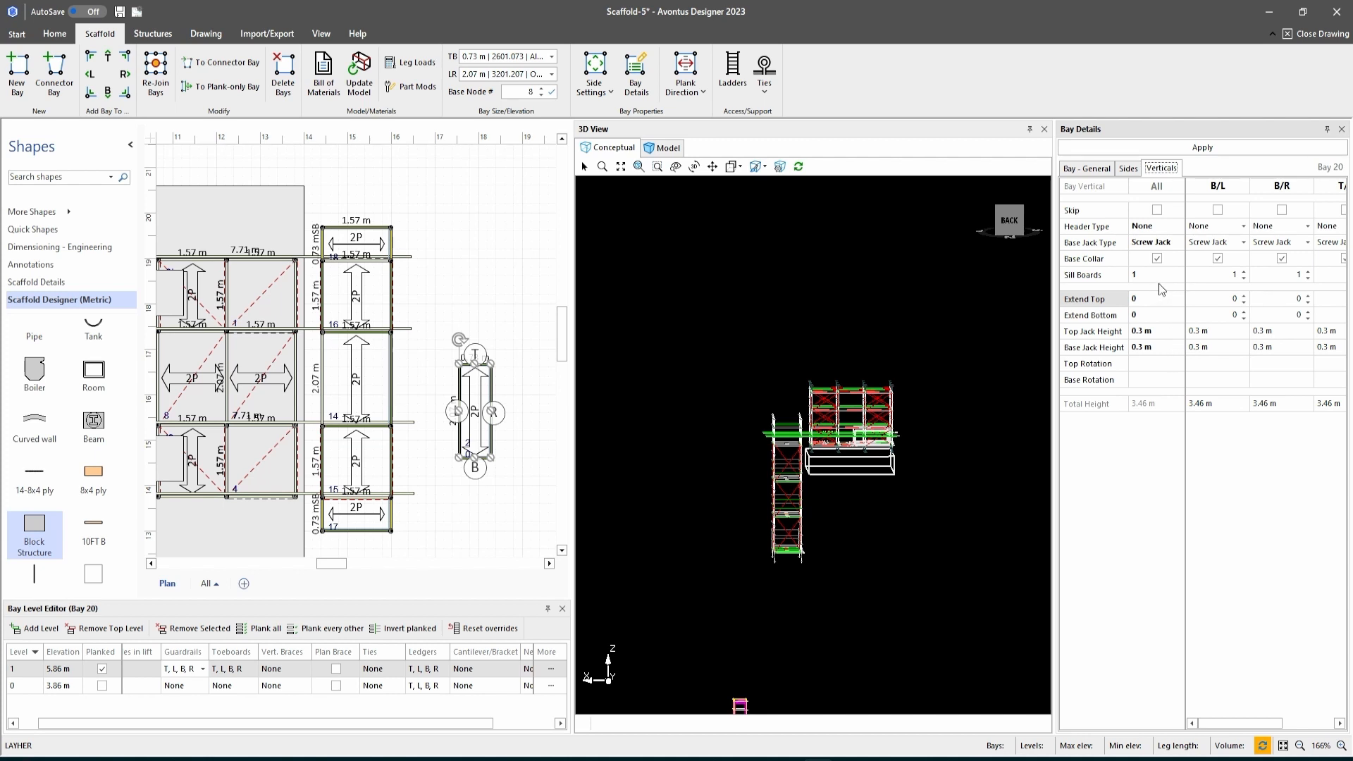
left_click(1157, 210)
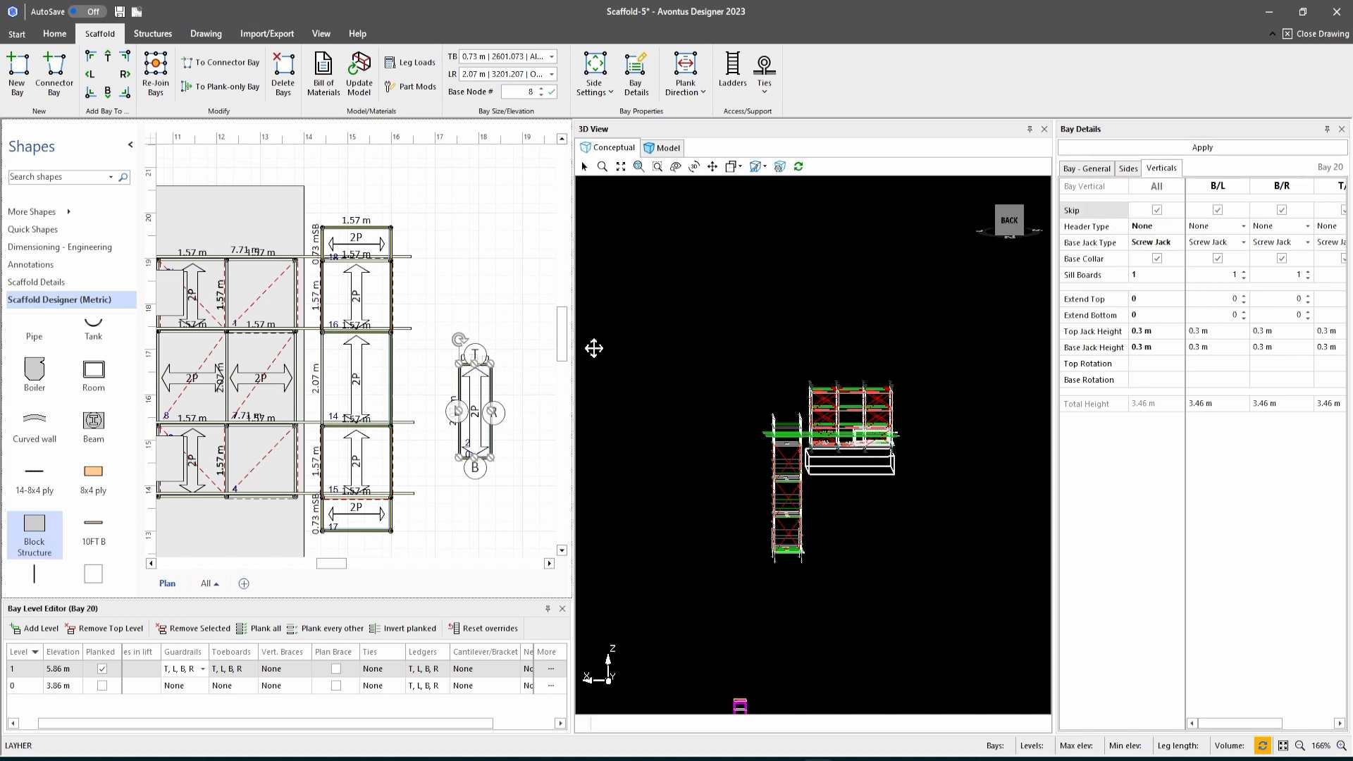
left_click(1225, 147)
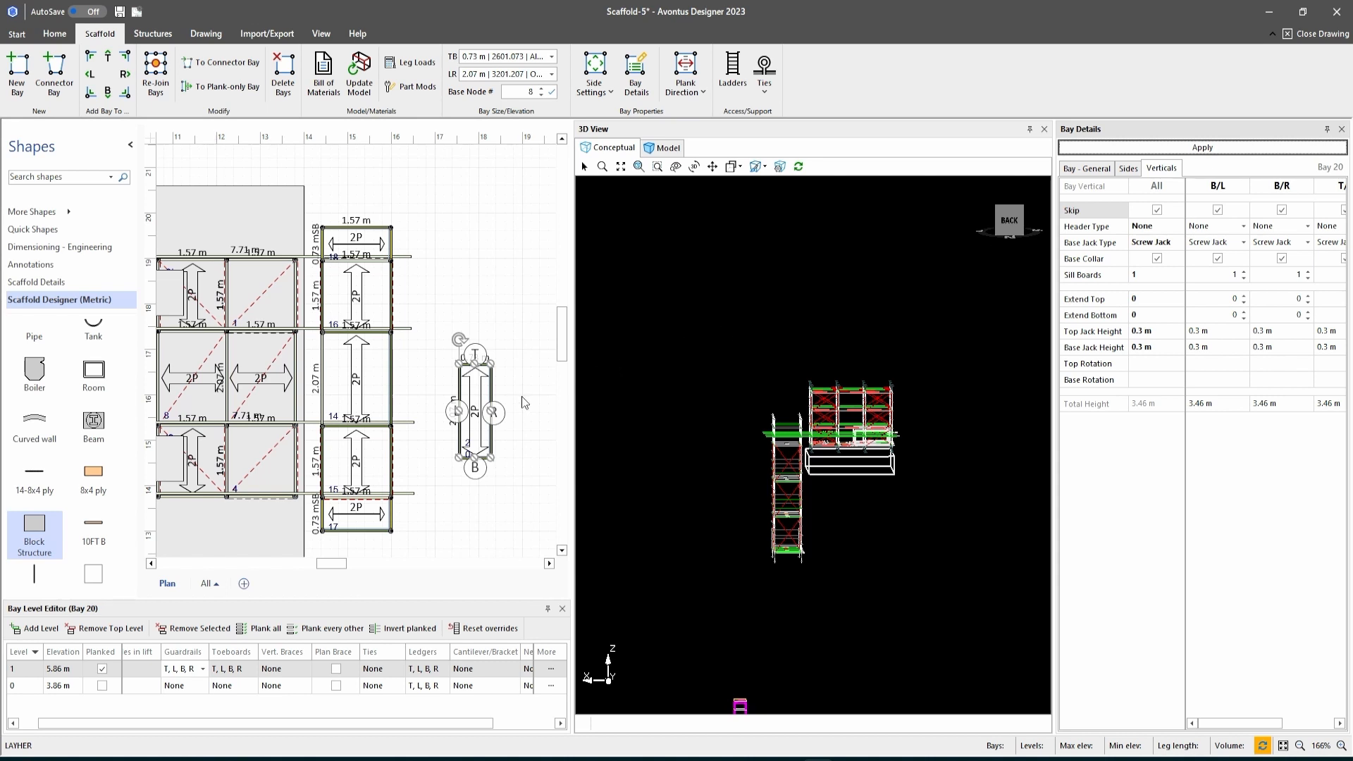
Move the narrow bay clear and shift the five suspended bays about 1 m farther from the main scaffold to open a gap.
left_click_drag(476, 409, 521, 313)
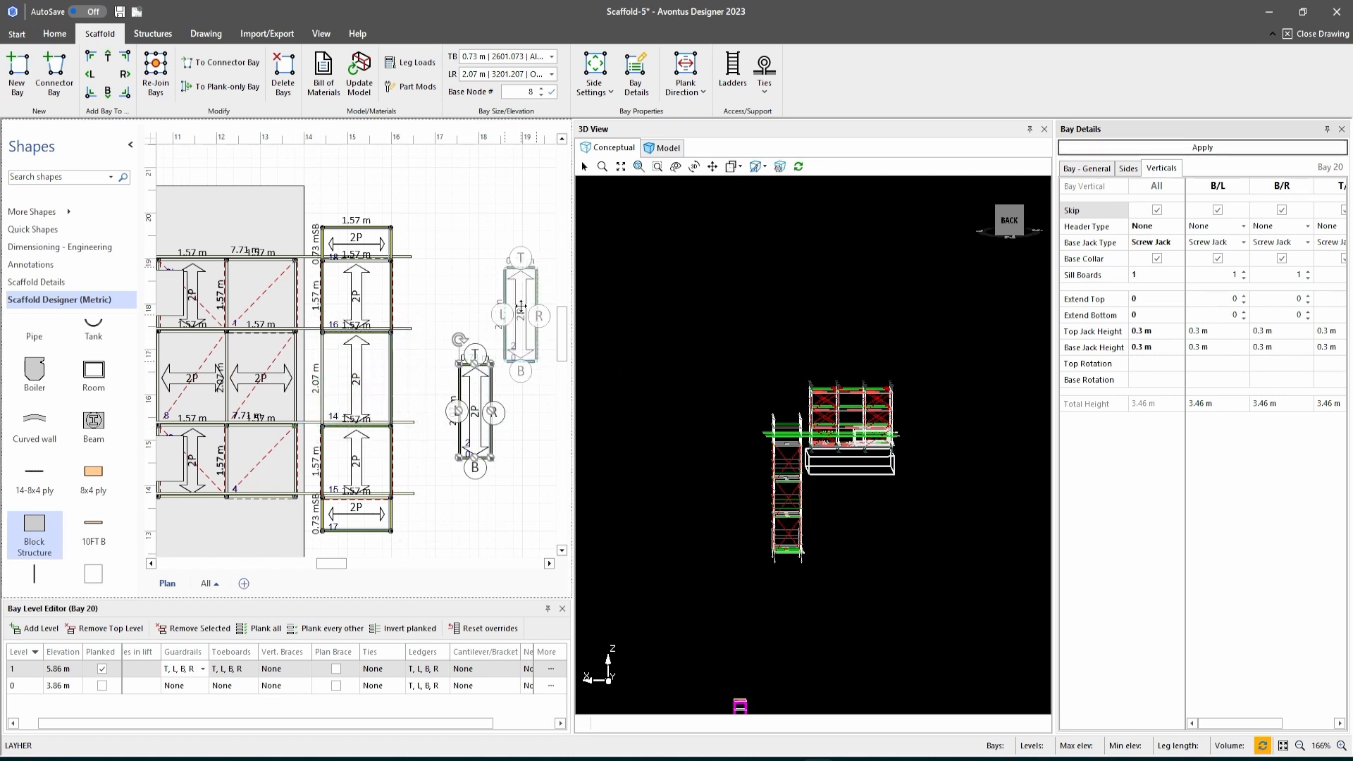
left_click_drag(311, 196, 444, 516)
scroll(438, 512, "down", 1)
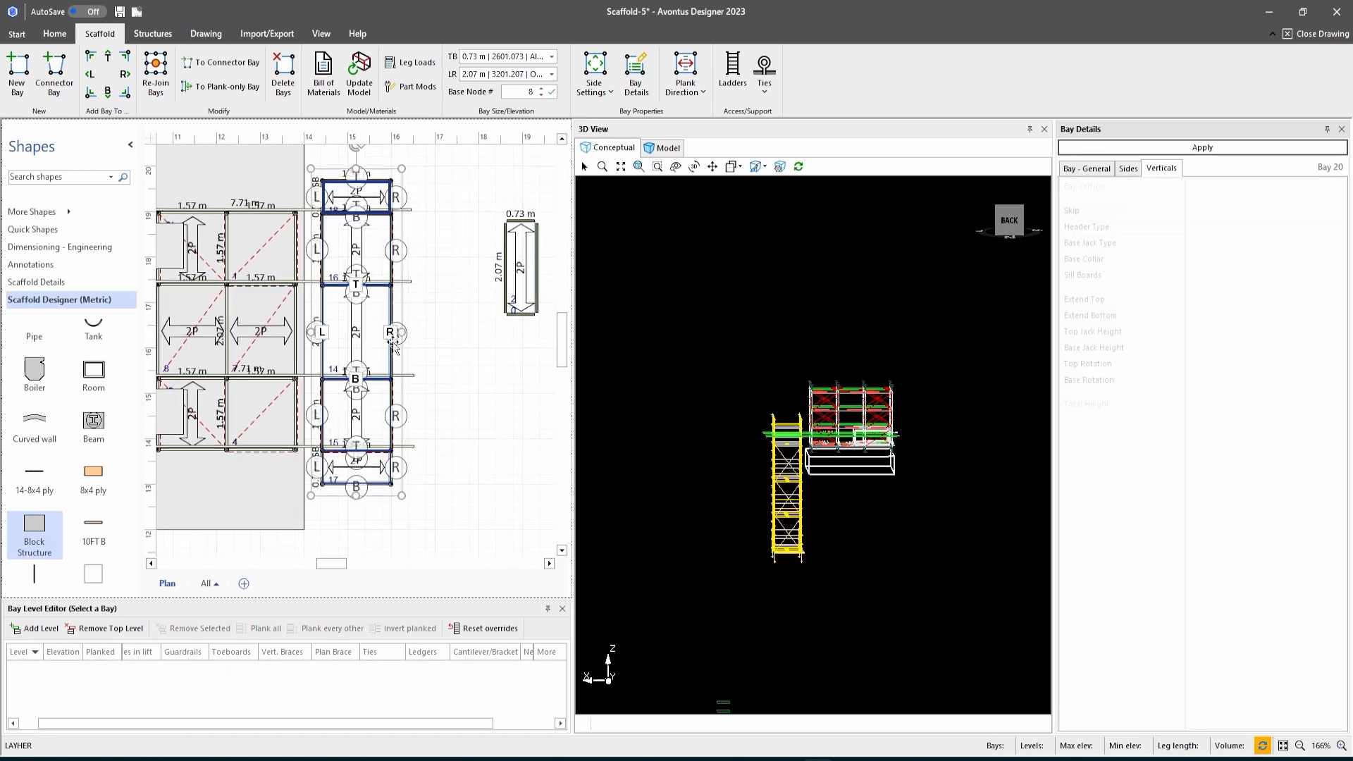
left_click_drag(392, 308, 522, 287)
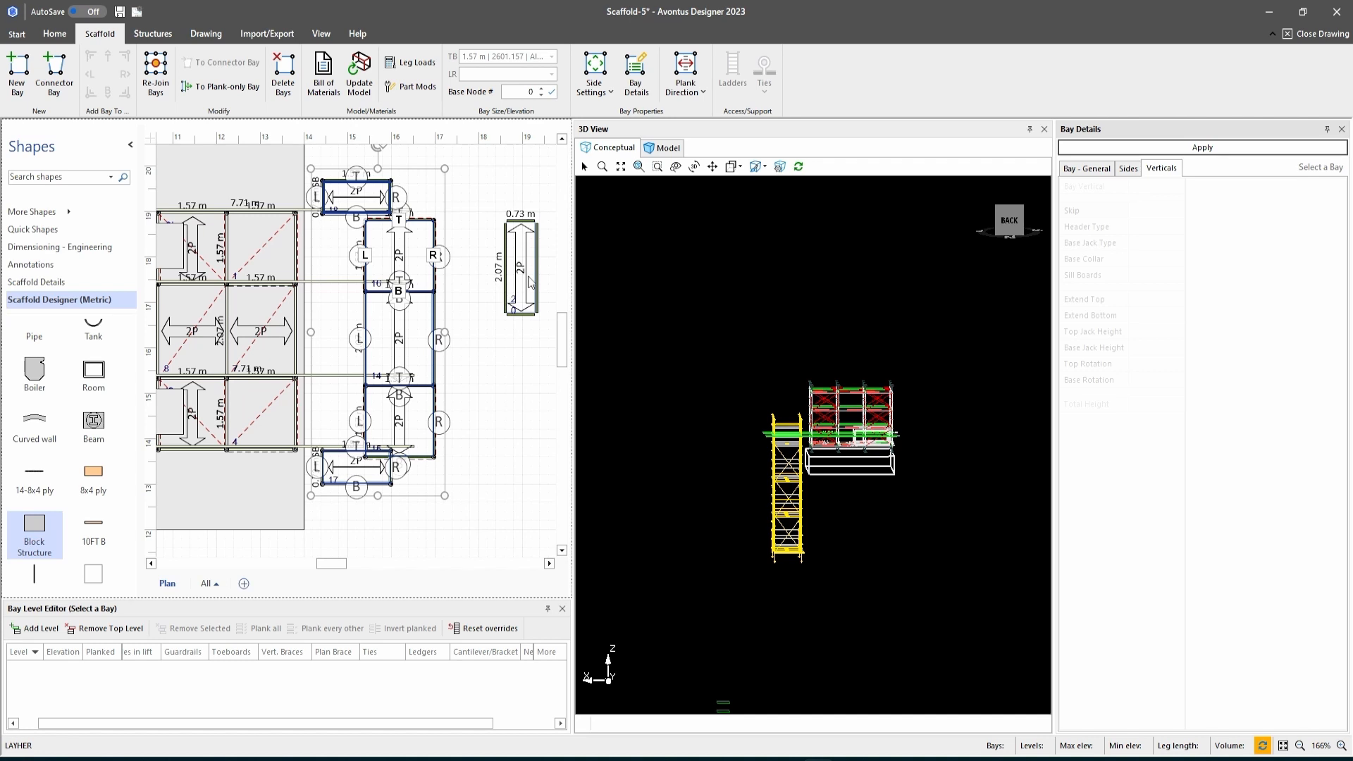
left_click(518, 273)
key("Escape")
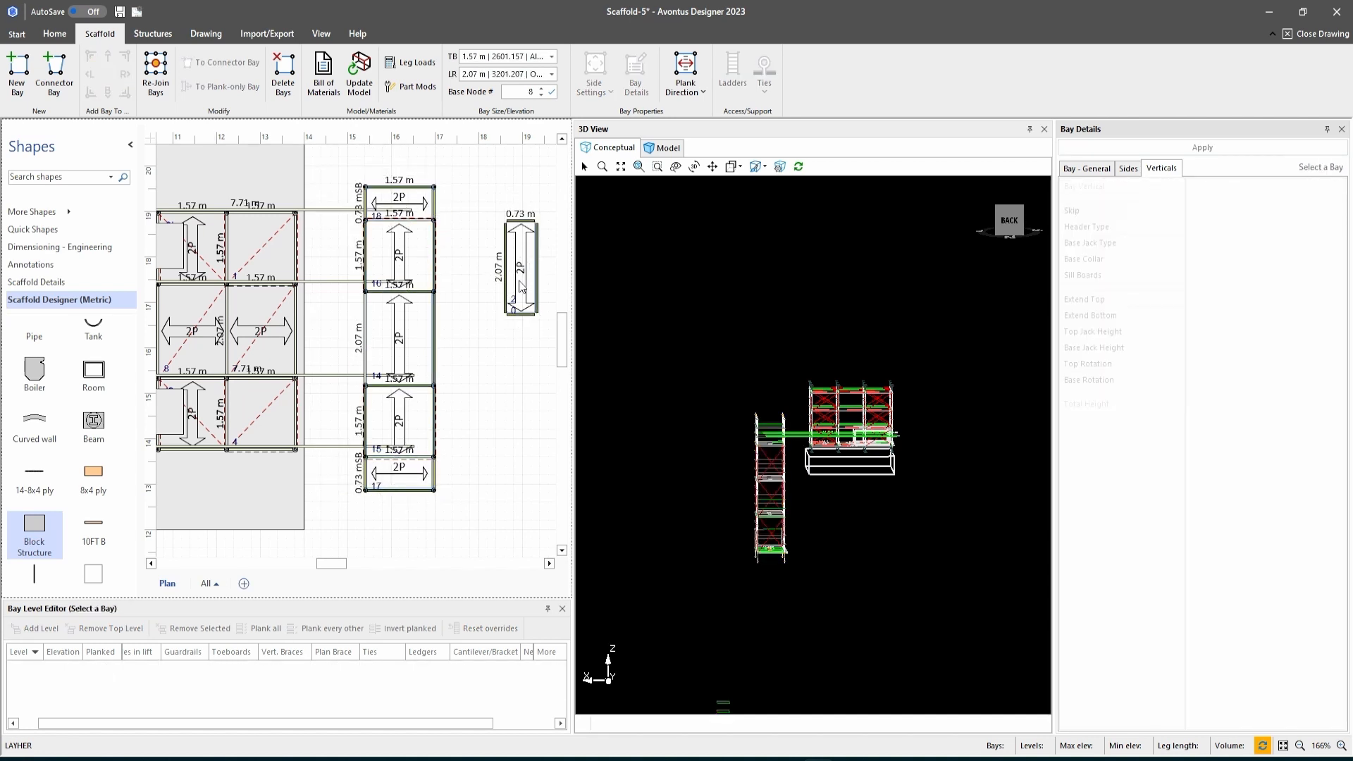
Place the narrow bay against the outer side of the main scaffold's middle bay and raise its base node to 38.
left_click_drag(520, 279, 317, 338)
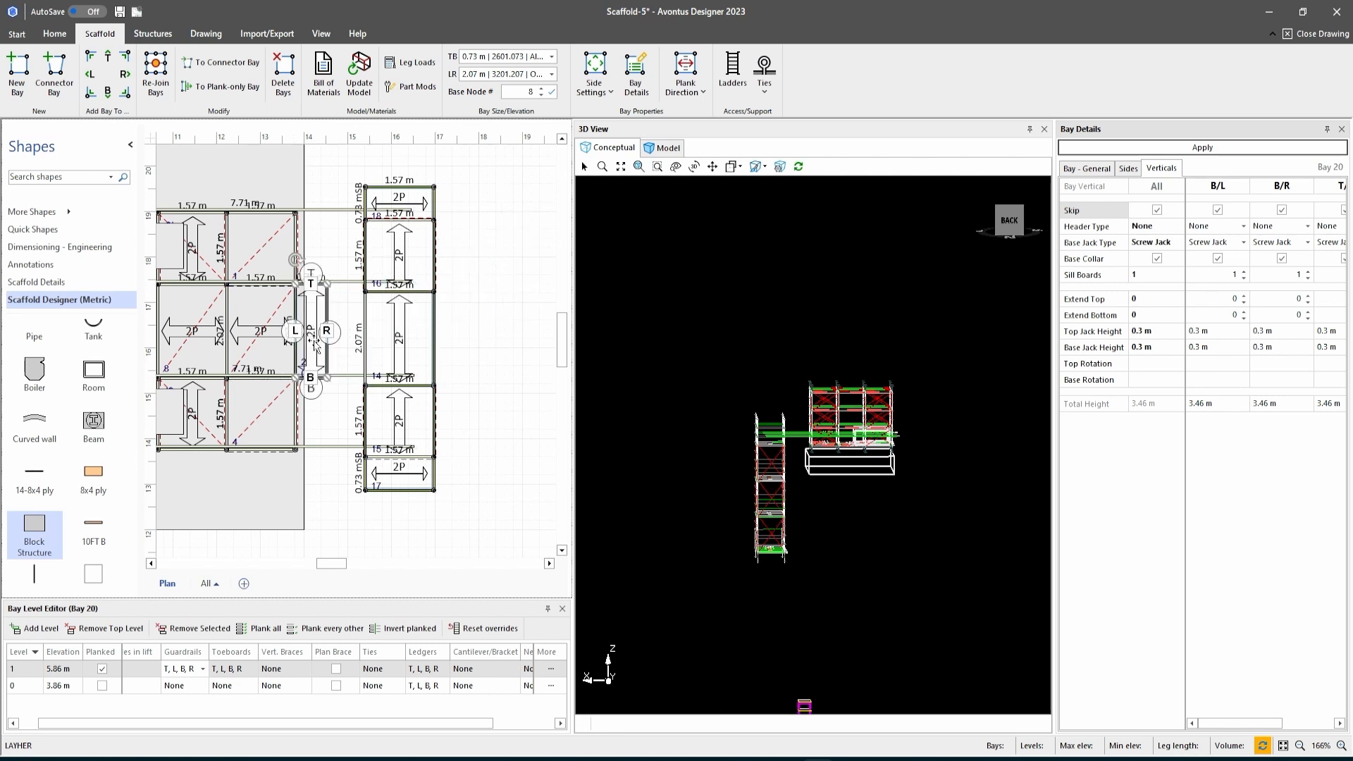
left_click(434, 318)
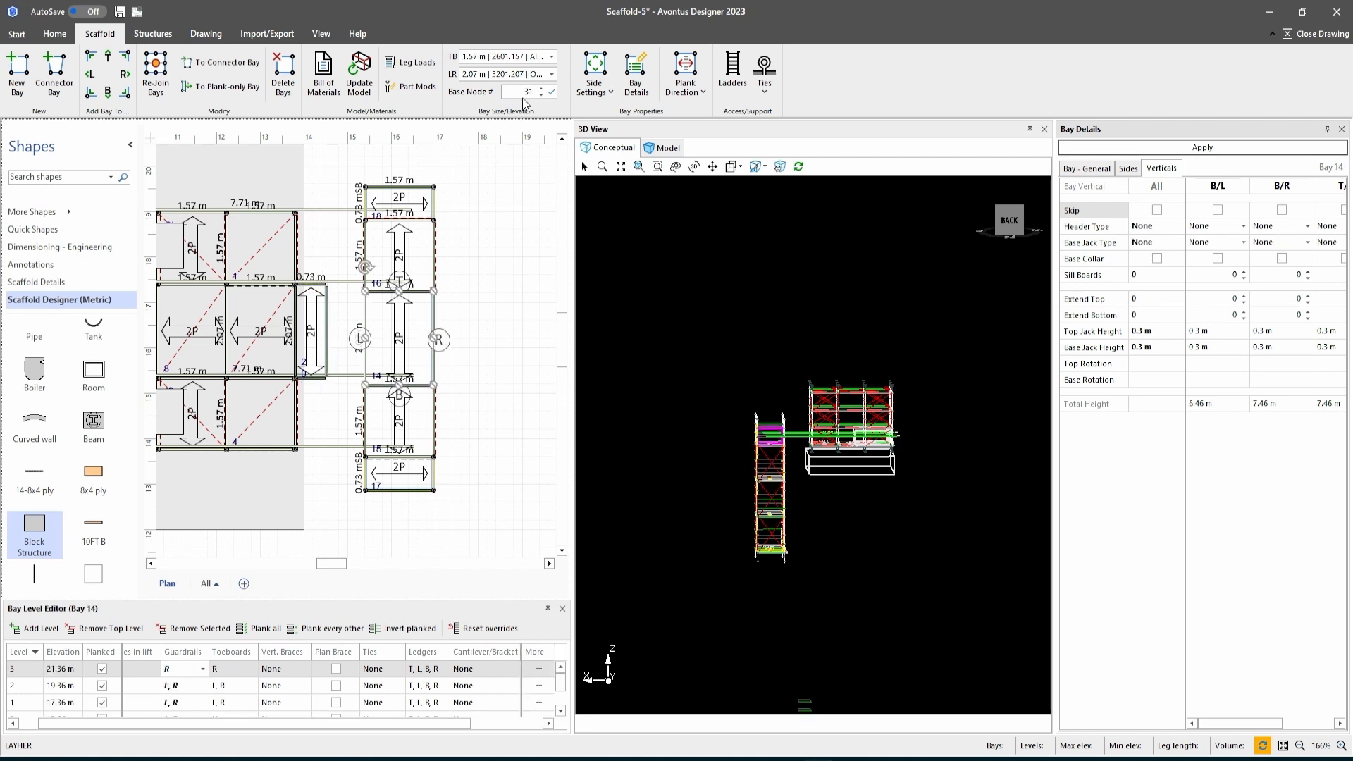
left_click(325, 312)
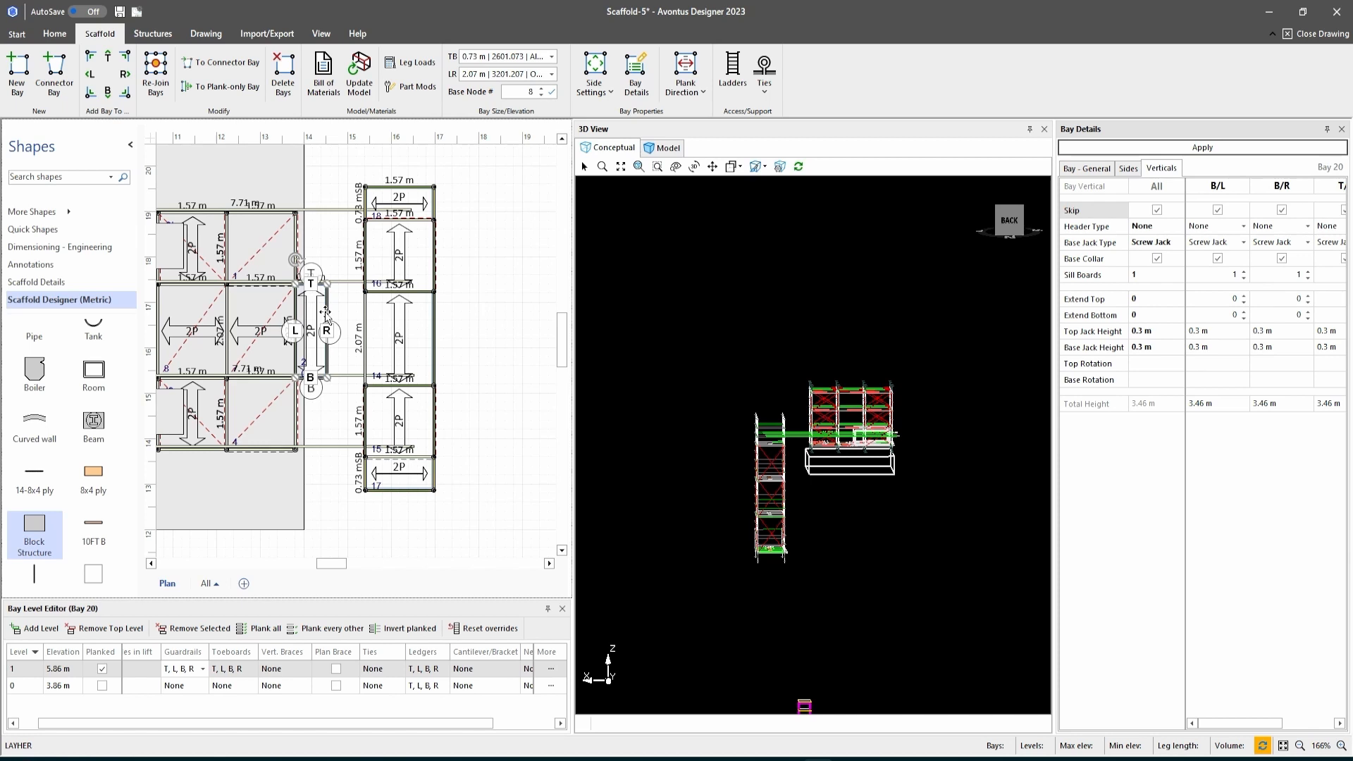
triple_click(542, 90)
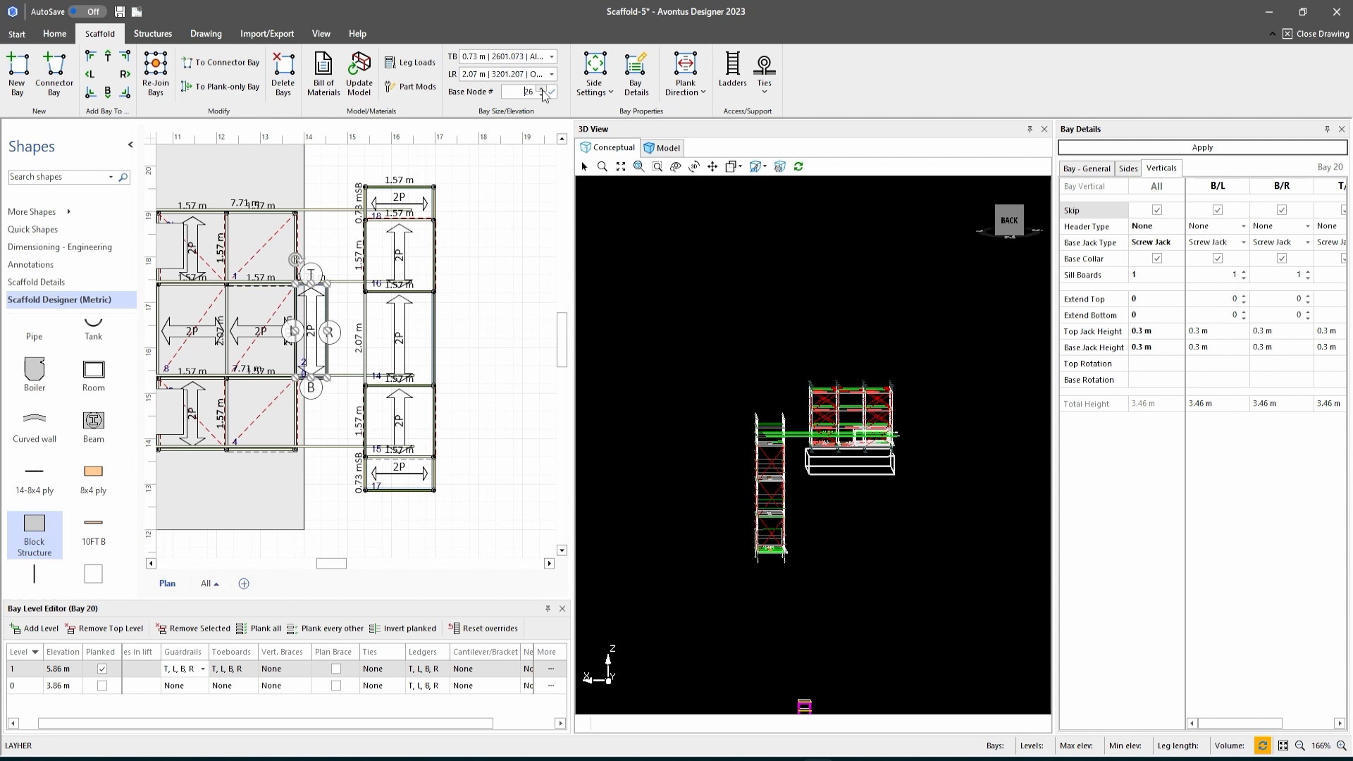
left_click(555, 96)
left_click(540, 89)
left_click(540, 88)
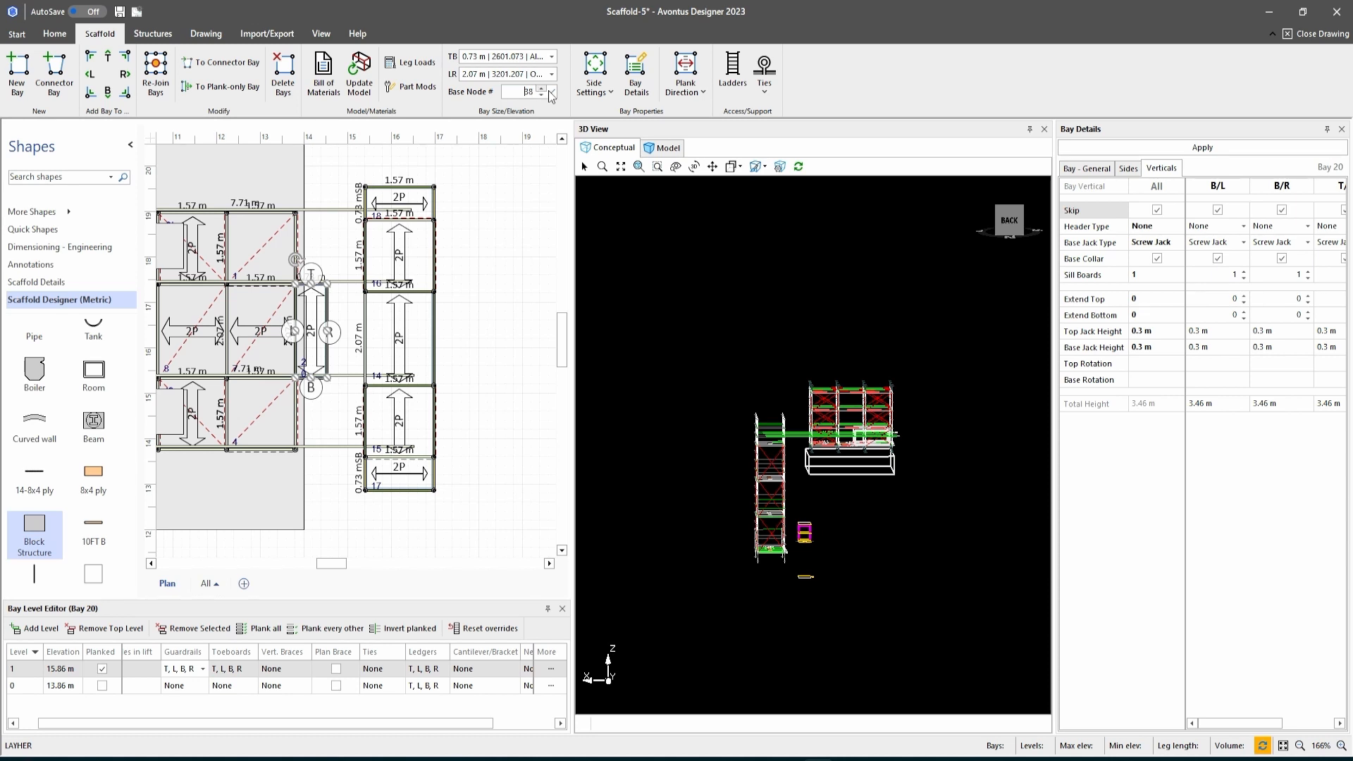
left_click(551, 92)
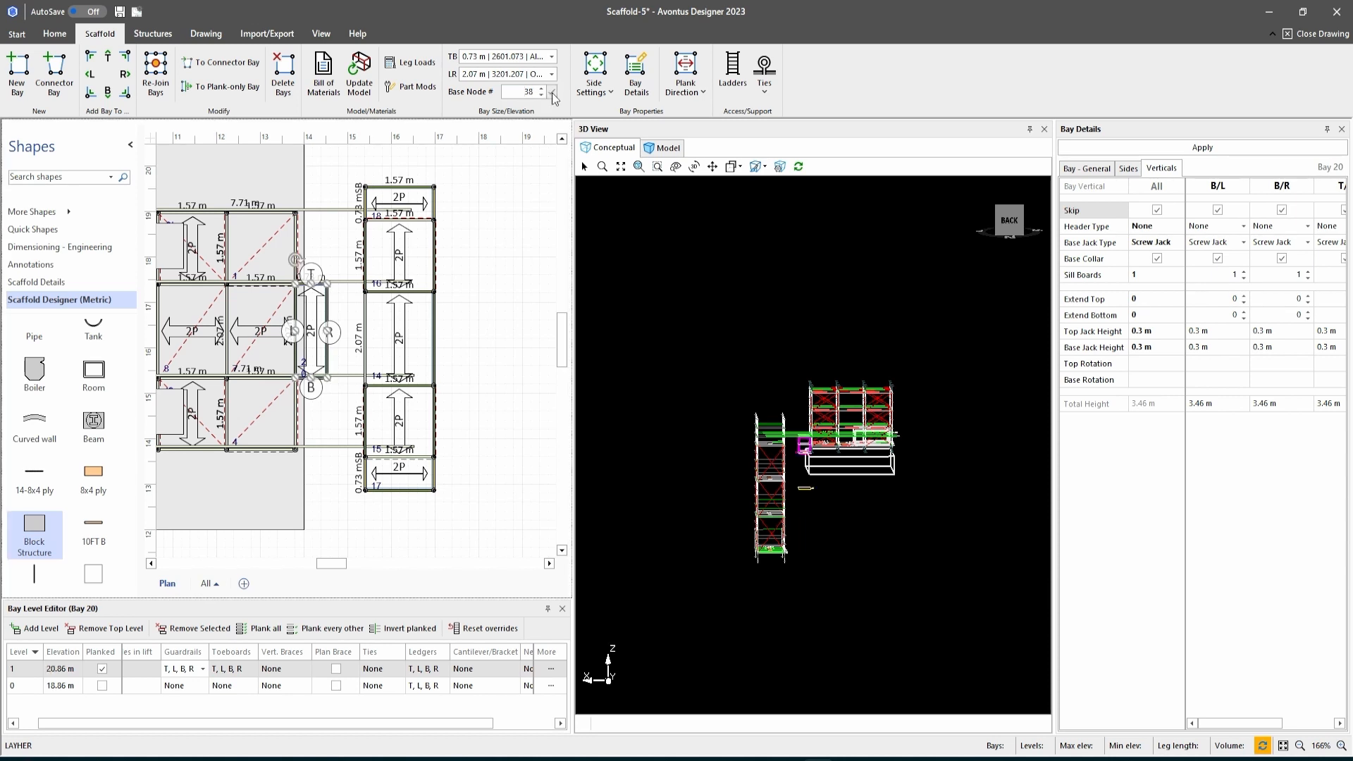
Raise the narrow bay to base node 43 and remove its top level, keeping a single planked level with guardrails T, L, B, R.
left_click(672, 165)
left_click(102, 685)
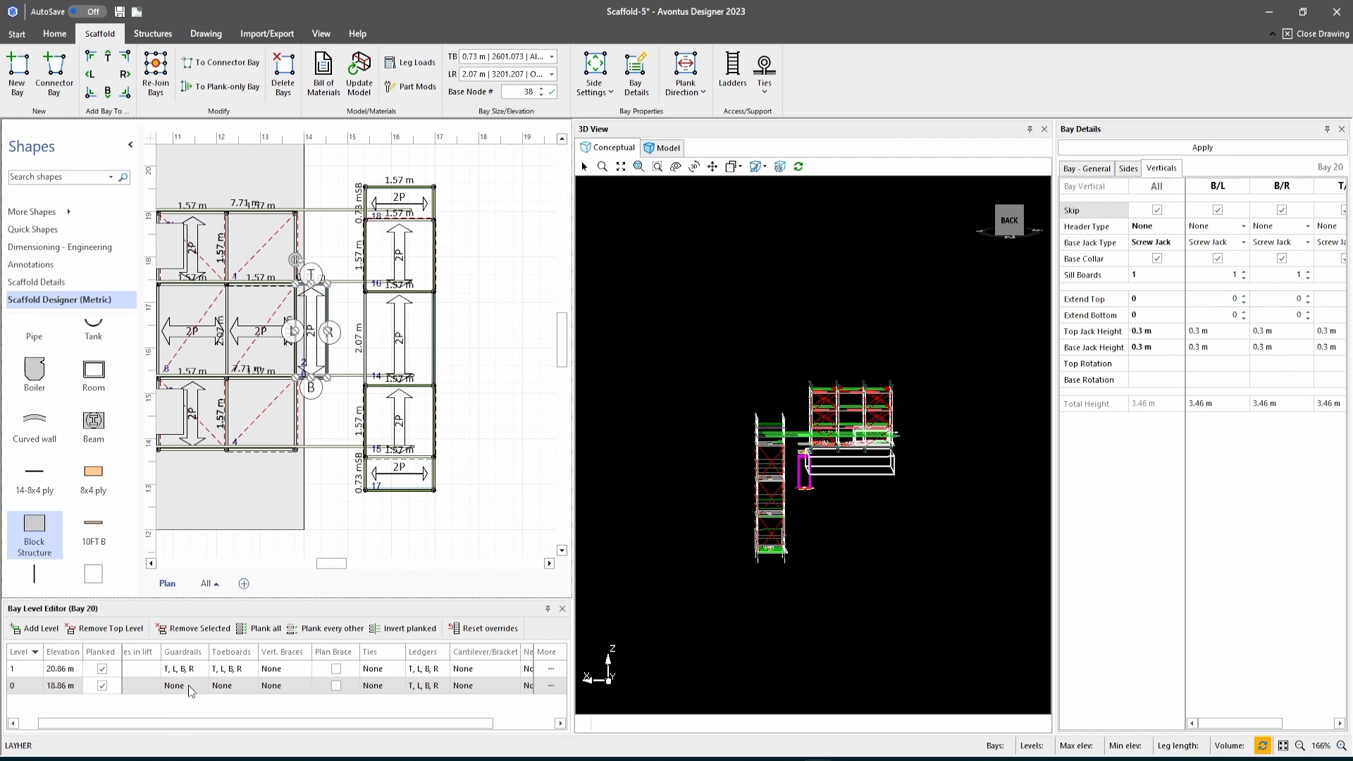
left_click(332, 425)
left_click(317, 343)
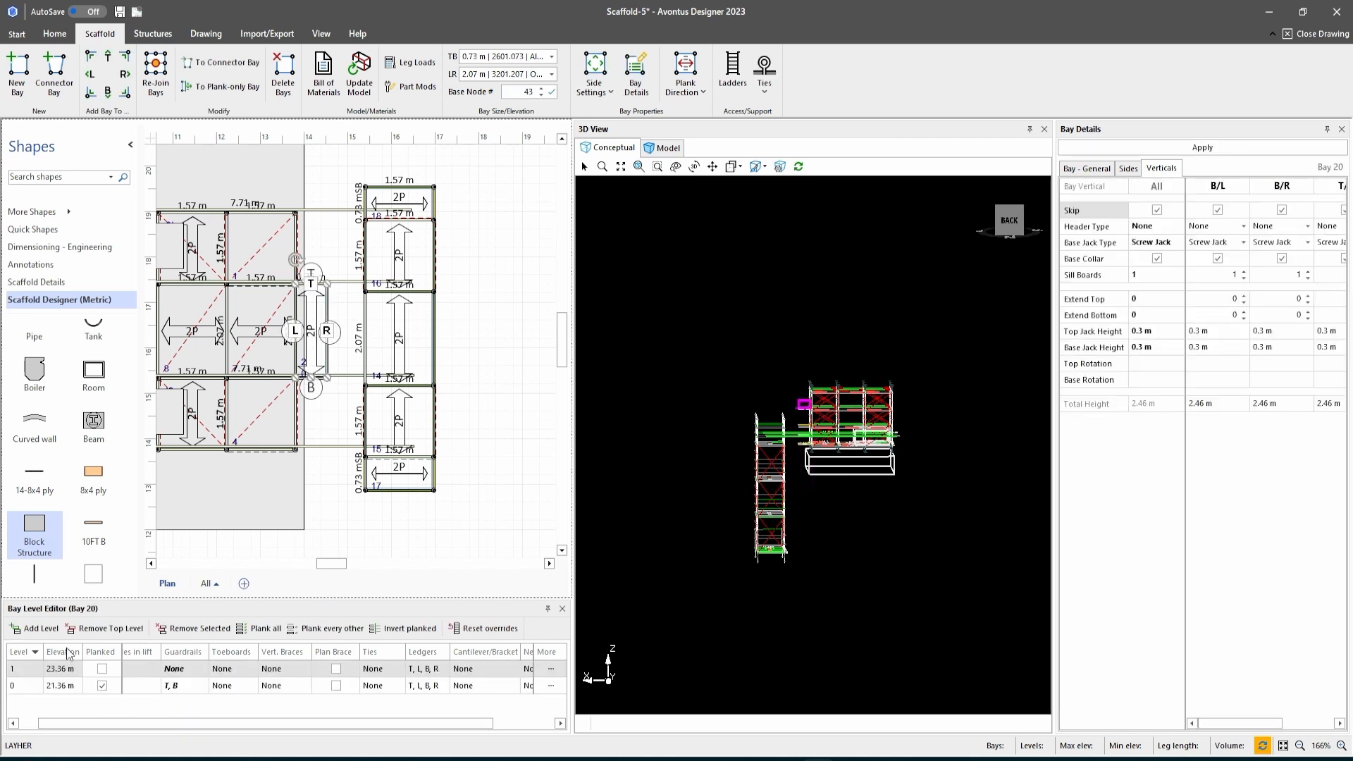
left_click(106, 628)
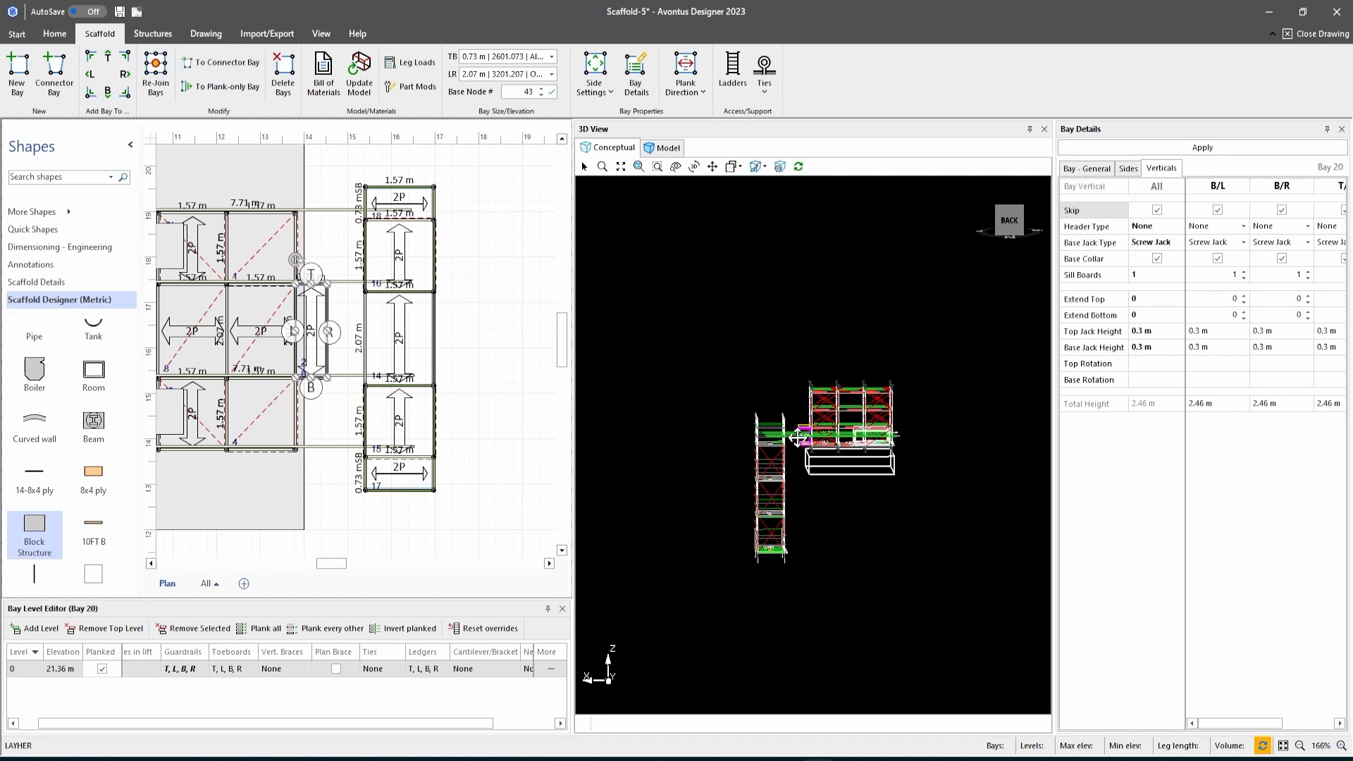
Move all five suspended bays together so the middle bay's corner vertical snaps to the outer corner of the narrow bay.
left_click_drag(345, 162, 461, 512)
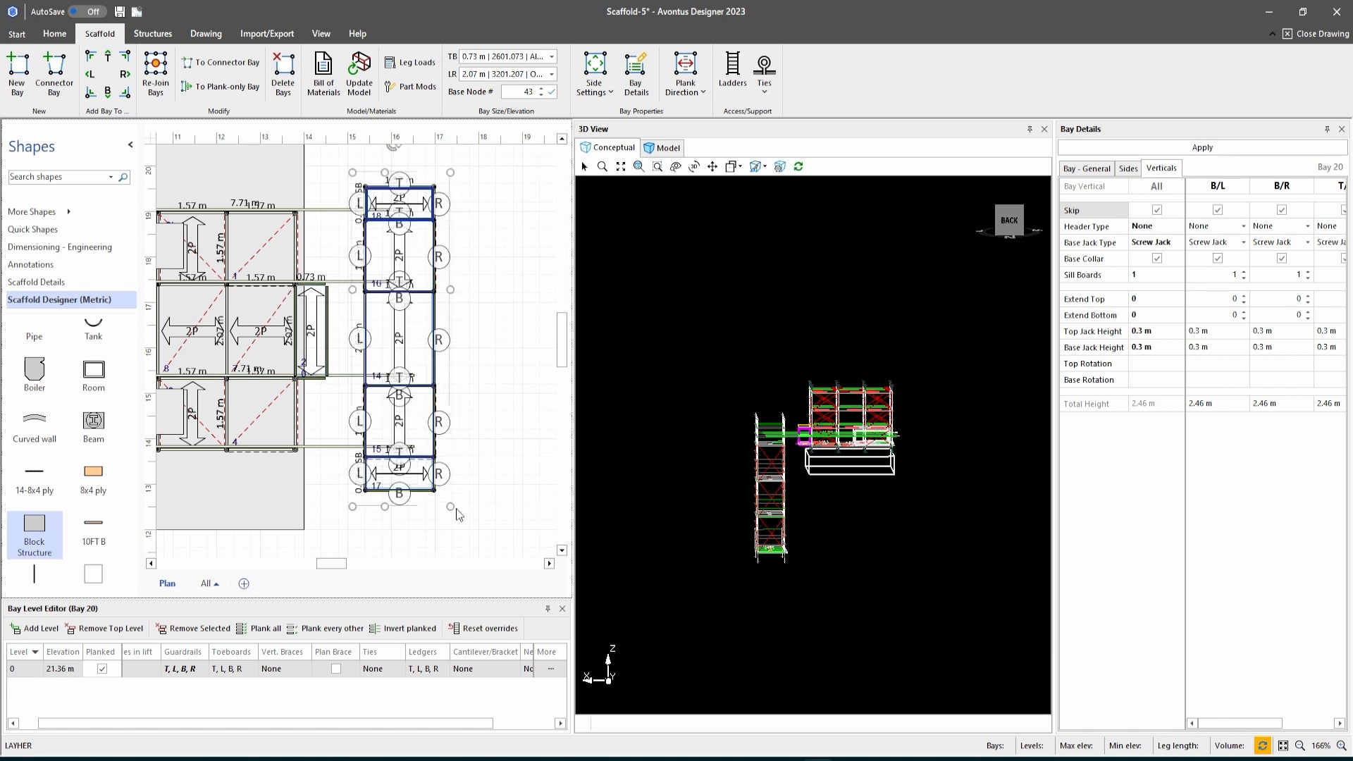
scroll(412, 437, "up", 6, "ctrl")
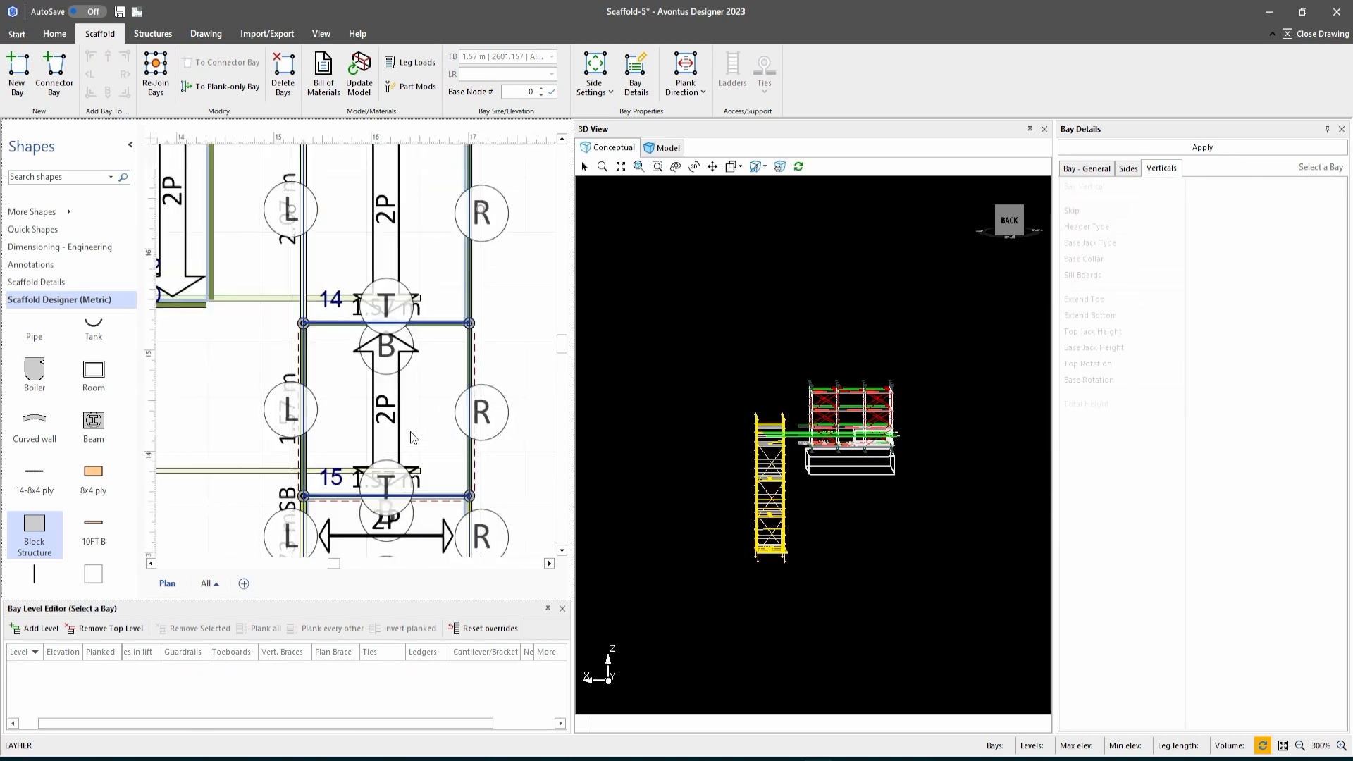
left_click_drag(335, 568, 333, 568)
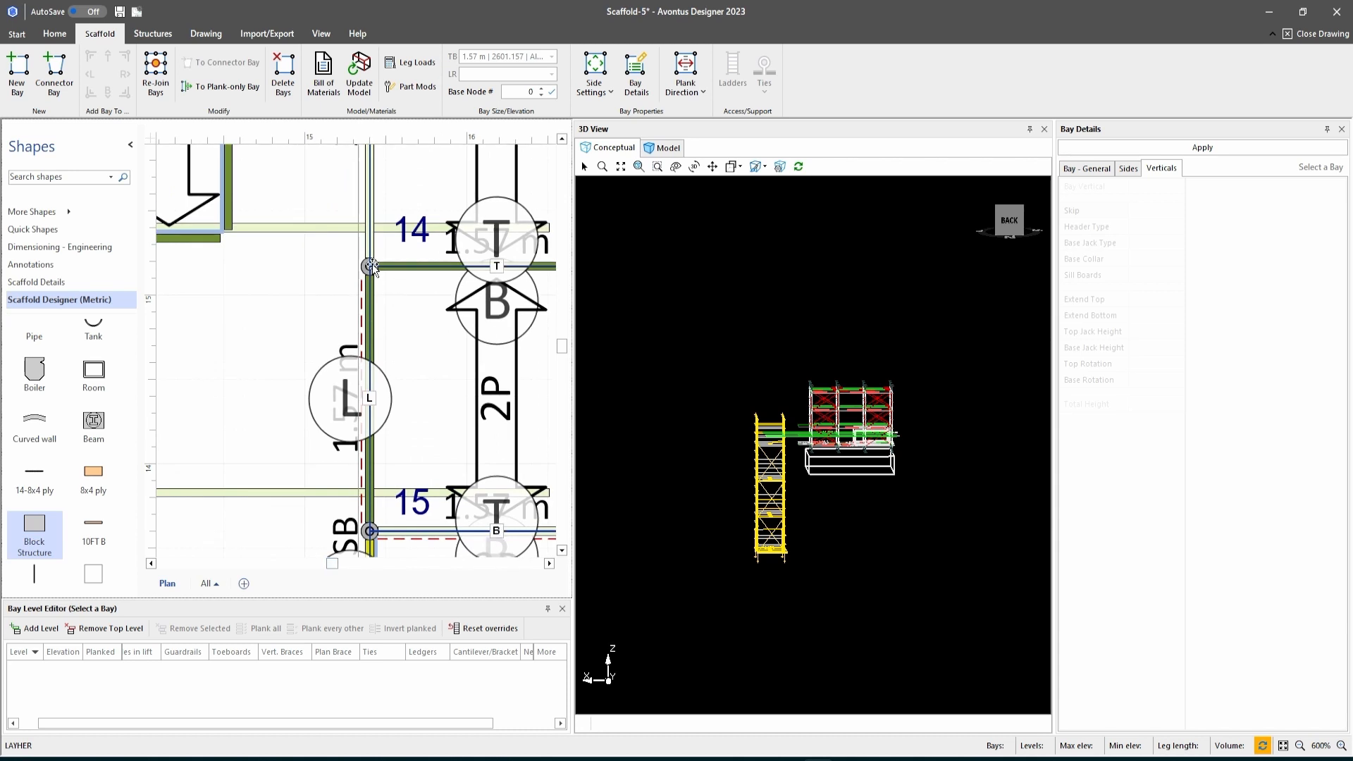
left_click_drag(274, 243, 226, 237)
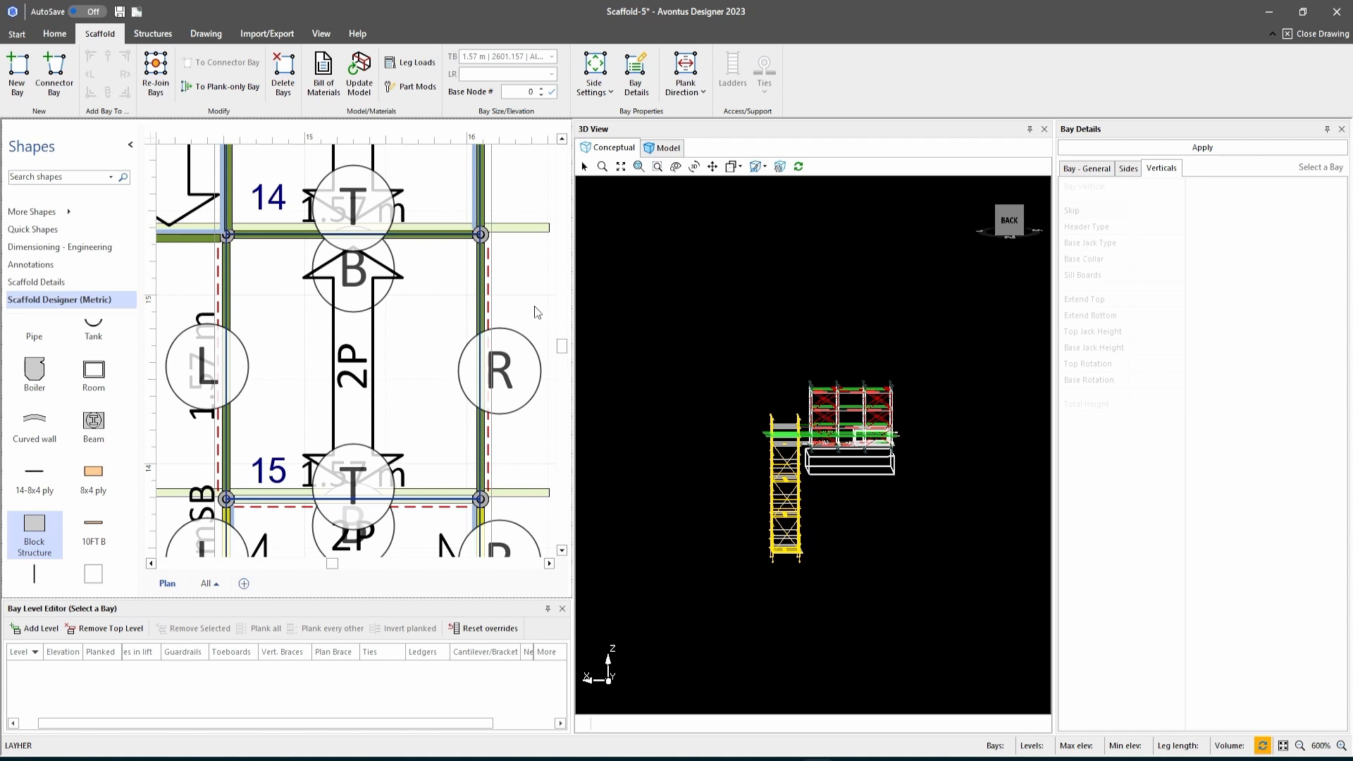
Generate the detailed 3D model and examine from an angled view how the narrow bay bridges the main and suspended scaffolds.
scroll(534, 306, "down", 3, "ctrl")
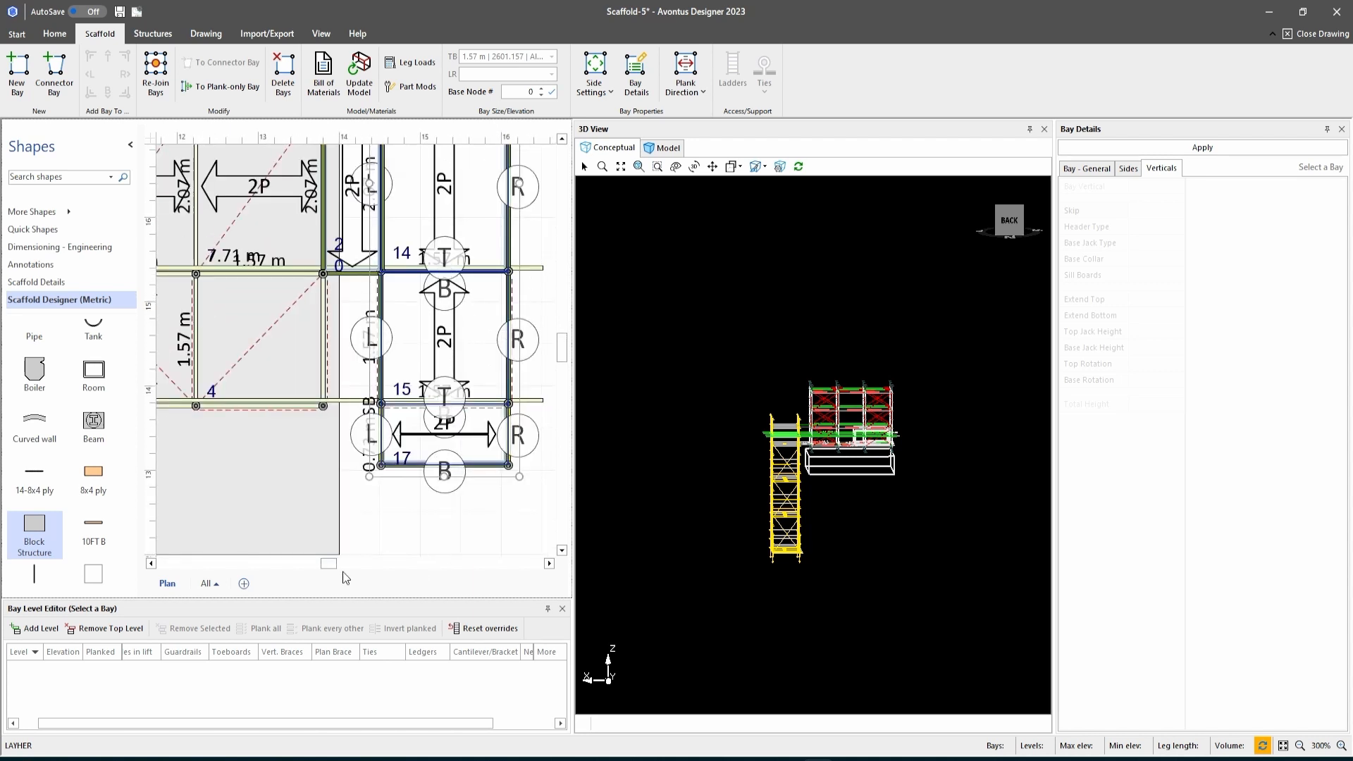
left_click_drag(330, 565, 331, 566)
scroll(399, 518, "down", 3)
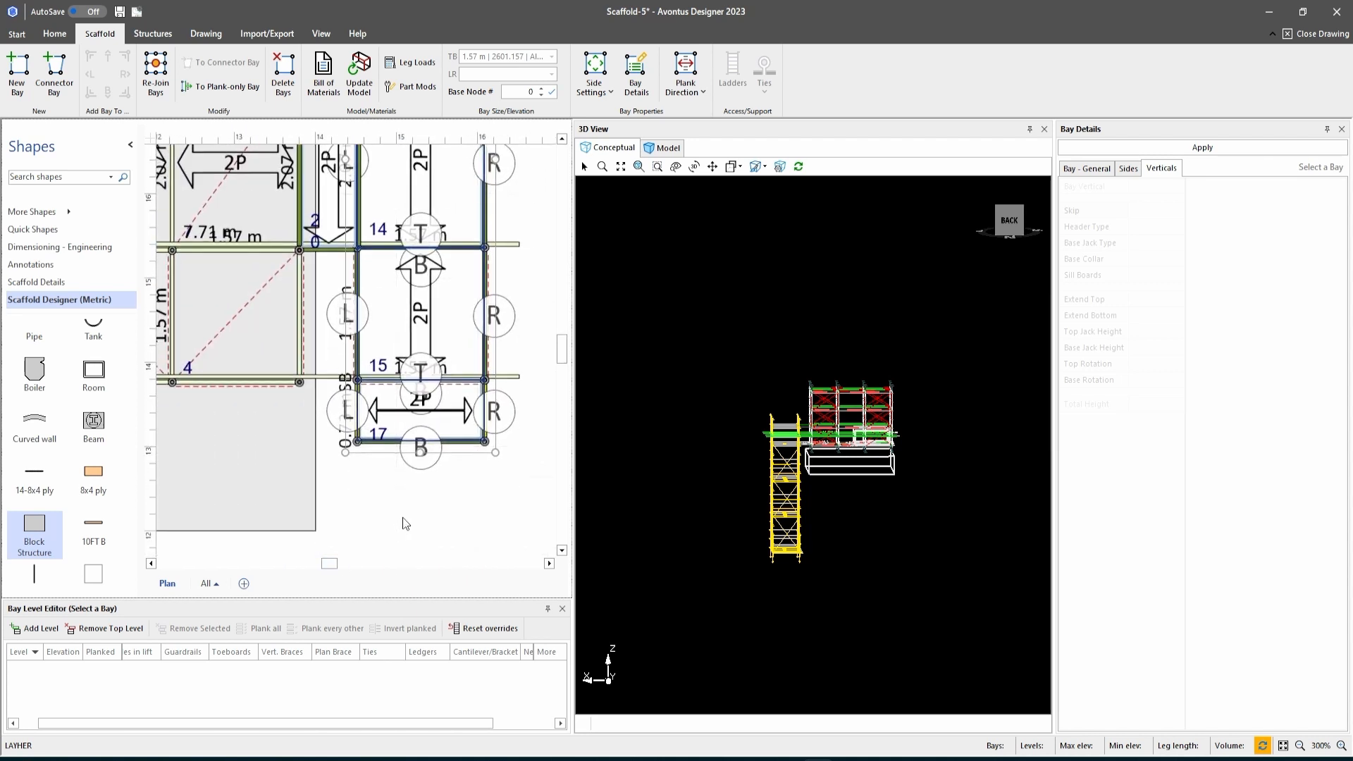
scroll(445, 467, "up", 9)
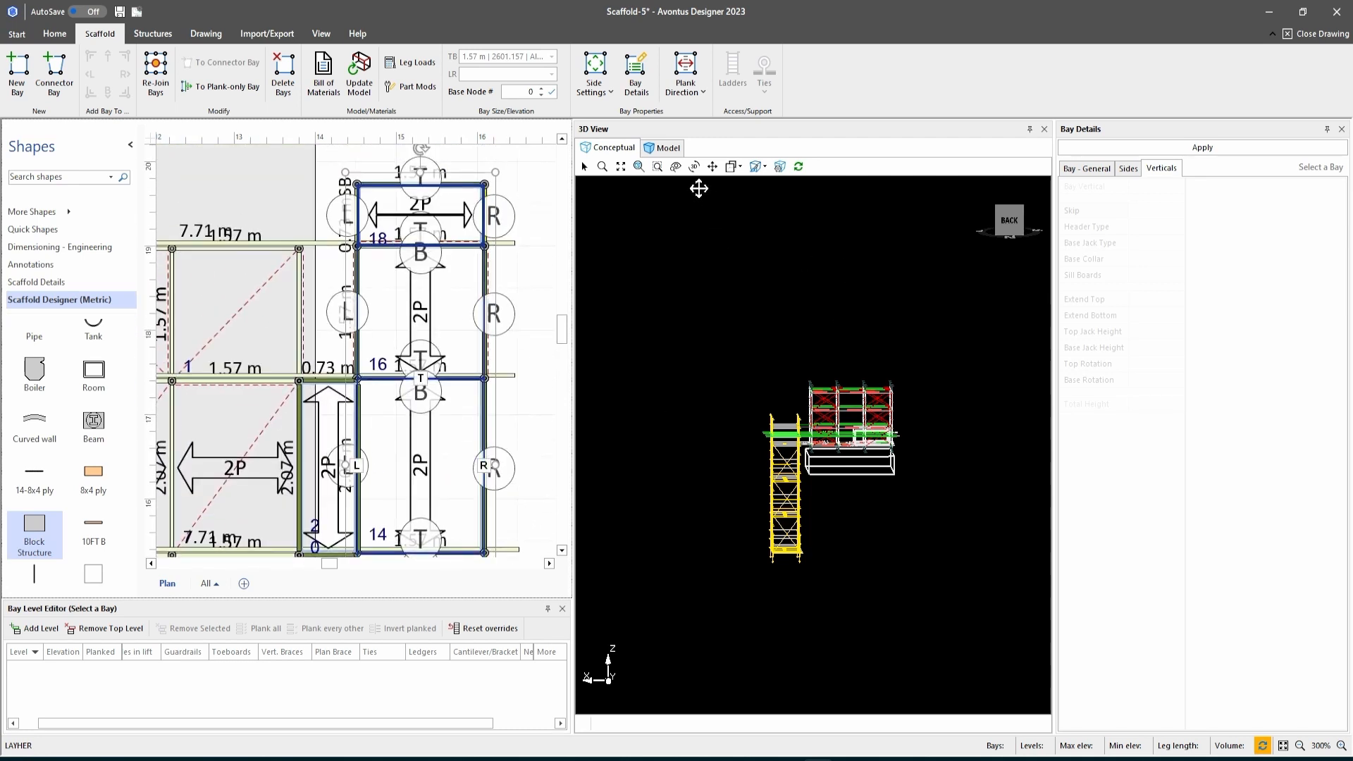
left_click(666, 149)
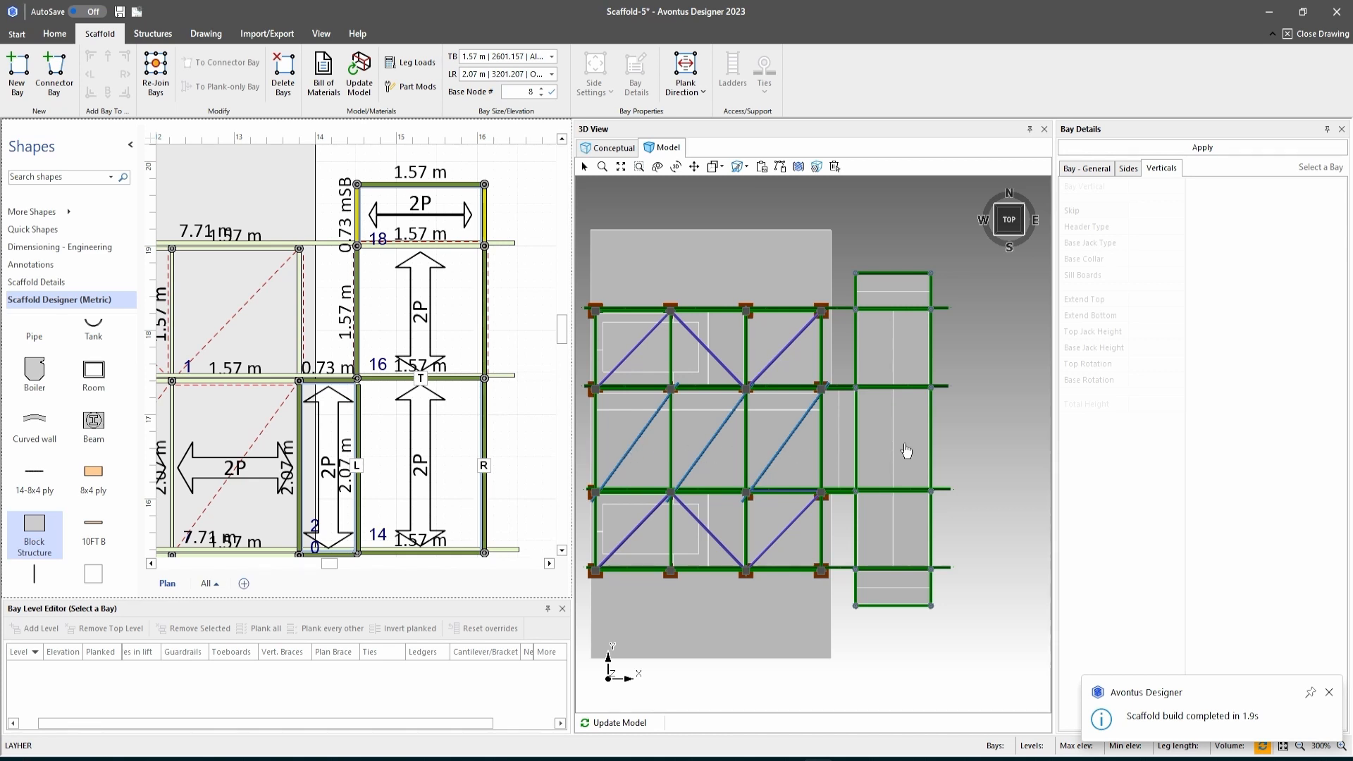
left_click(1025, 230)
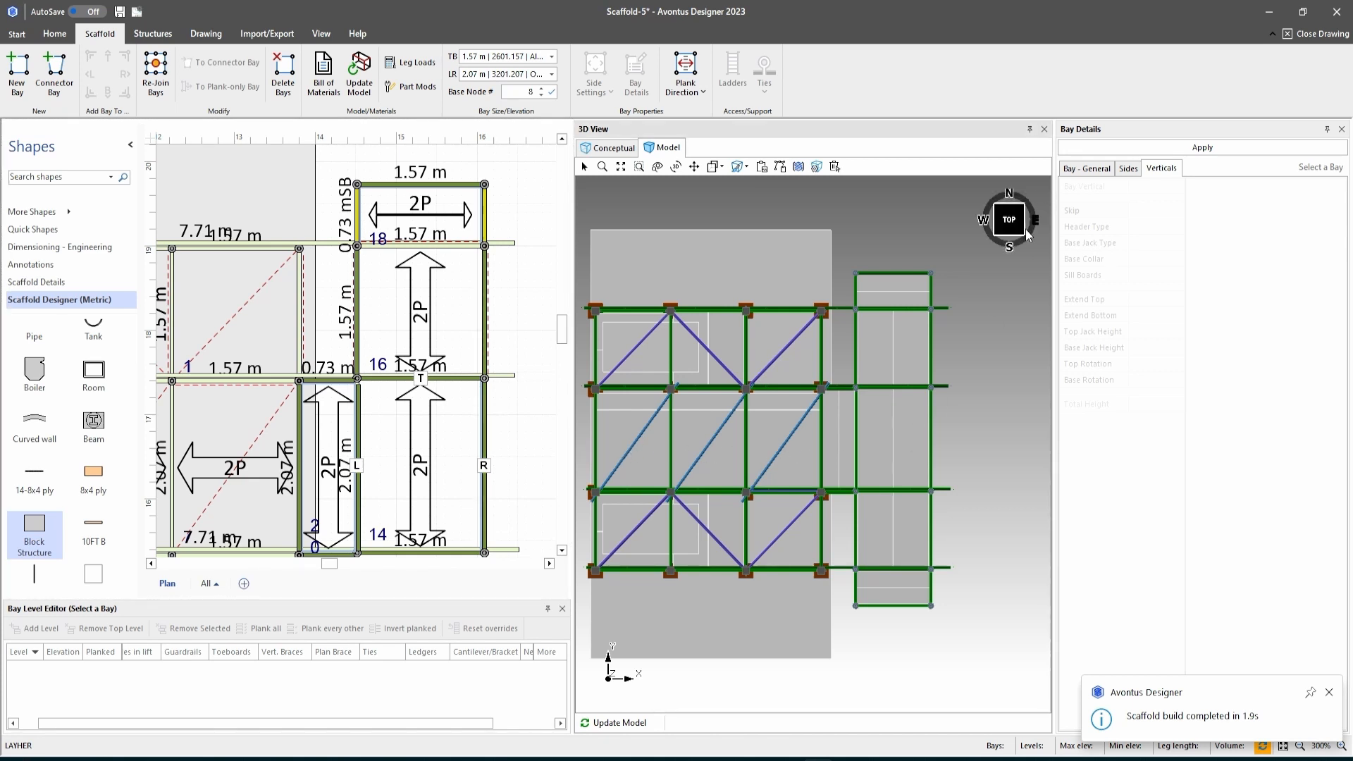
mouse_move(1026, 235)
left_mouse_down()
mouse_move(994, 202)
mouse_move(1007, 224)
left_mouse_up()
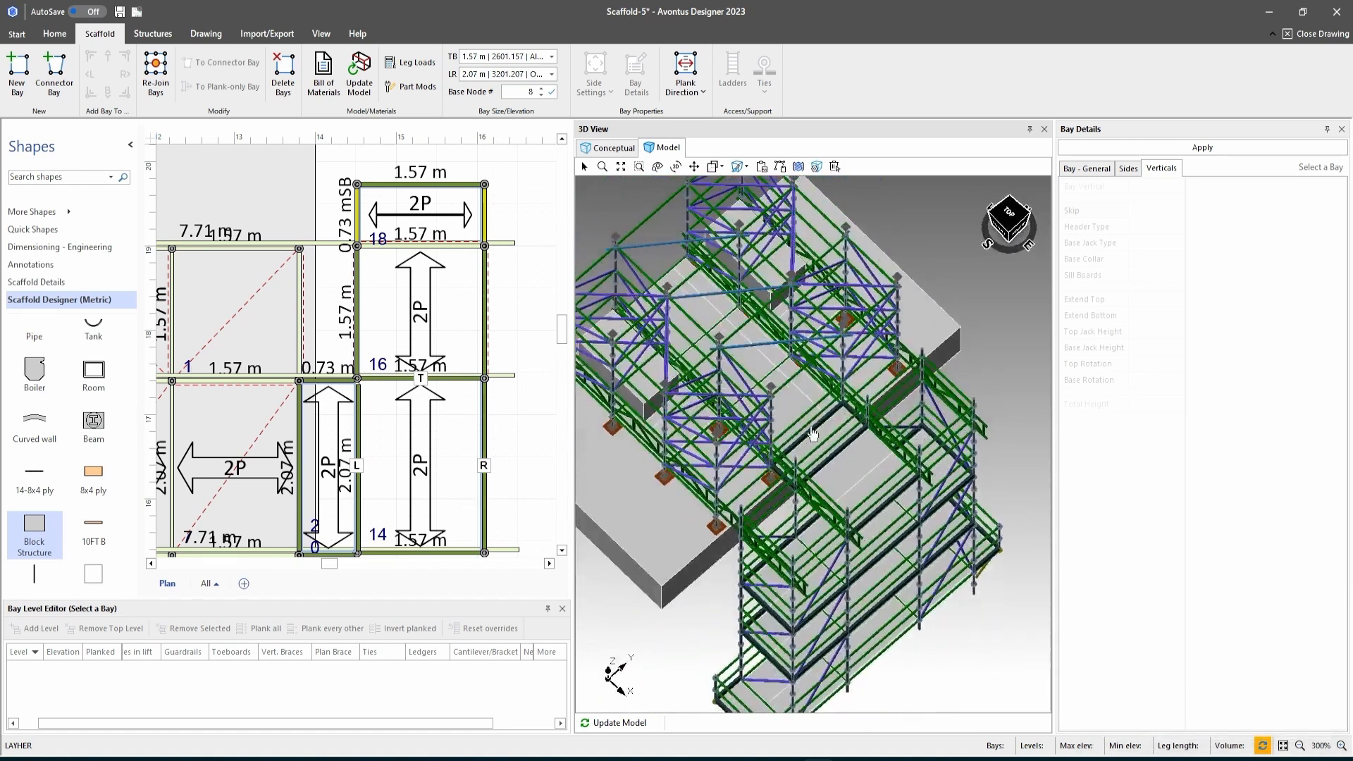
Remove the L and R guardrails from the narrow access bay so only T and B remain.
left_click(339, 431)
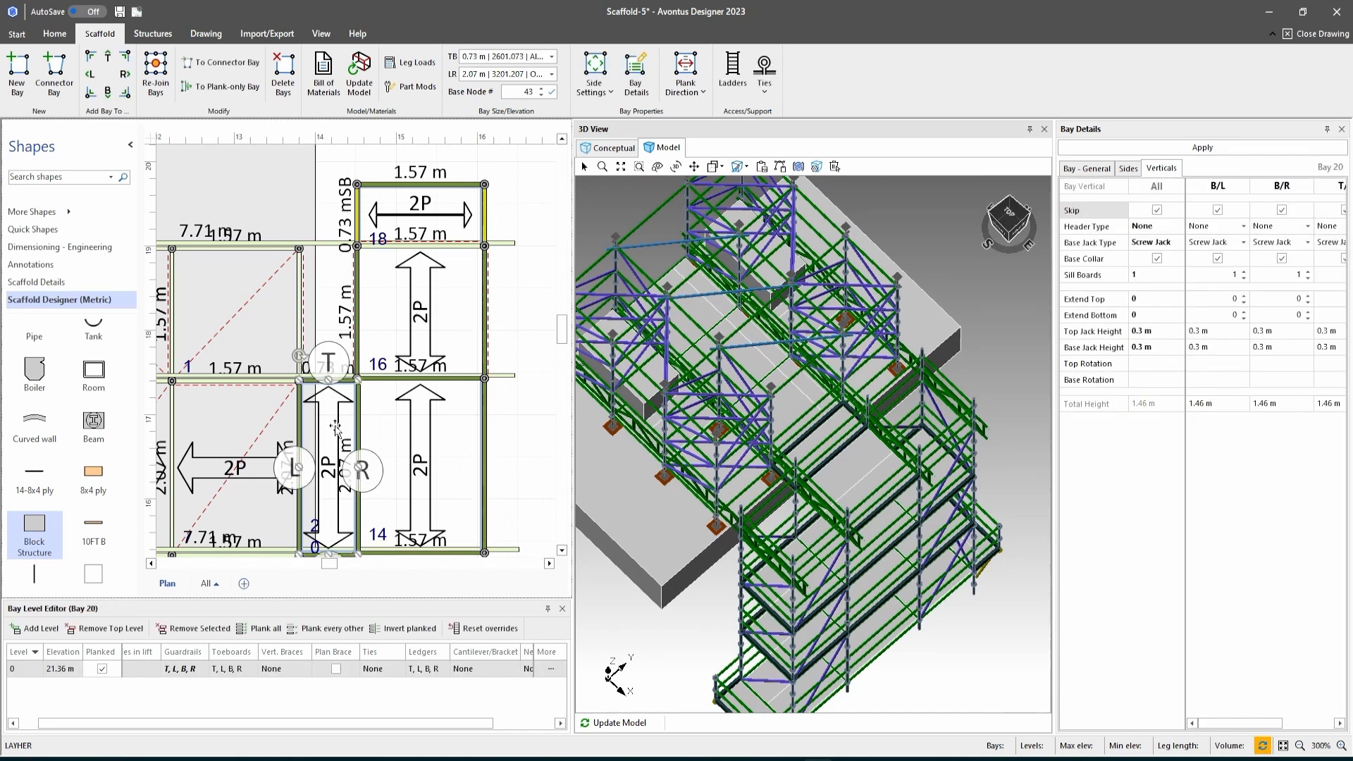
left_click(181, 670)
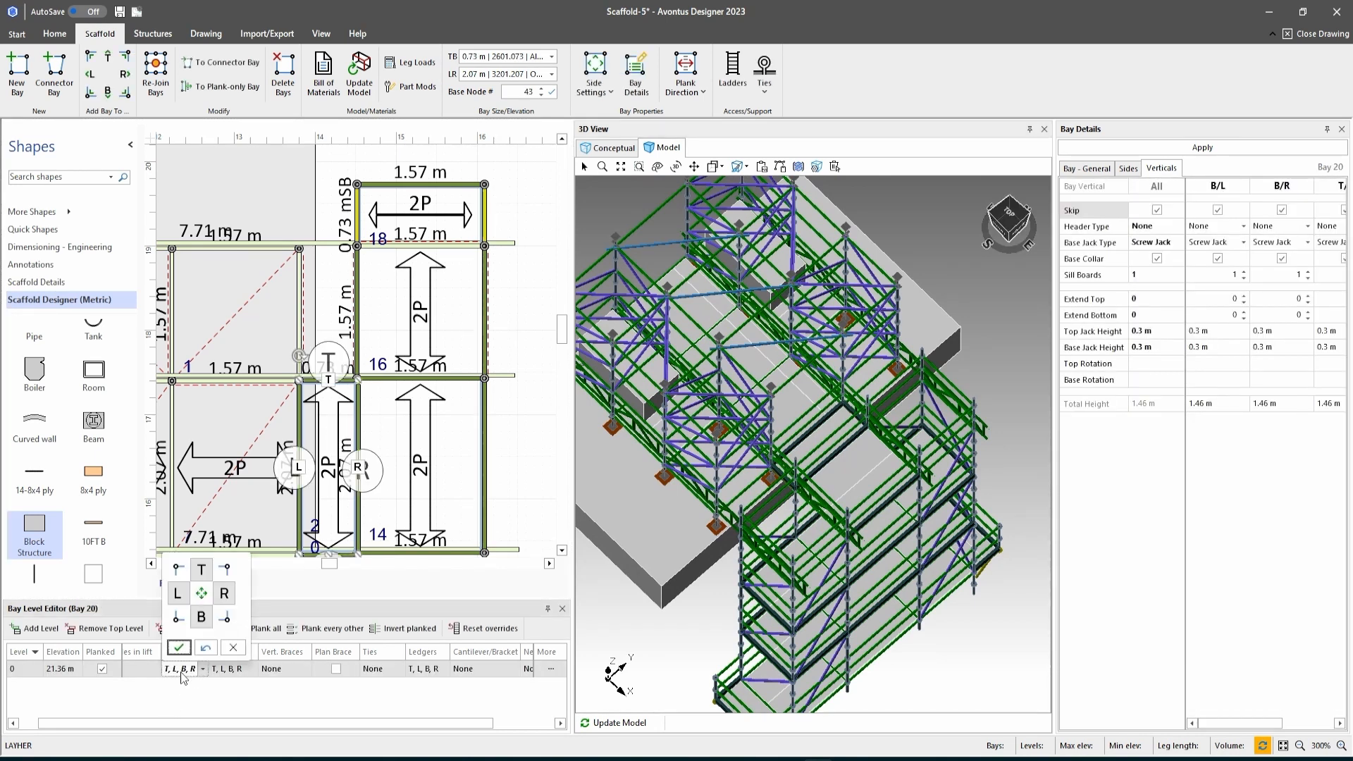
left_click(176, 594)
left_click(224, 593)
left_click(176, 647)
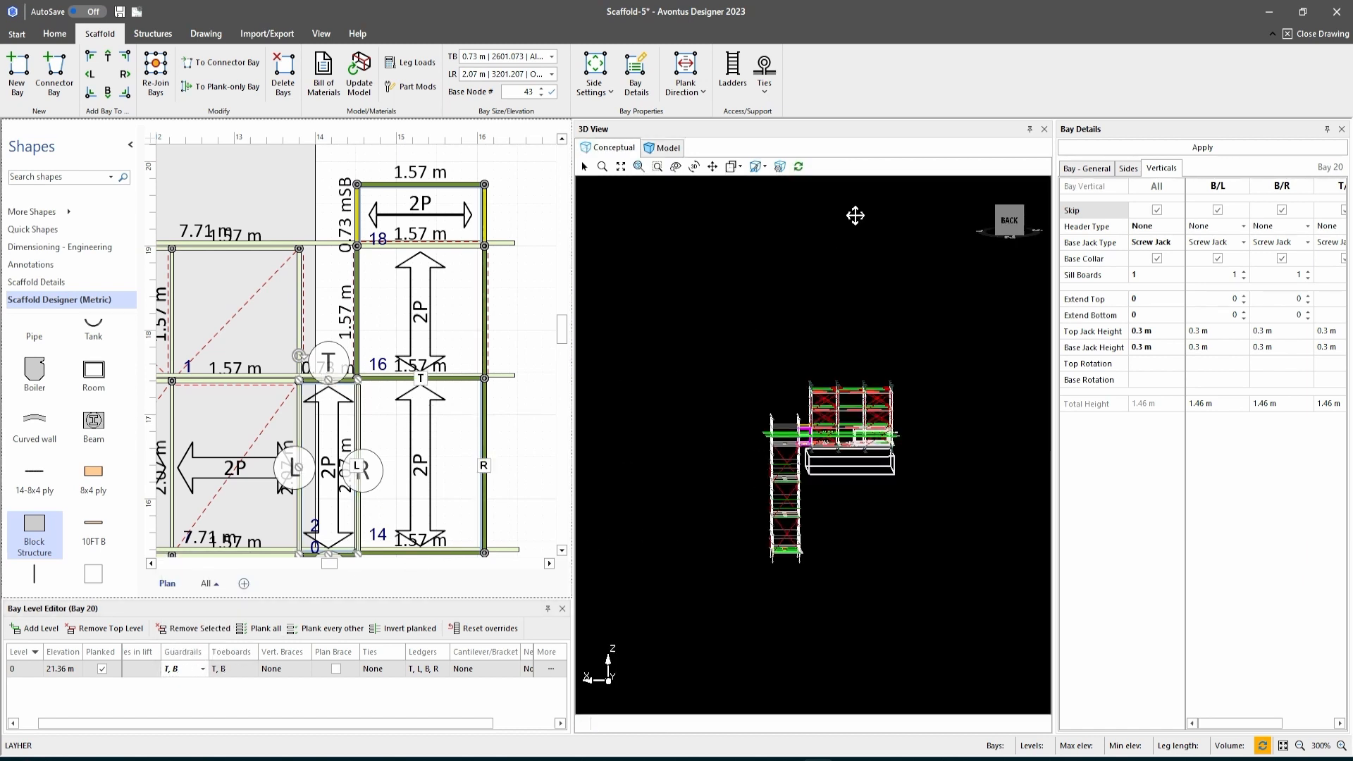
Regenerate the detailed 3D model and examine the opened access bay and suspended scaffold from several angles.
left_click(668, 148)
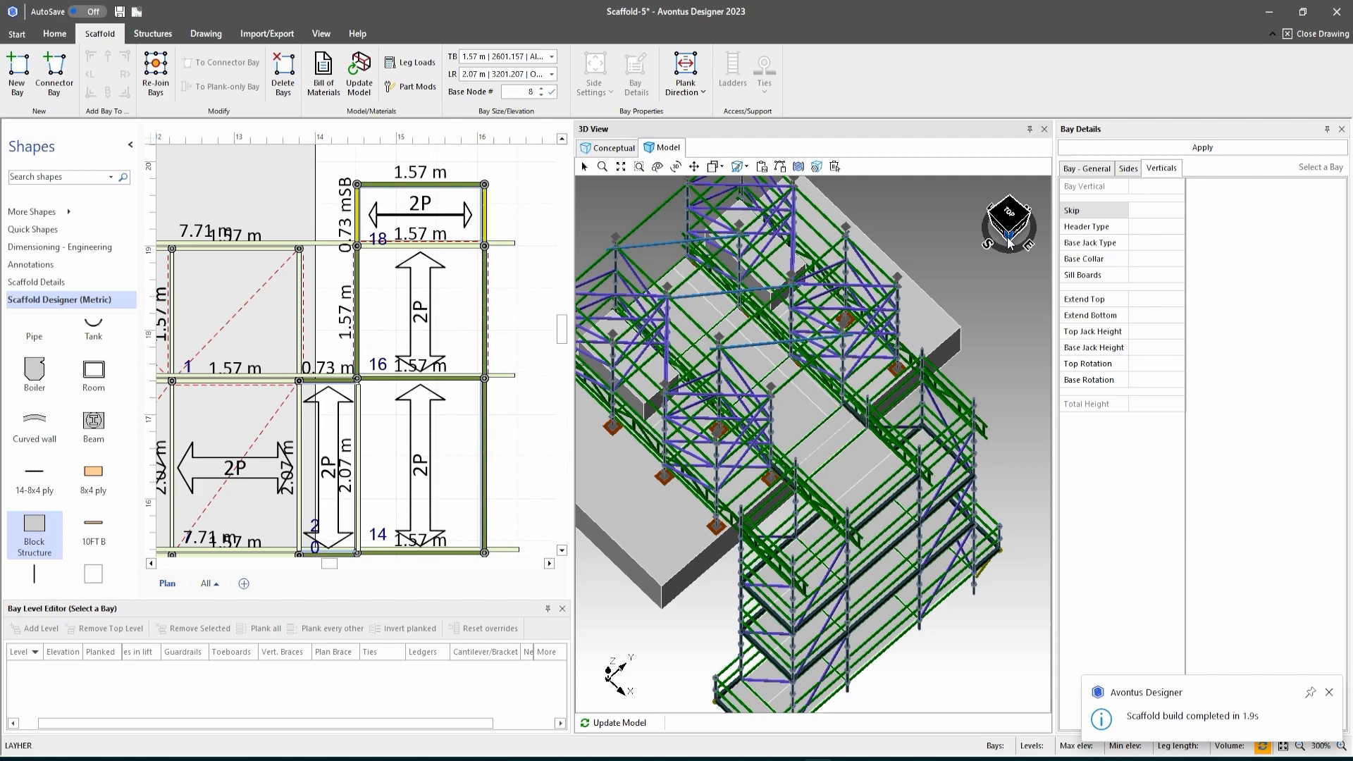
left_click_drag(1010, 244, 960, 237)
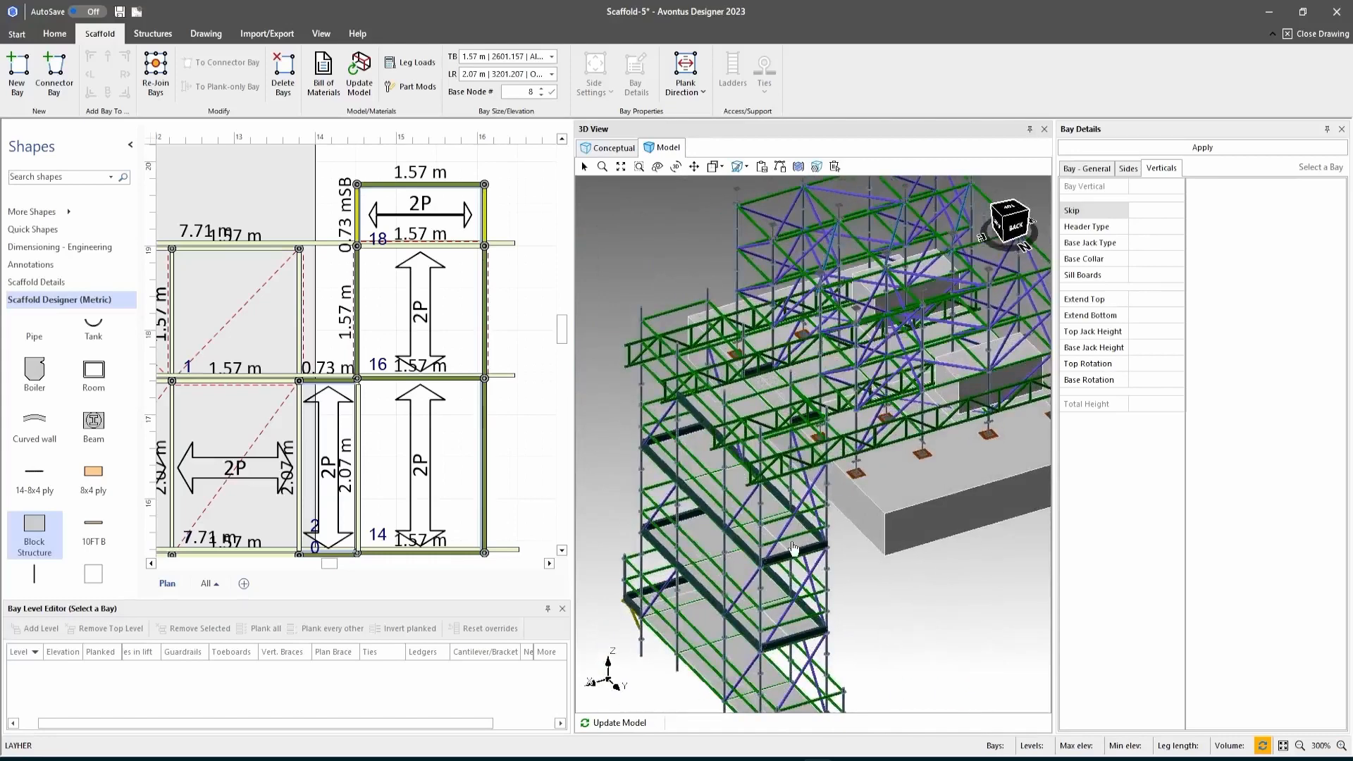
scroll(794, 548, "down", 2)
left_click(1003, 240)
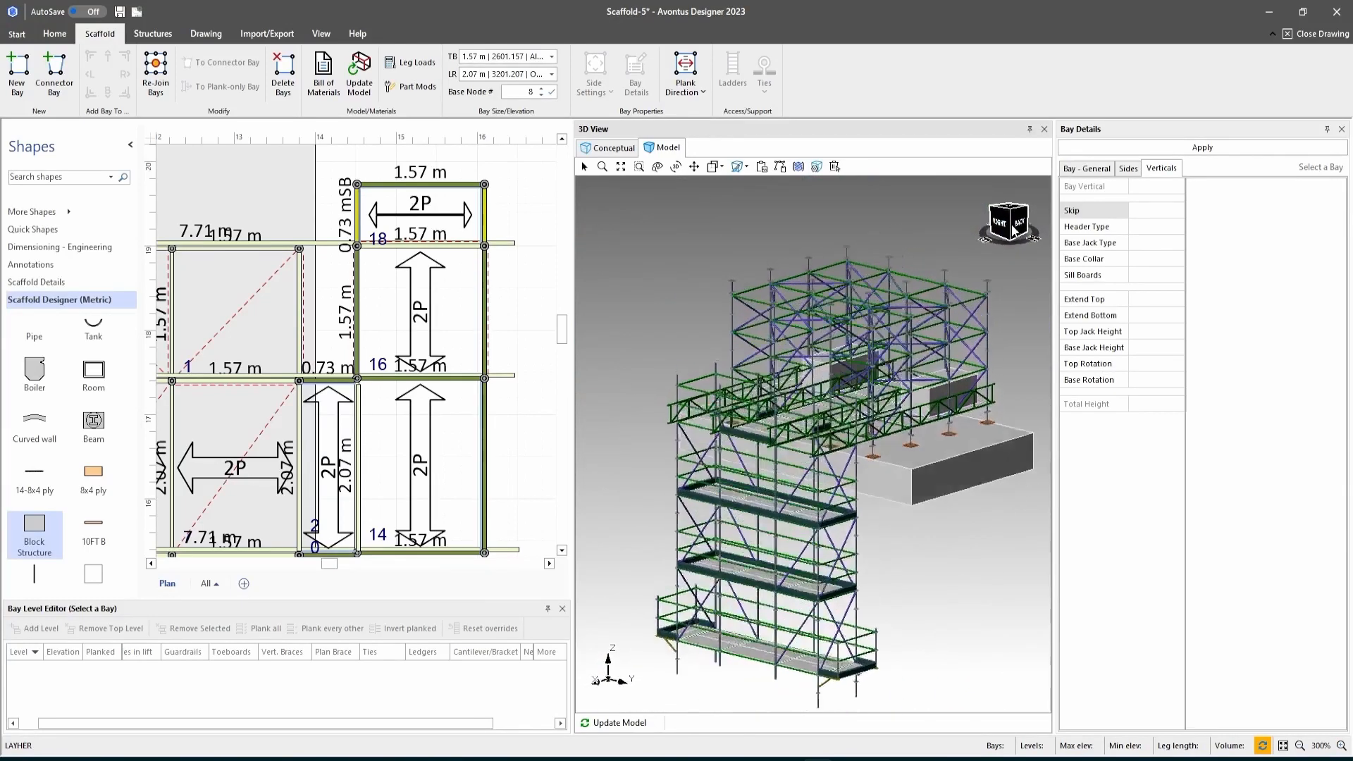
left_click_drag(1027, 230, 960, 300)
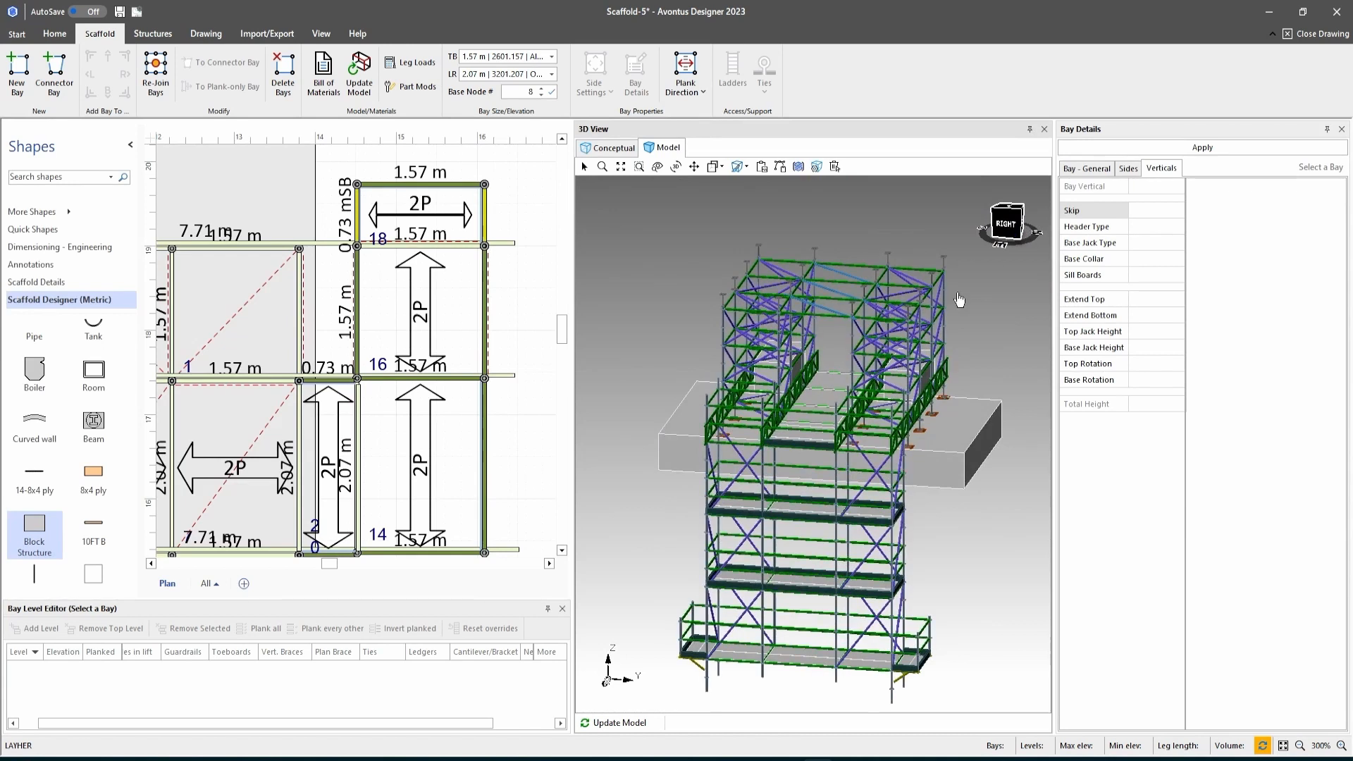
Add toeboards L, R to the lowest level of suspended bay 16.
left_click(485, 298)
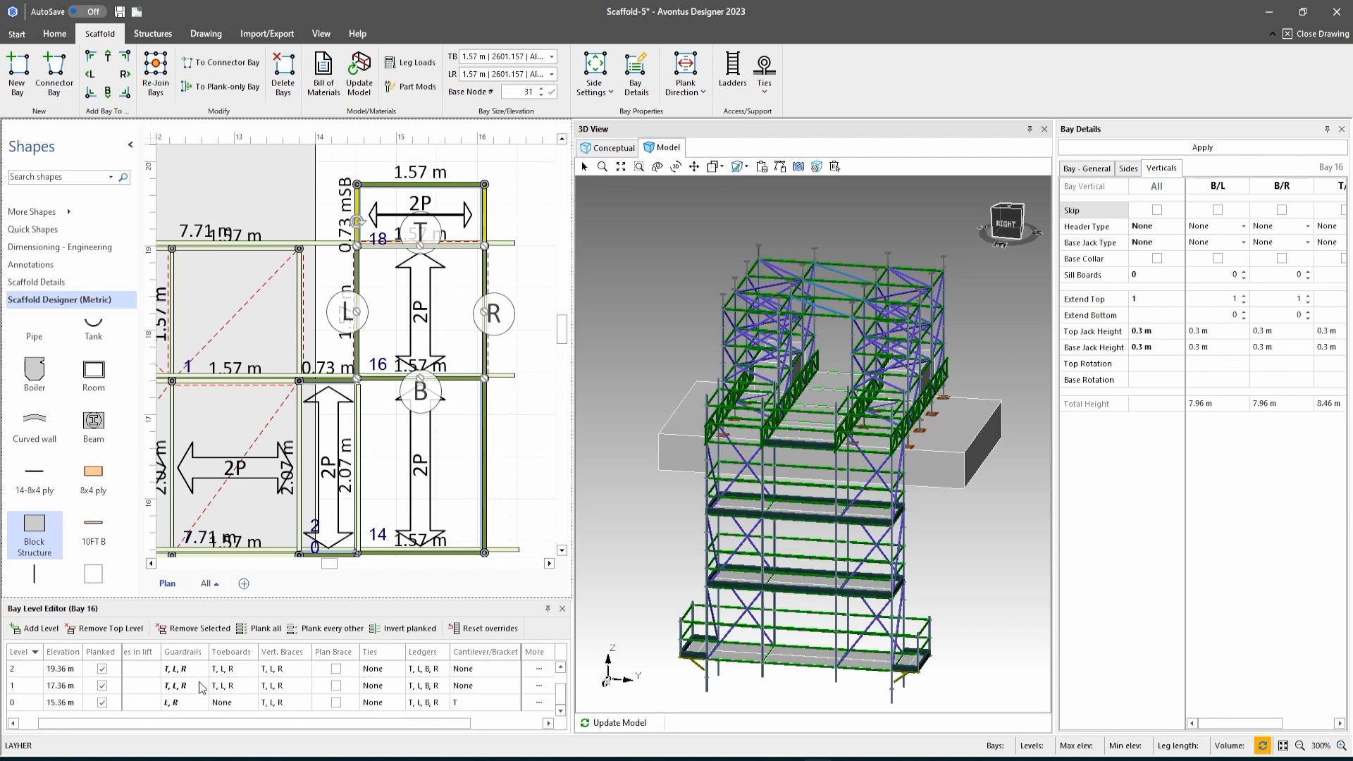
left_click(229, 705)
left_click(226, 627)
left_click(224, 682)
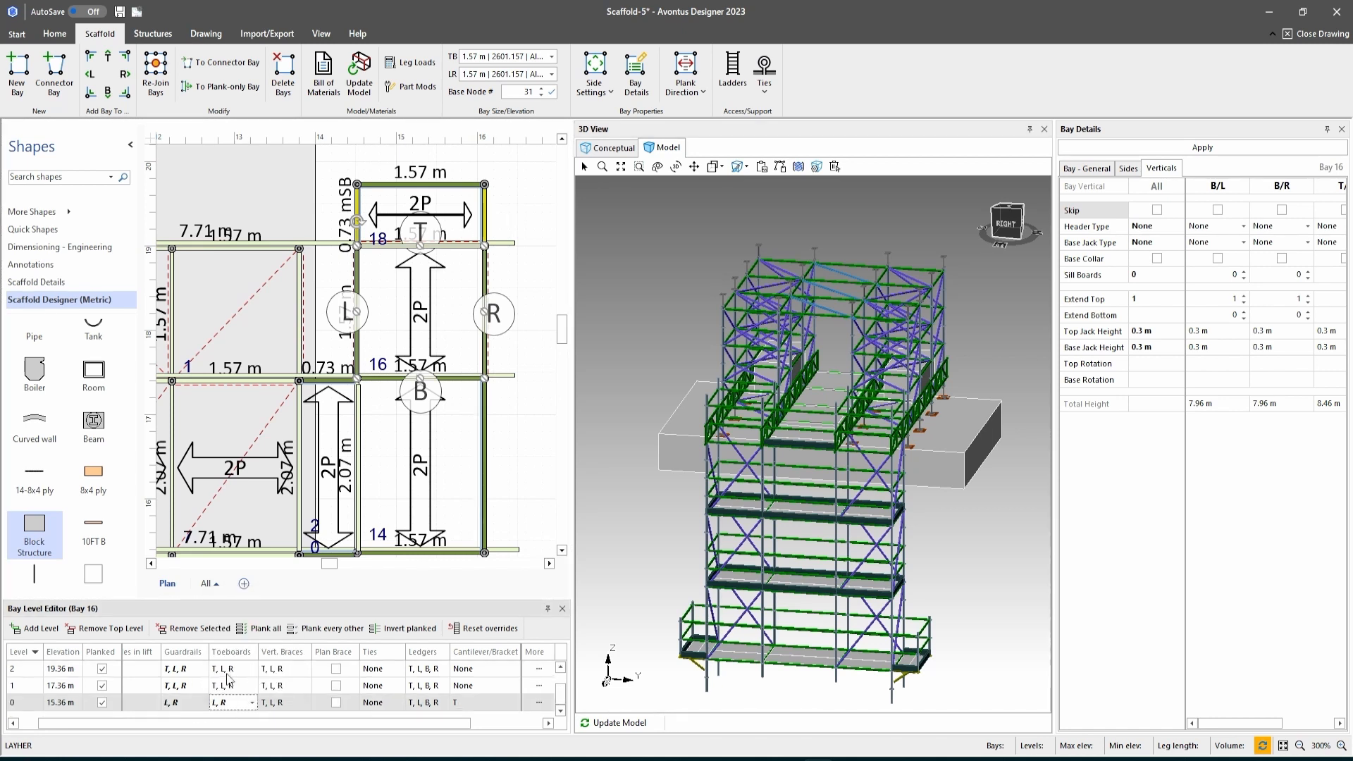
Add toeboards L, R to the lowest level of suspended bay 15.
scroll(451, 490, "down", 3)
left_click(451, 433)
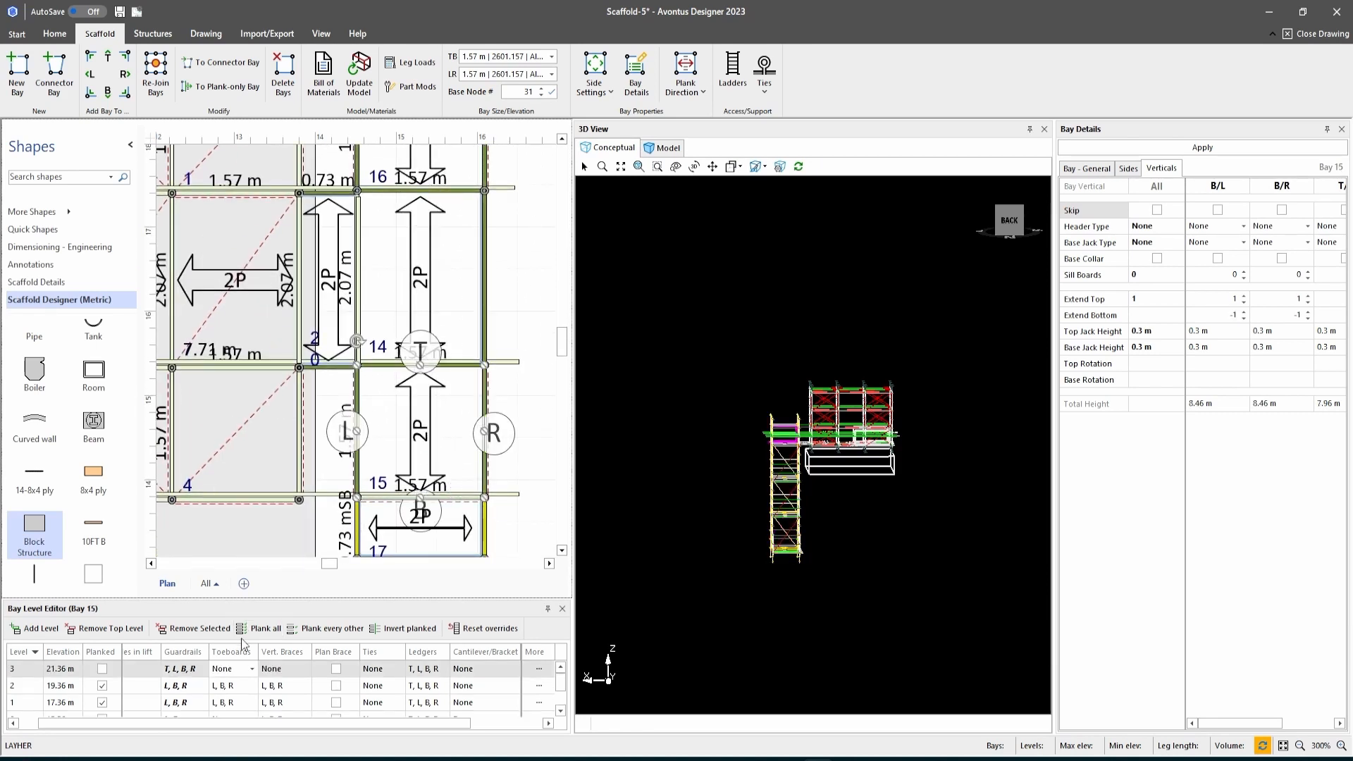
scroll(234, 677, "down", 1)
left_click(237, 703)
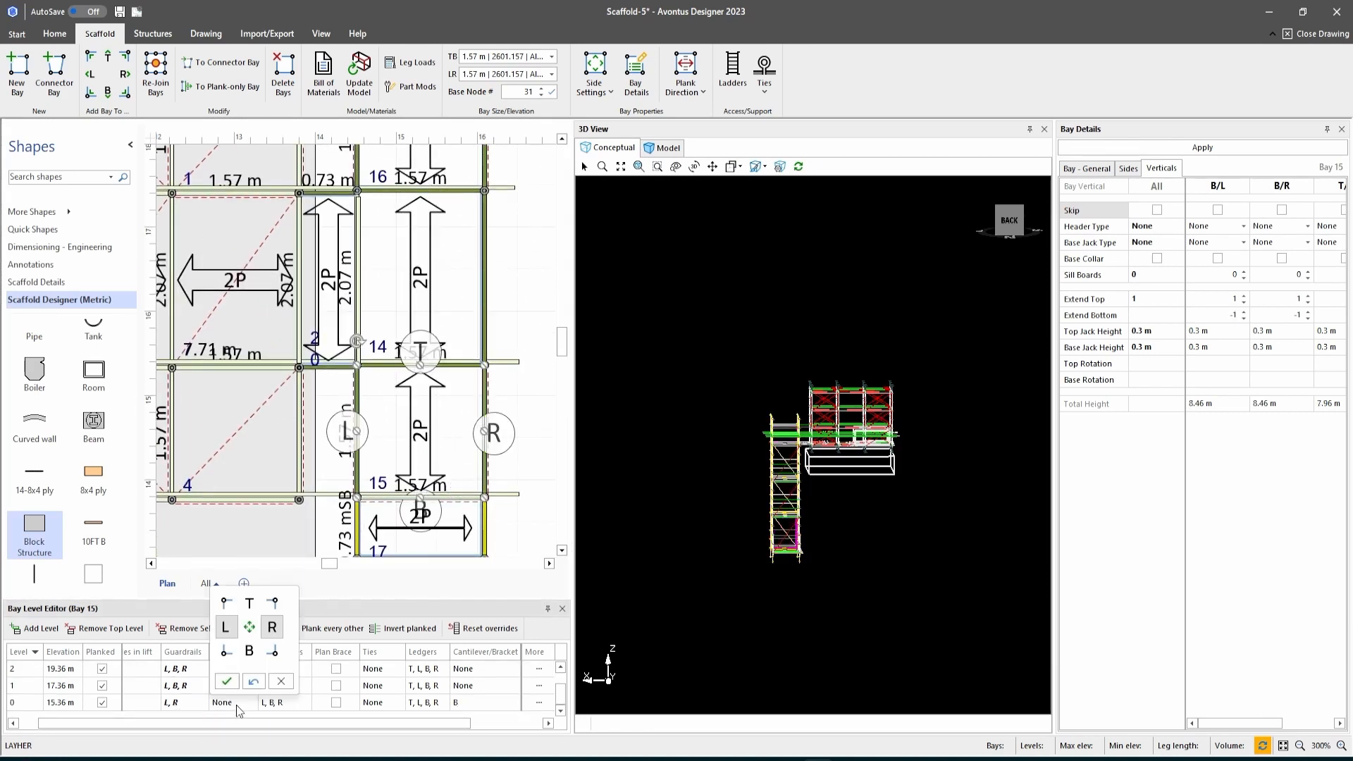
left_click(272, 627)
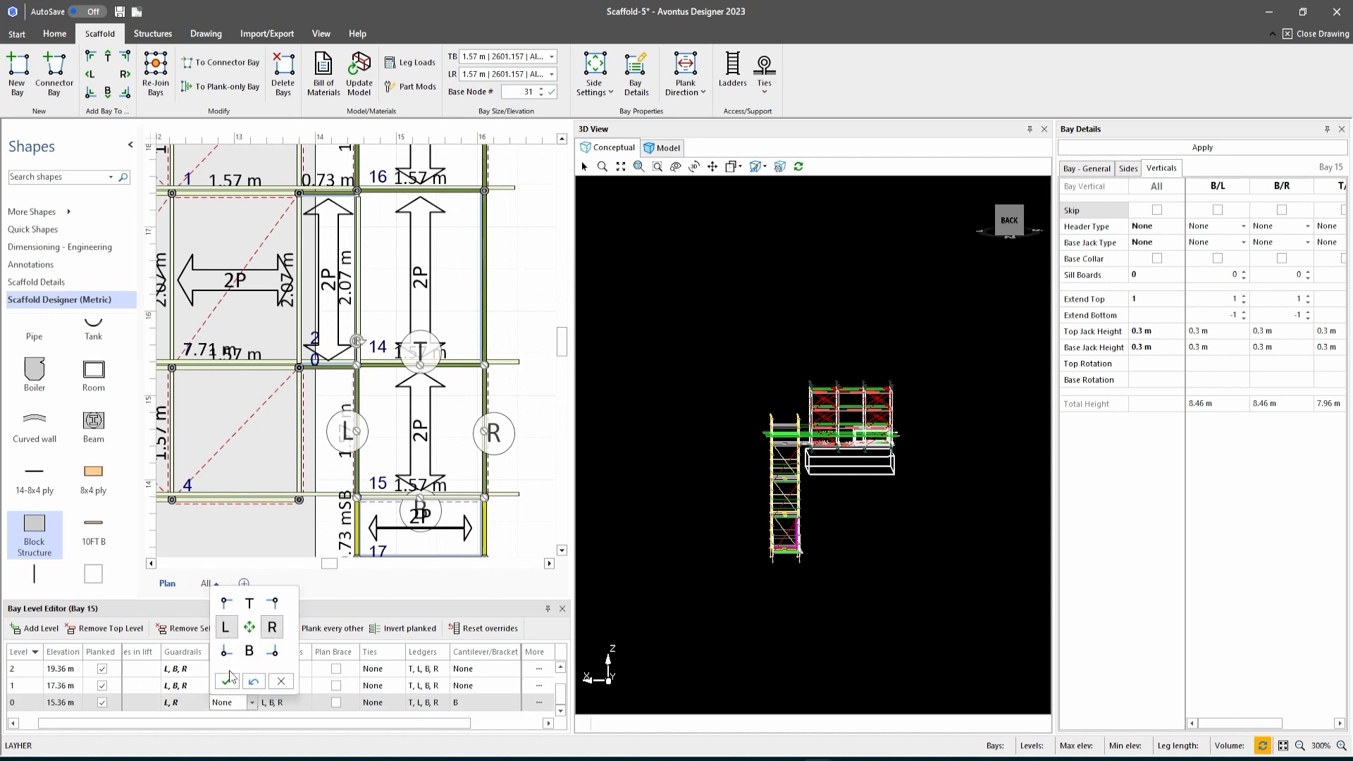
left_click(226, 681)
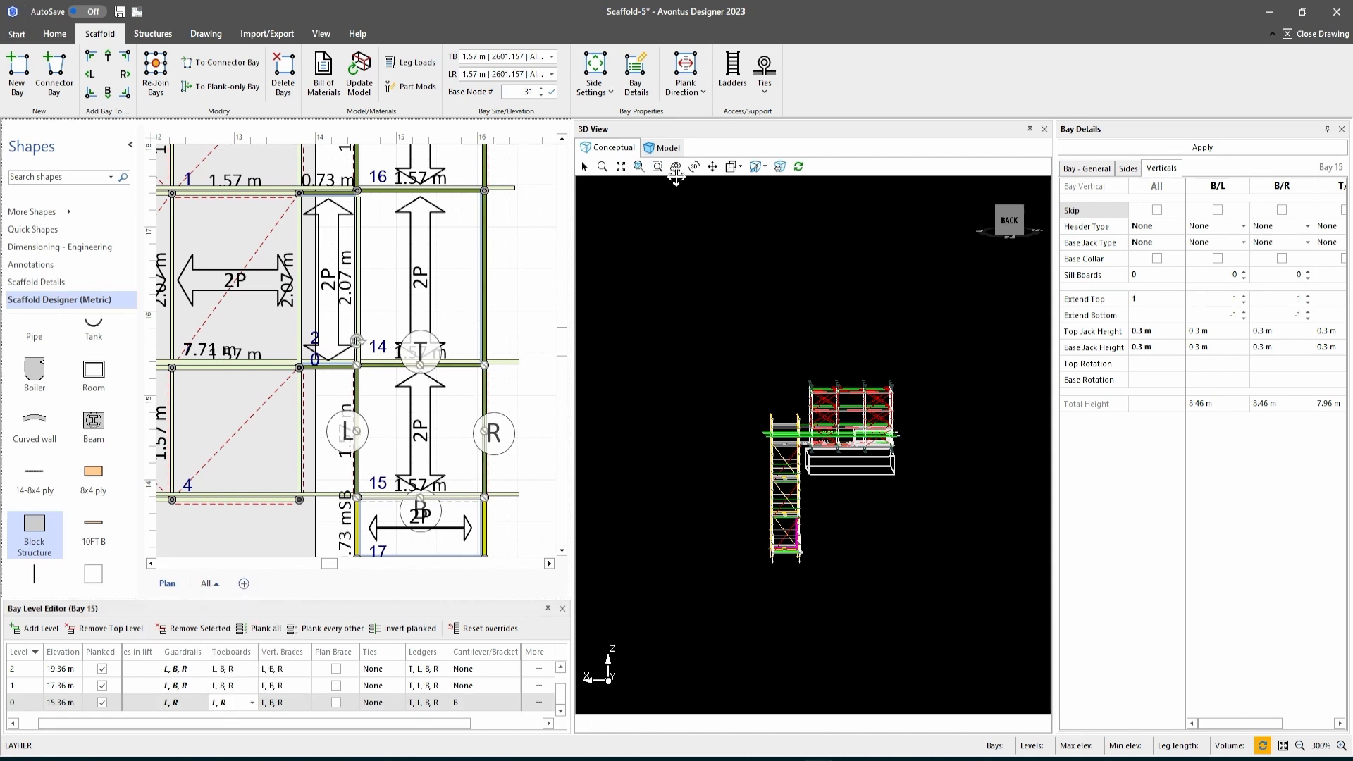
Generate the detailed 3D model and examine the whole scaffold and concrete block from angled and back views.
left_click(667, 148)
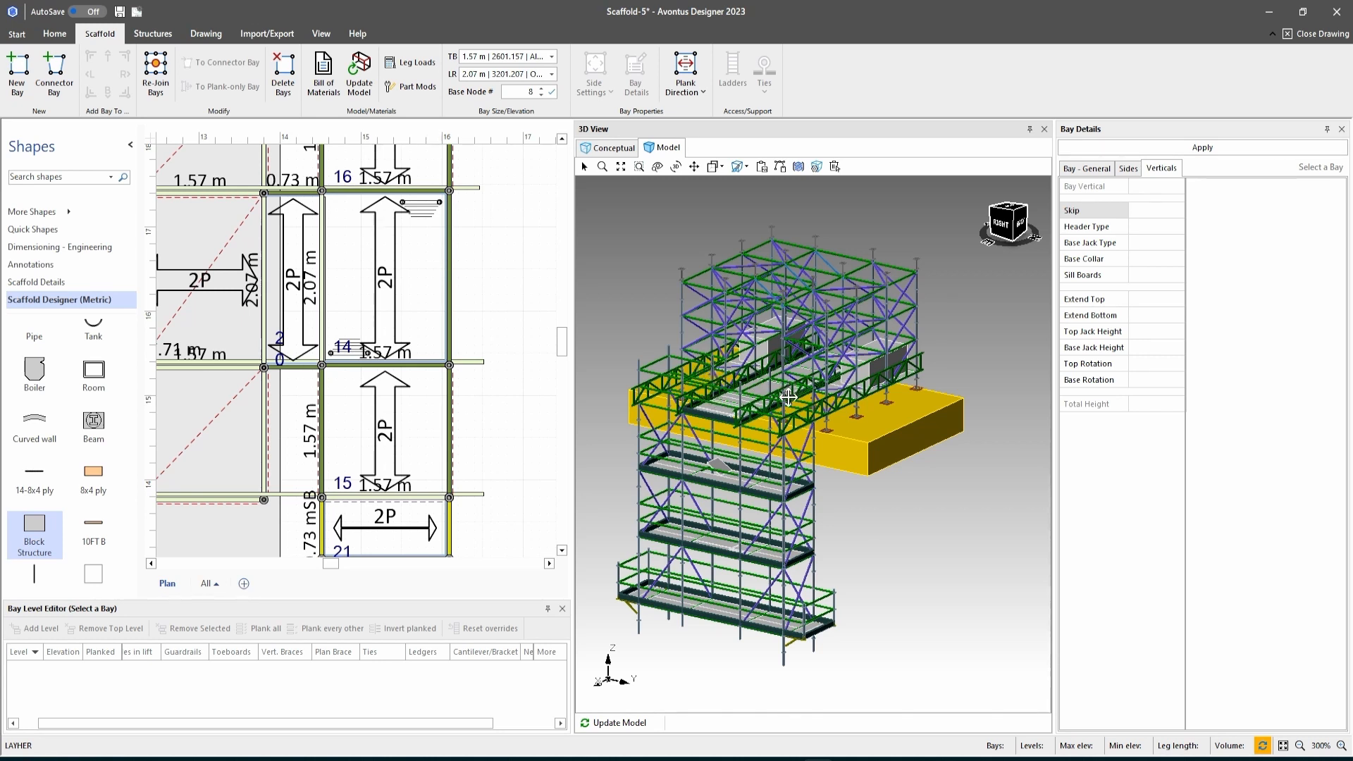
left_click(1038, 231)
left_click_drag(1037, 231, 1017, 231)
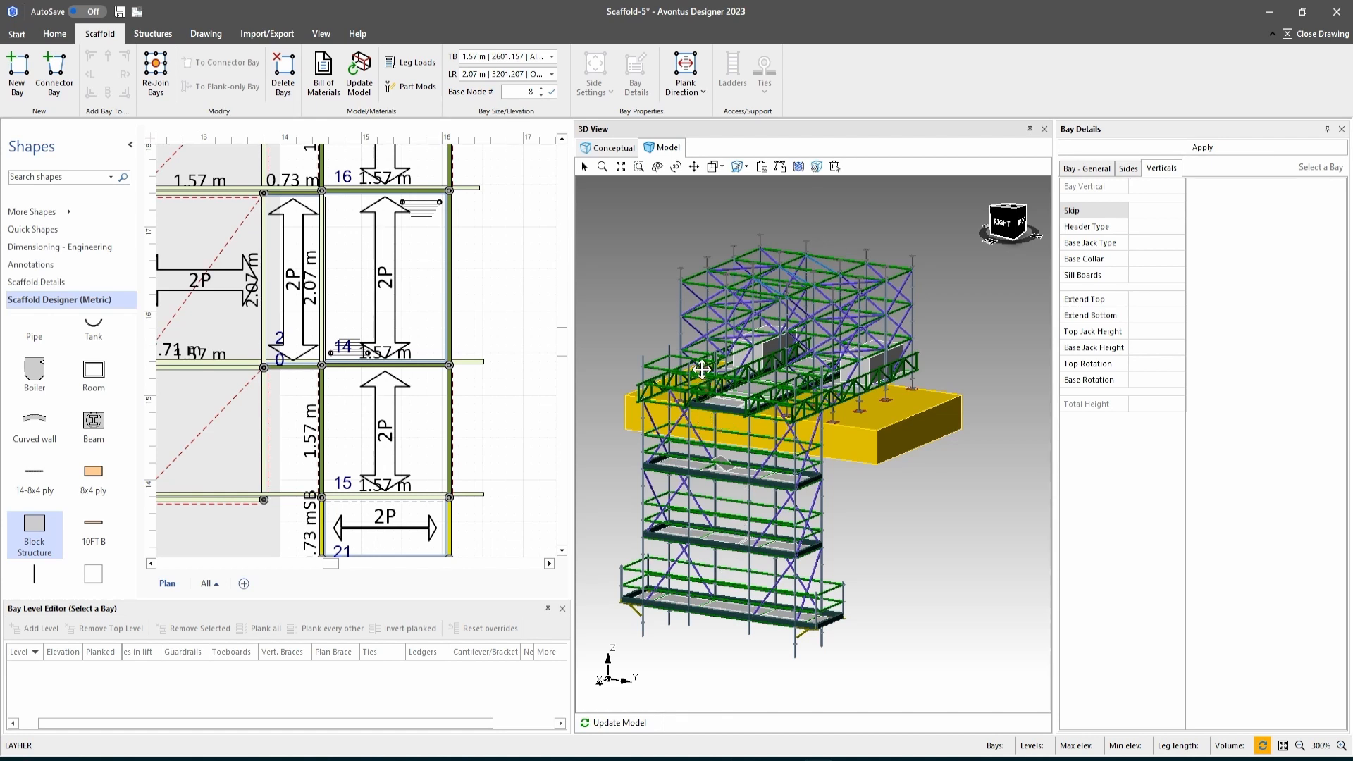
scroll(873, 458, "down", 3)
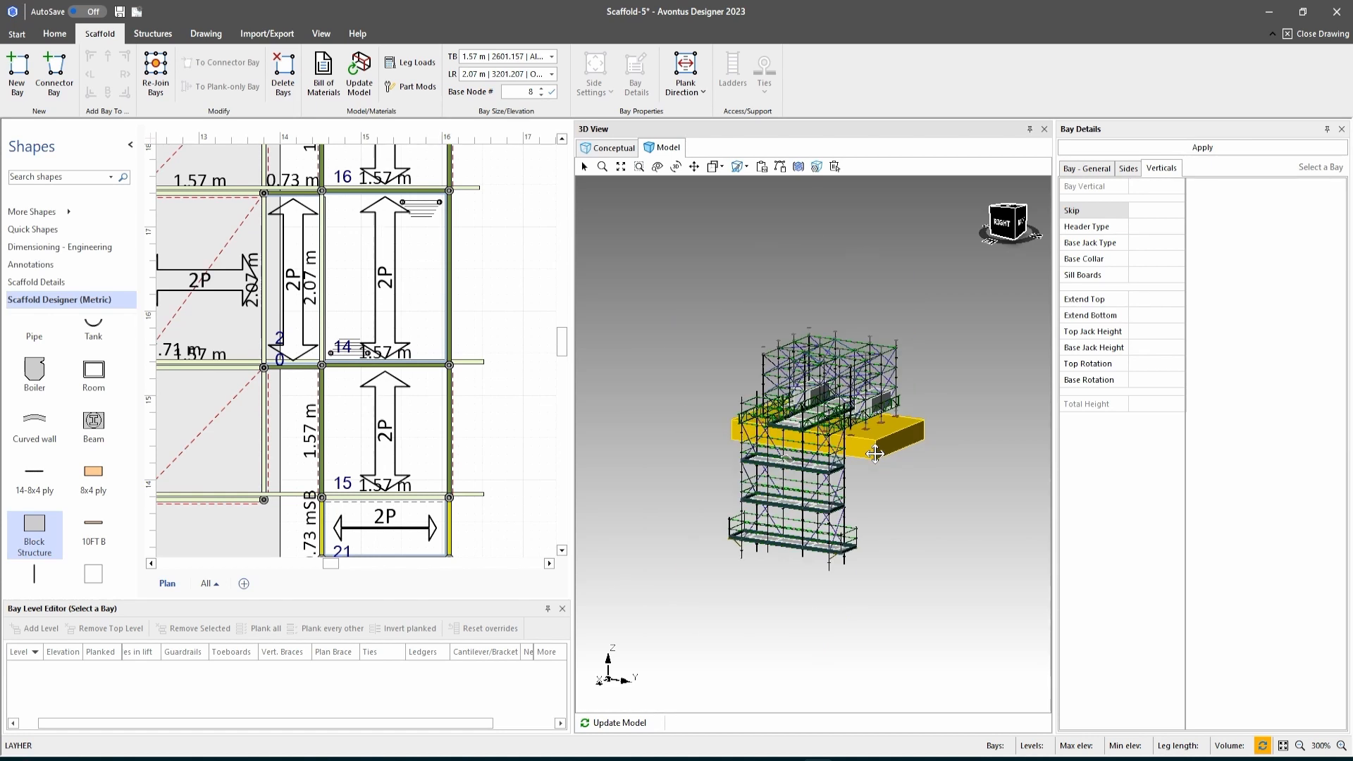
left_click(1015, 233)
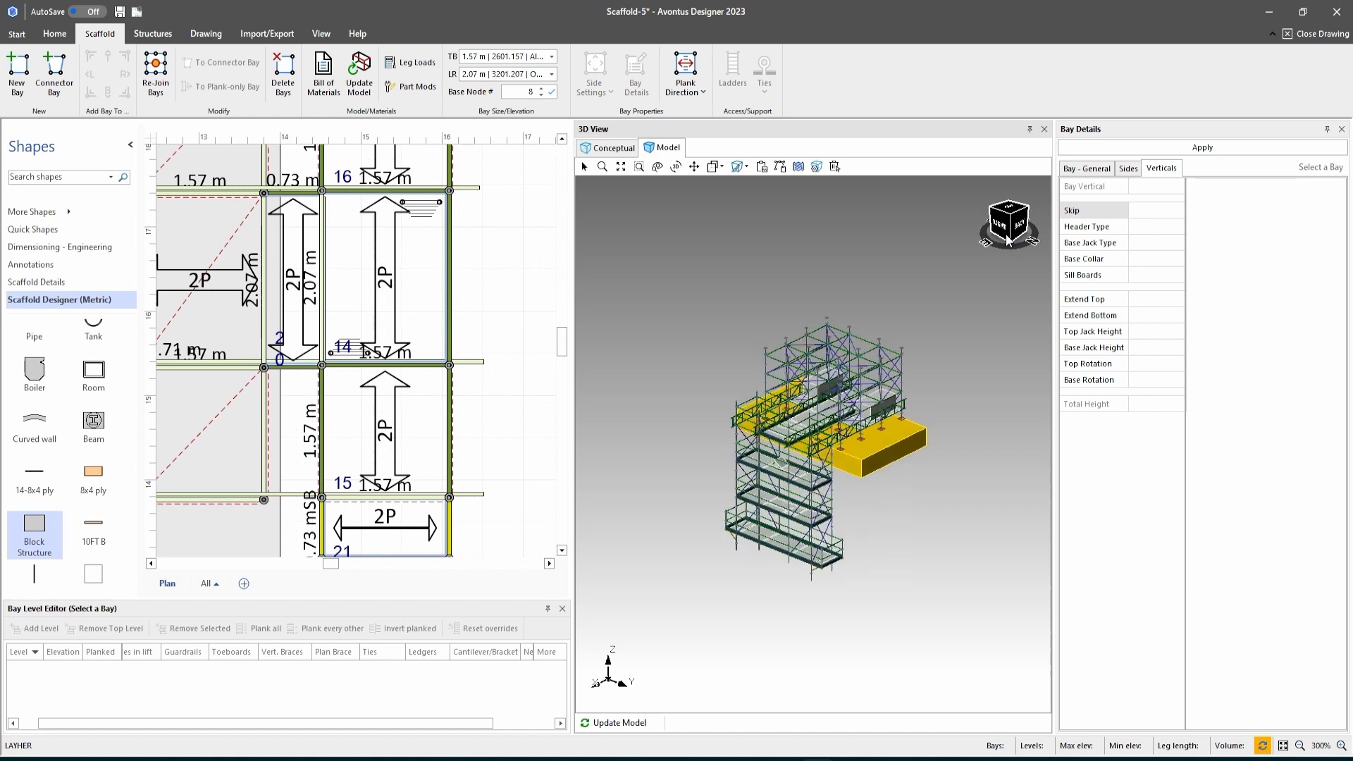
left_click(1011, 227)
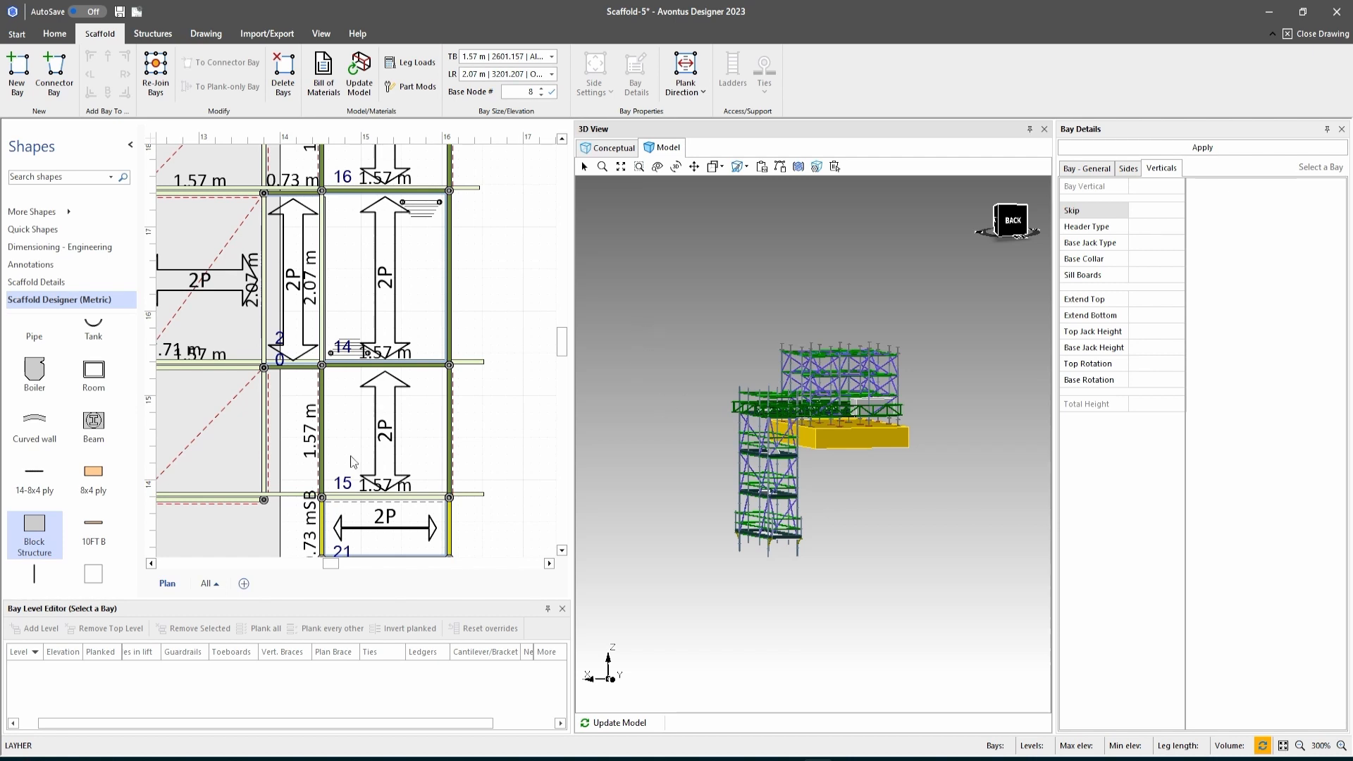
left_click_drag(91, 424, 369, 350)
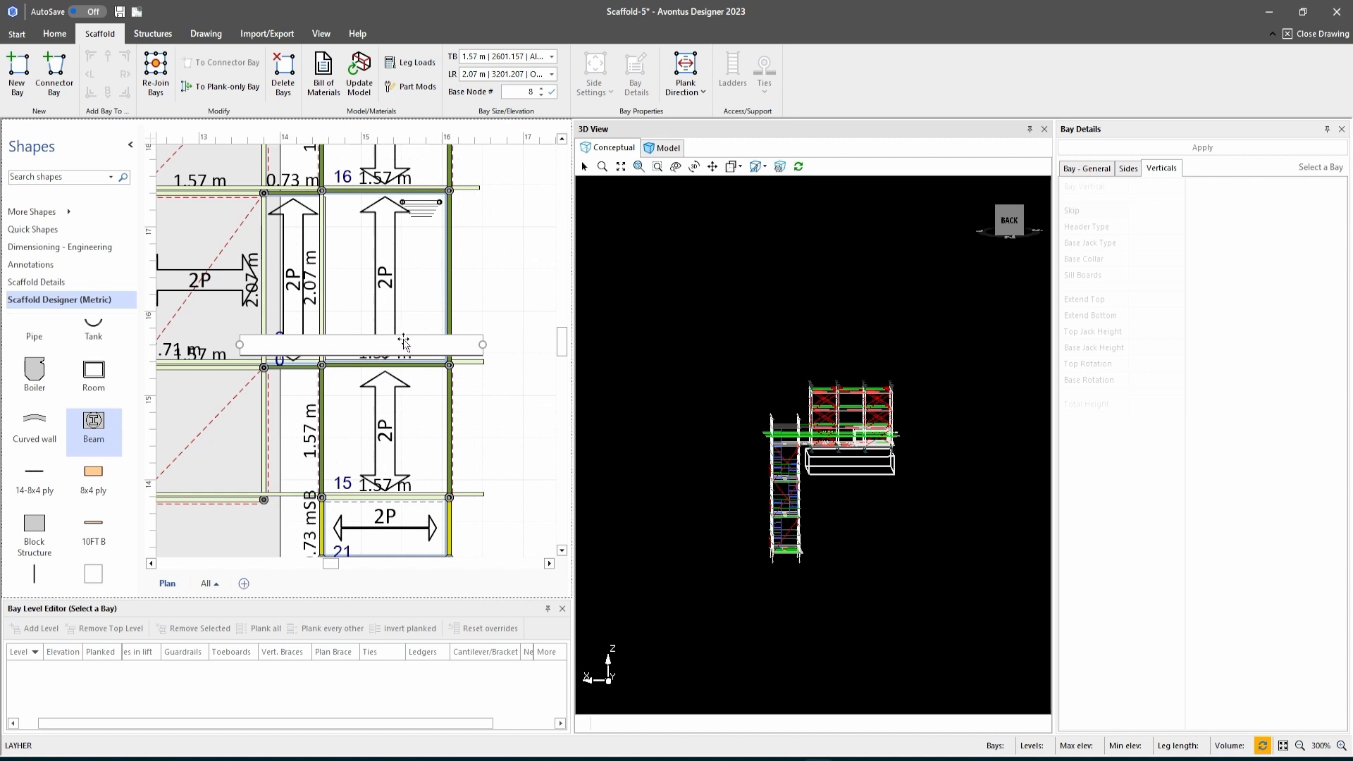
right_click(486, 344)
left_click(519, 350)
Rebuild the detailed 3D model and inspect the projecting bridging beams and suspended scaffold from the back and an angle.
left_click(666, 150)
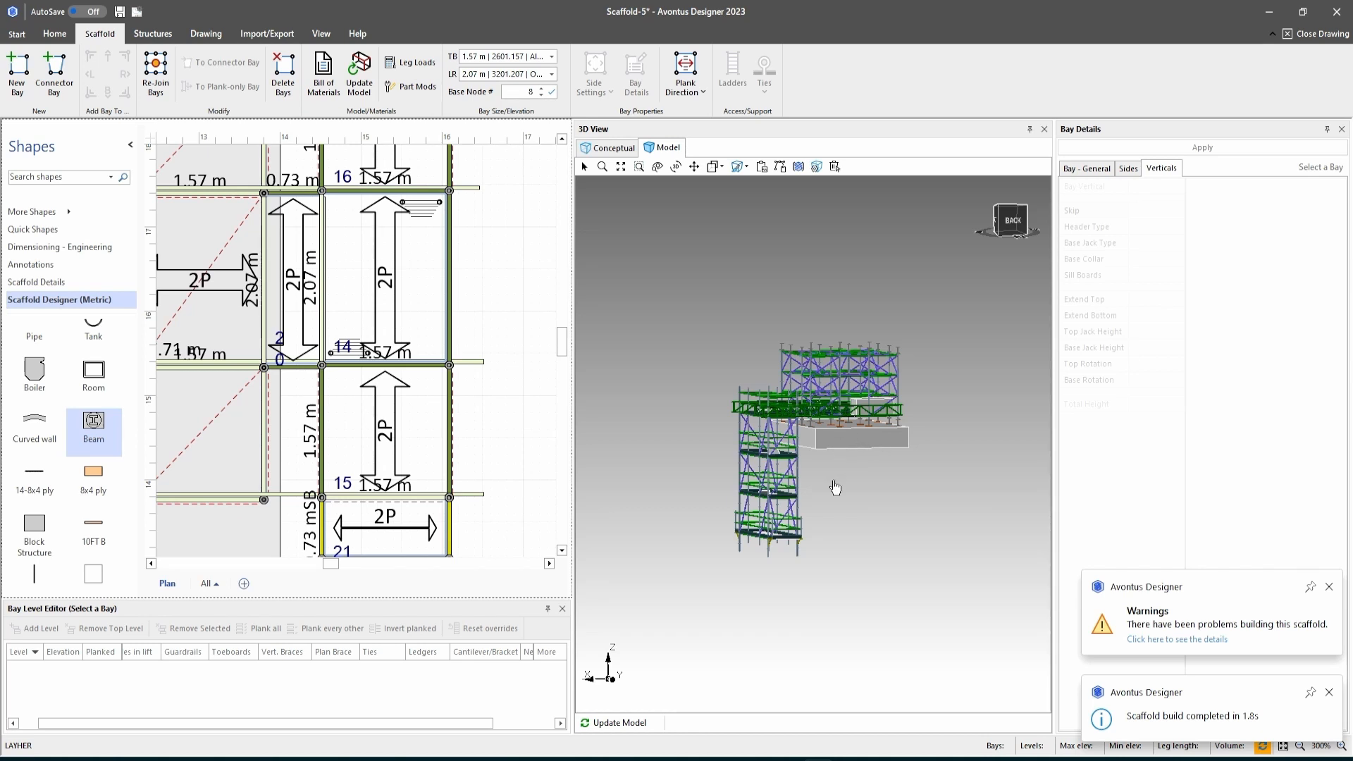
scroll(860, 382, "up", 2)
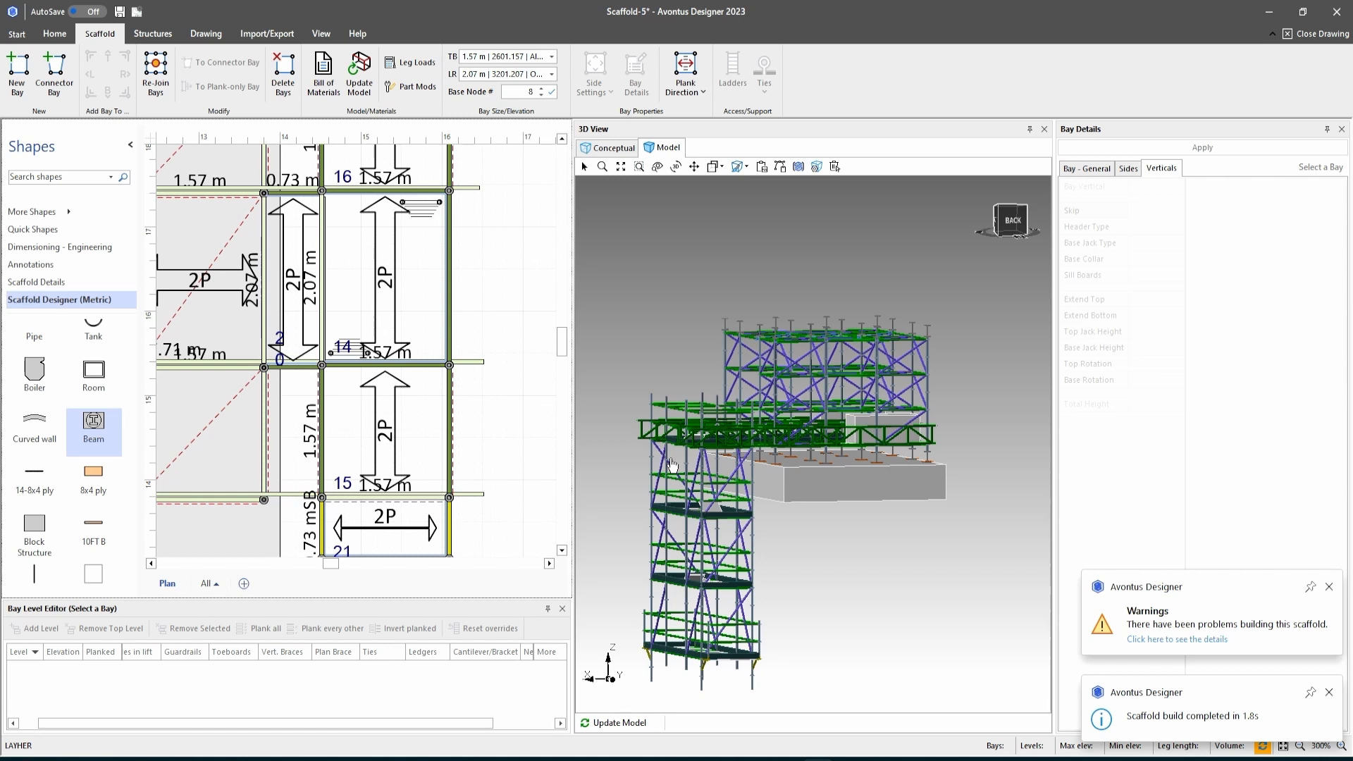
scroll(734, 662, "down", 3)
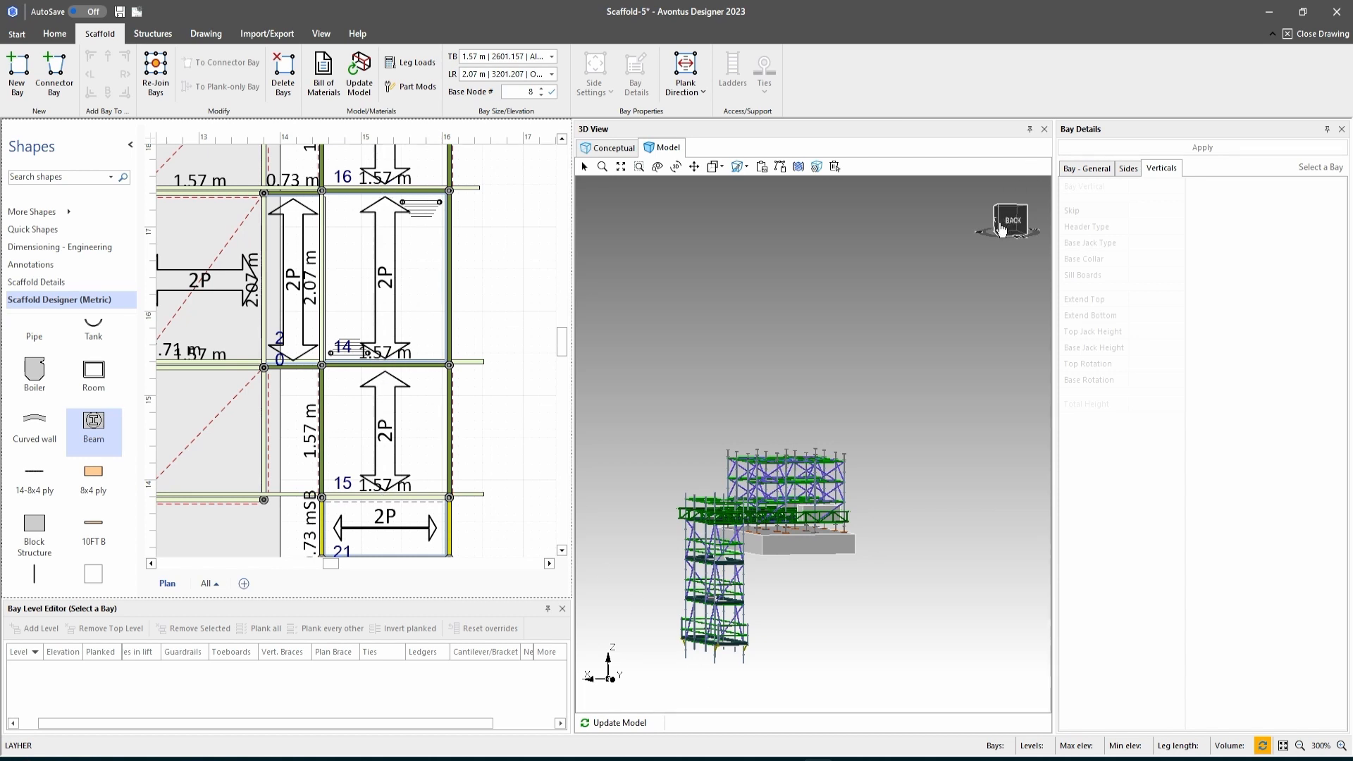
left_click(1040, 231)
left_click_drag(1040, 227, 1016, 236)
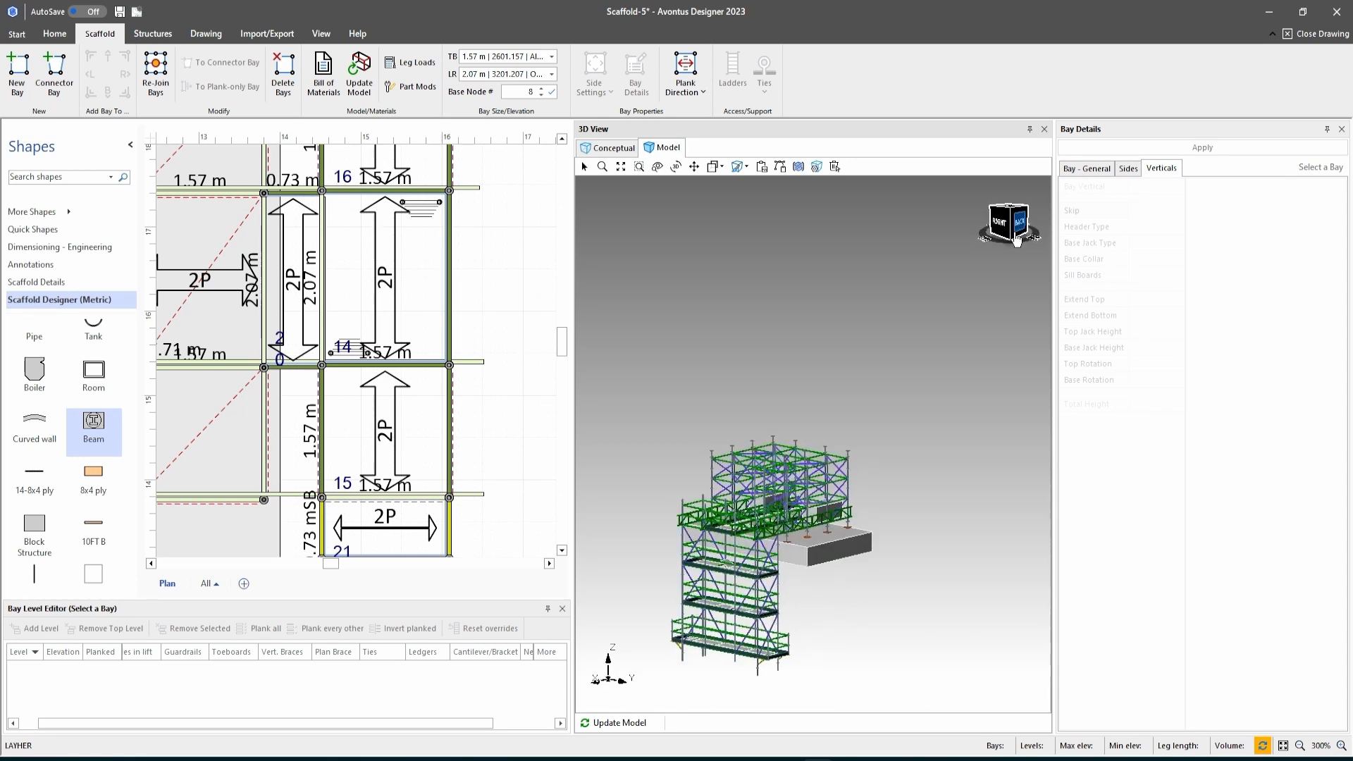
Add the TCIBC Beam Clamp part to the bill of materials with a modified quantity of 20.
left_click(323, 83)
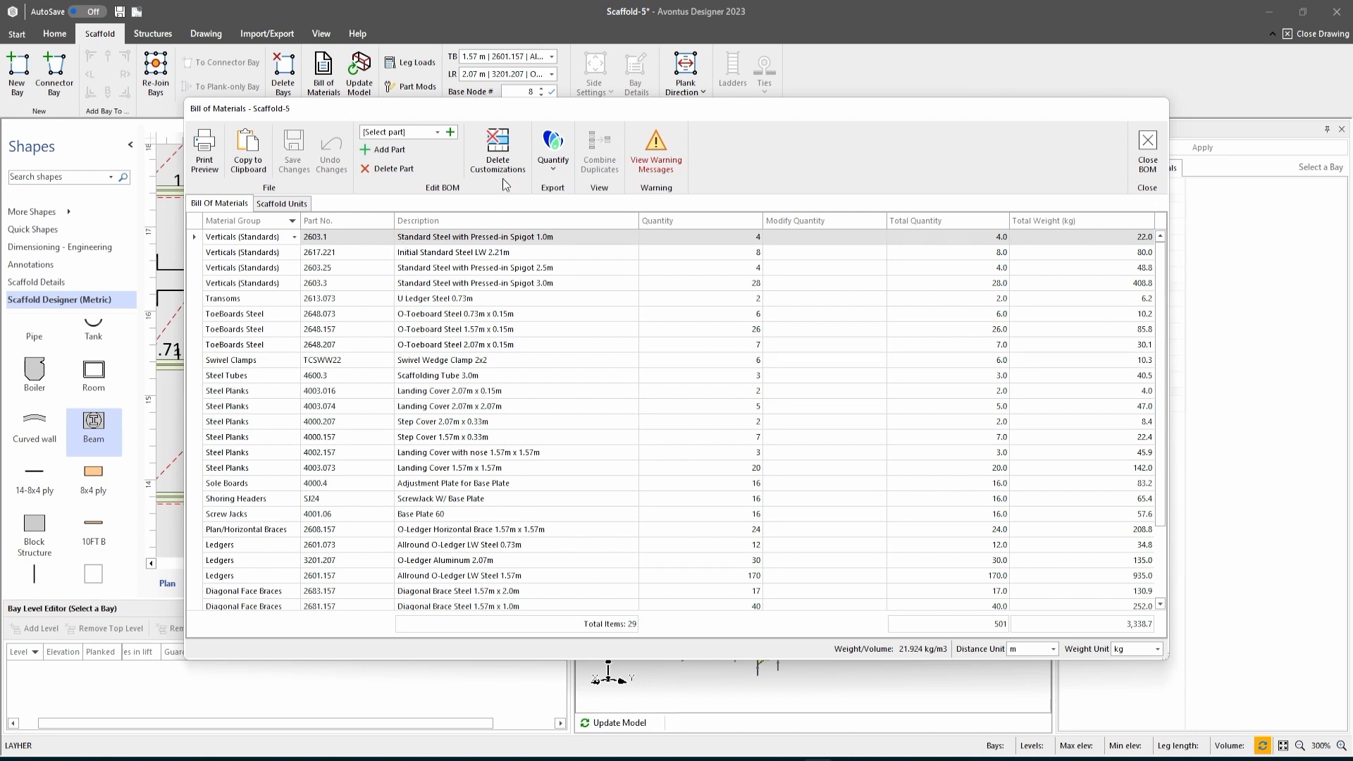
left_click(437, 131)
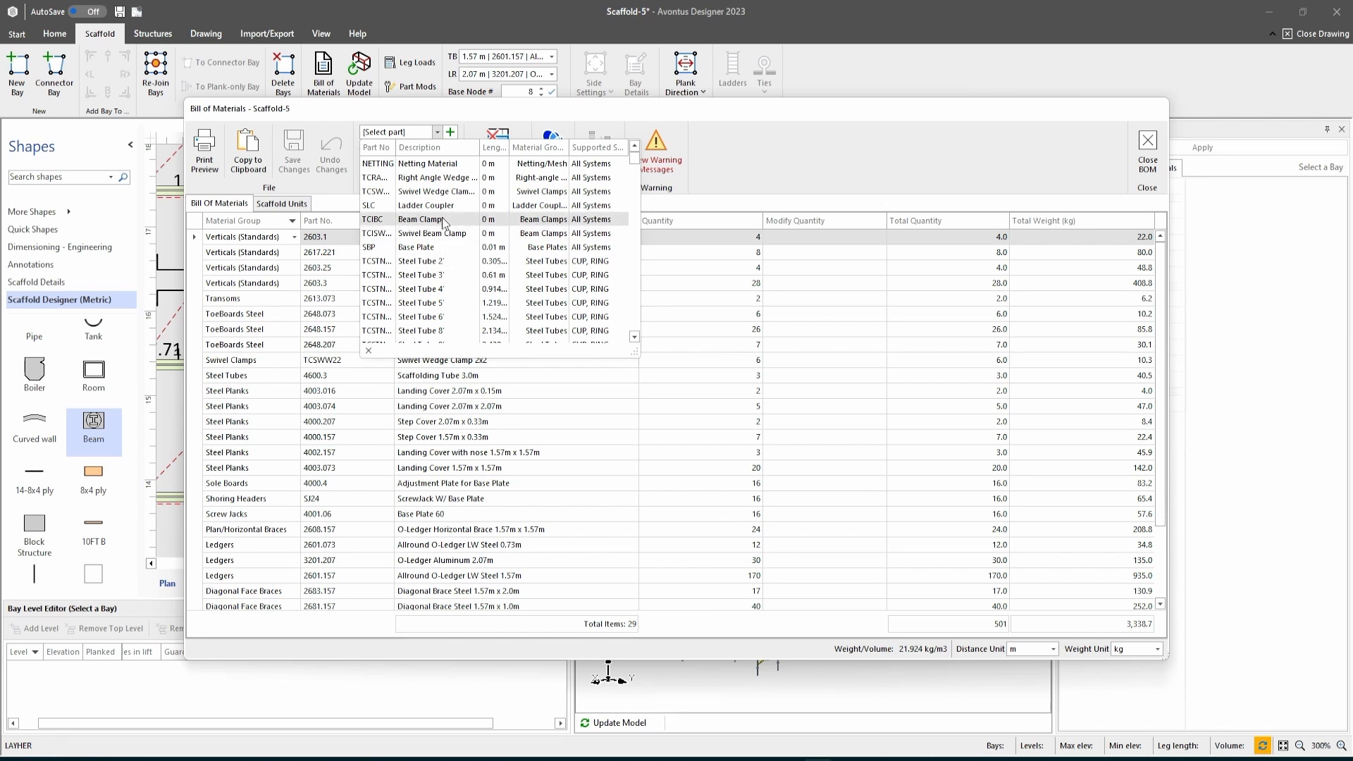
left_click(419, 220)
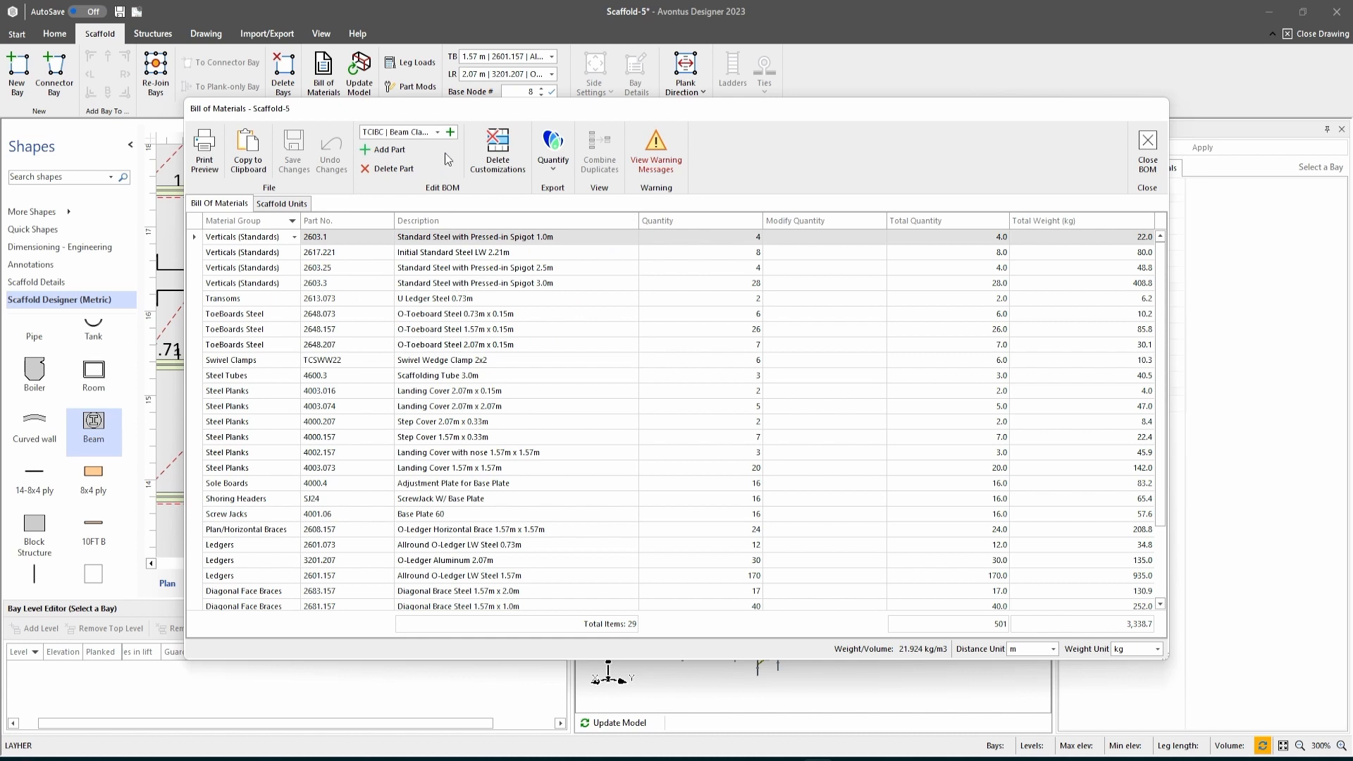
left_click(384, 149)
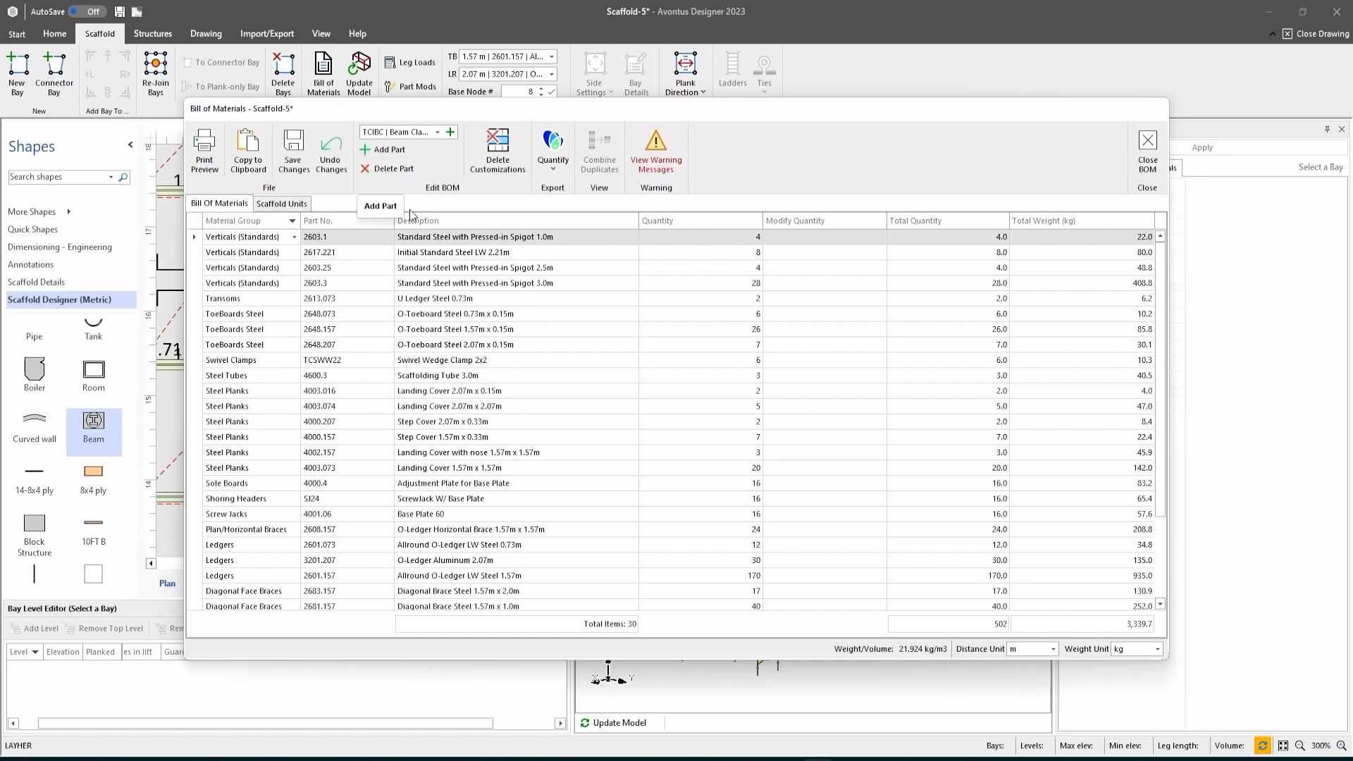
scroll(556, 376, "down", 2)
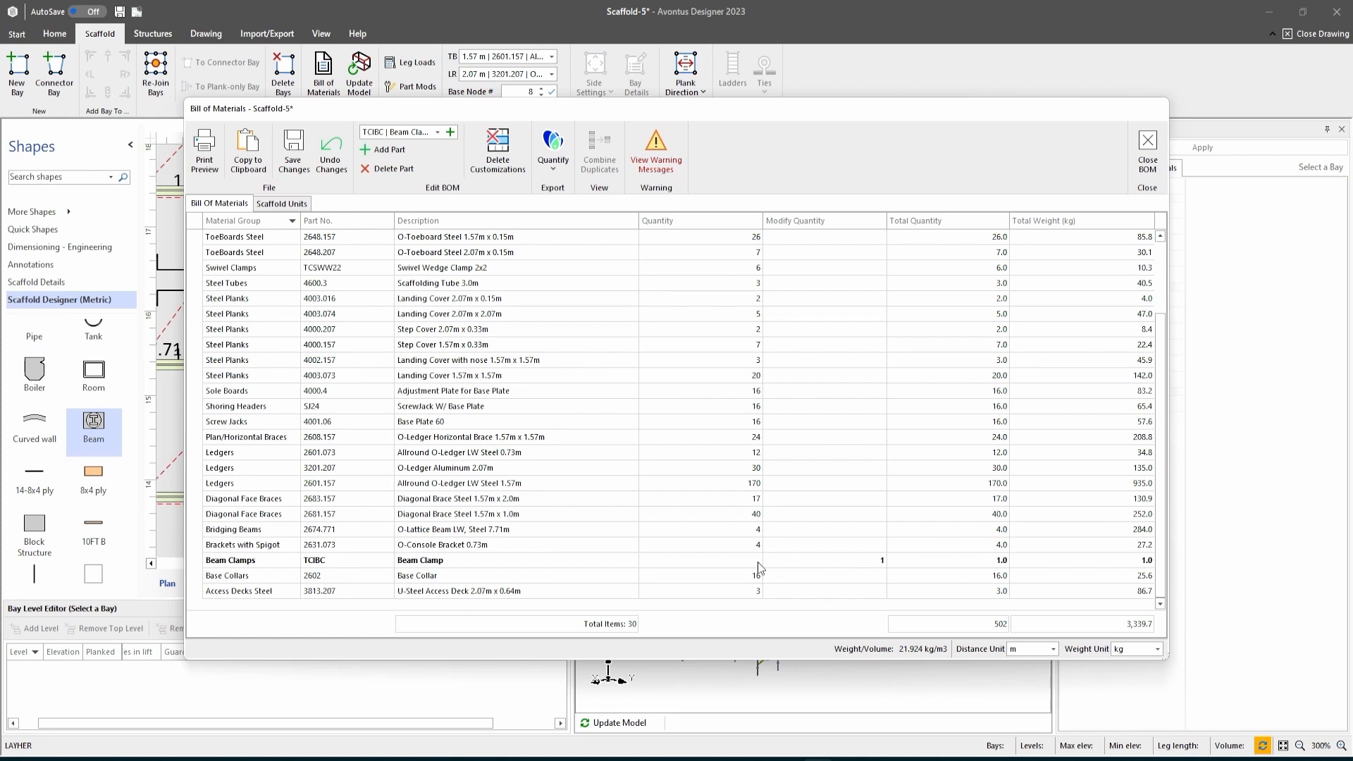
left_click(885, 560)
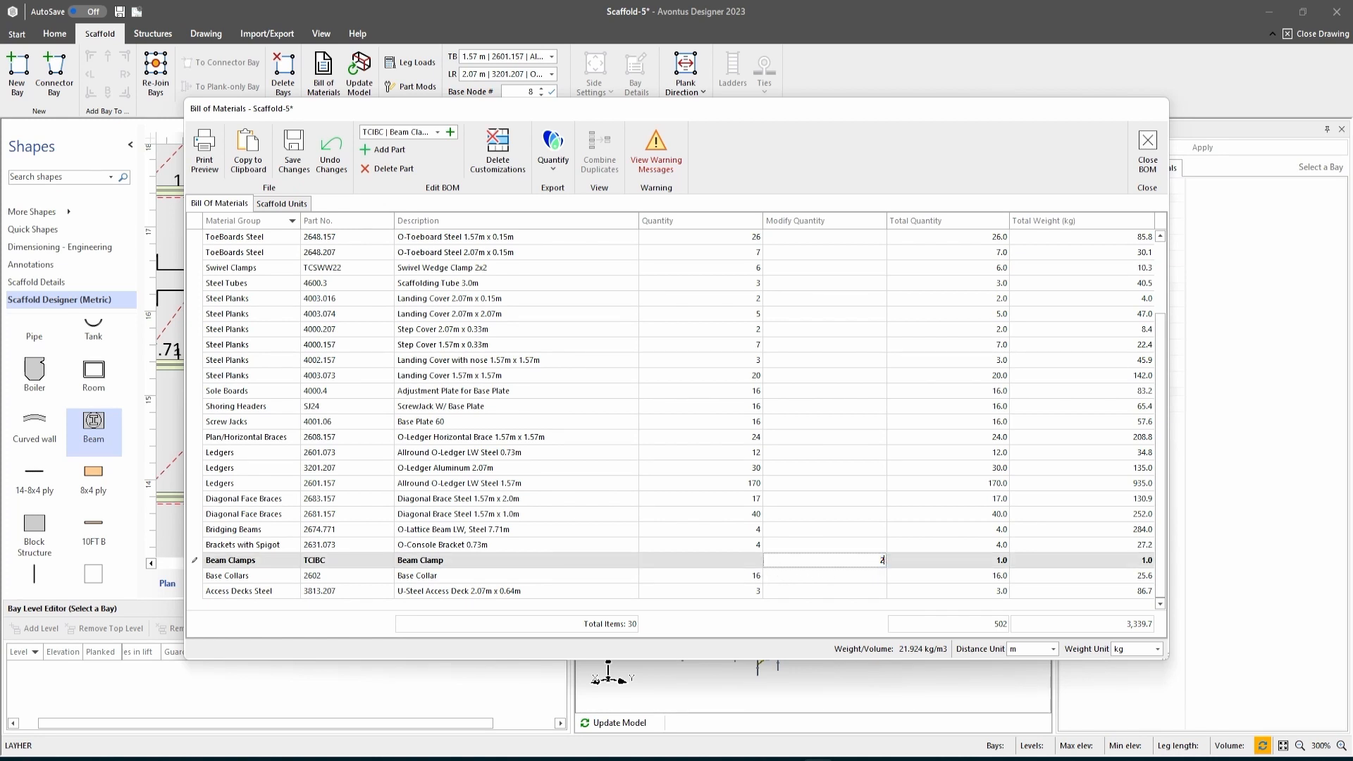
left_click(829, 576)
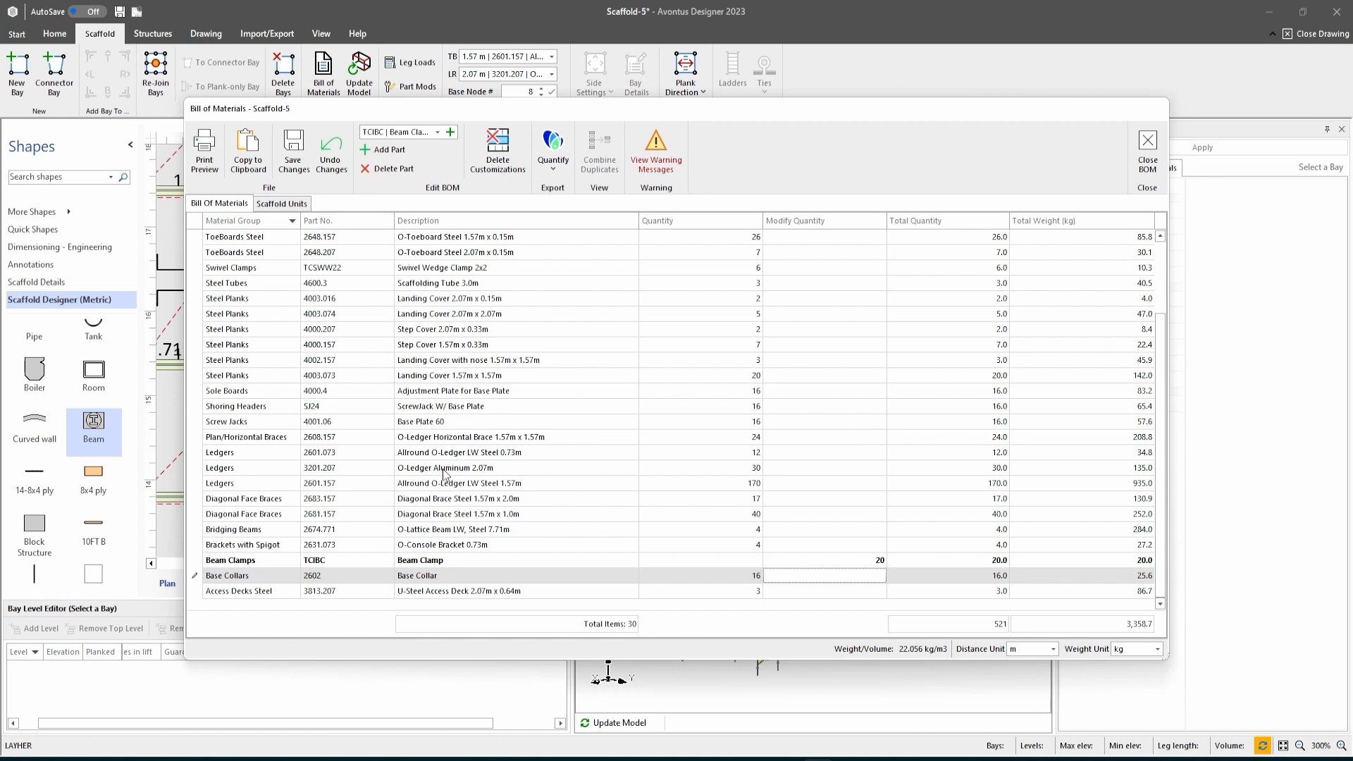
Browse the additional parts available for the bill of materials, including steel tubes, ladders and wood planks, and leave the bill of materials.
left_click(437, 132)
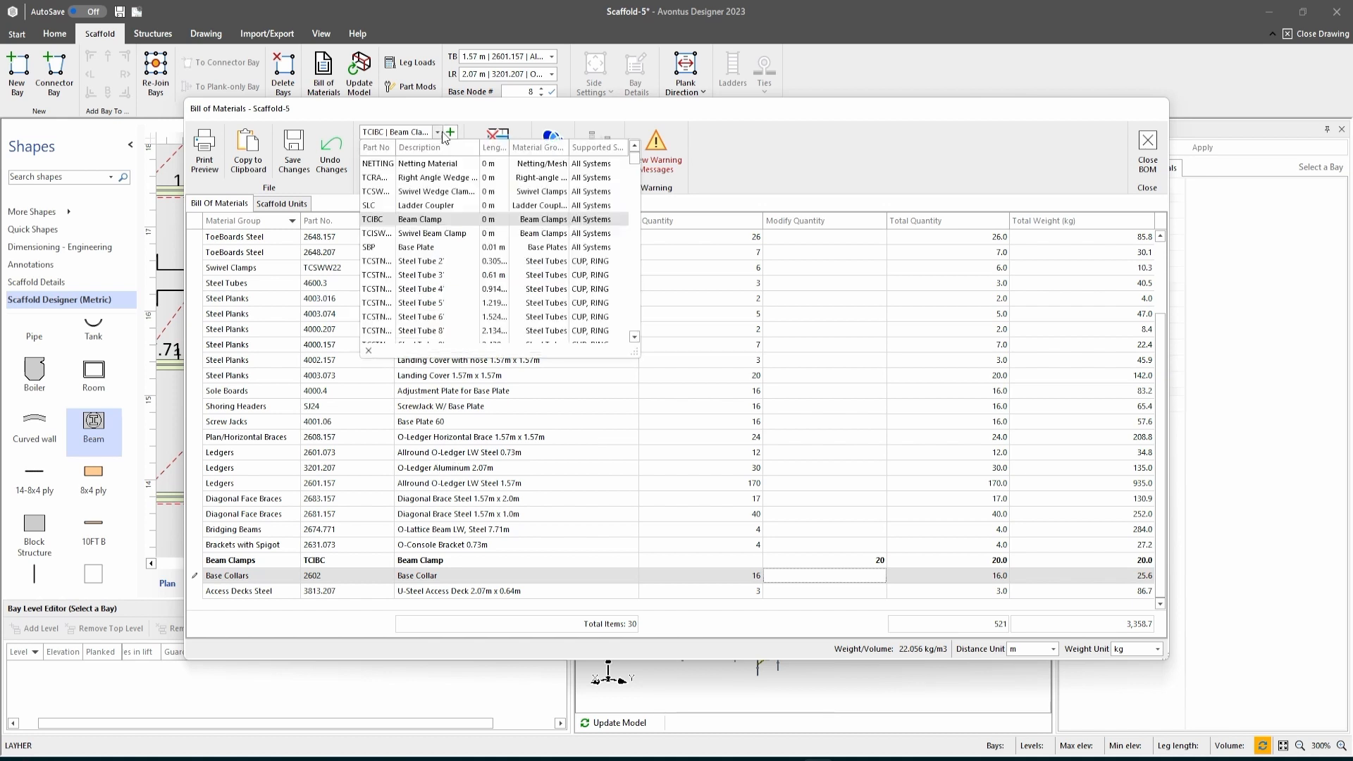
scroll(445, 290, "down", 1)
scroll(445, 291, "up", 2)
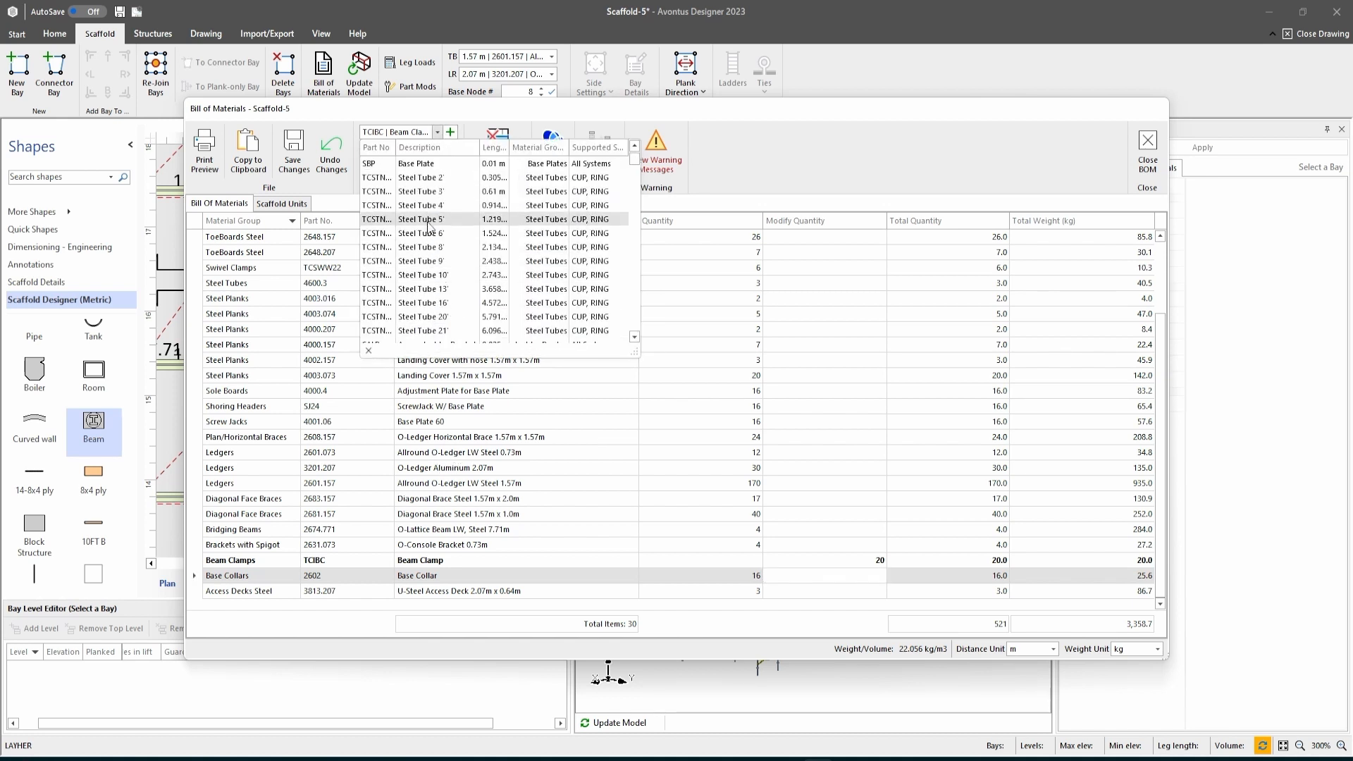
scroll(444, 310, "down", 5)
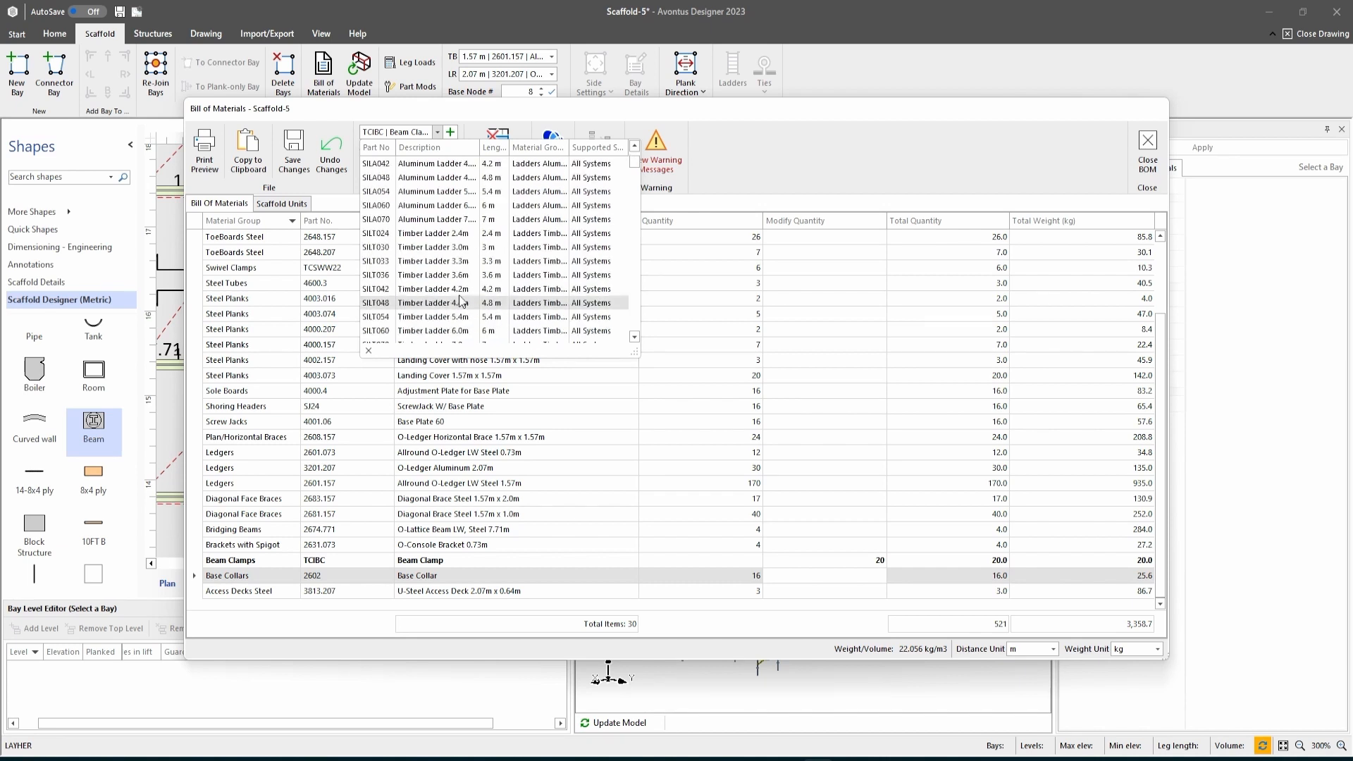
scroll(465, 318, "down", 2)
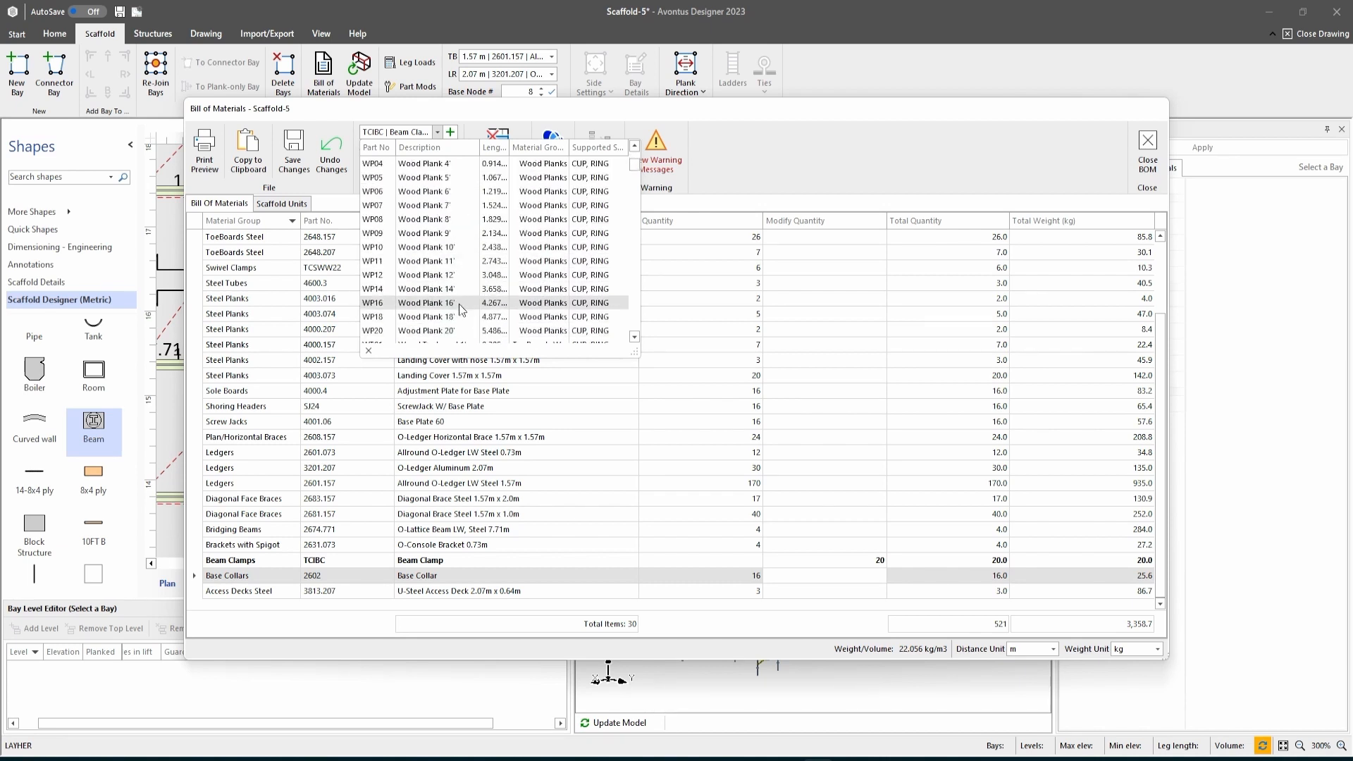
scroll(464, 319, "up", 10)
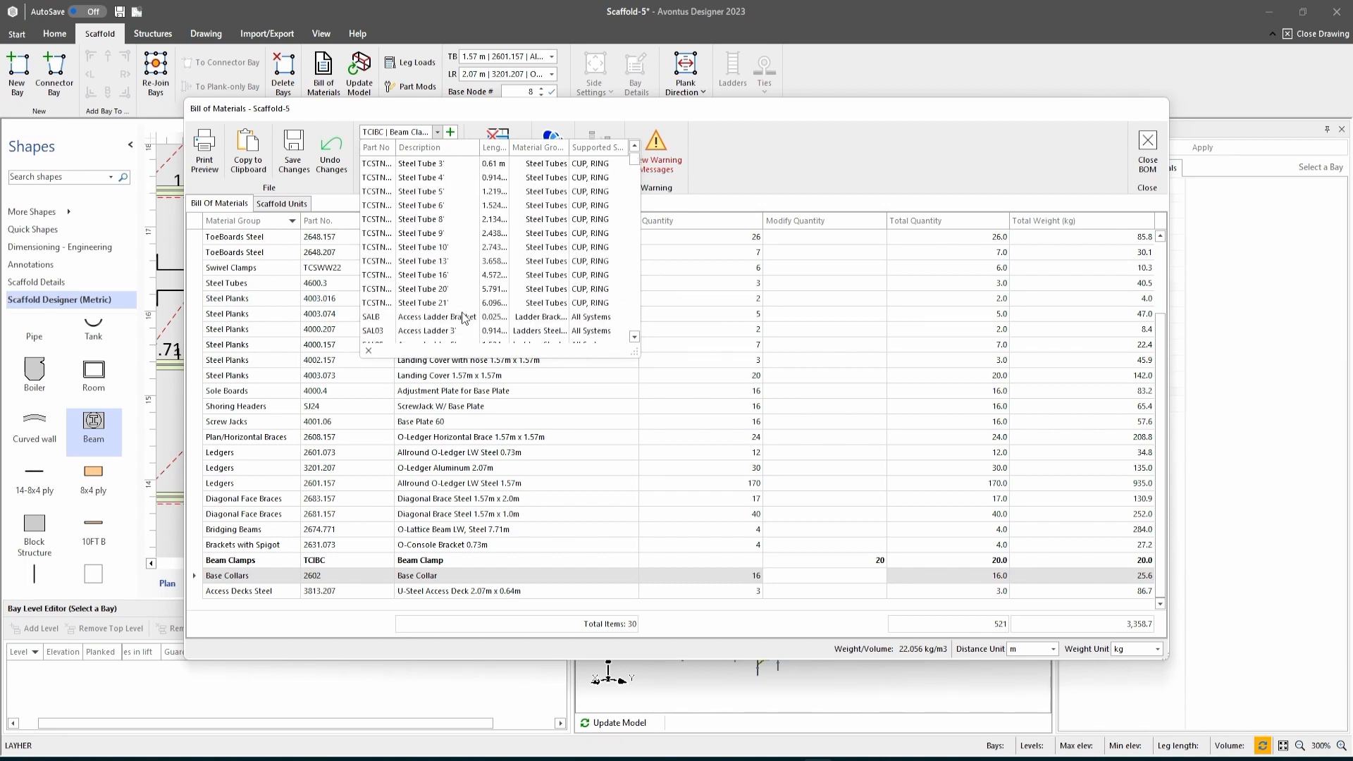
left_click(475, 116)
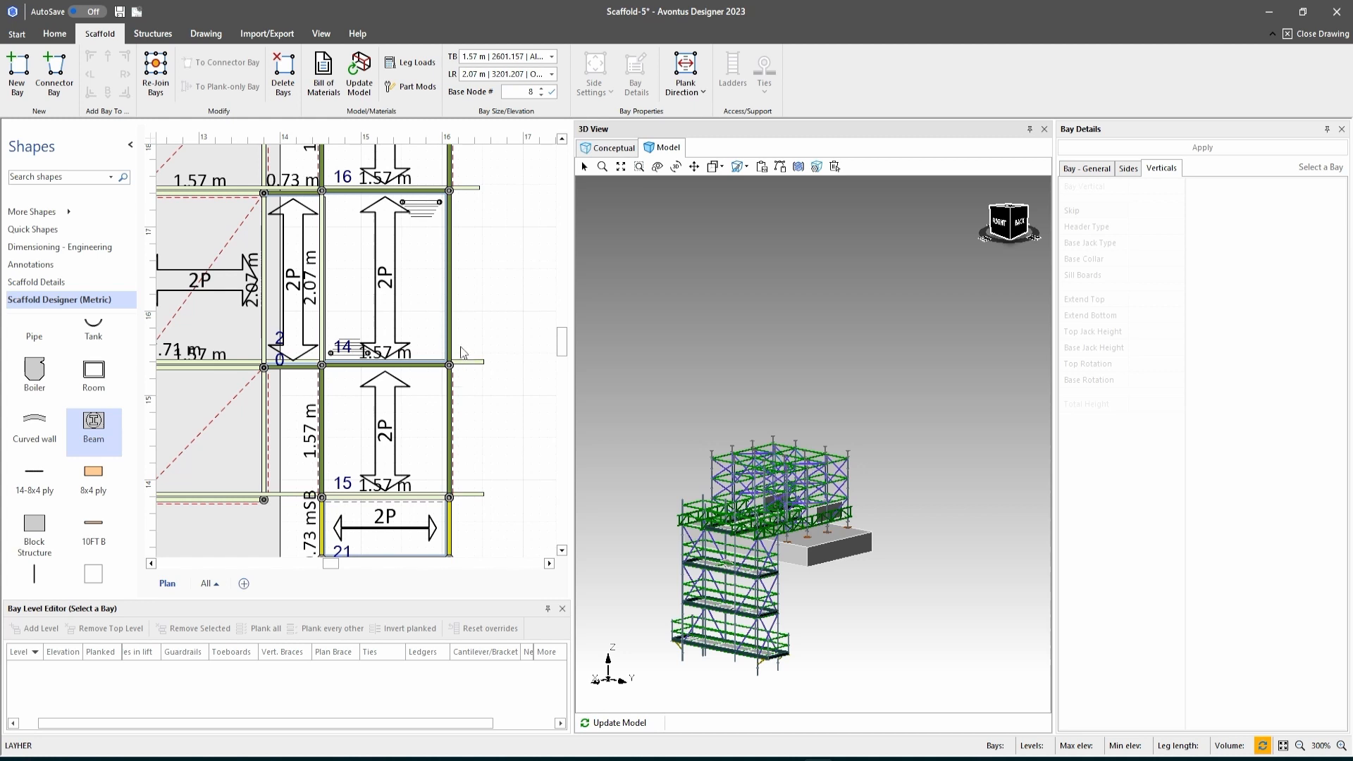
Examine the finished 3D scaffold close up and as a whole, from the front and from the front-right corner.
scroll(759, 546, "up", 5)
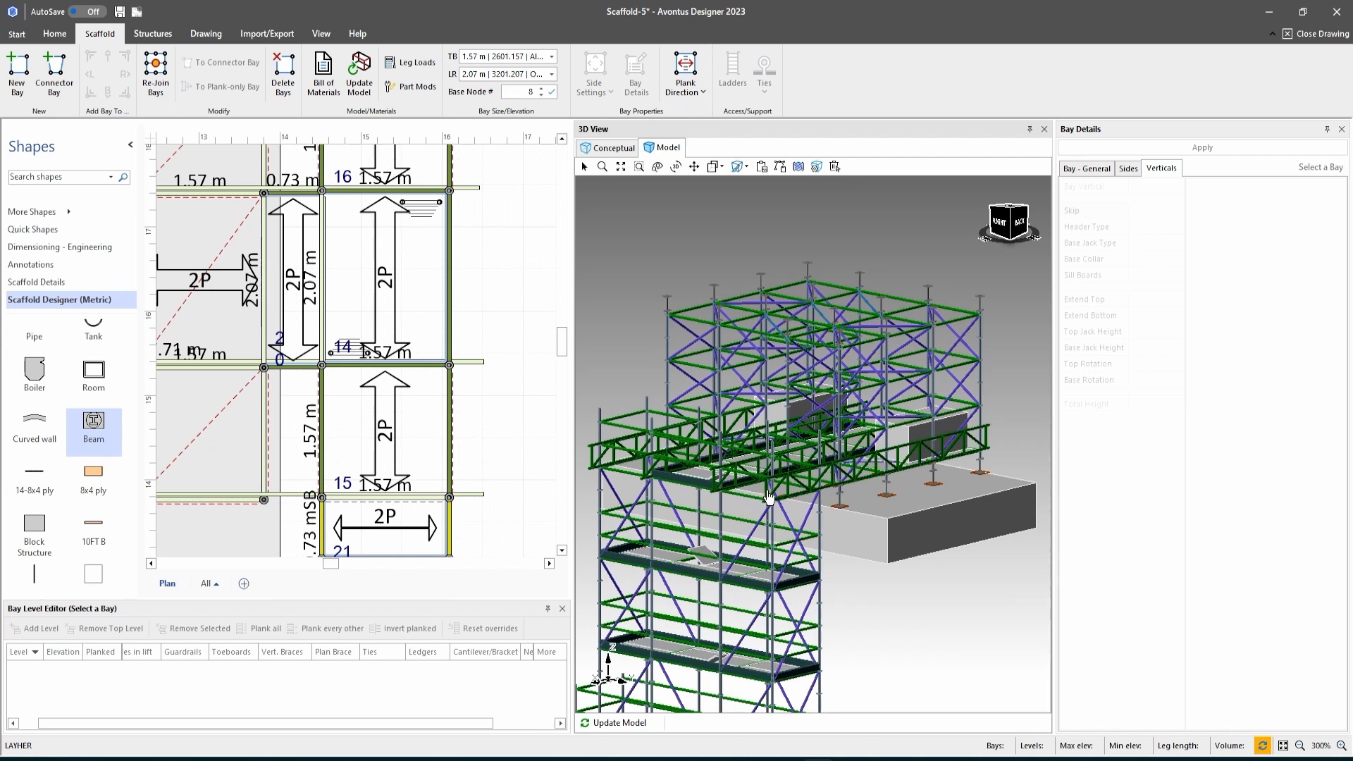
left_click(95, 426)
scroll(874, 465, "down", 3)
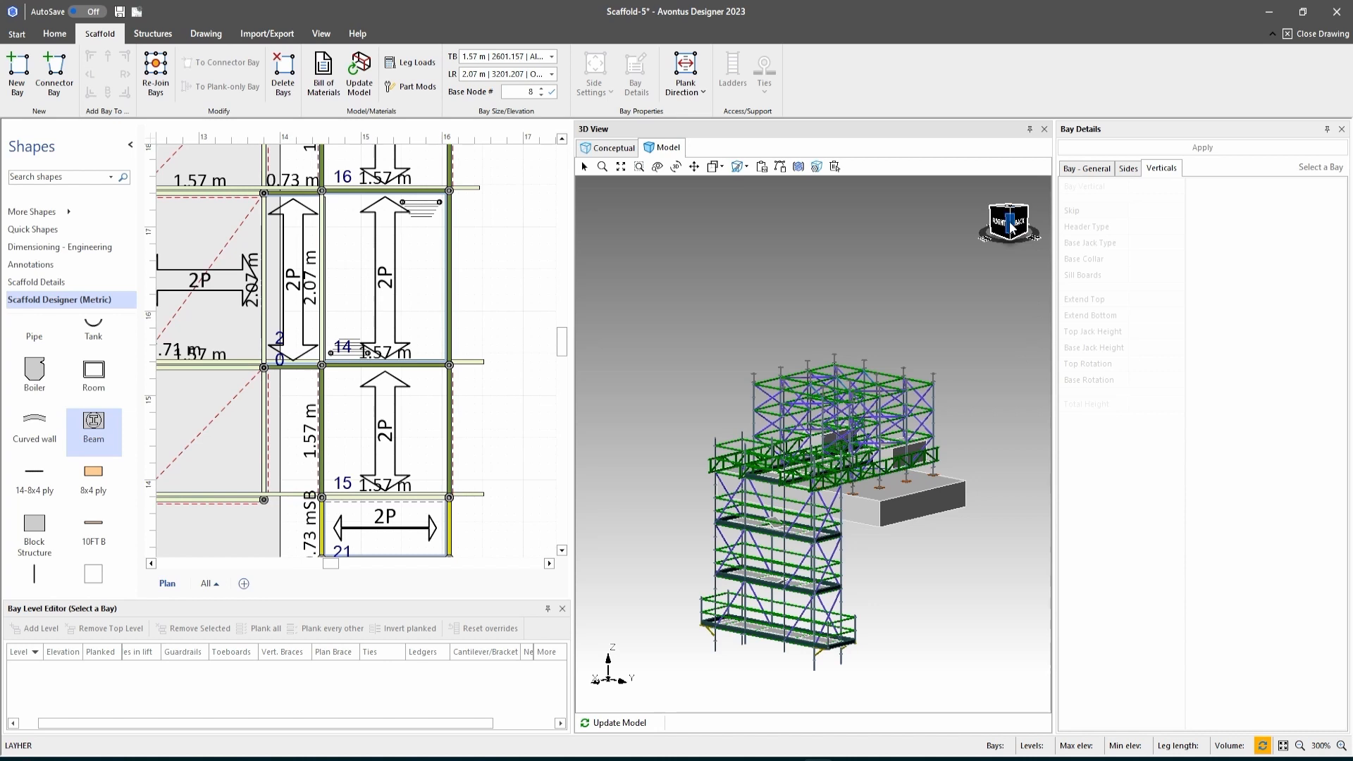
left_click_drag(1009, 223, 1049, 217)
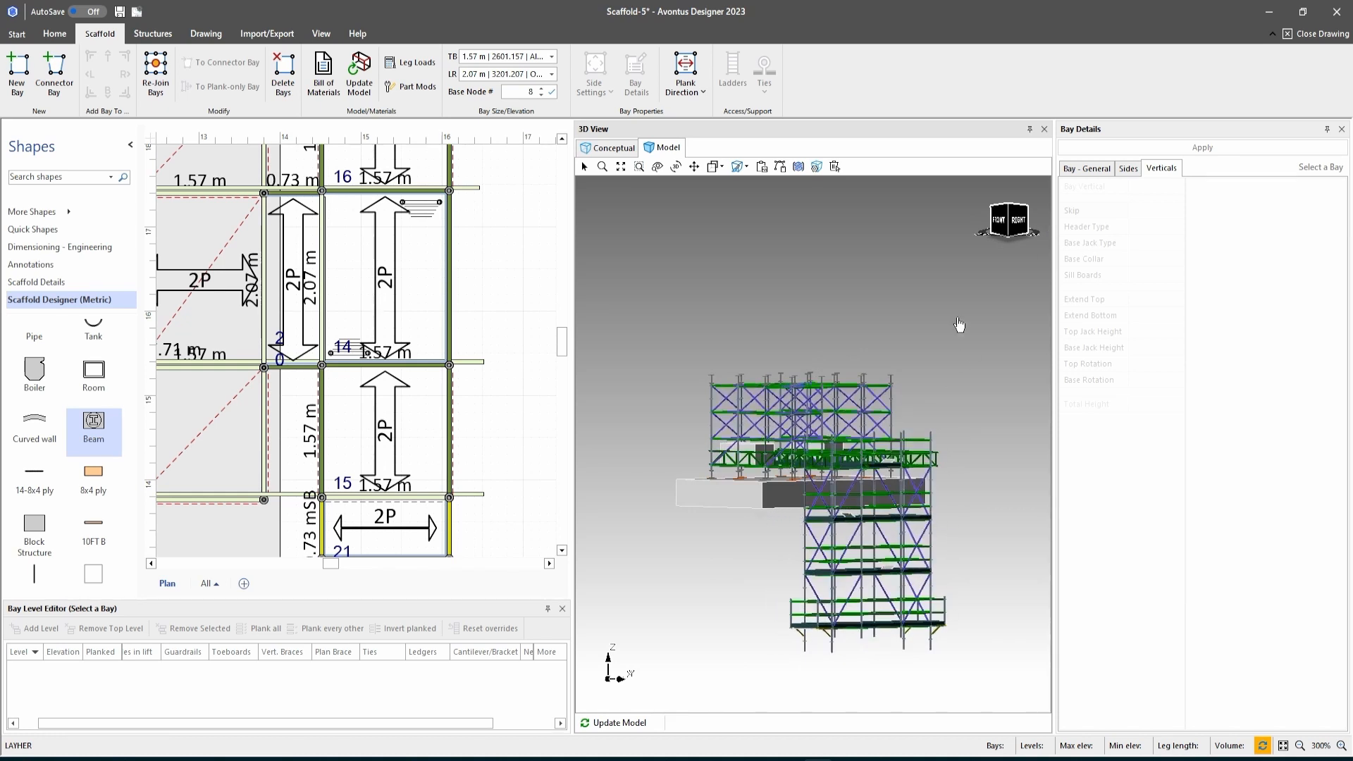
left_click(1012, 219)
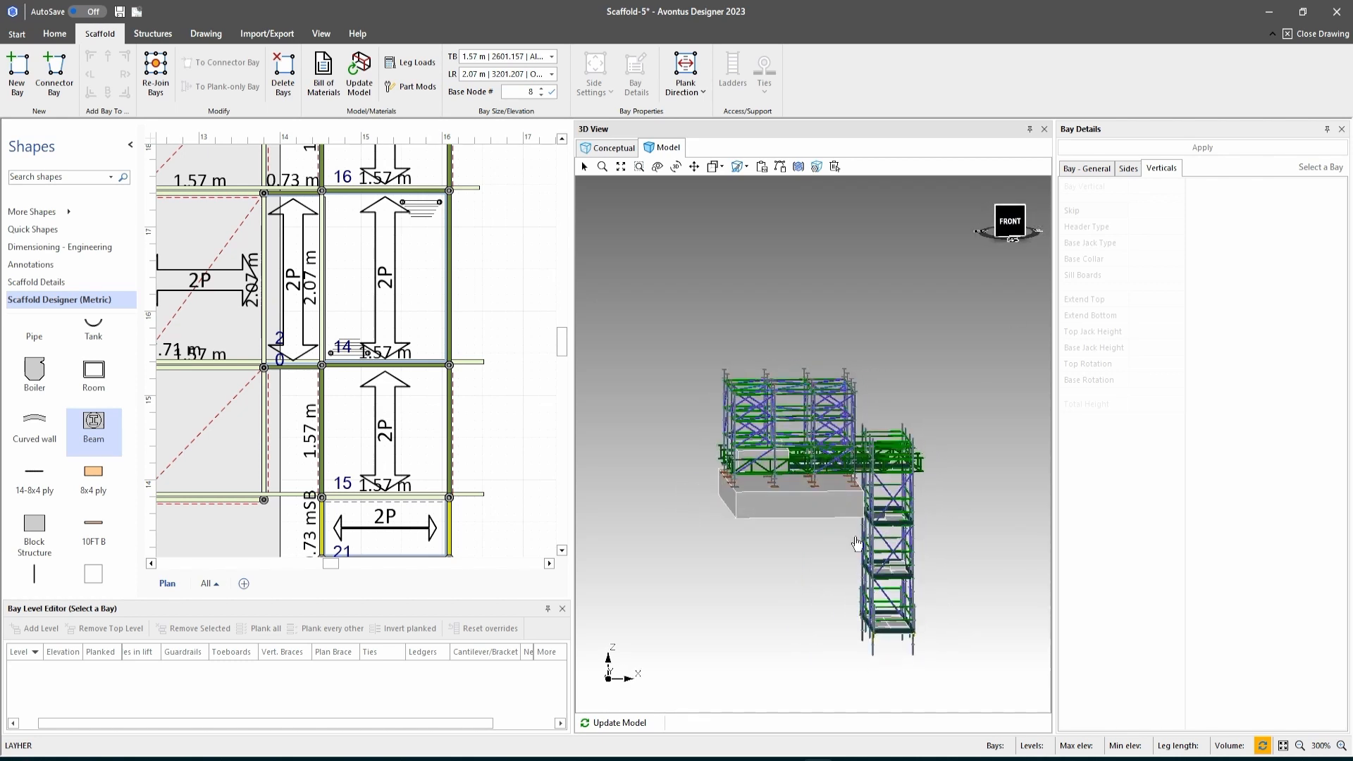
left_click(1022, 225)
left_click_drag(1022, 226, 1016, 224)
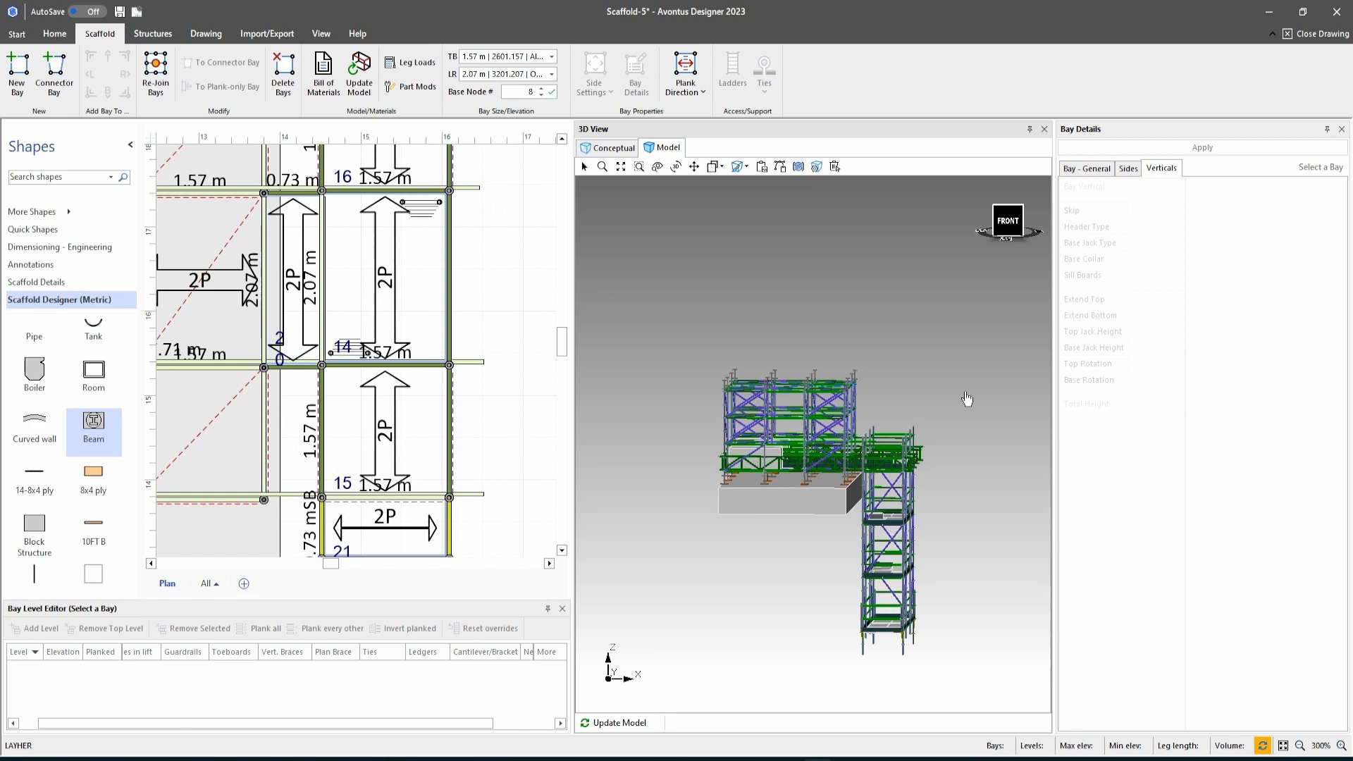
mouse_move(1019, 225)
left_mouse_down()
mouse_move(985, 227)
mouse_move(968, 209)
mouse_move(944, 218)
mouse_move(1004, 227)
left_mouse_up()
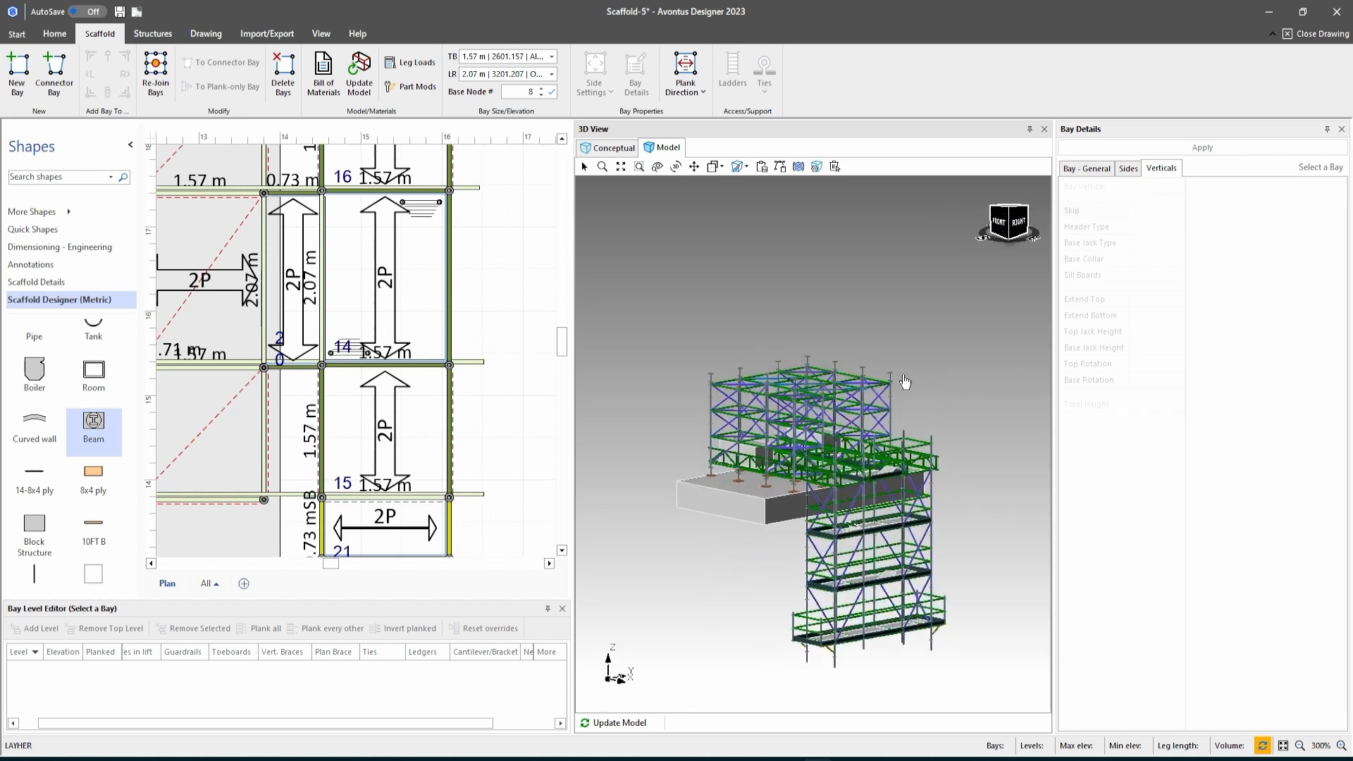